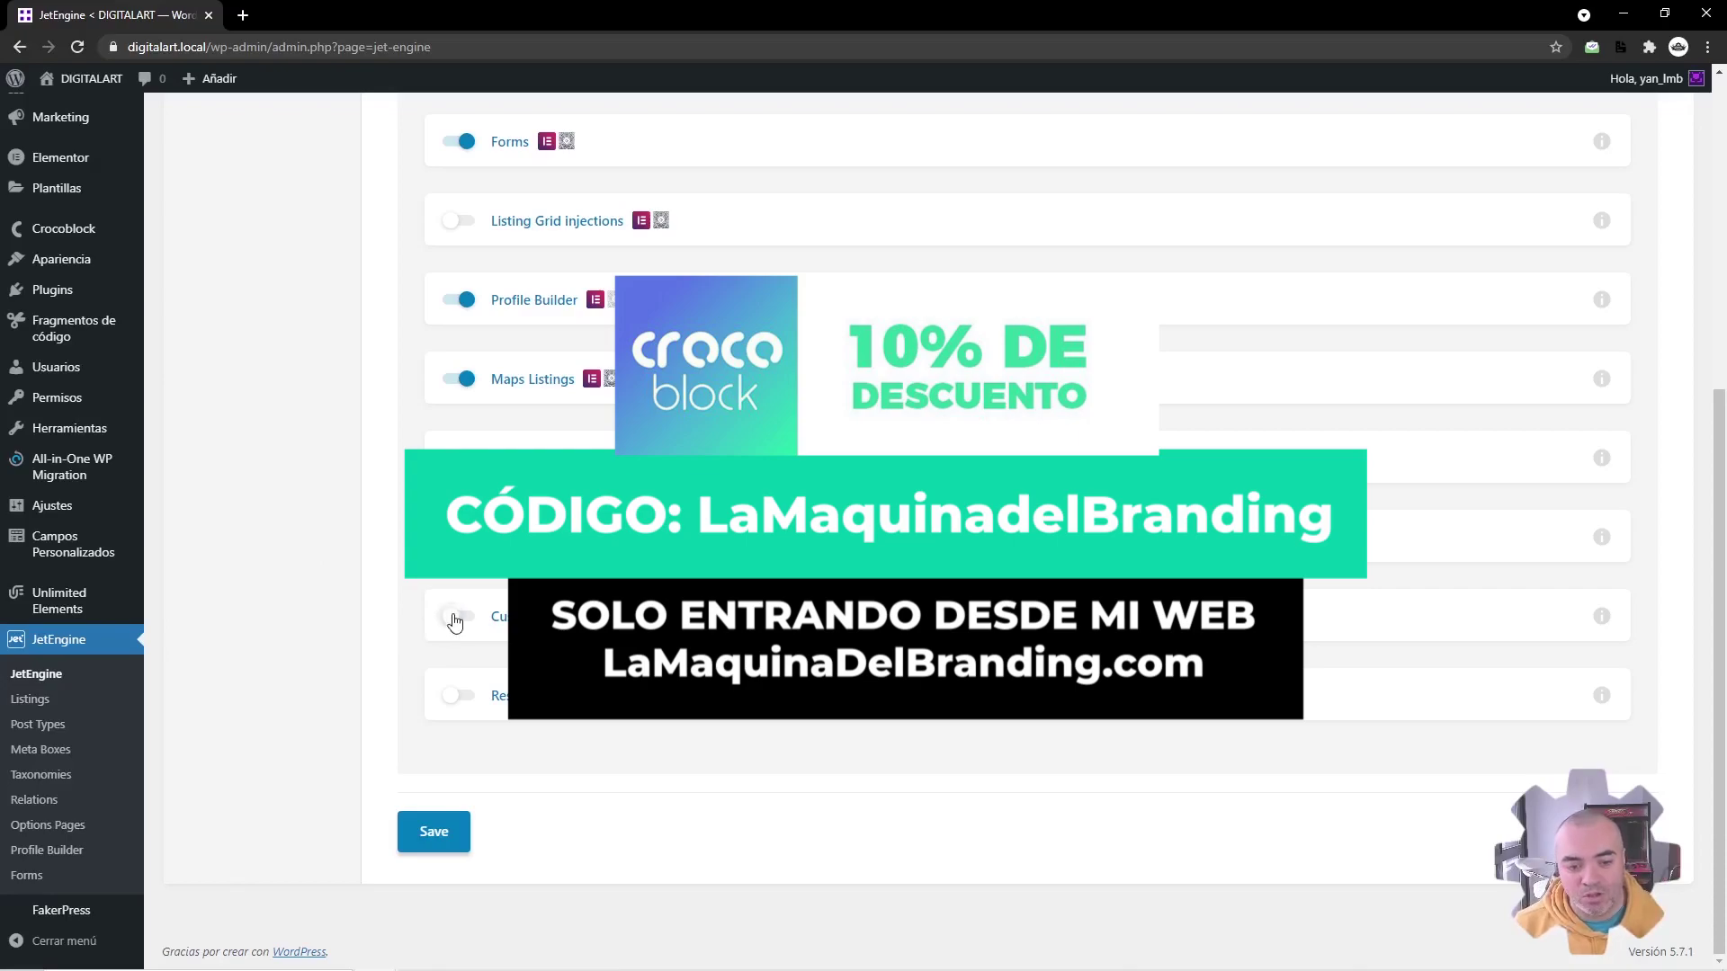
Step: Switch on the Custom Content Types module, then go to the JetEngine Custom Content Types list
left_click(433, 832)
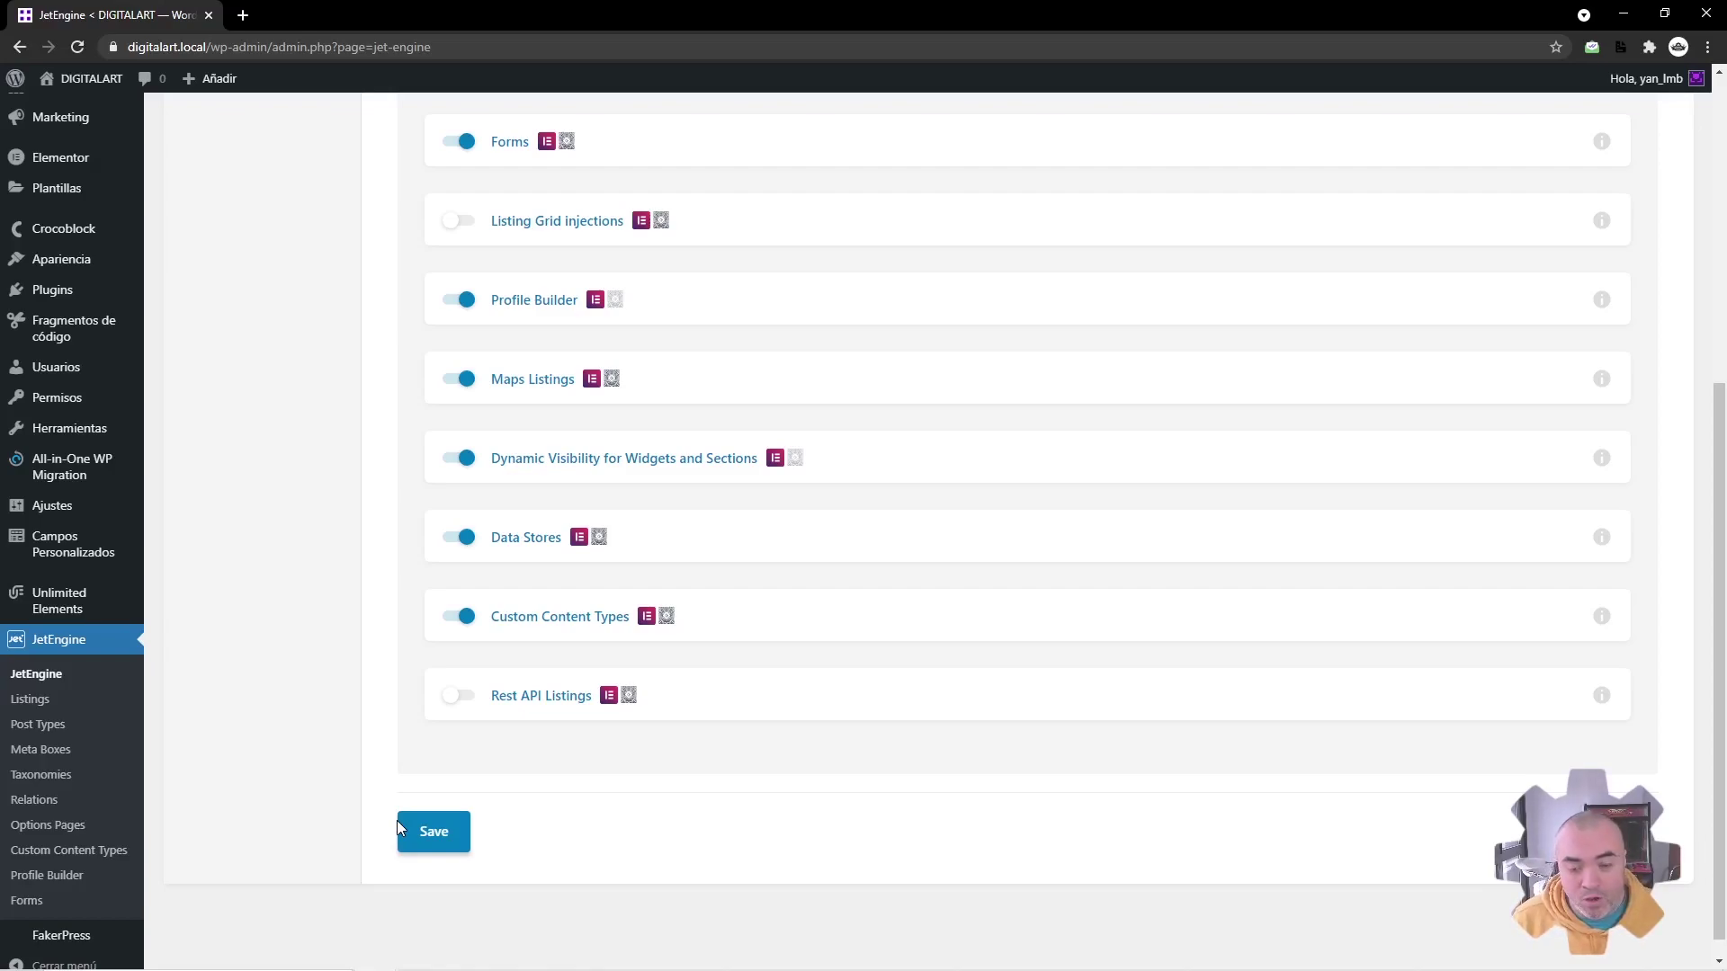
left_click(126, 850)
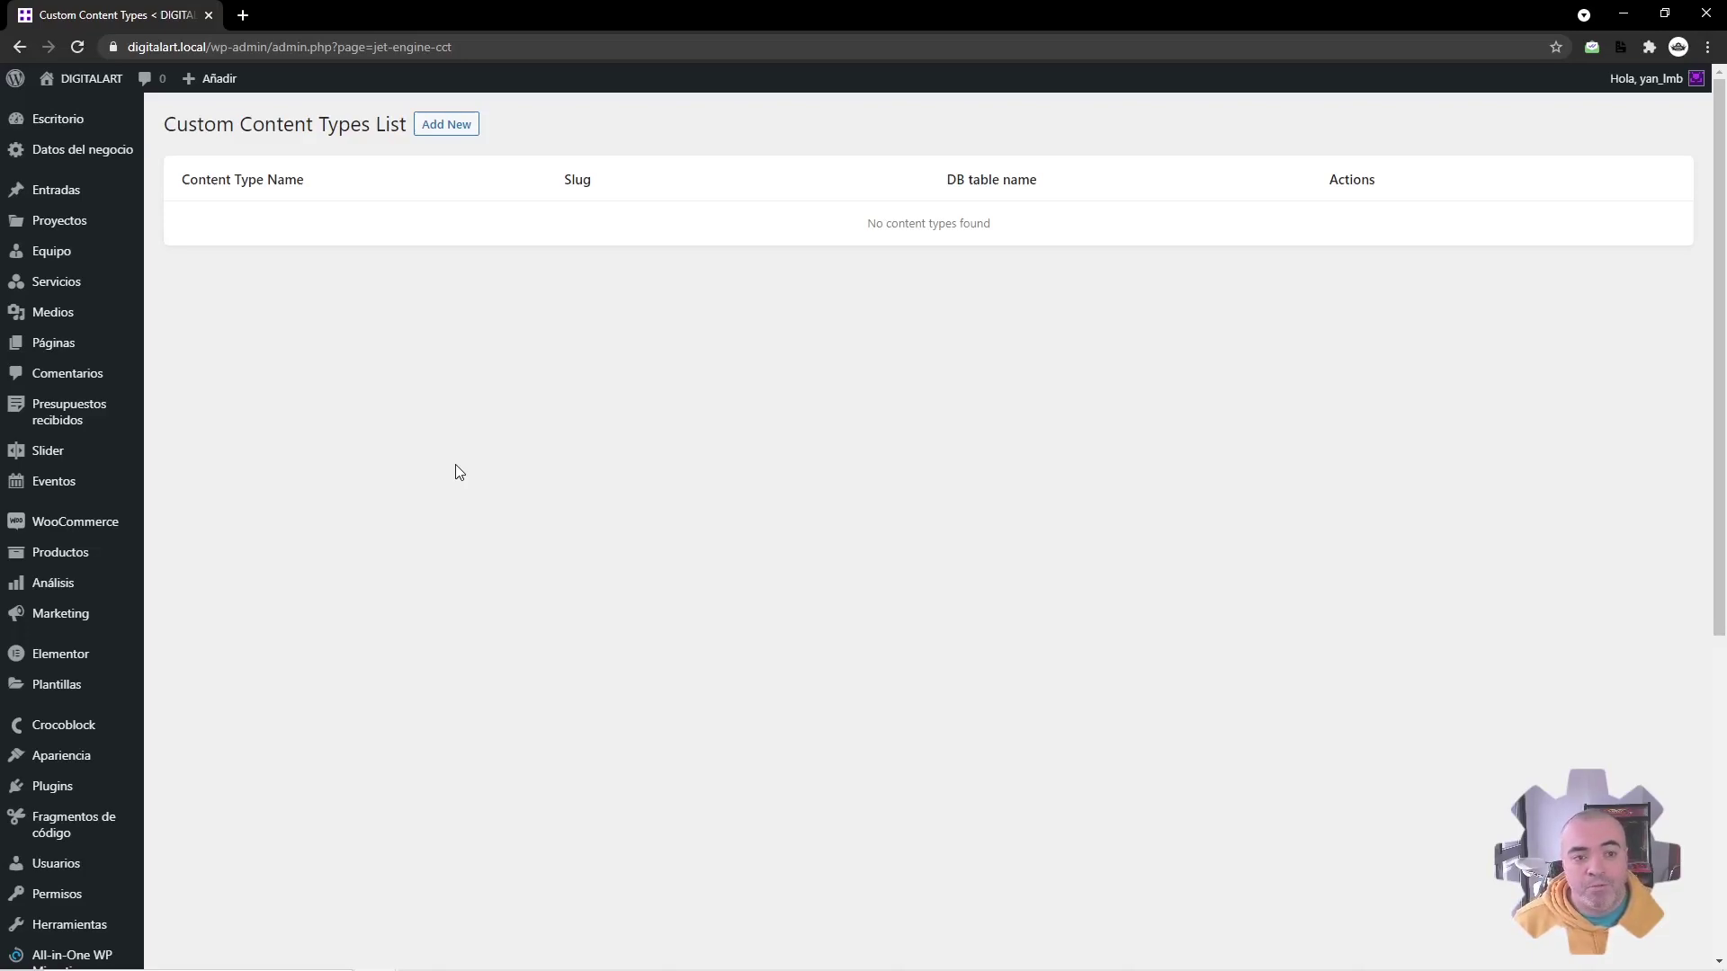
Step: Add a new content type named 'Lista de clientes', keeping the auto-filled slug lista_de_clientes
left_click(456, 131)
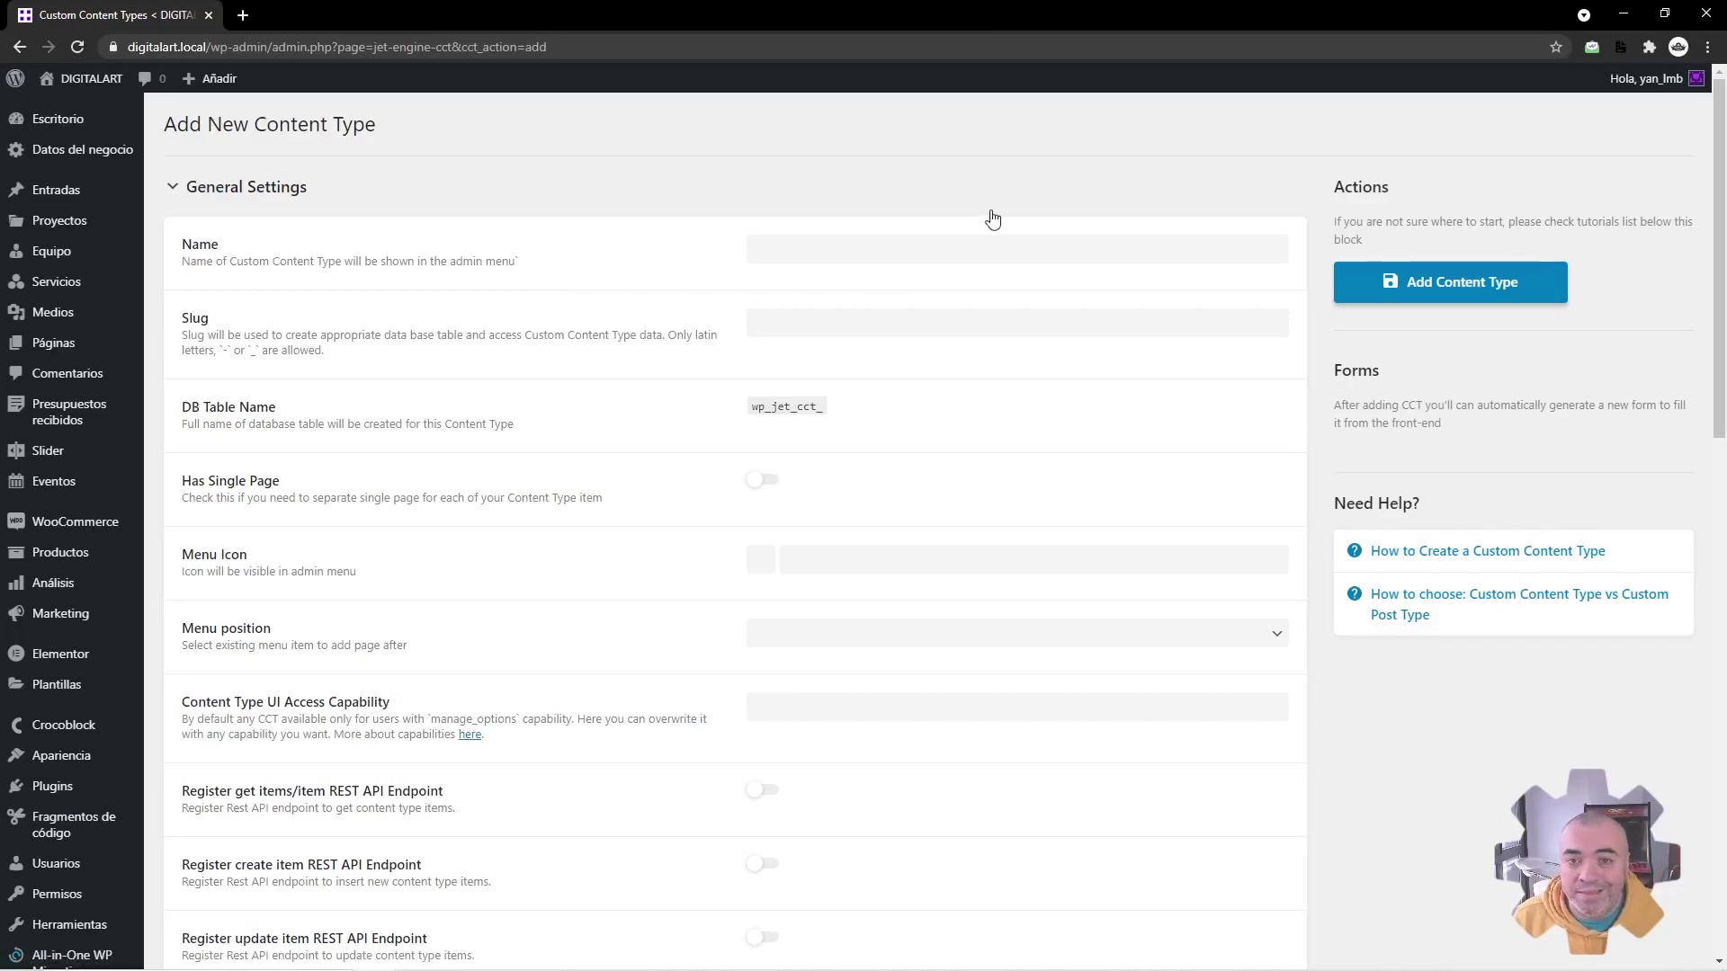
left_click(859, 245)
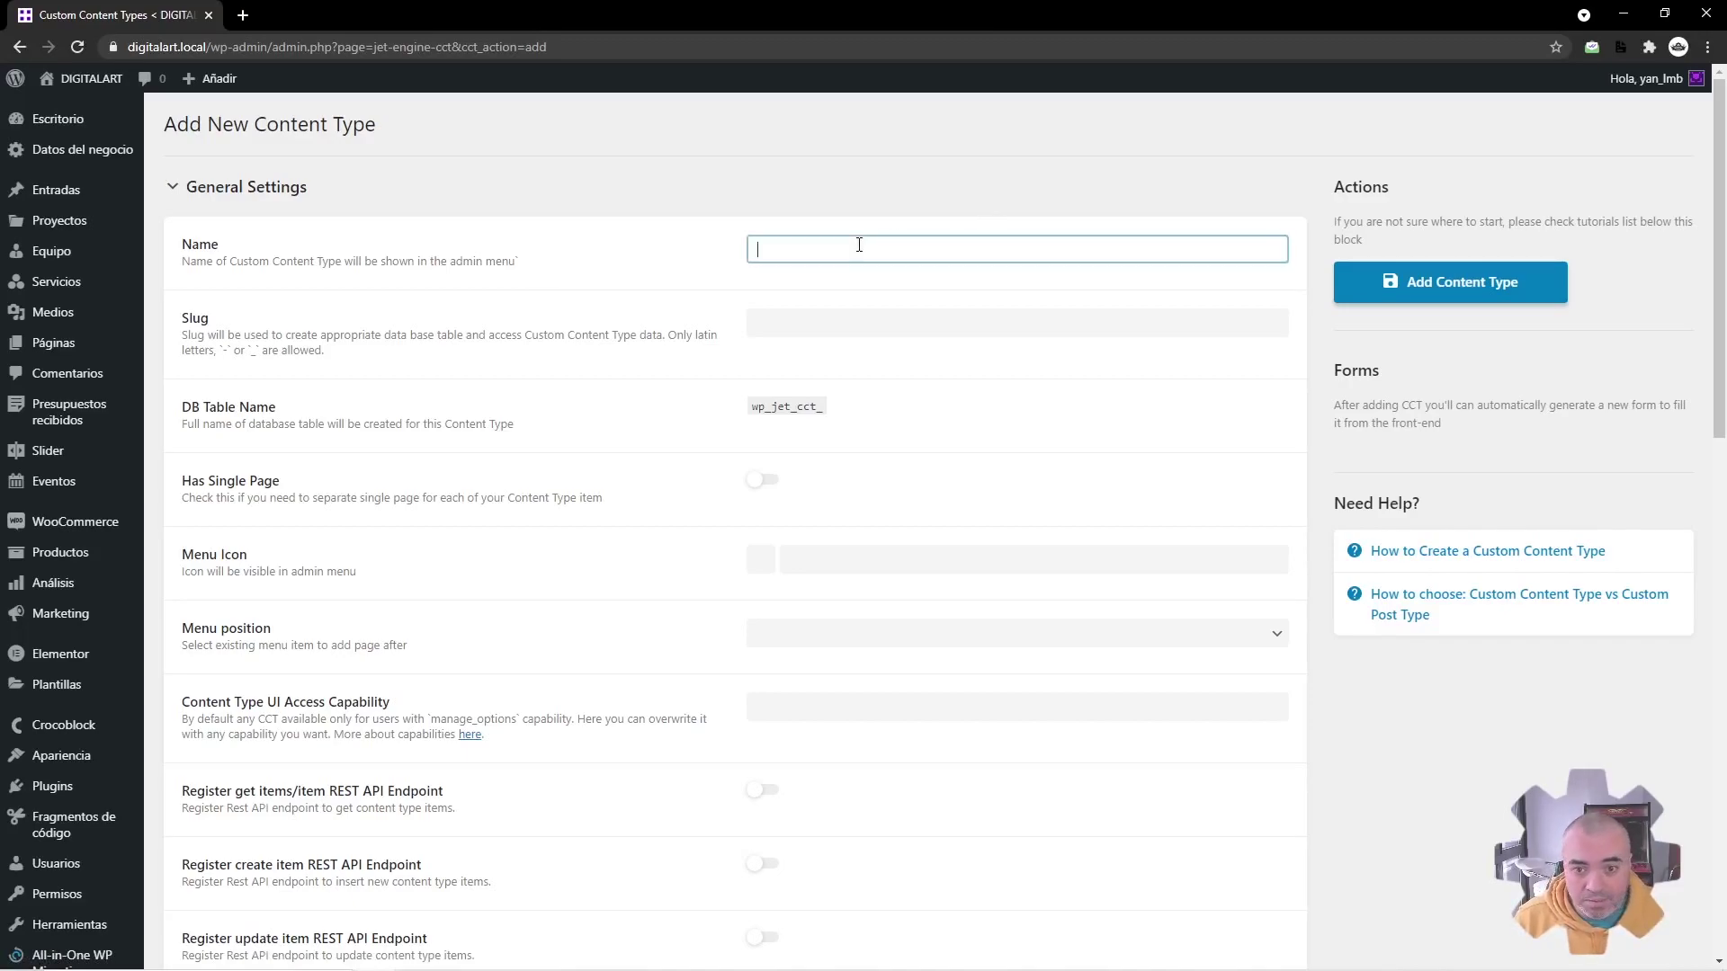
type("Lis")
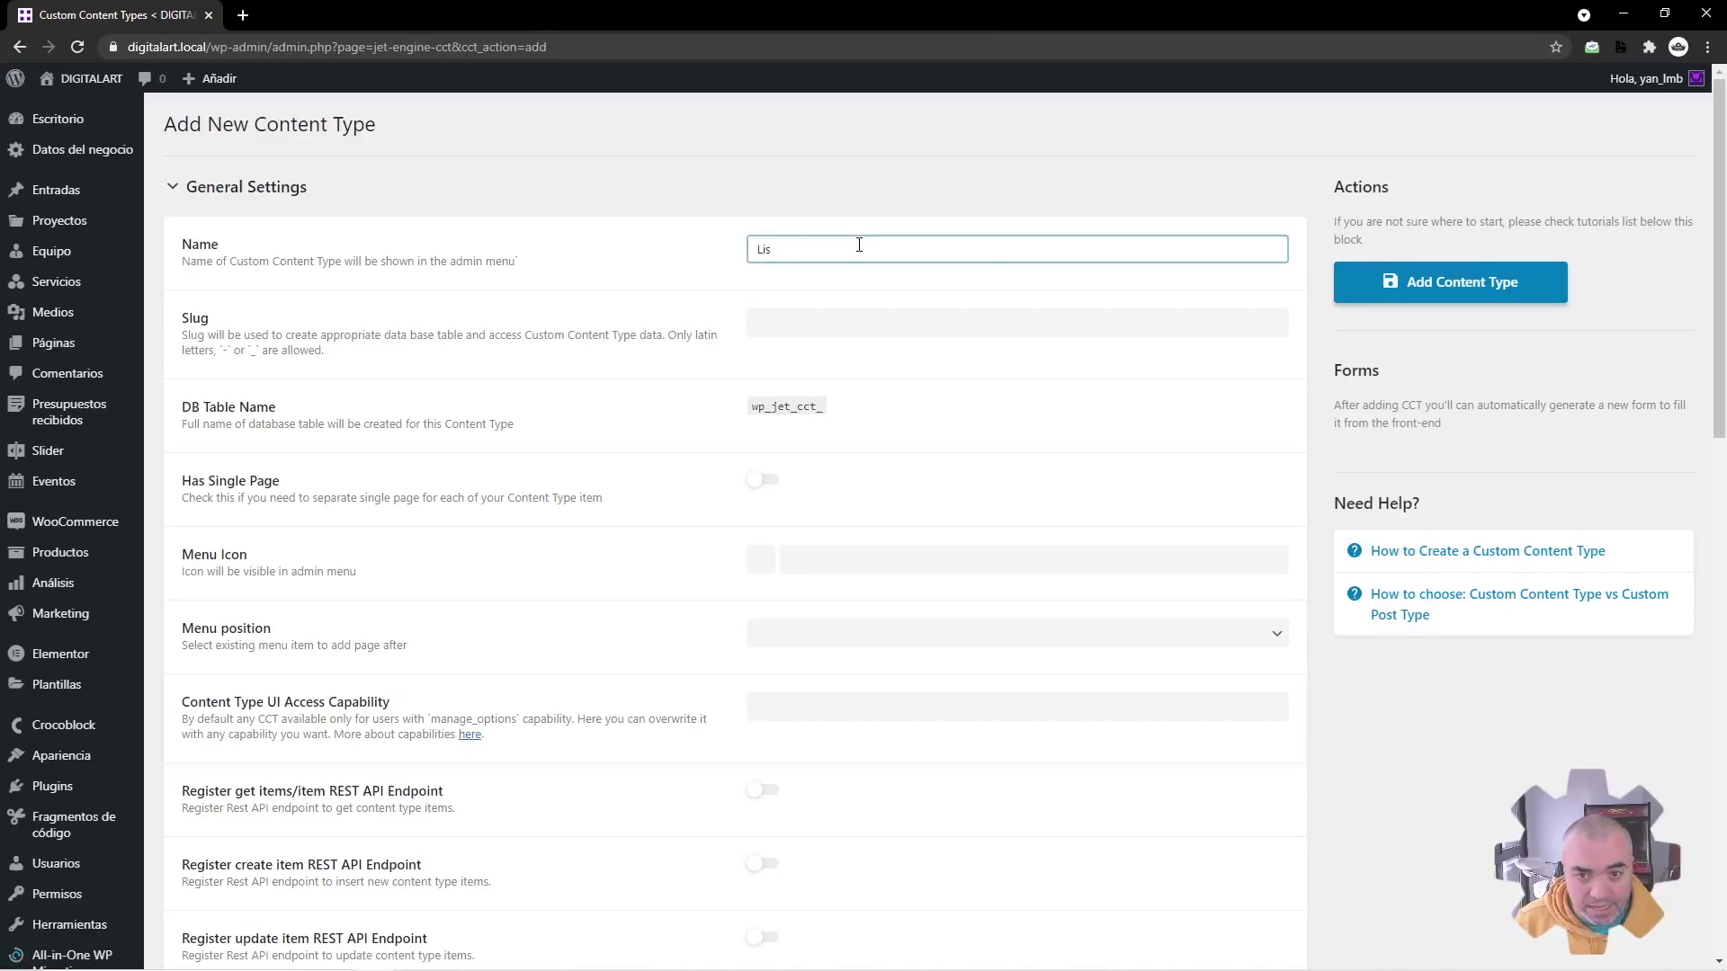
type("Lista de cli")
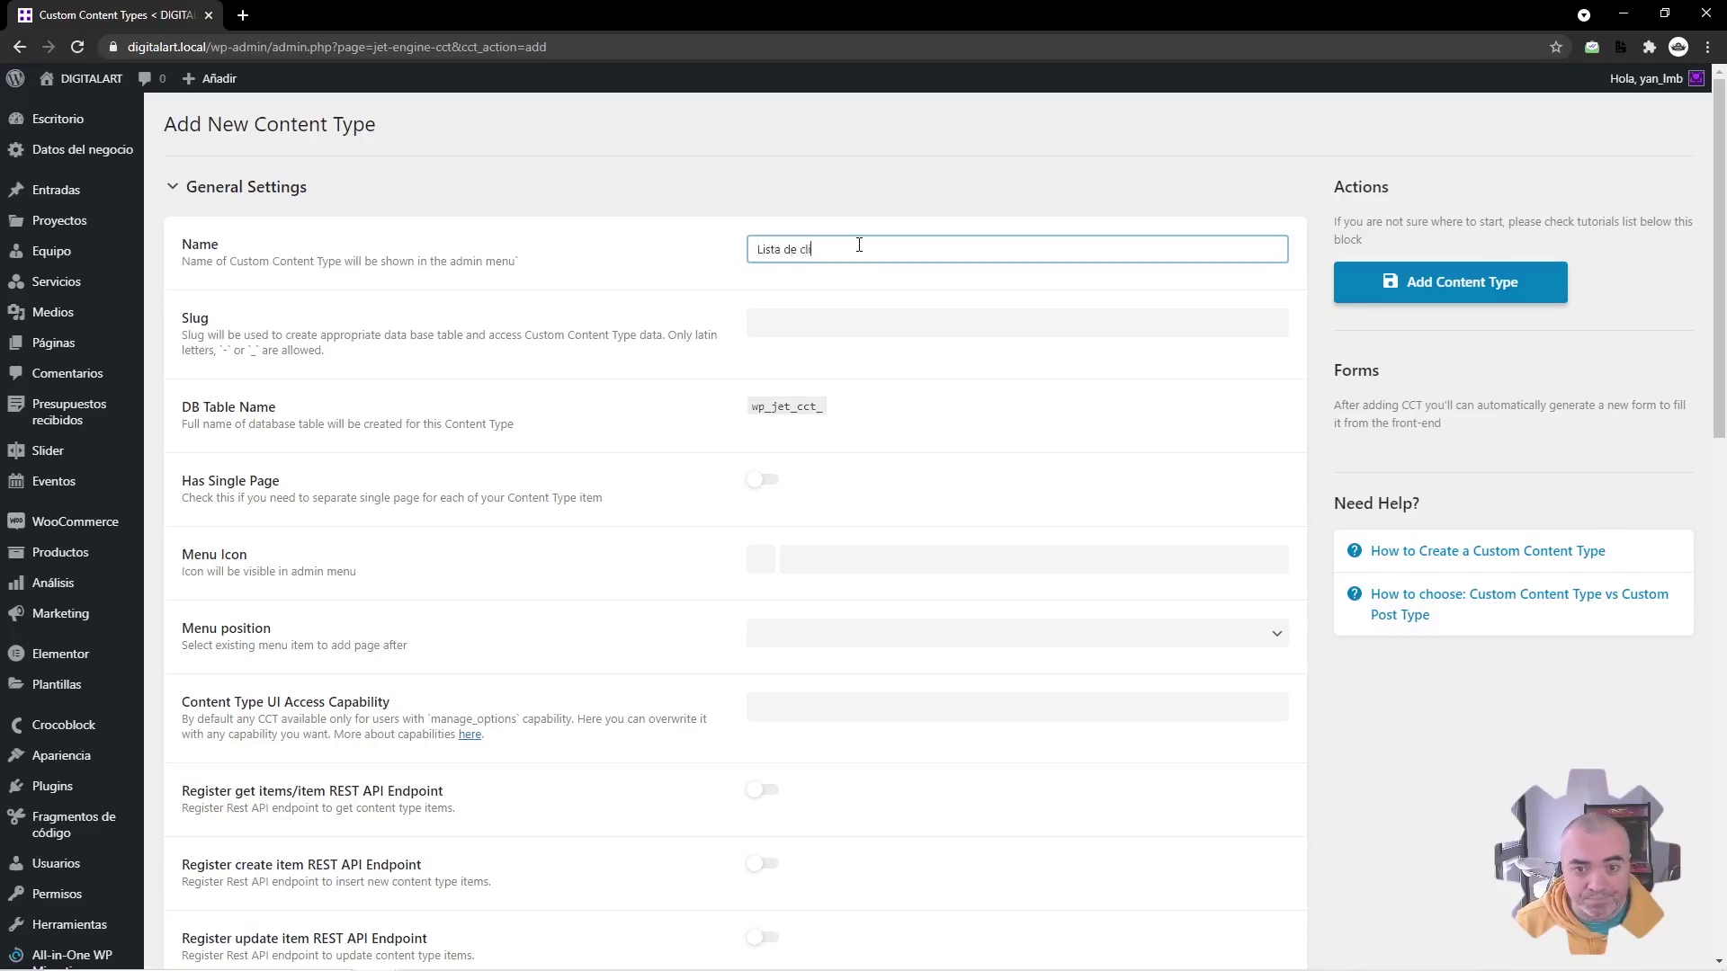
type("entes")
key("Tab")
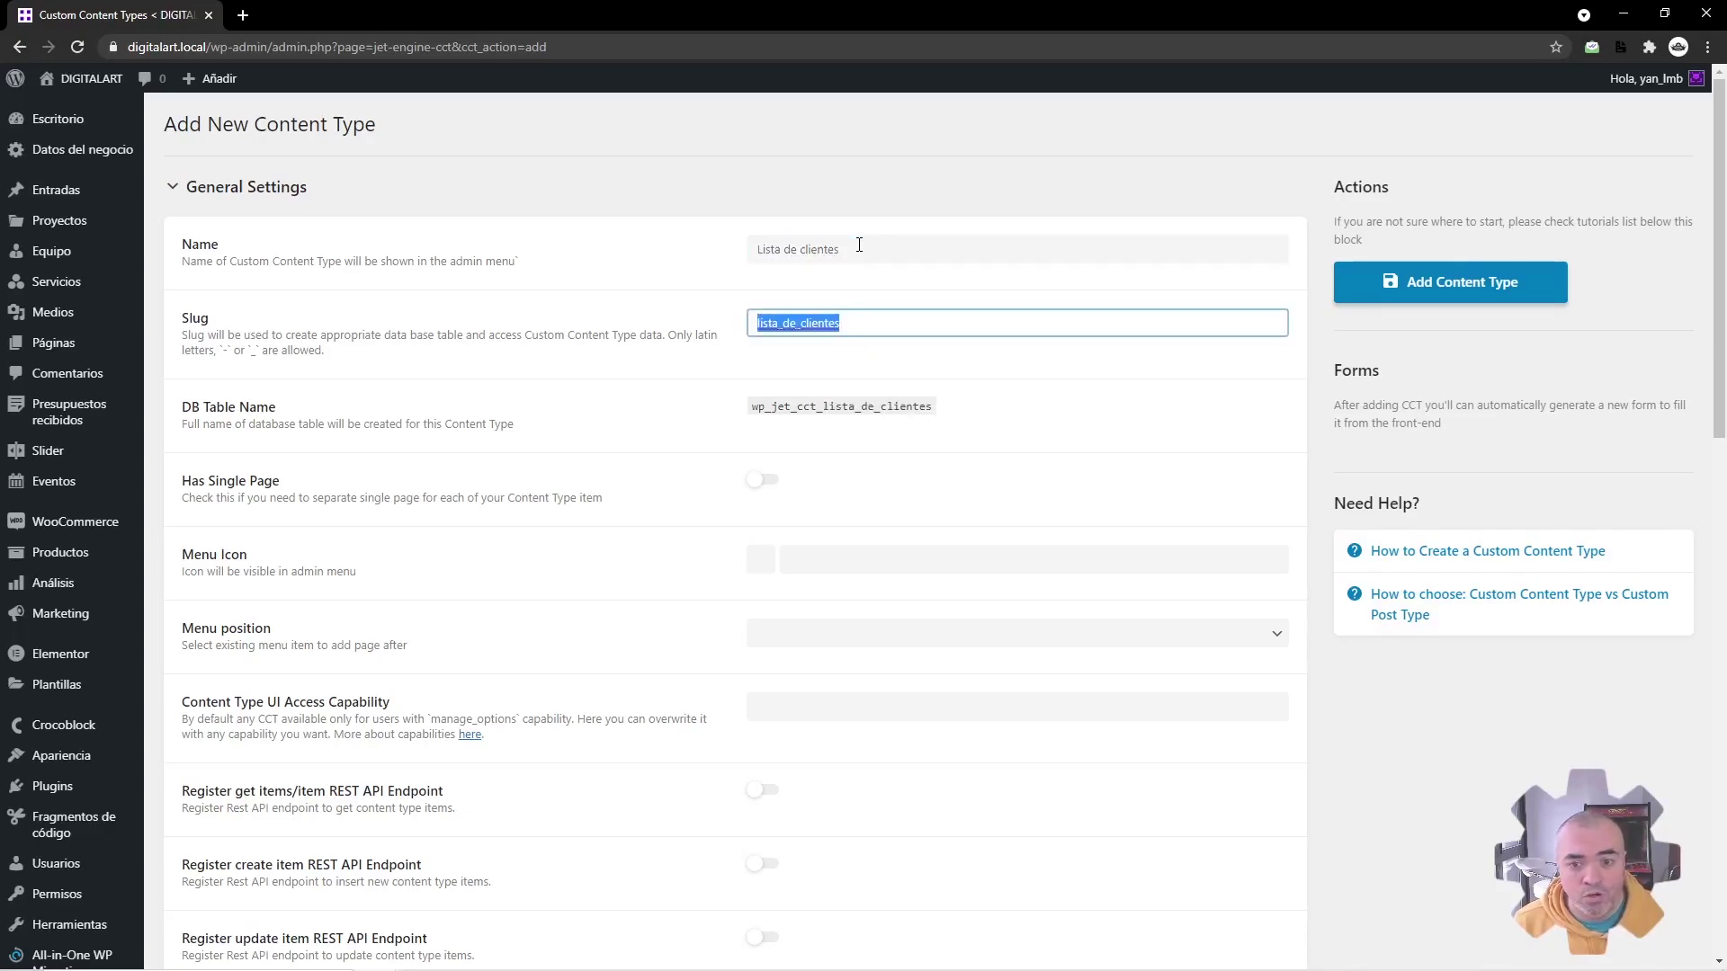
left_click(725, 340)
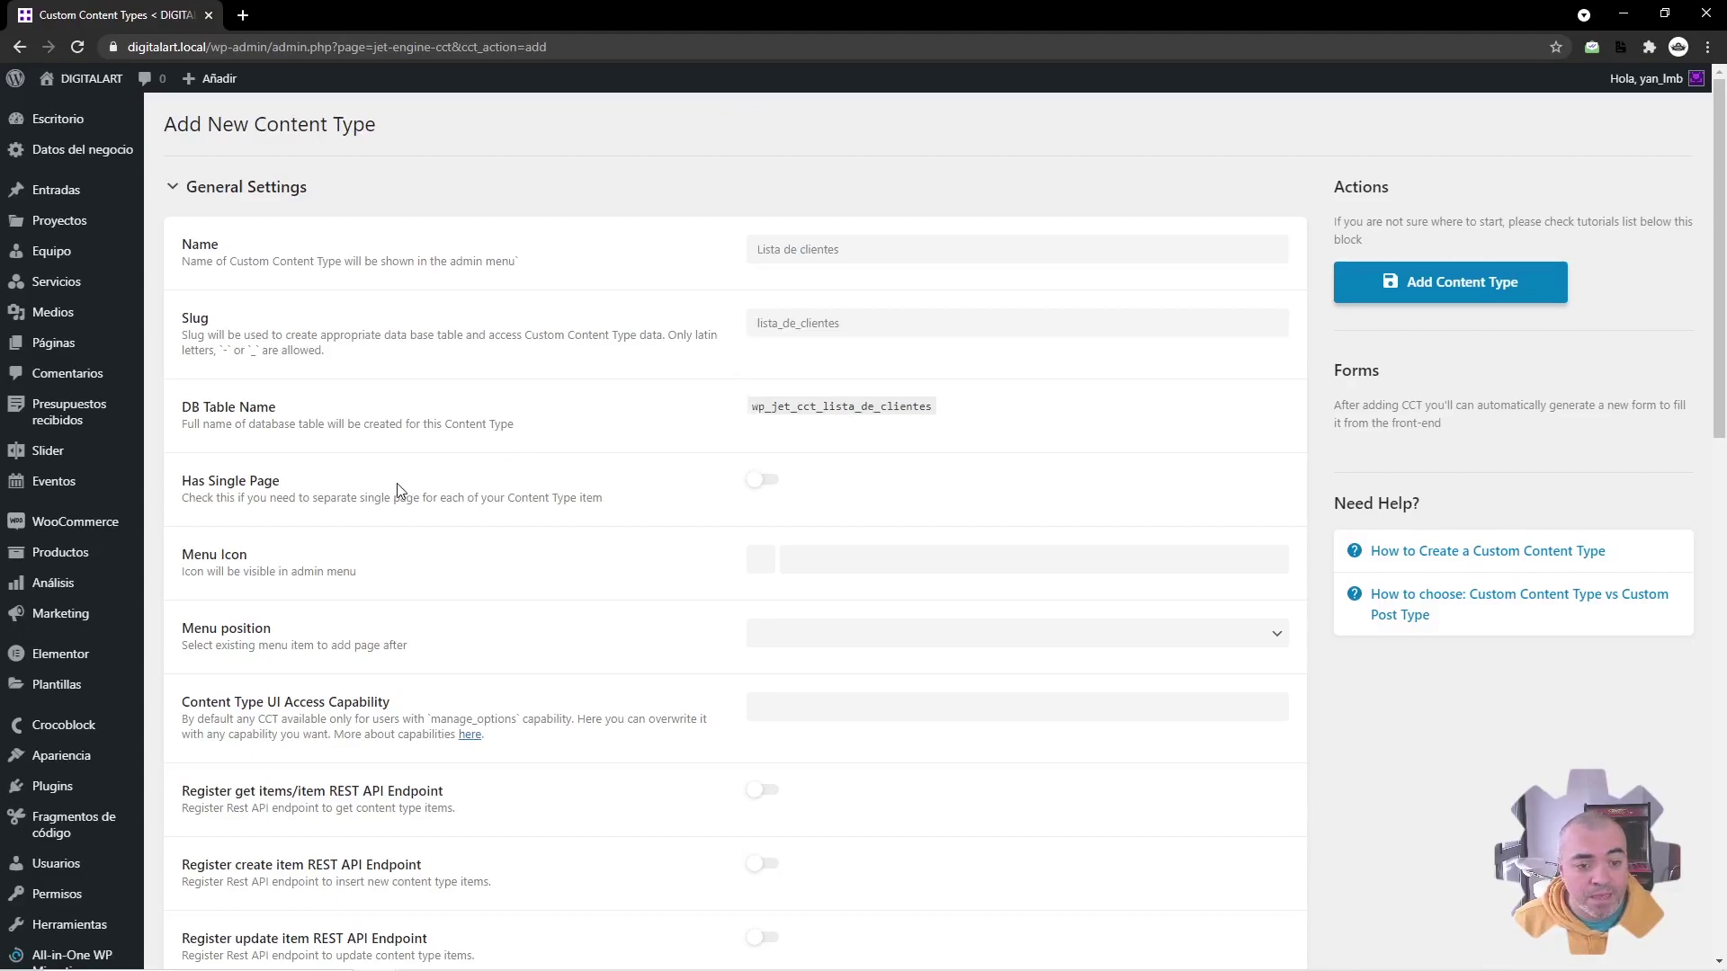
left_click(760, 481)
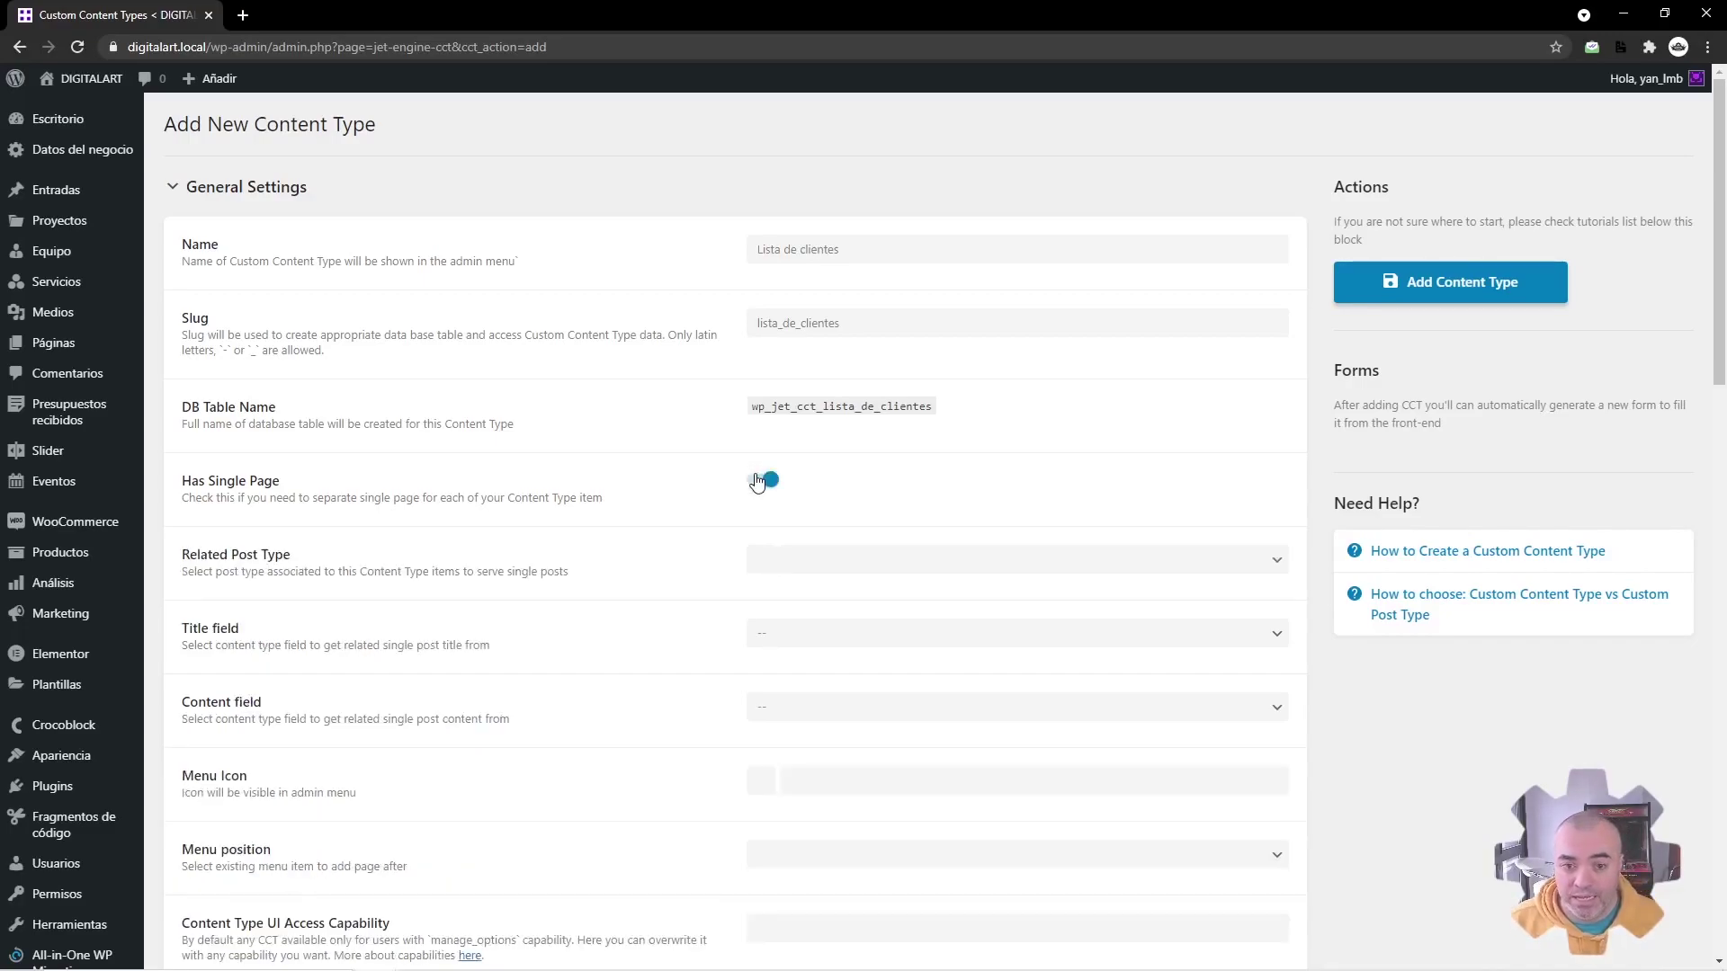
left_click(758, 481)
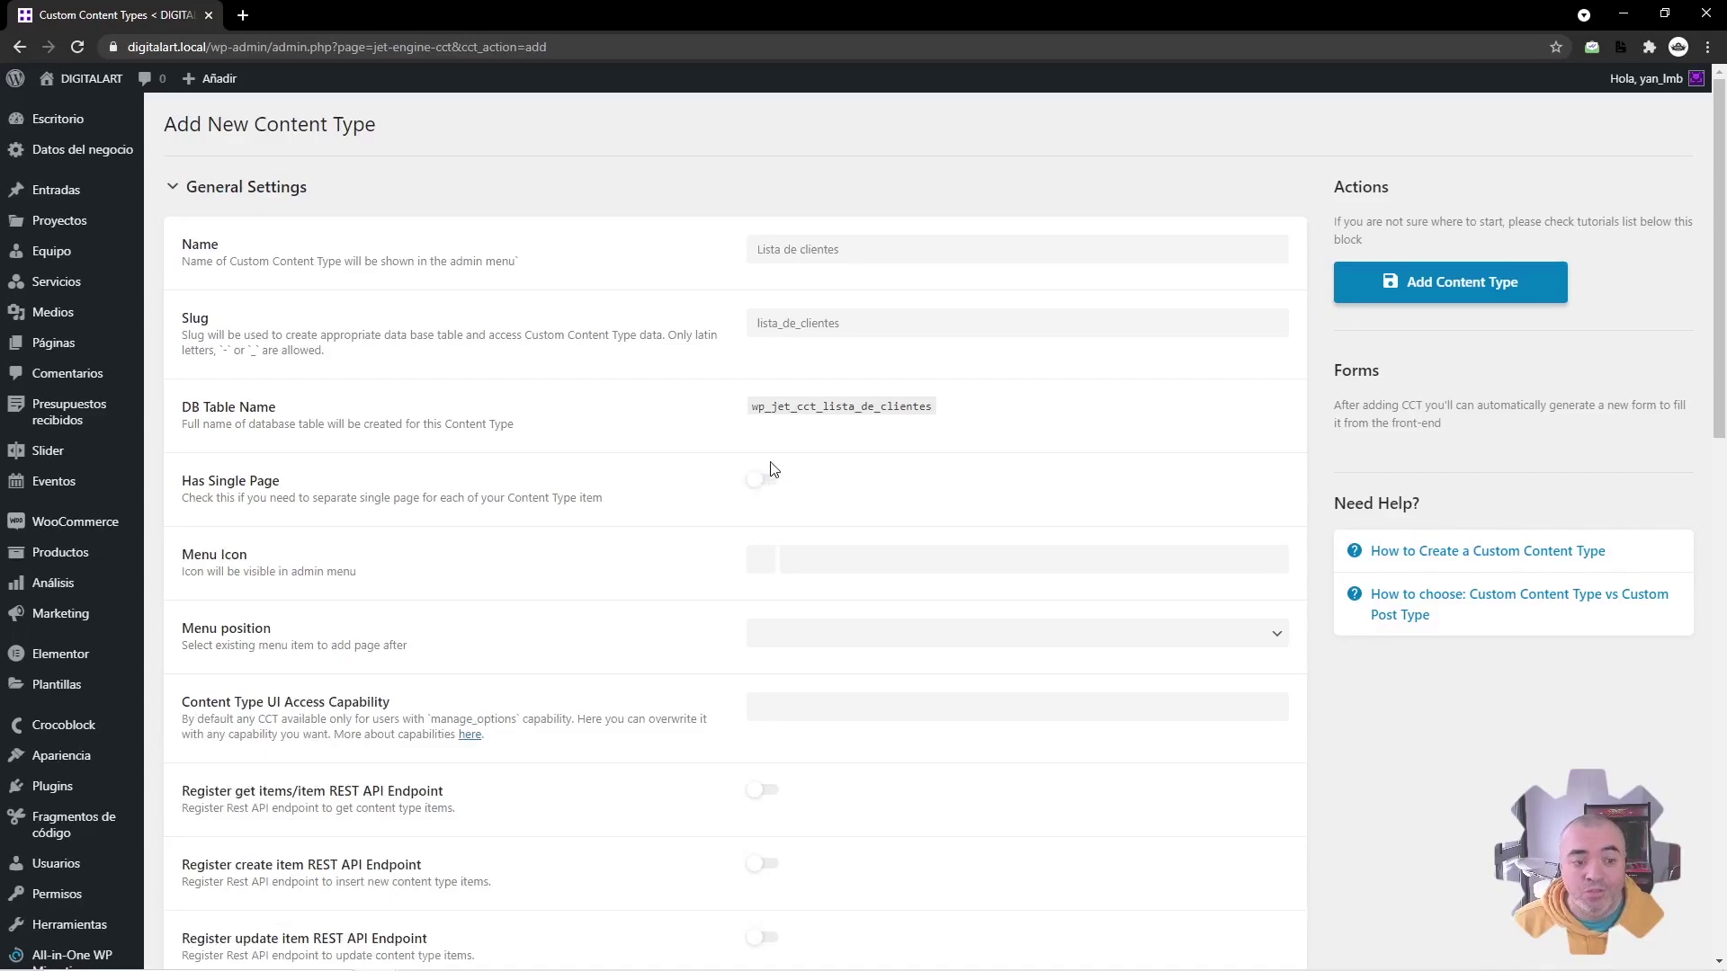
left_click(757, 485)
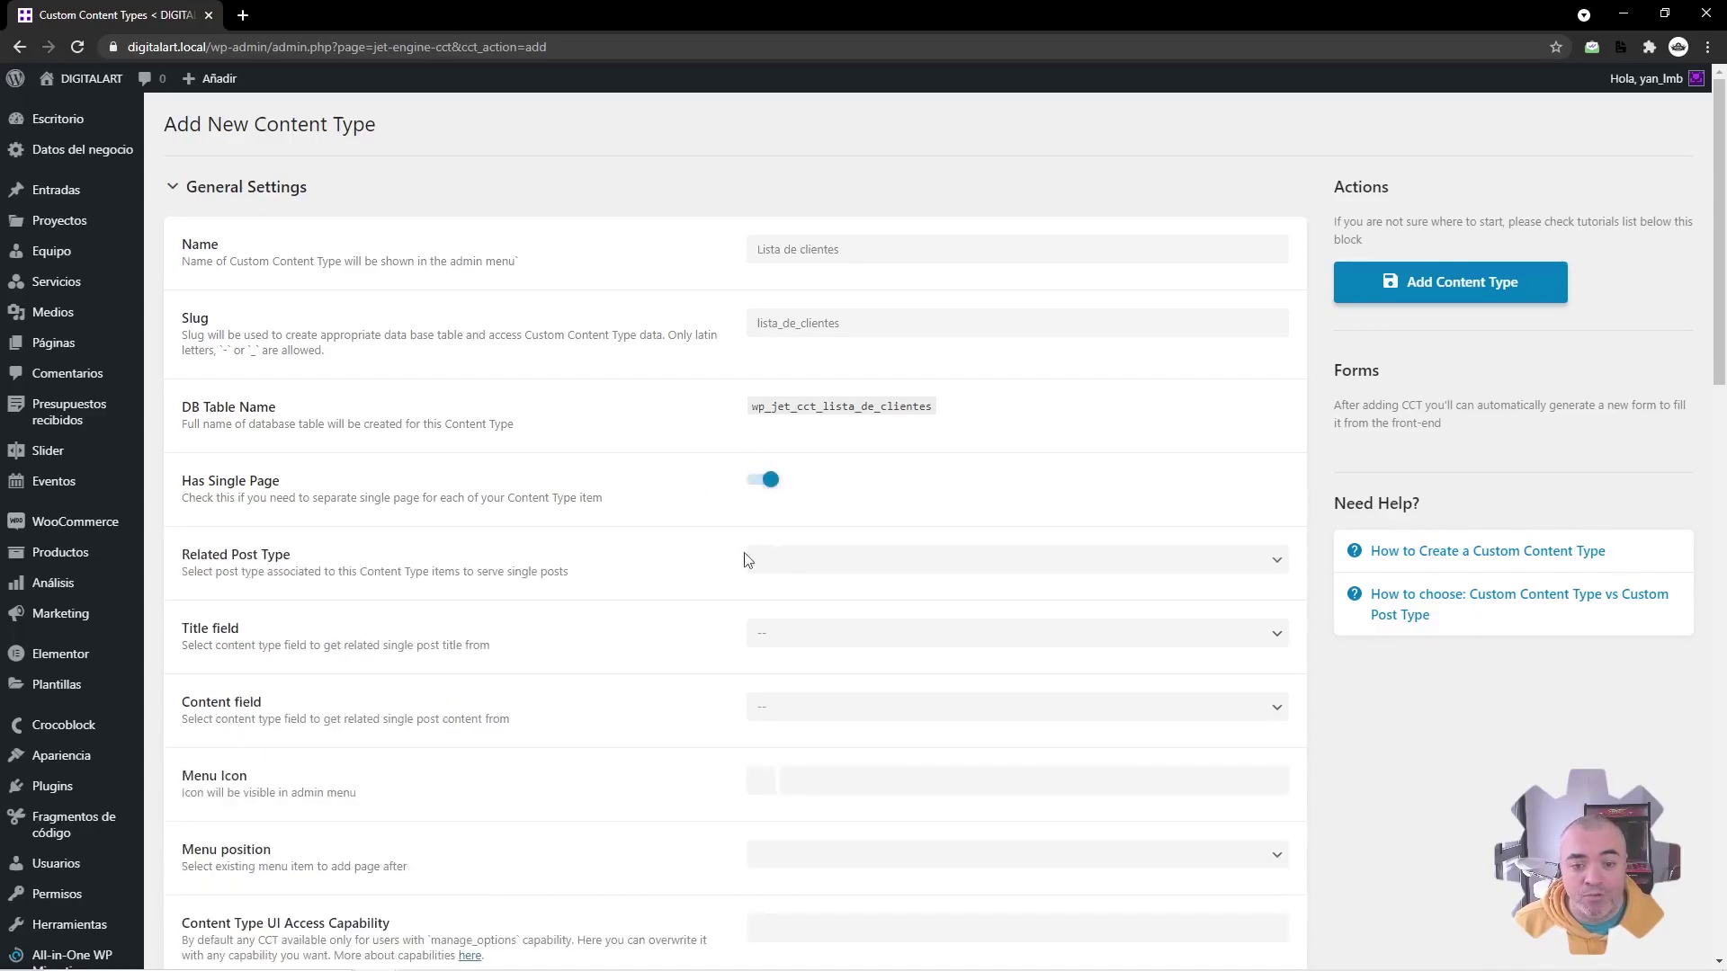
left_click(797, 567)
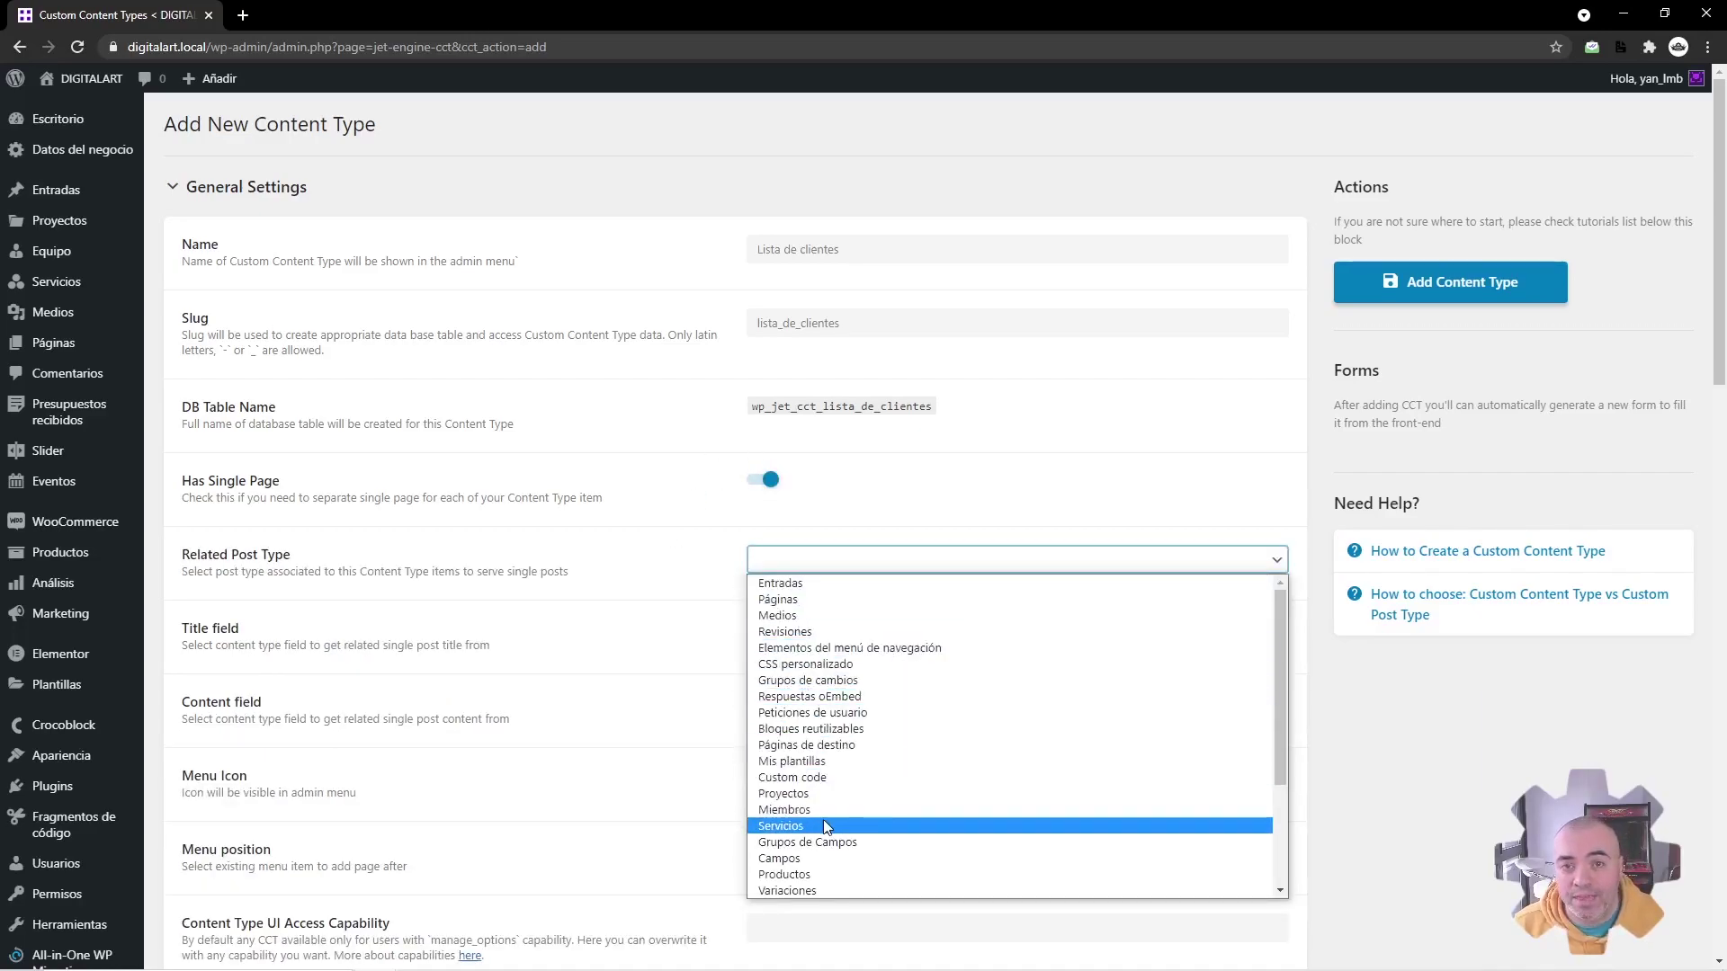
left_click(690, 496)
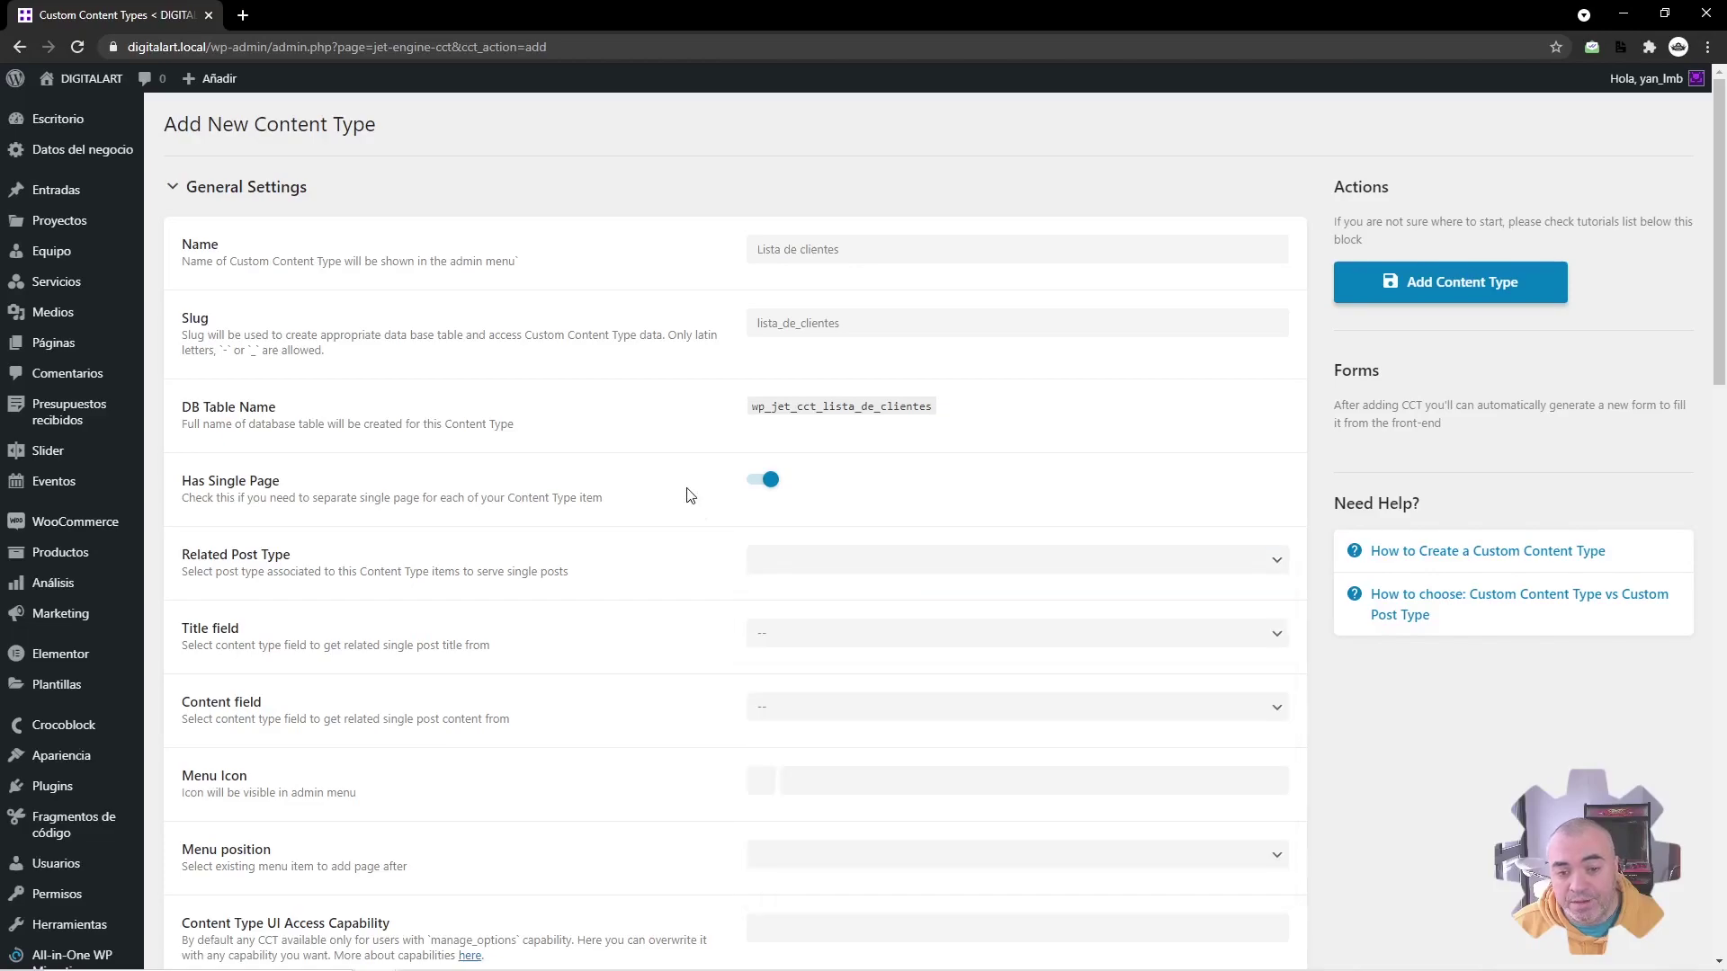
left_click(760, 488)
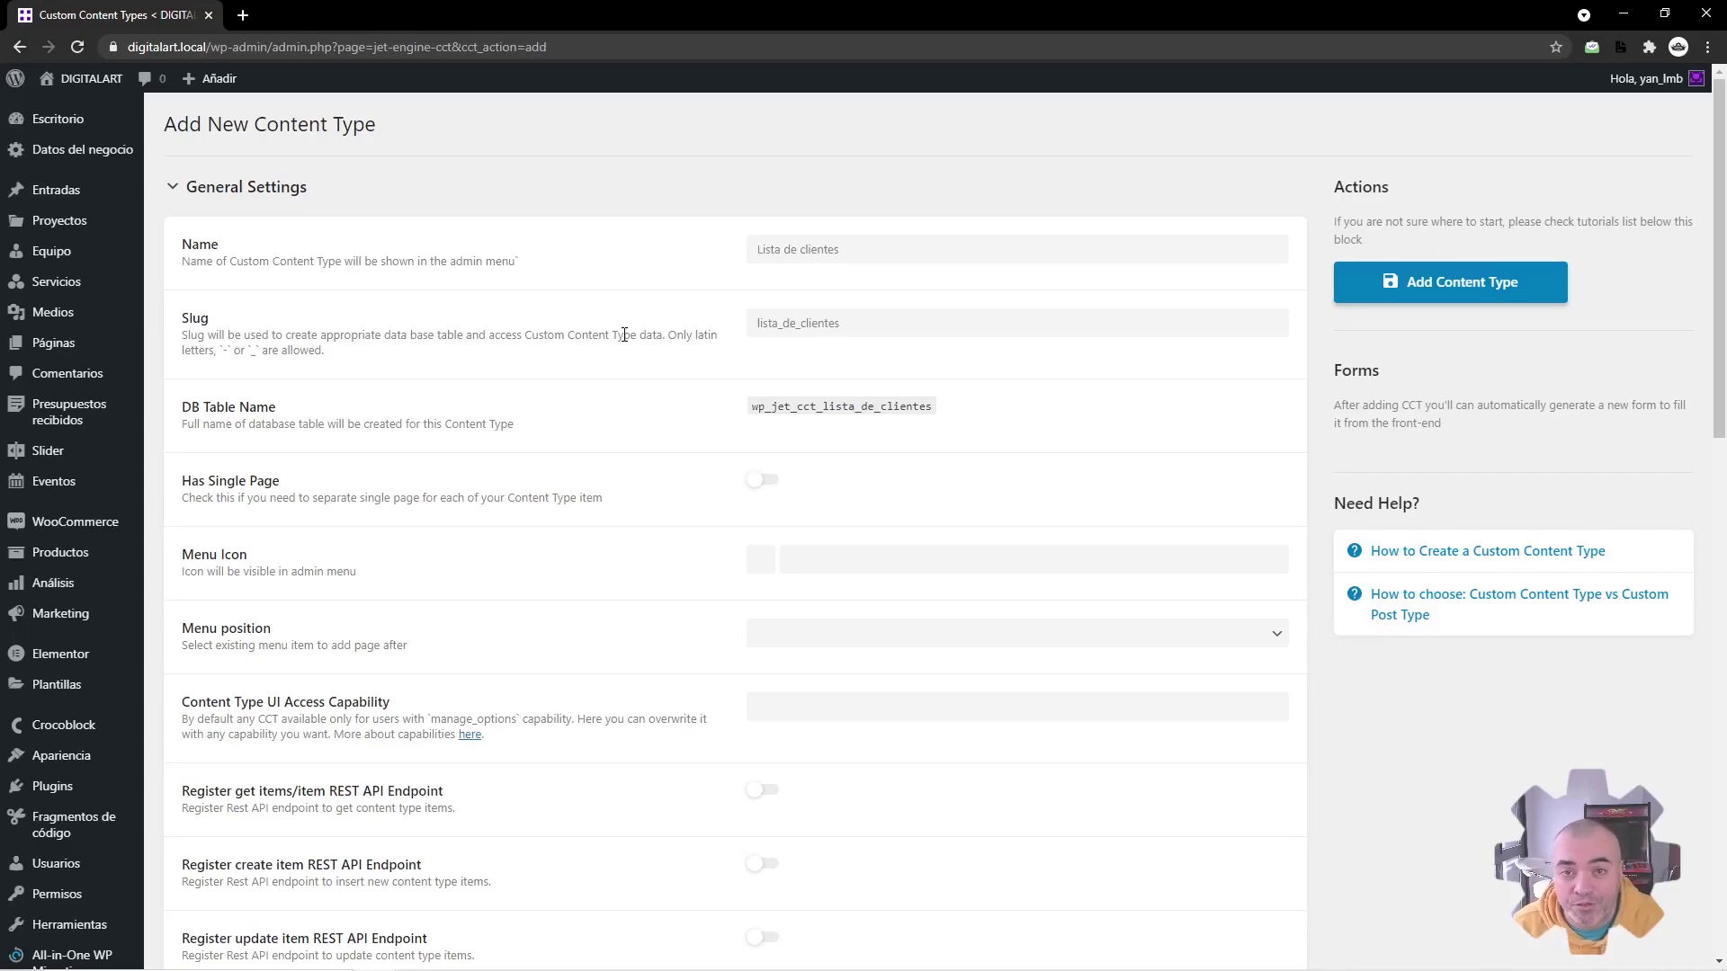
left_click(762, 480)
left_click(762, 481)
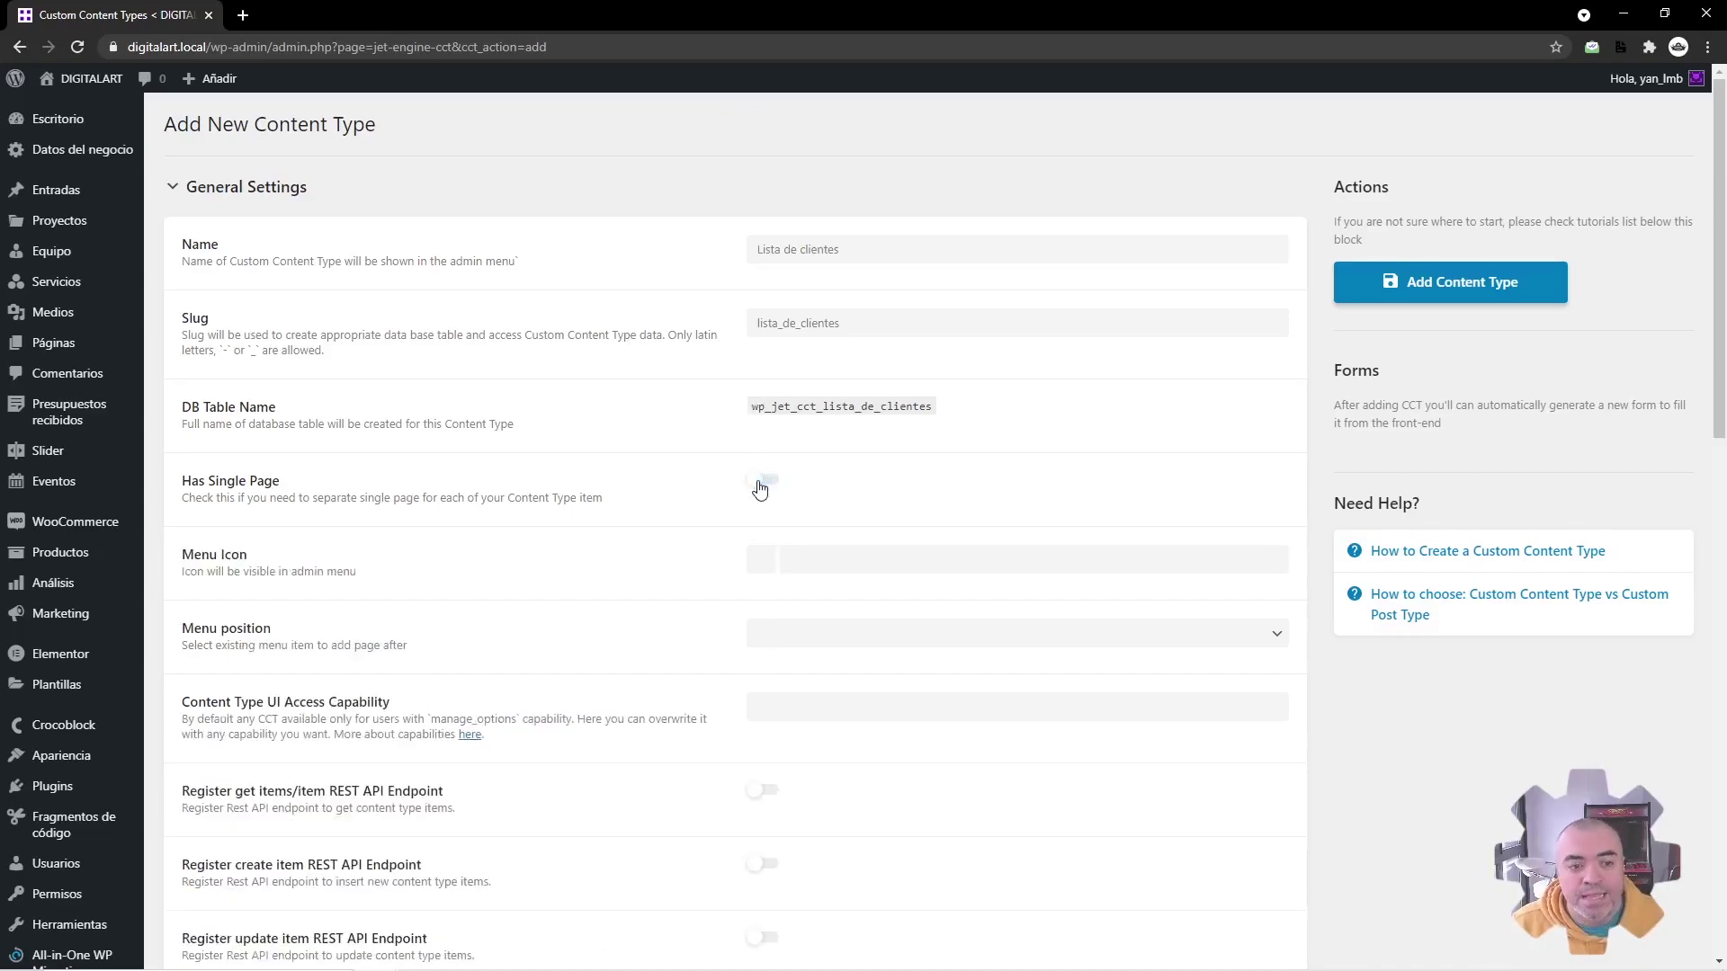
left_click(761, 484)
left_click(744, 520)
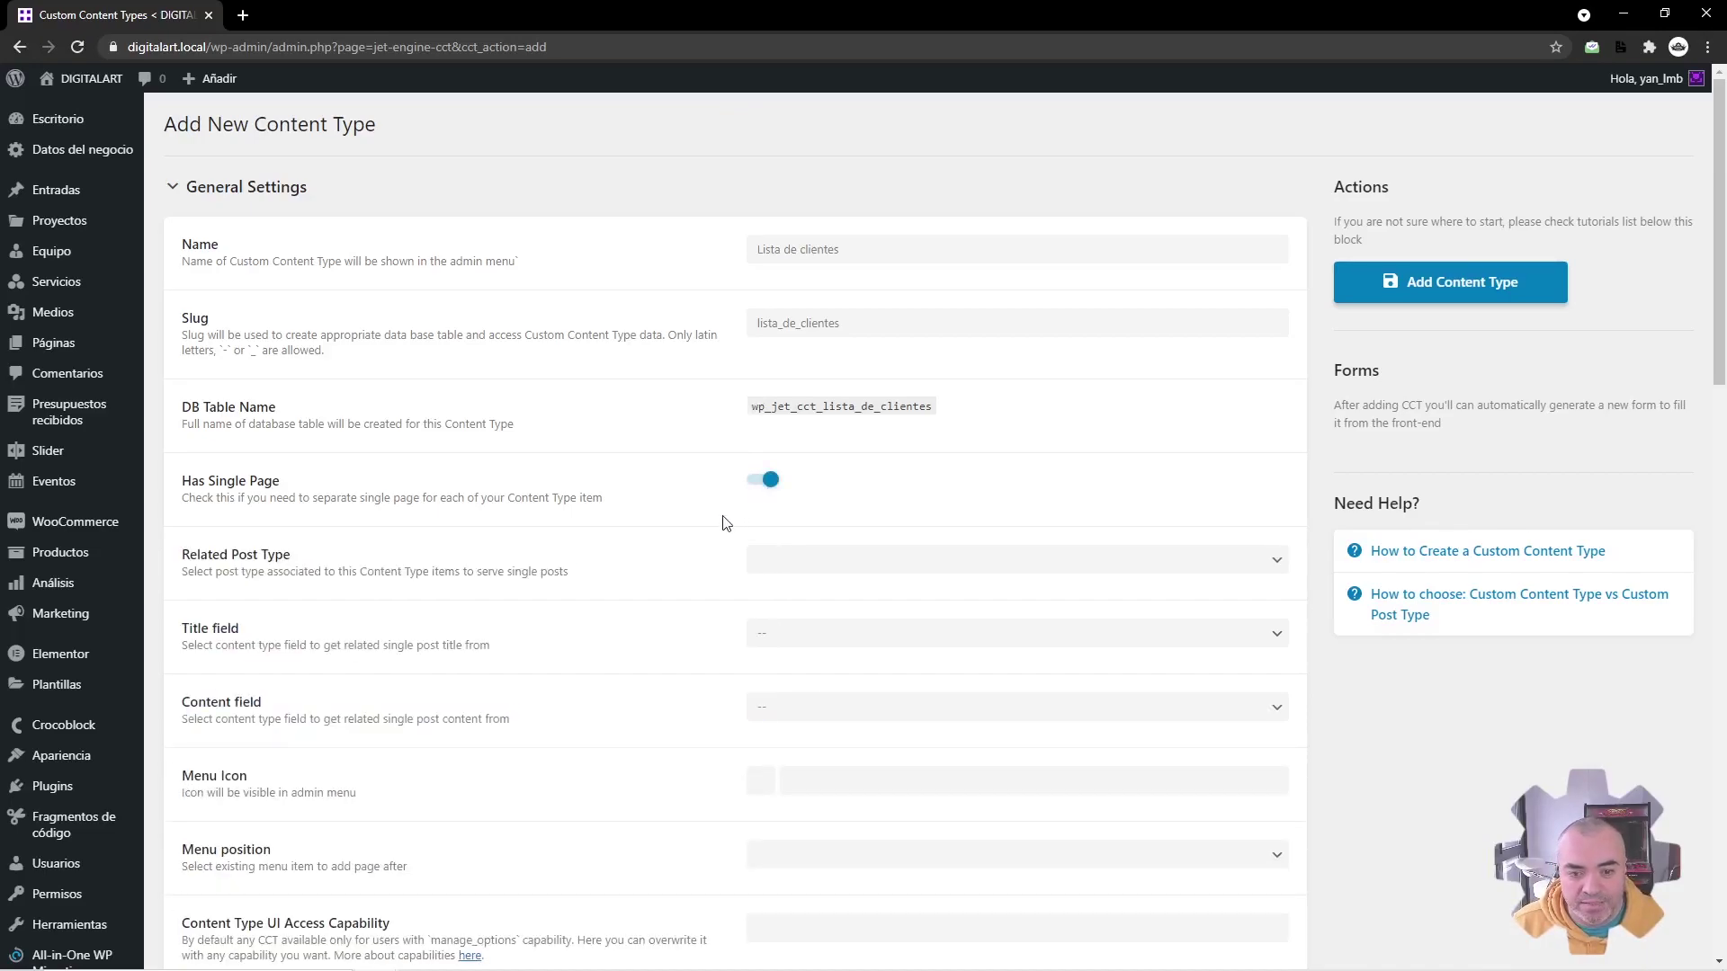
left_click(758, 483)
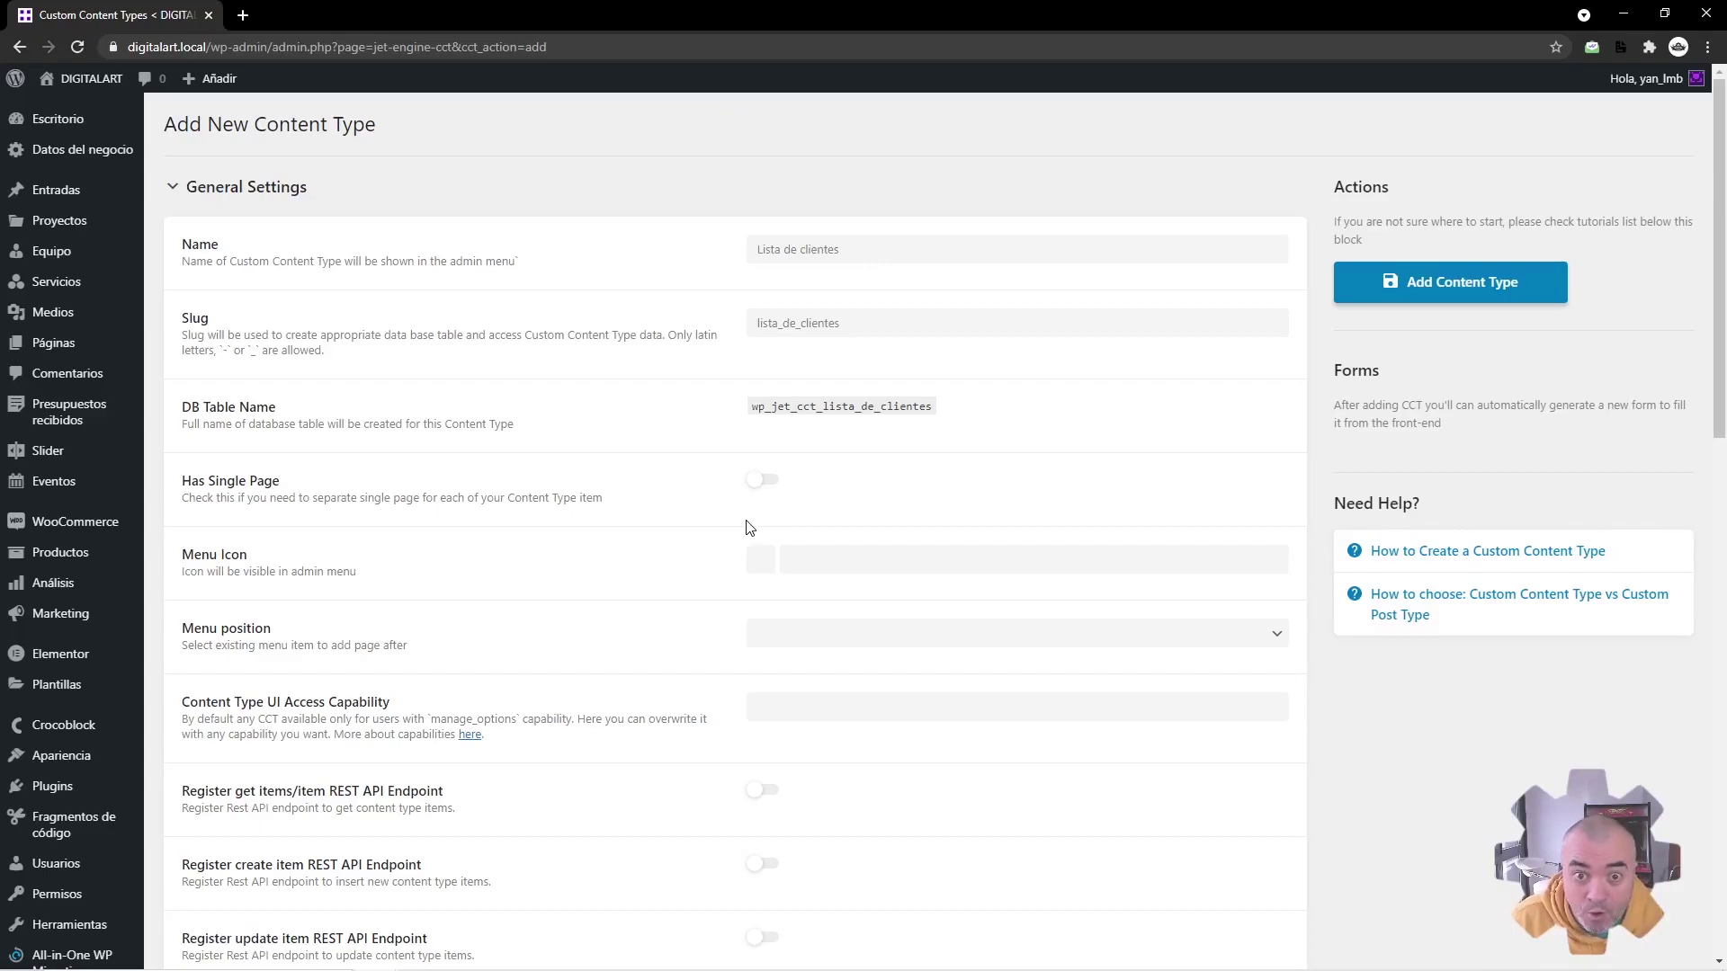
Step: In a new tab, start a post type 'Lista de clientes' with singular label Cliente
scroll(719, 497, "down", 4)
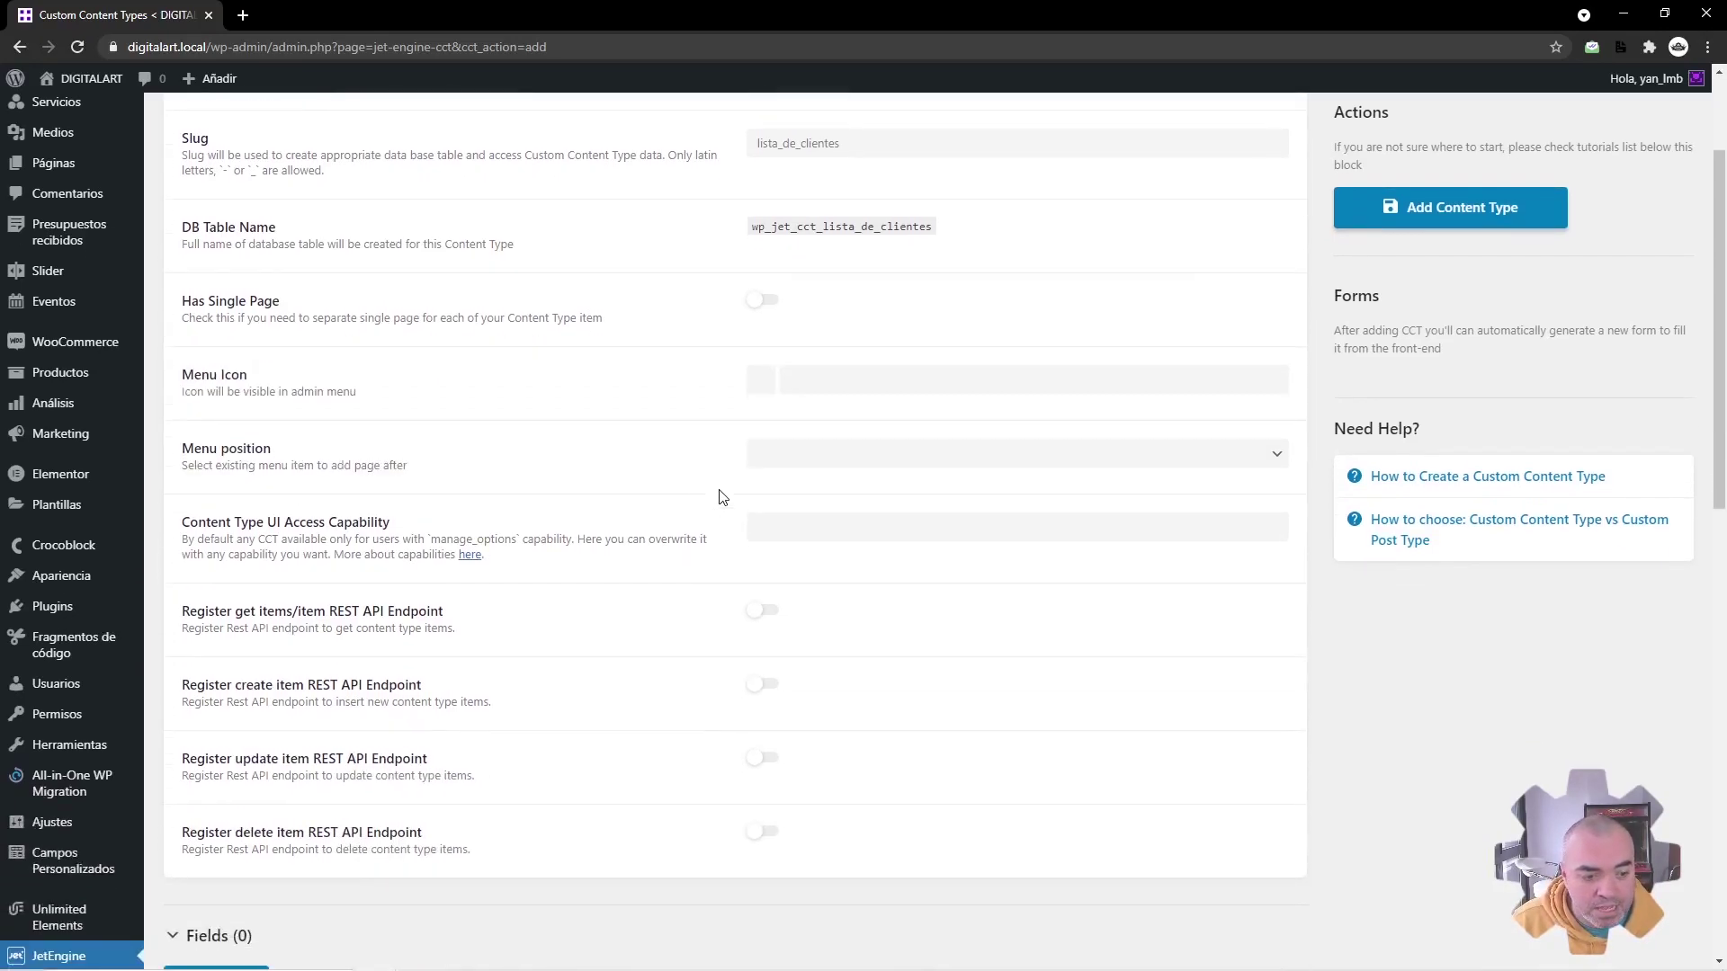
middle_click(81, 861)
key("ctrl+Tab")
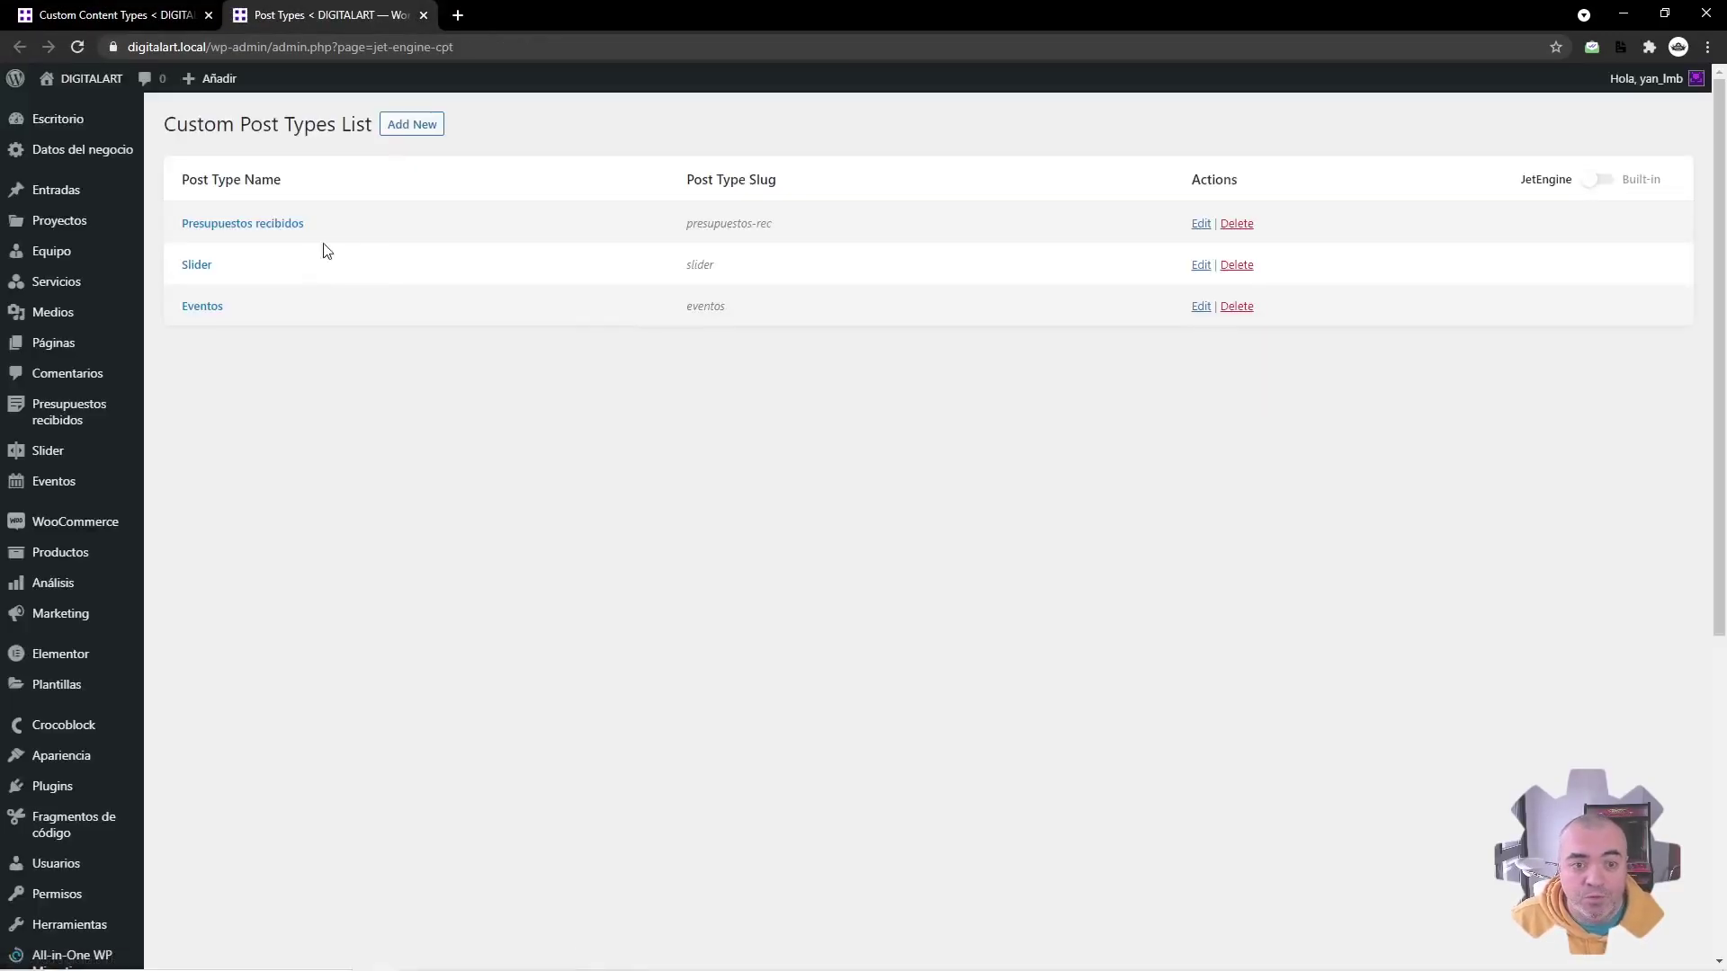
left_click(421, 131)
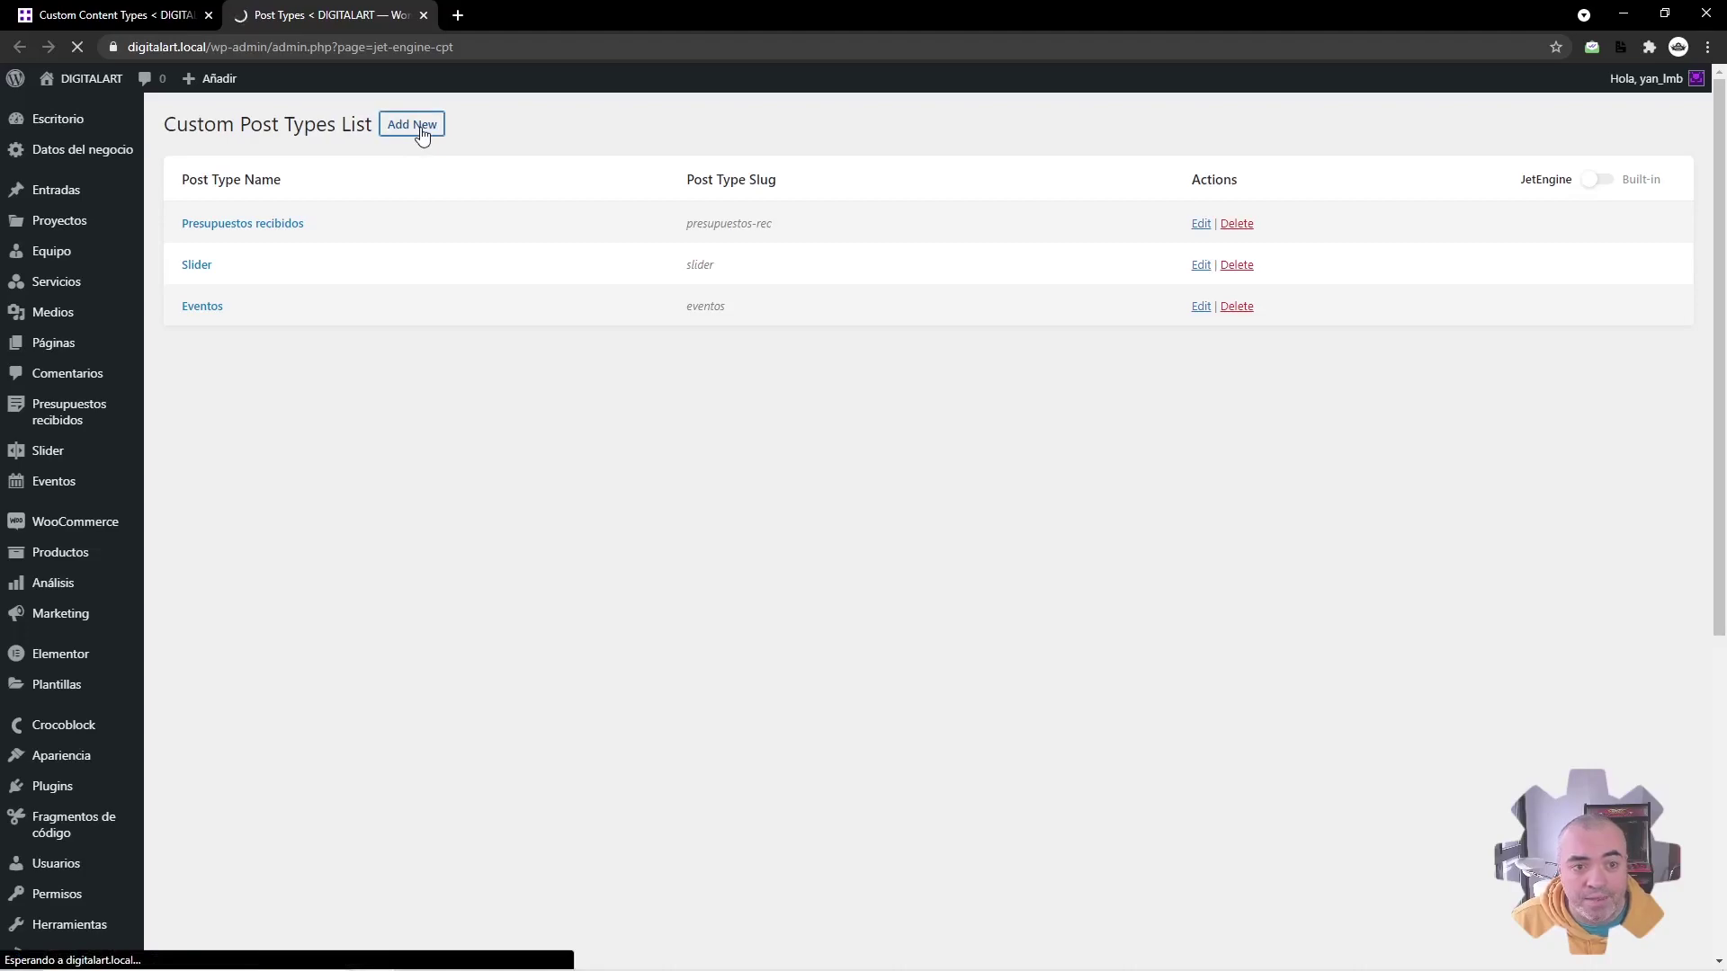
left_click(784, 244)
type("Lista de clientes")
key("Tab")
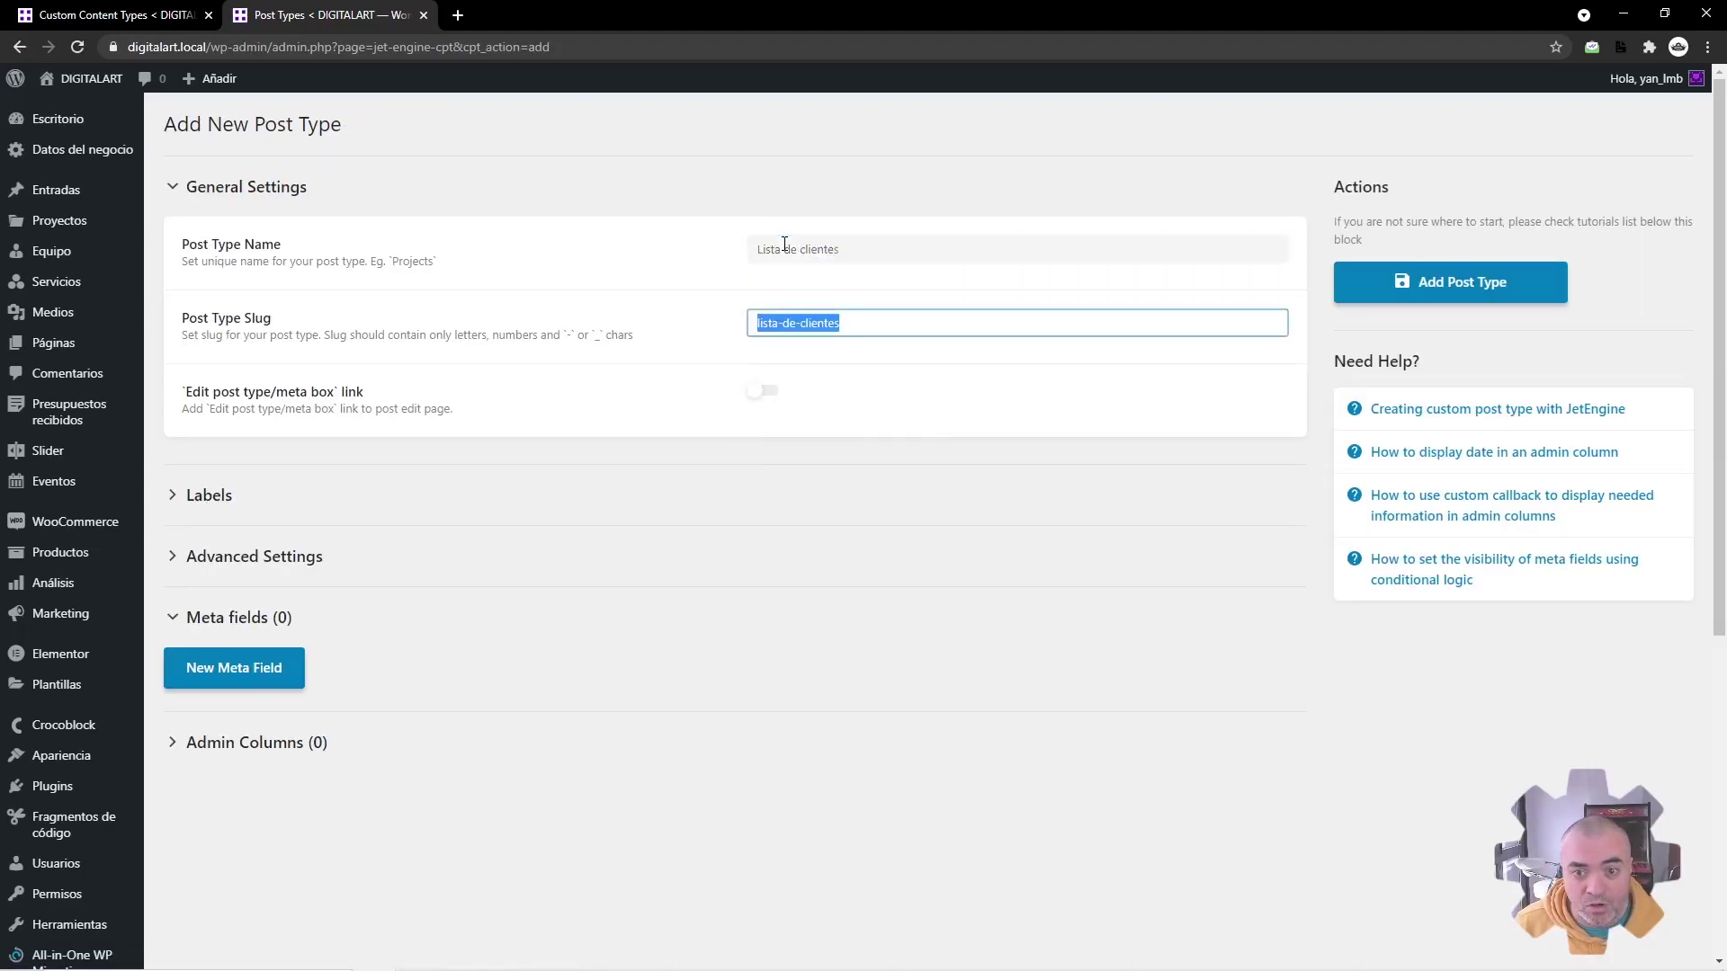
left_click(832, 495)
left_click(844, 557)
type("Cliente")
Step: Give the post type the dashicons-editor-ul menu icon and save it
scroll(814, 360, "down", 9)
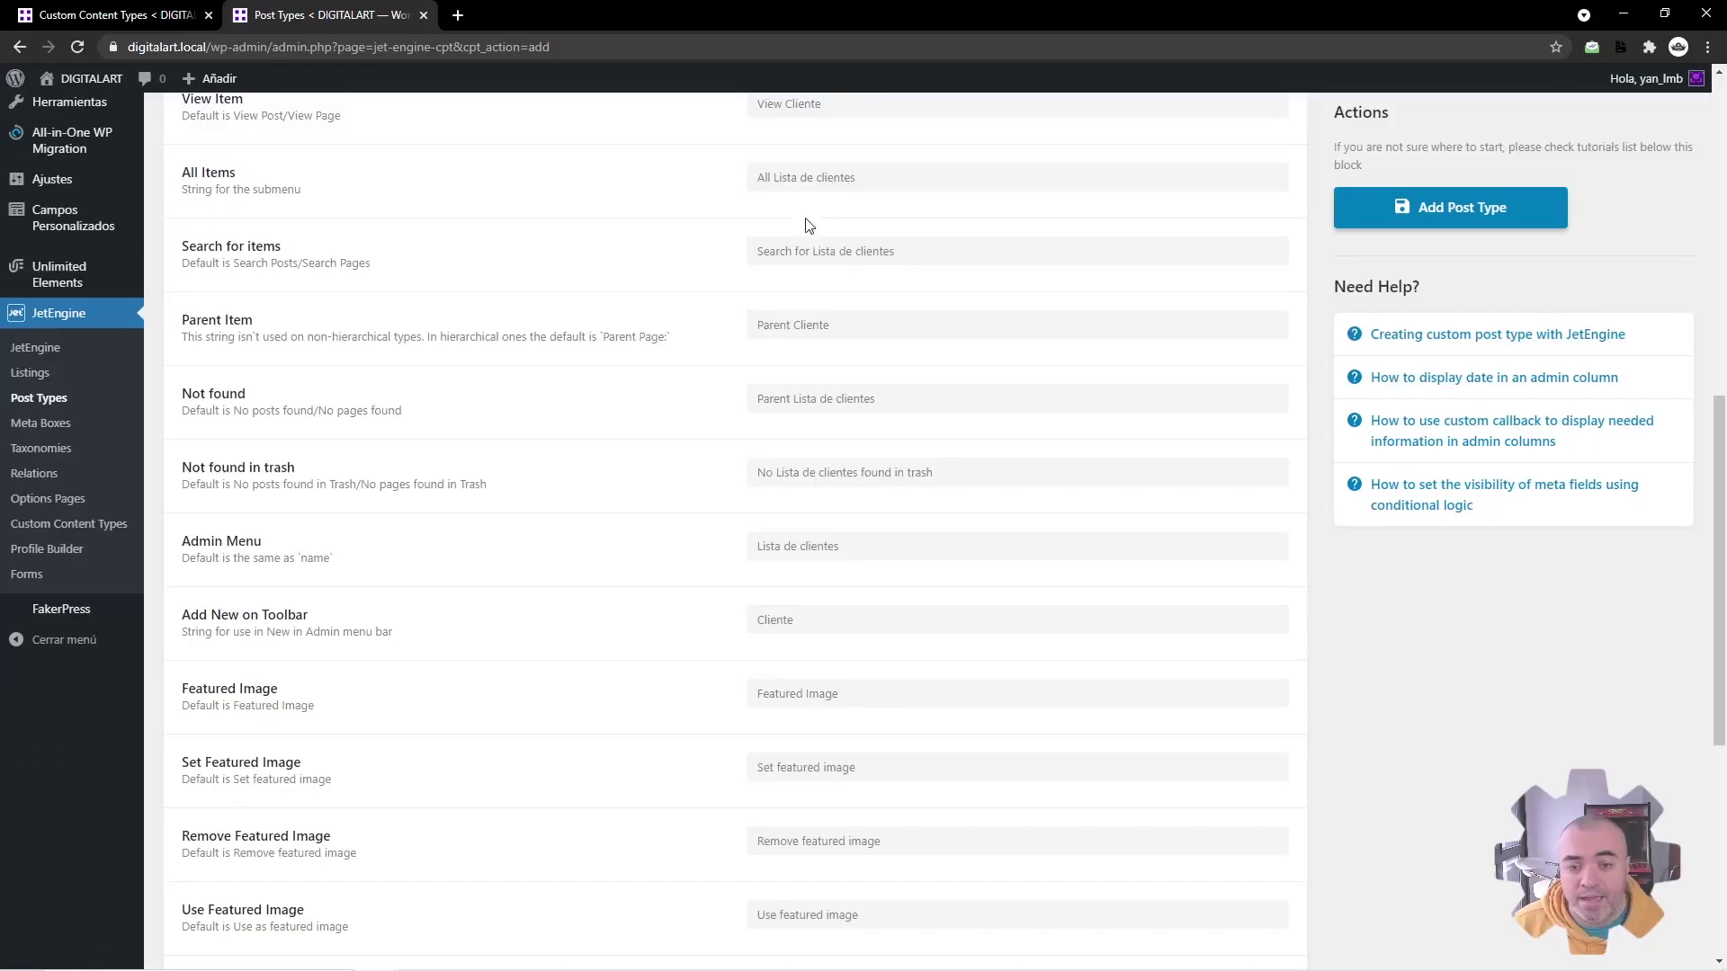
scroll(778, 763, "down", 6)
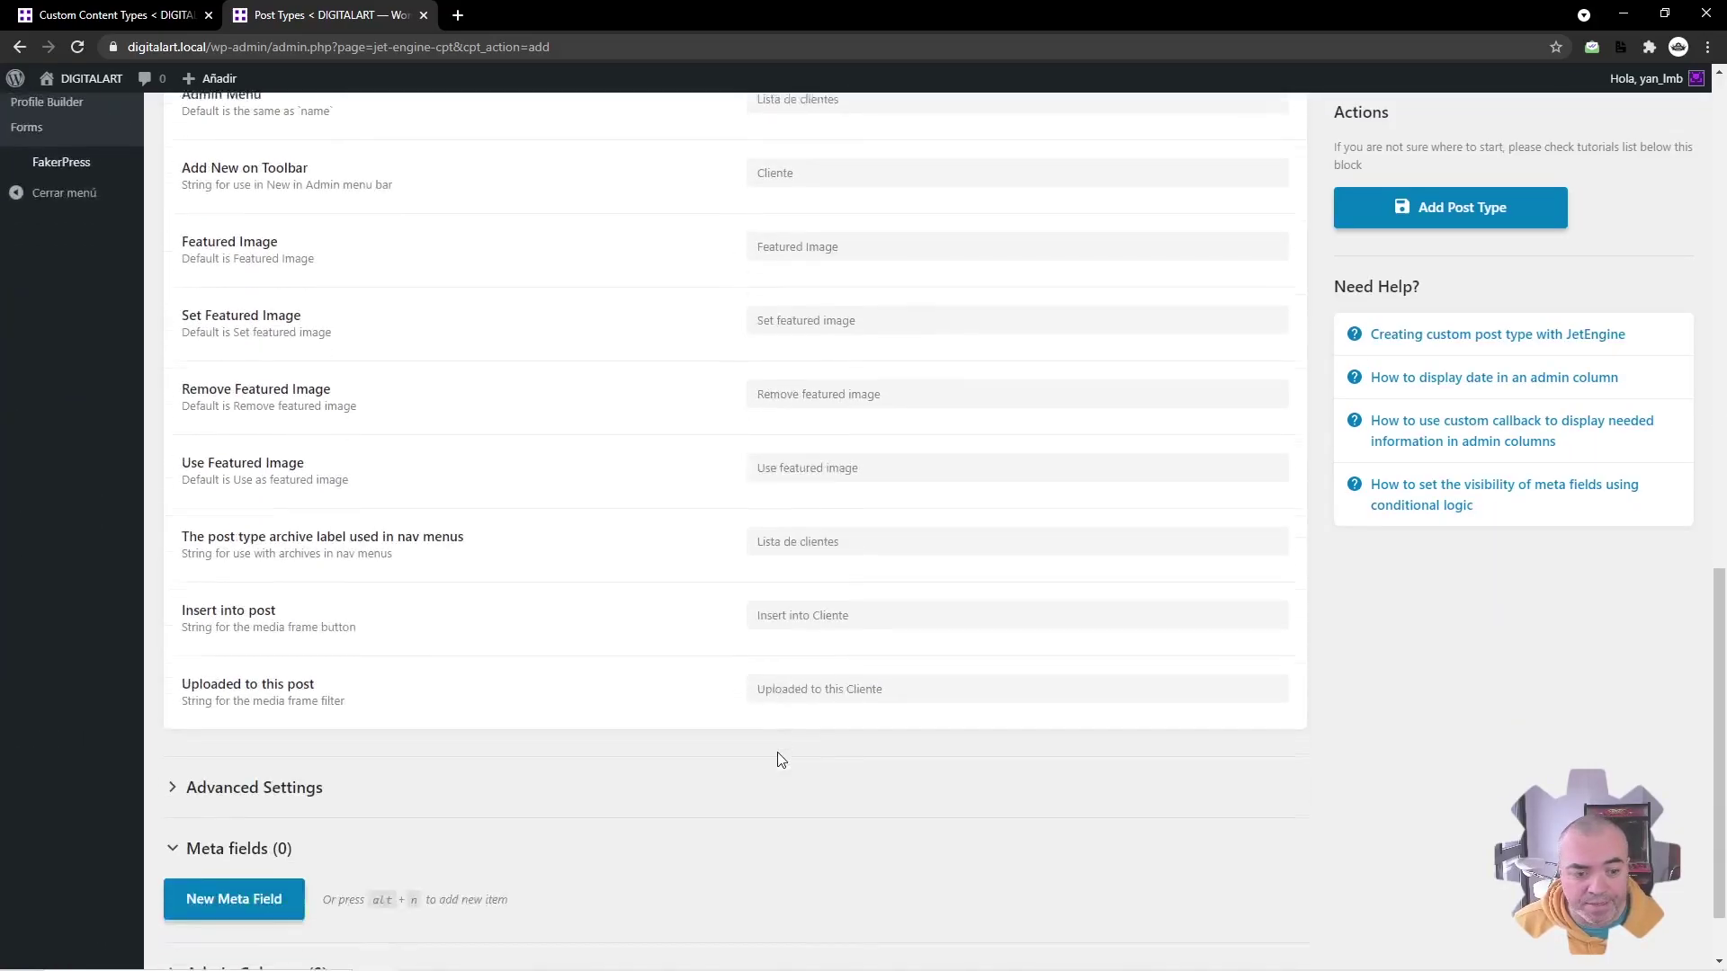
left_click(267, 698)
scroll(542, 629, "down", 4)
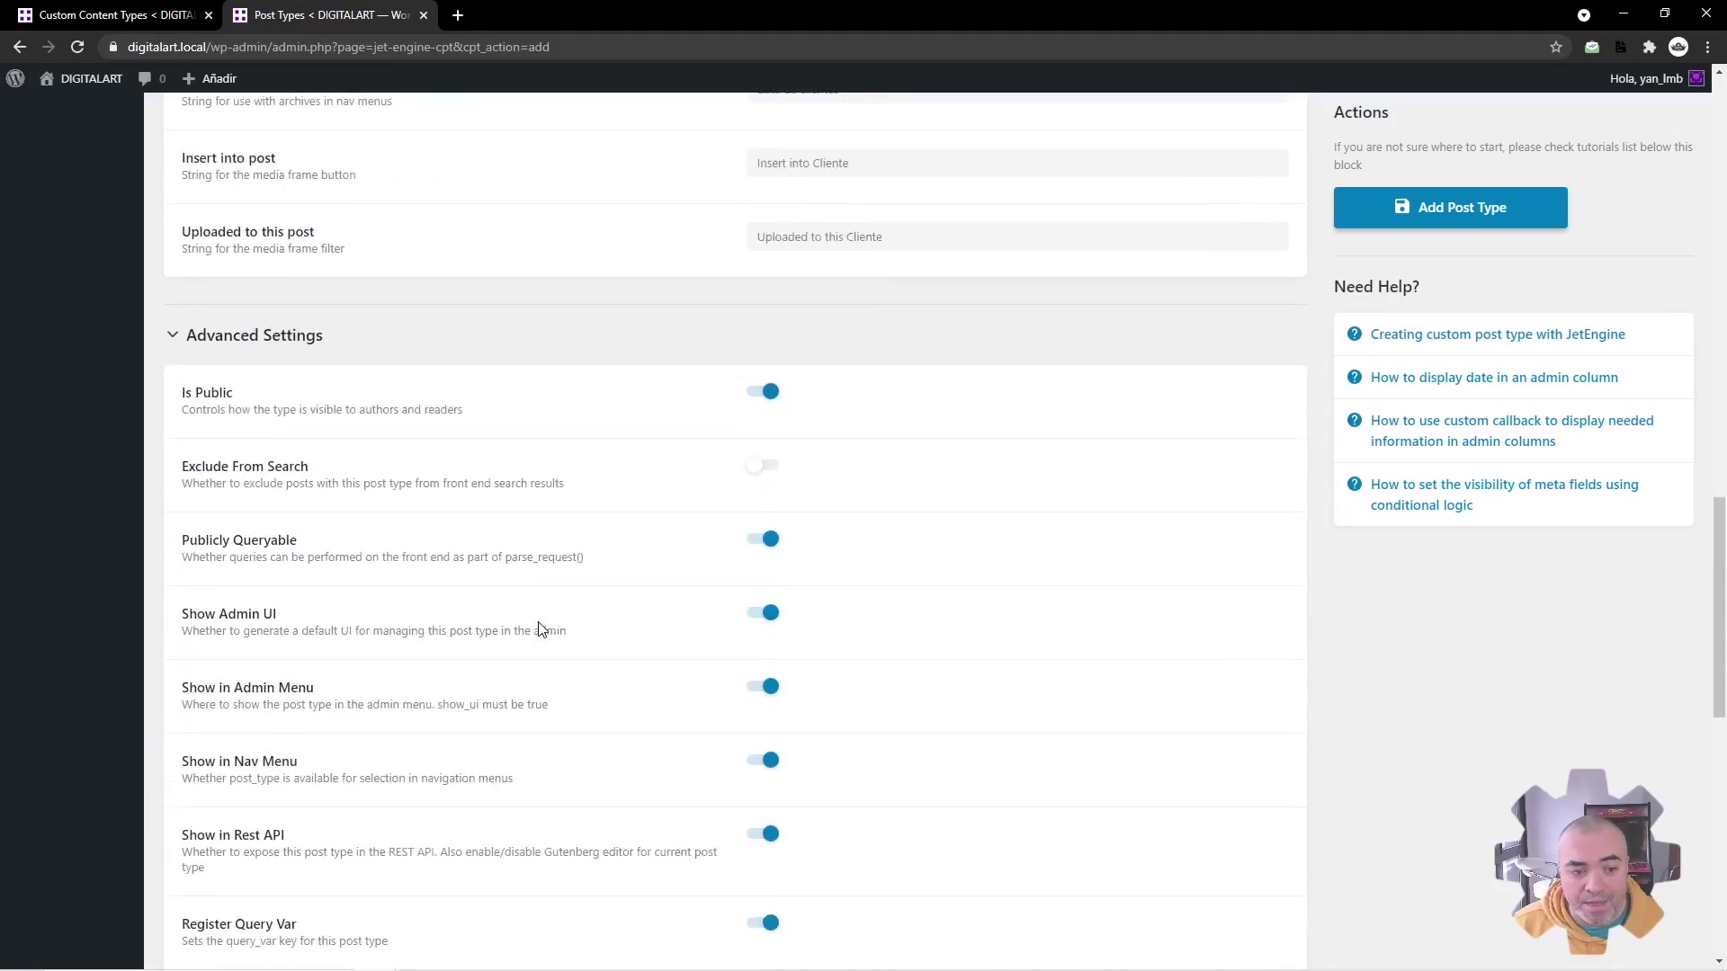
scroll(630, 508, "down", 5)
scroll(630, 513, "down", 3)
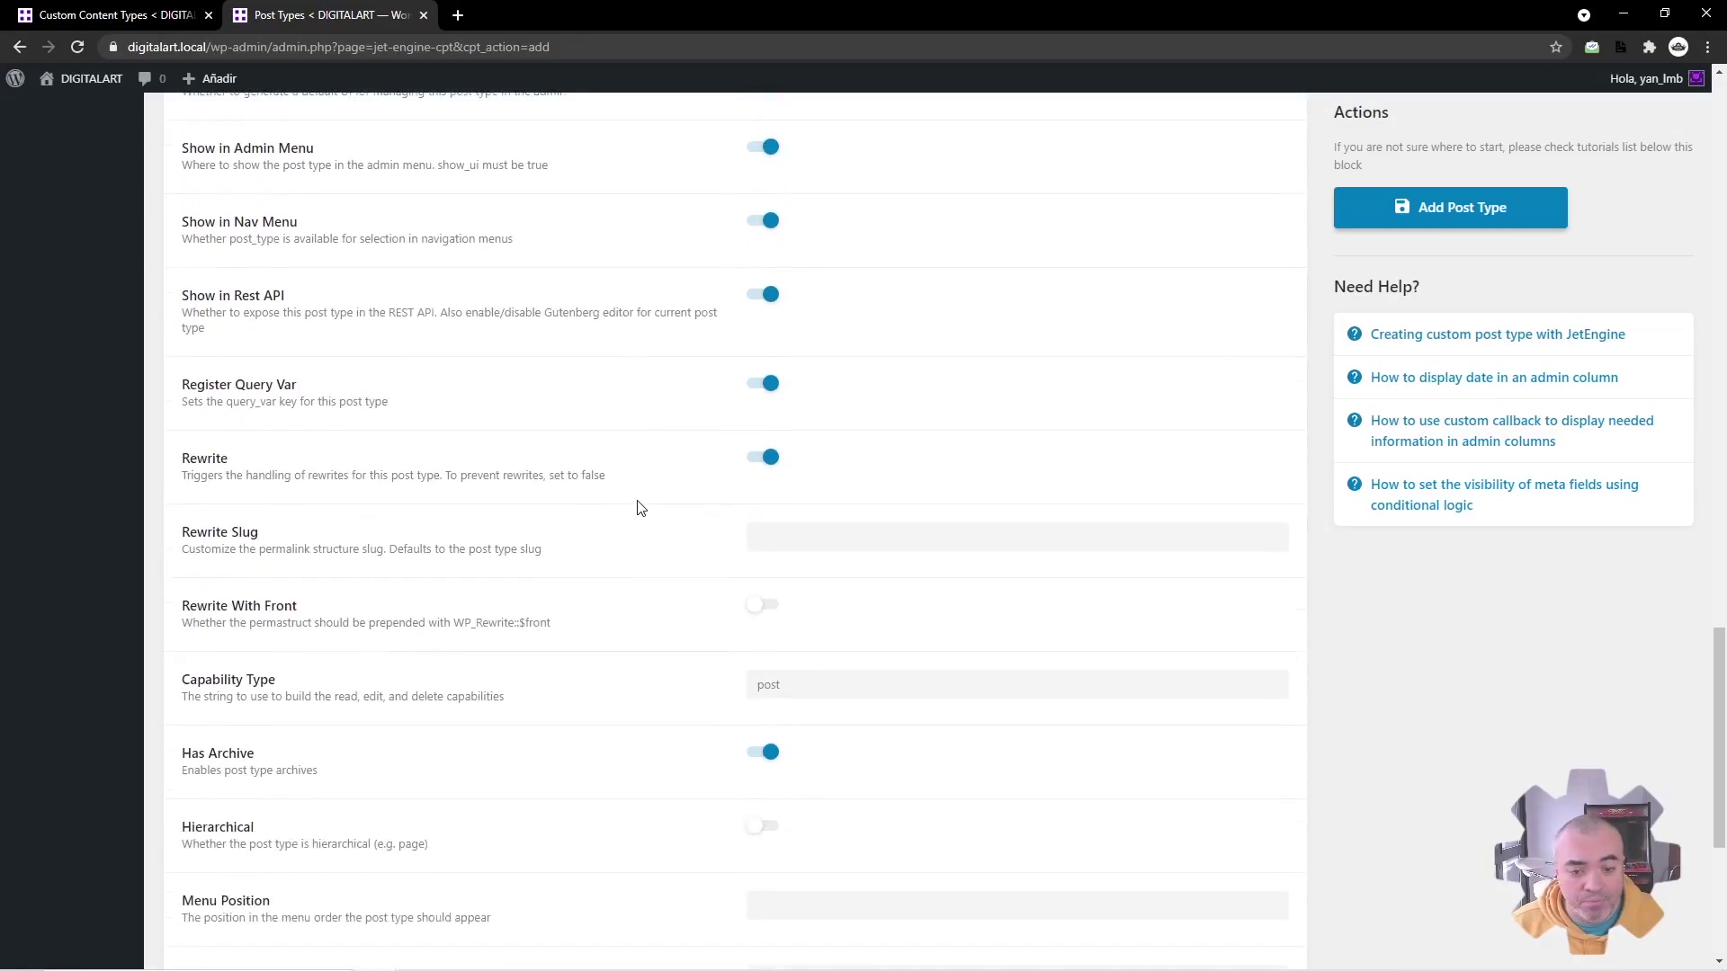
left_click(952, 795)
scroll(967, 782, "down", 3)
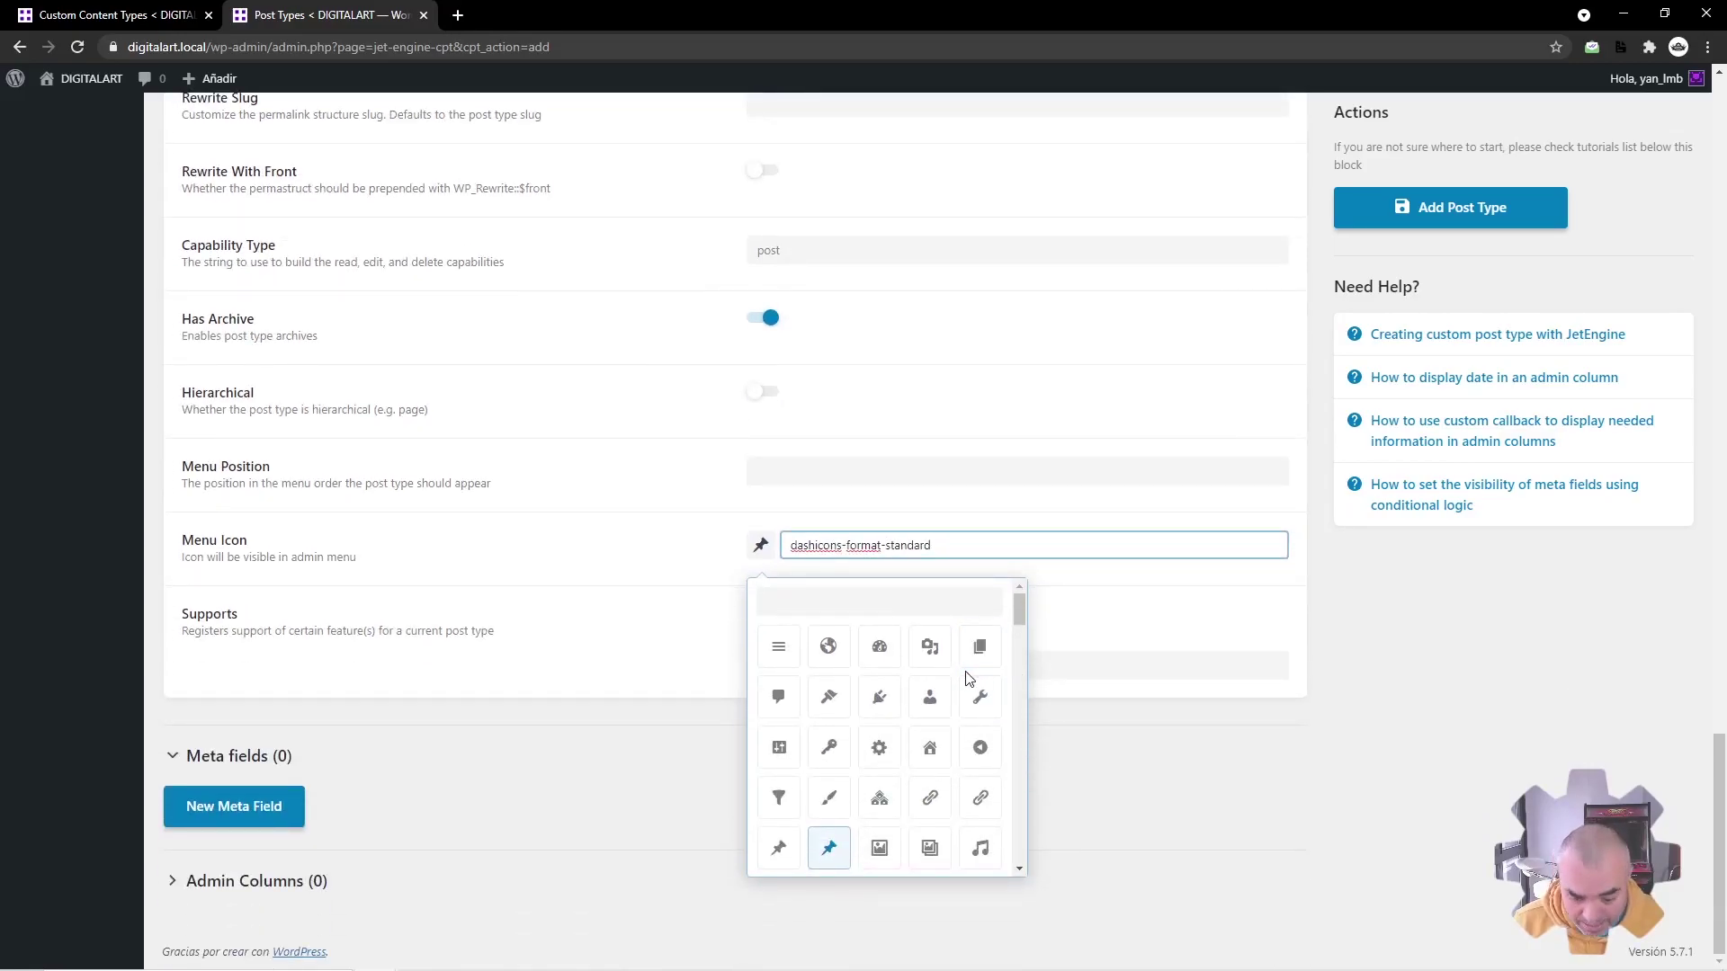
scroll(984, 670, "down", 3)
left_click(930, 725)
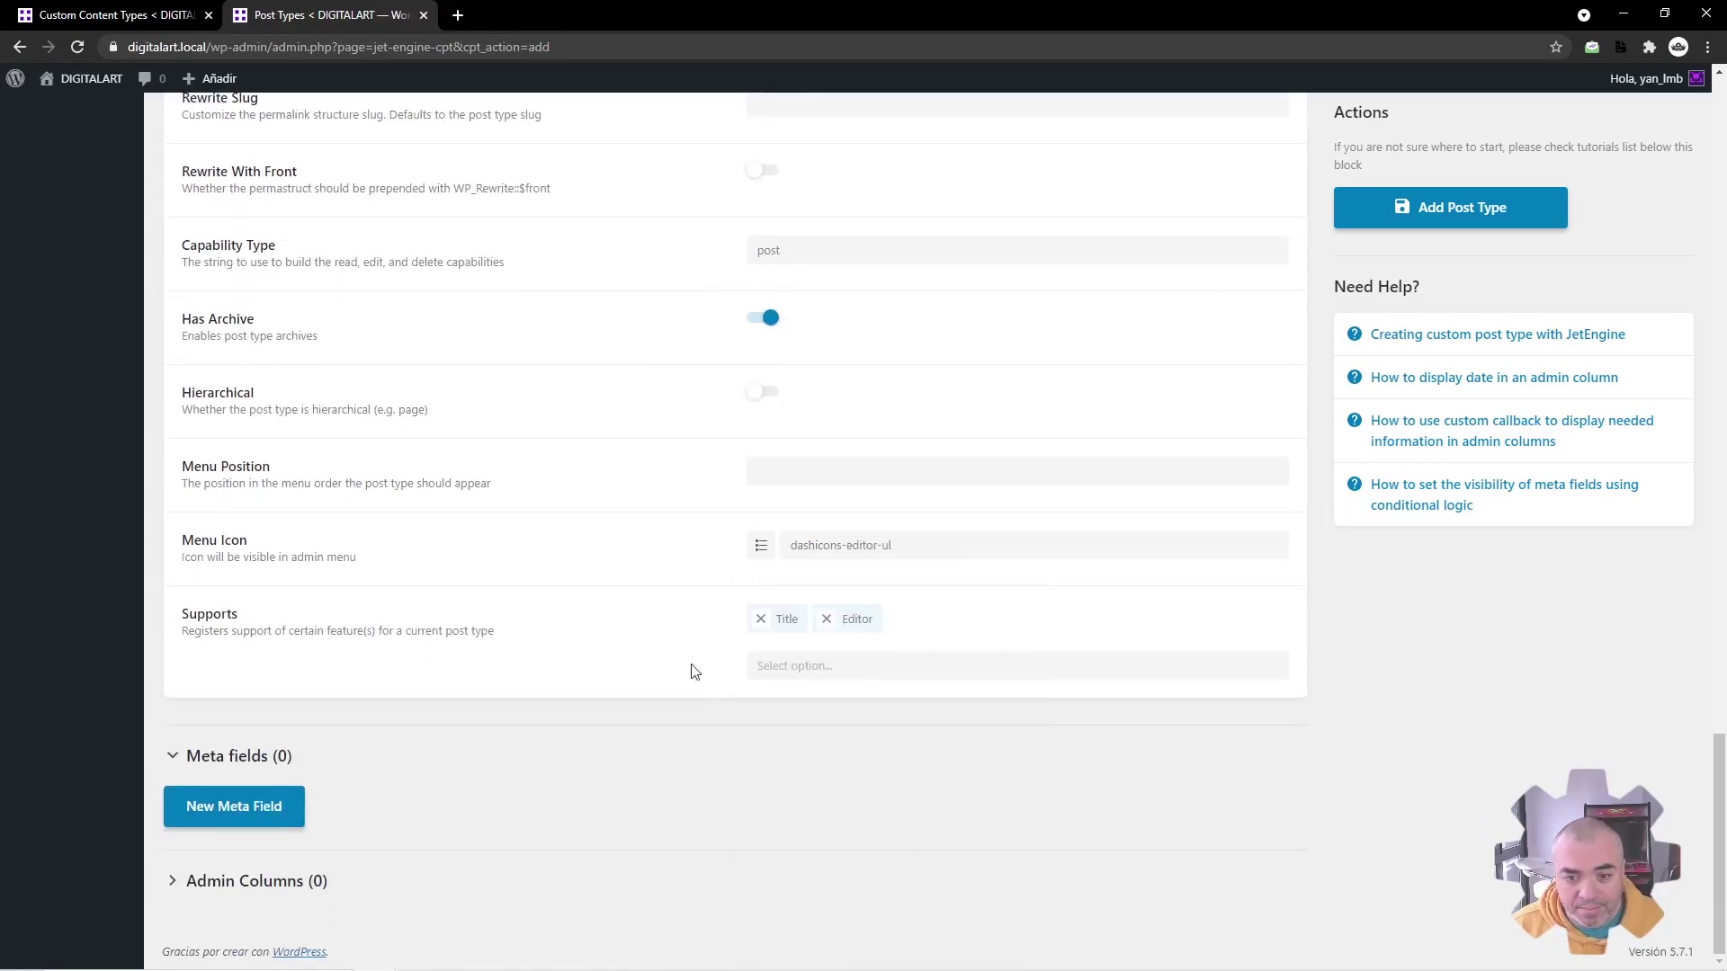
left_click(1440, 207)
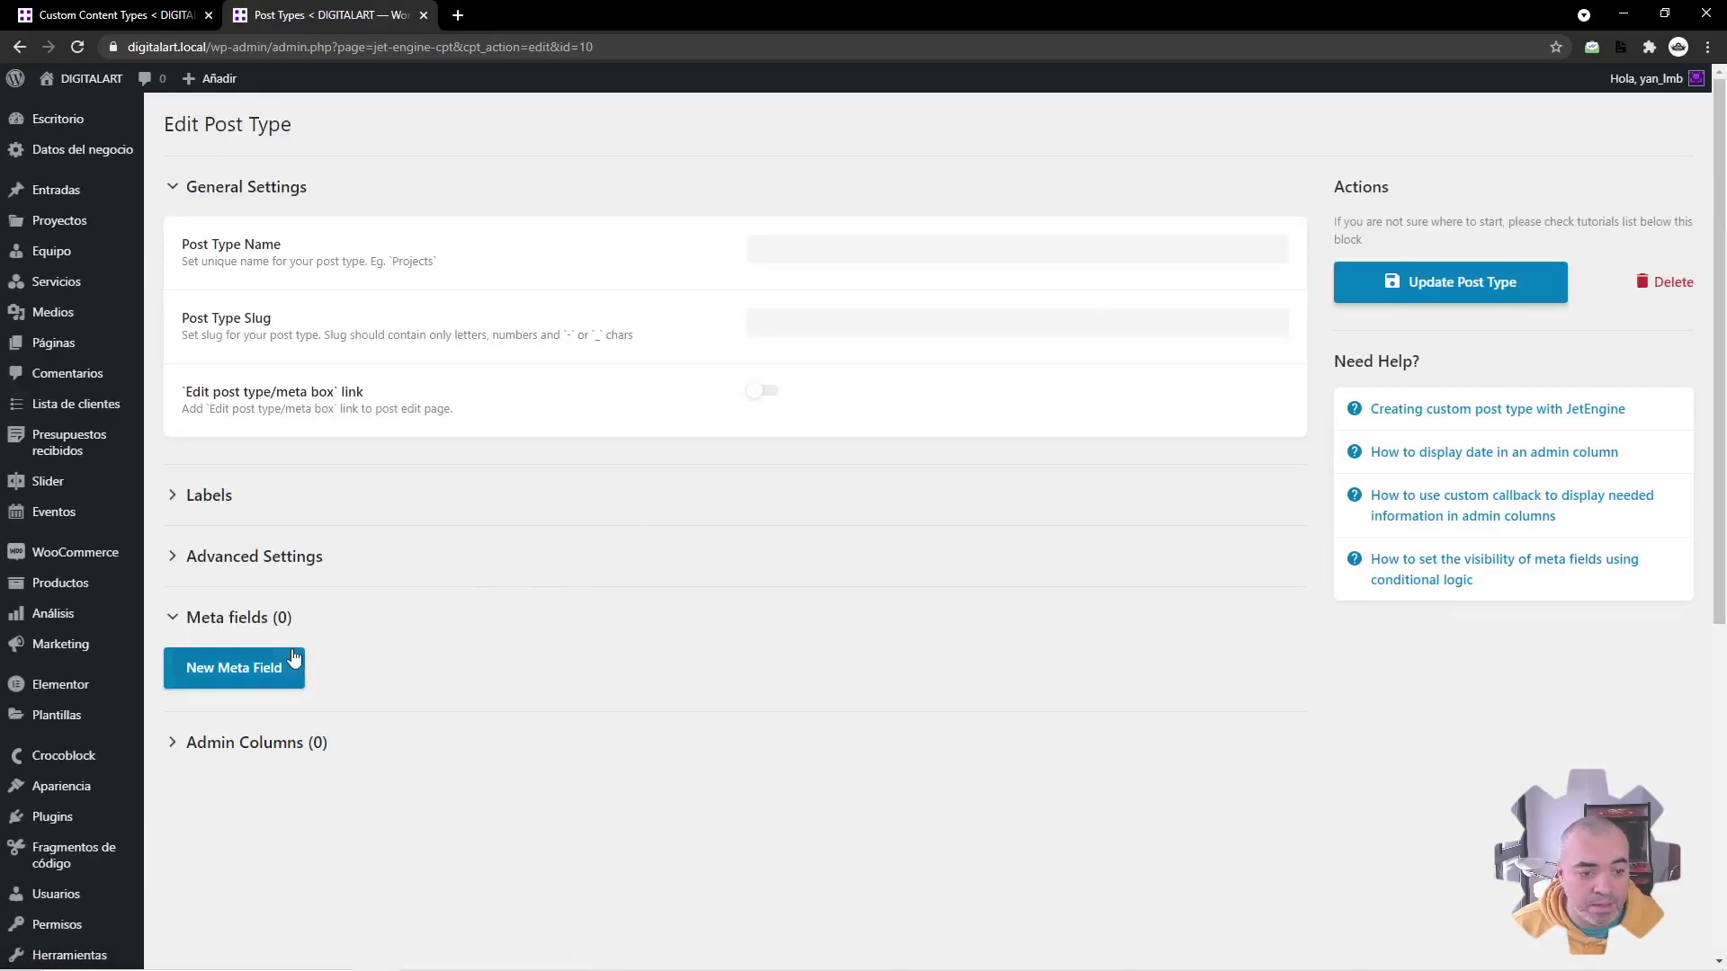
Step: Add a post type meta field labelled 'Nombre del cliente'
left_click(271, 667)
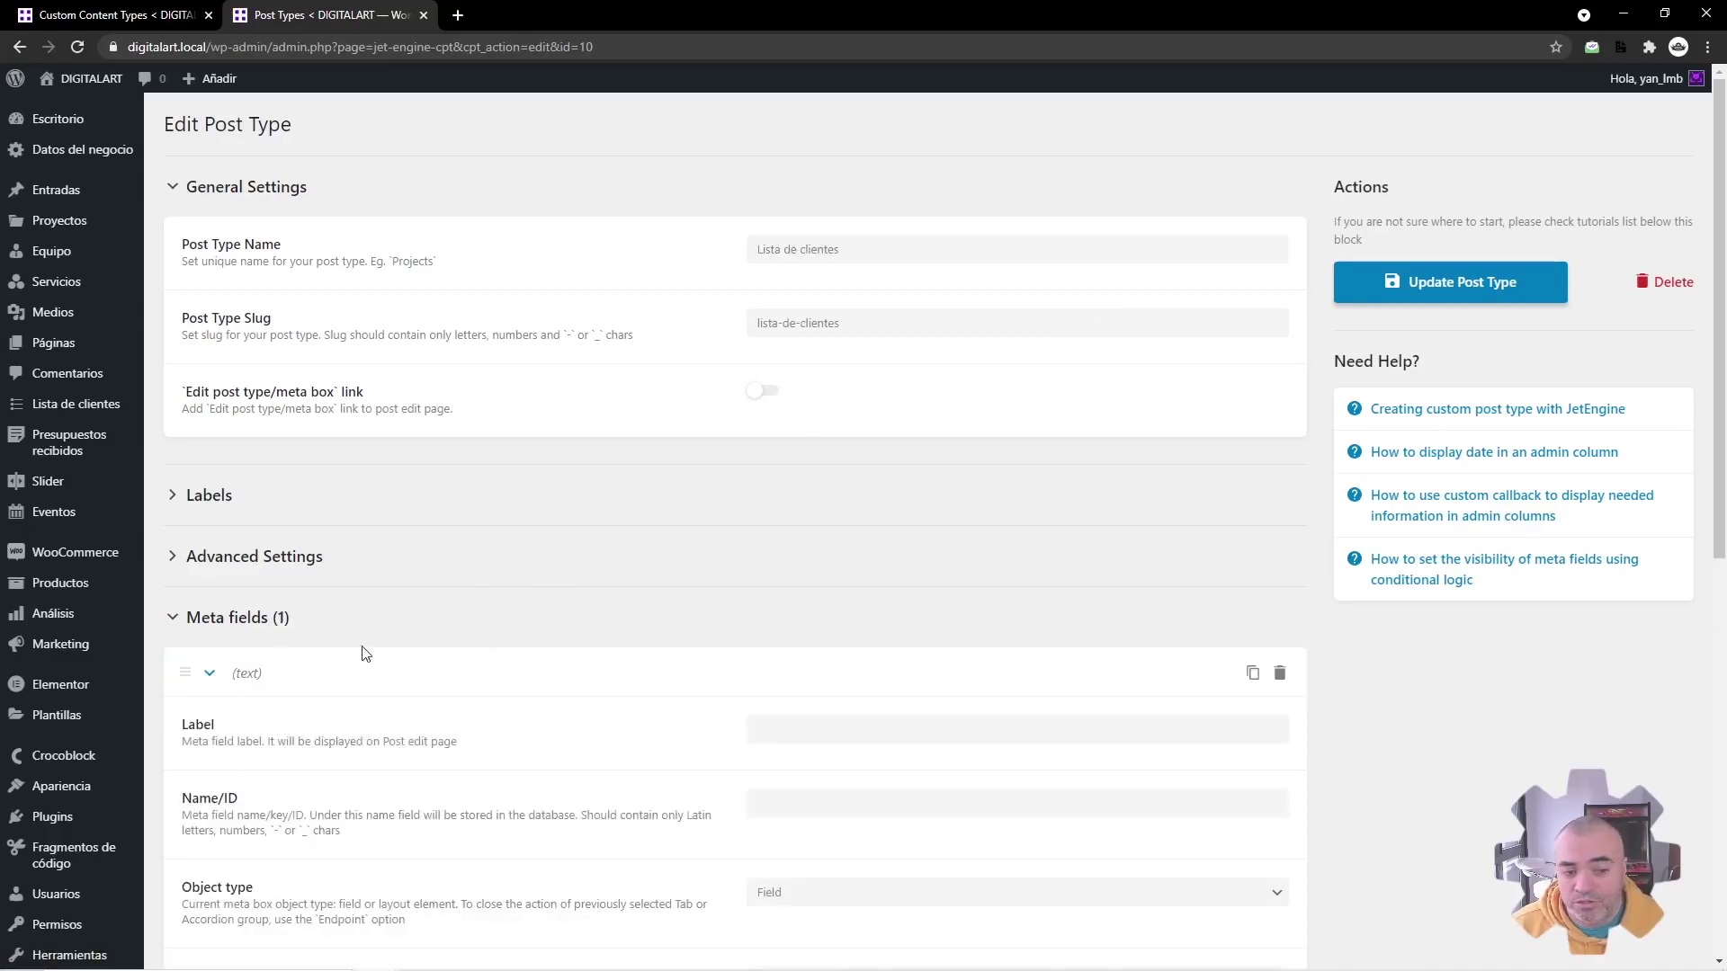
left_click(833, 740)
type("Nombre")
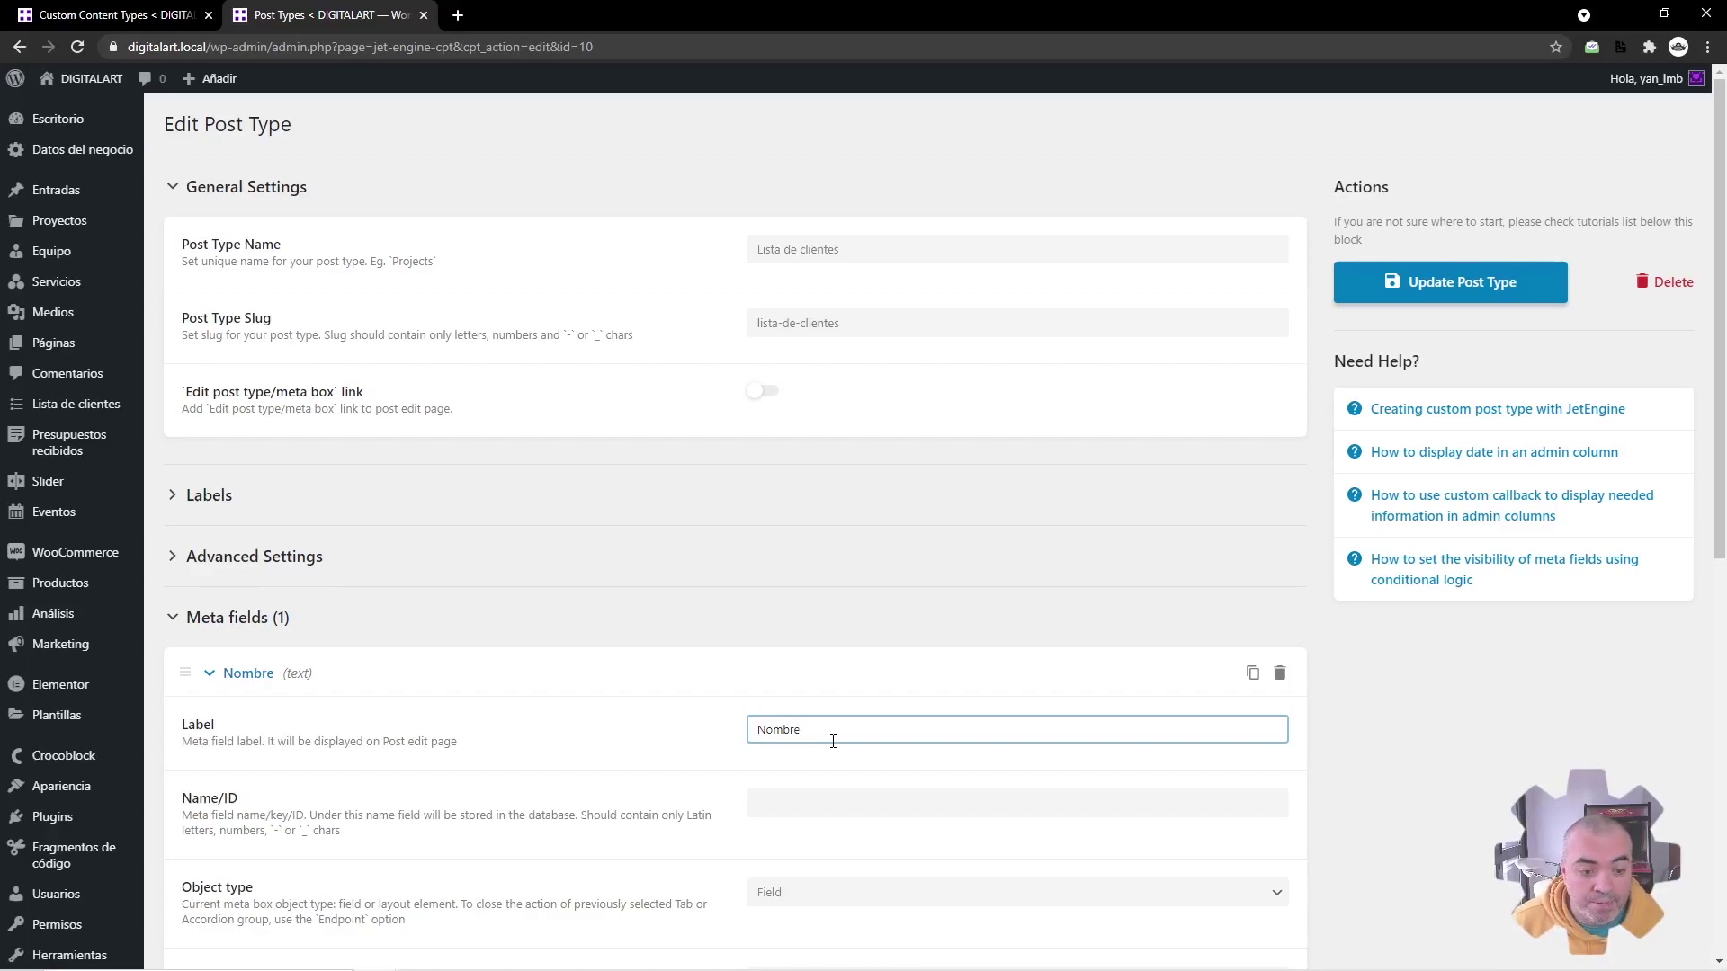
scroll(765, 711, "down", 2)
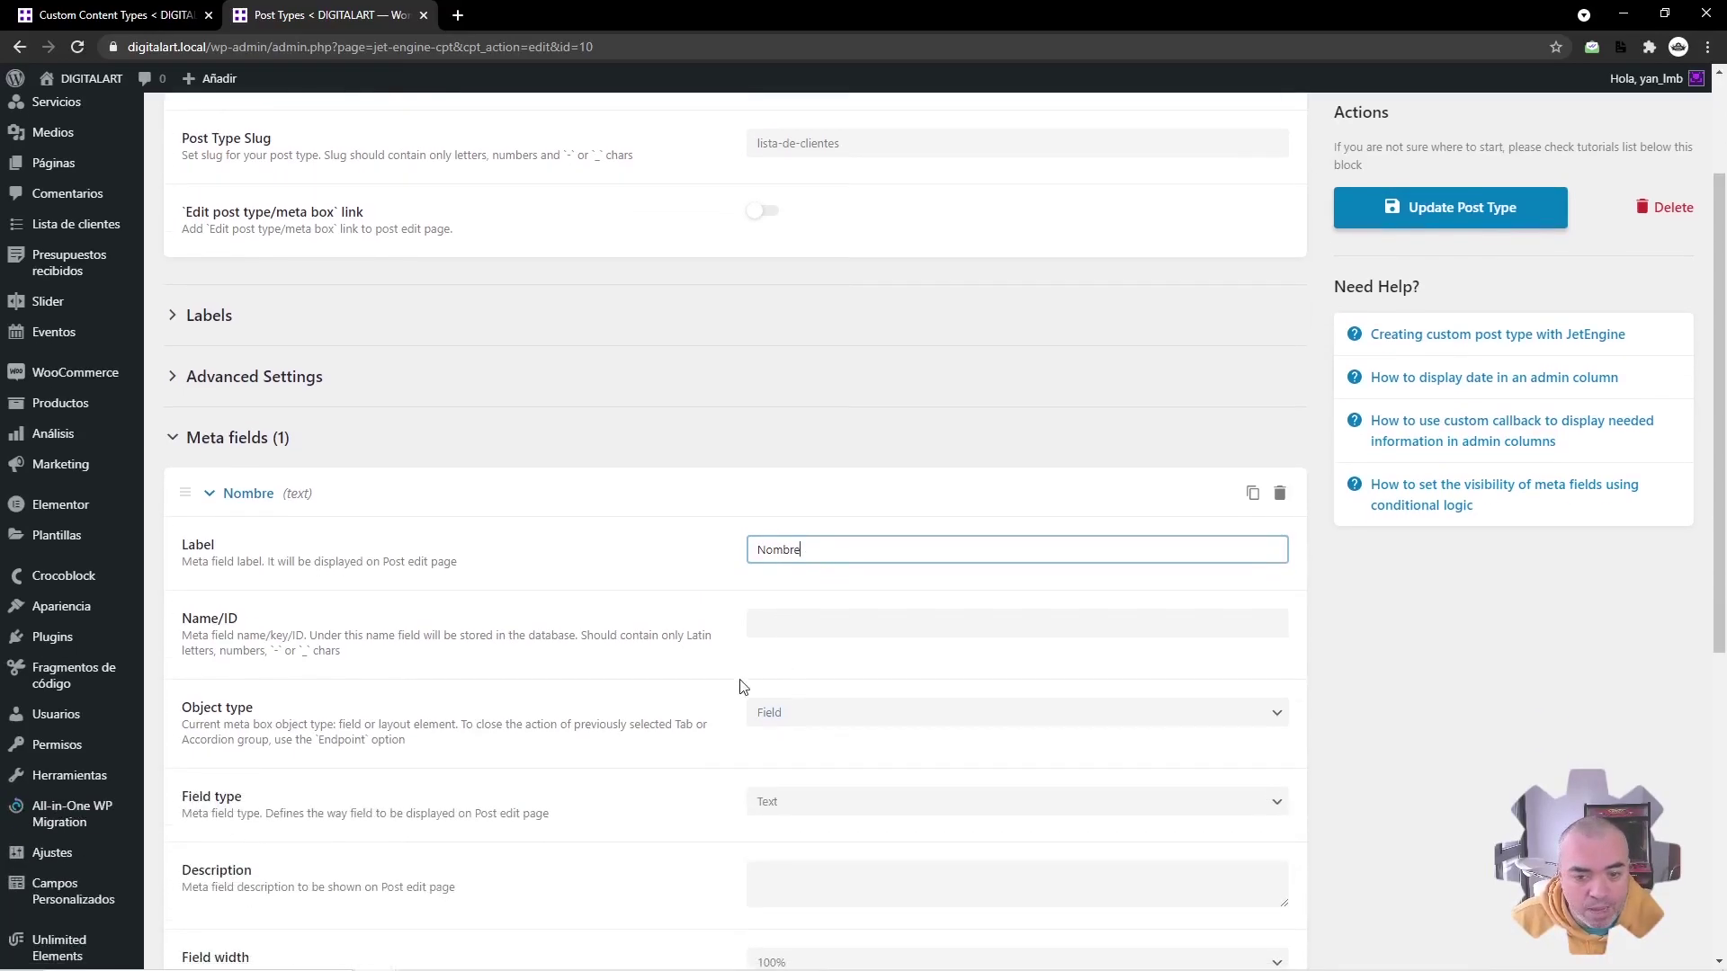
type("del cliente")
key("Tab")
scroll(727, 620, "down", 2)
scroll(435, 863, "down", 4)
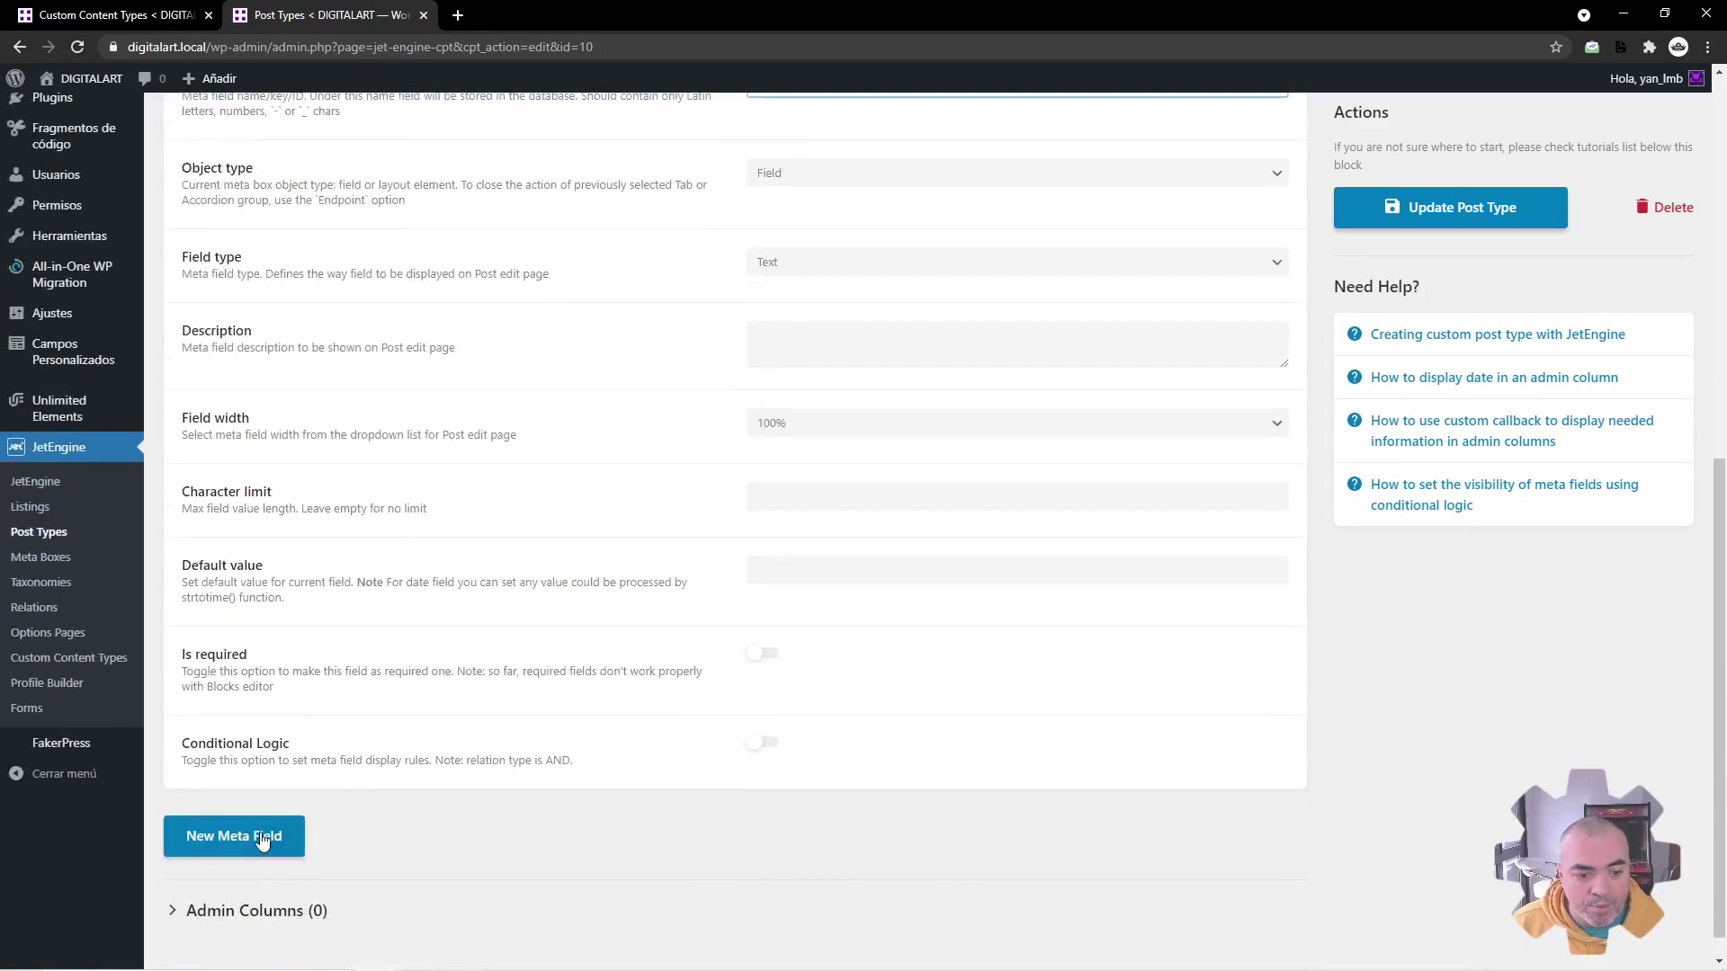
Step: Add a second meta field labelled 'Email del cliente' and update the post type
left_click(257, 836)
scroll(715, 747, "down", 3)
left_click(805, 636)
type("email del cliente")
key("Home")
key("Delete")
type("E")
key("Tab")
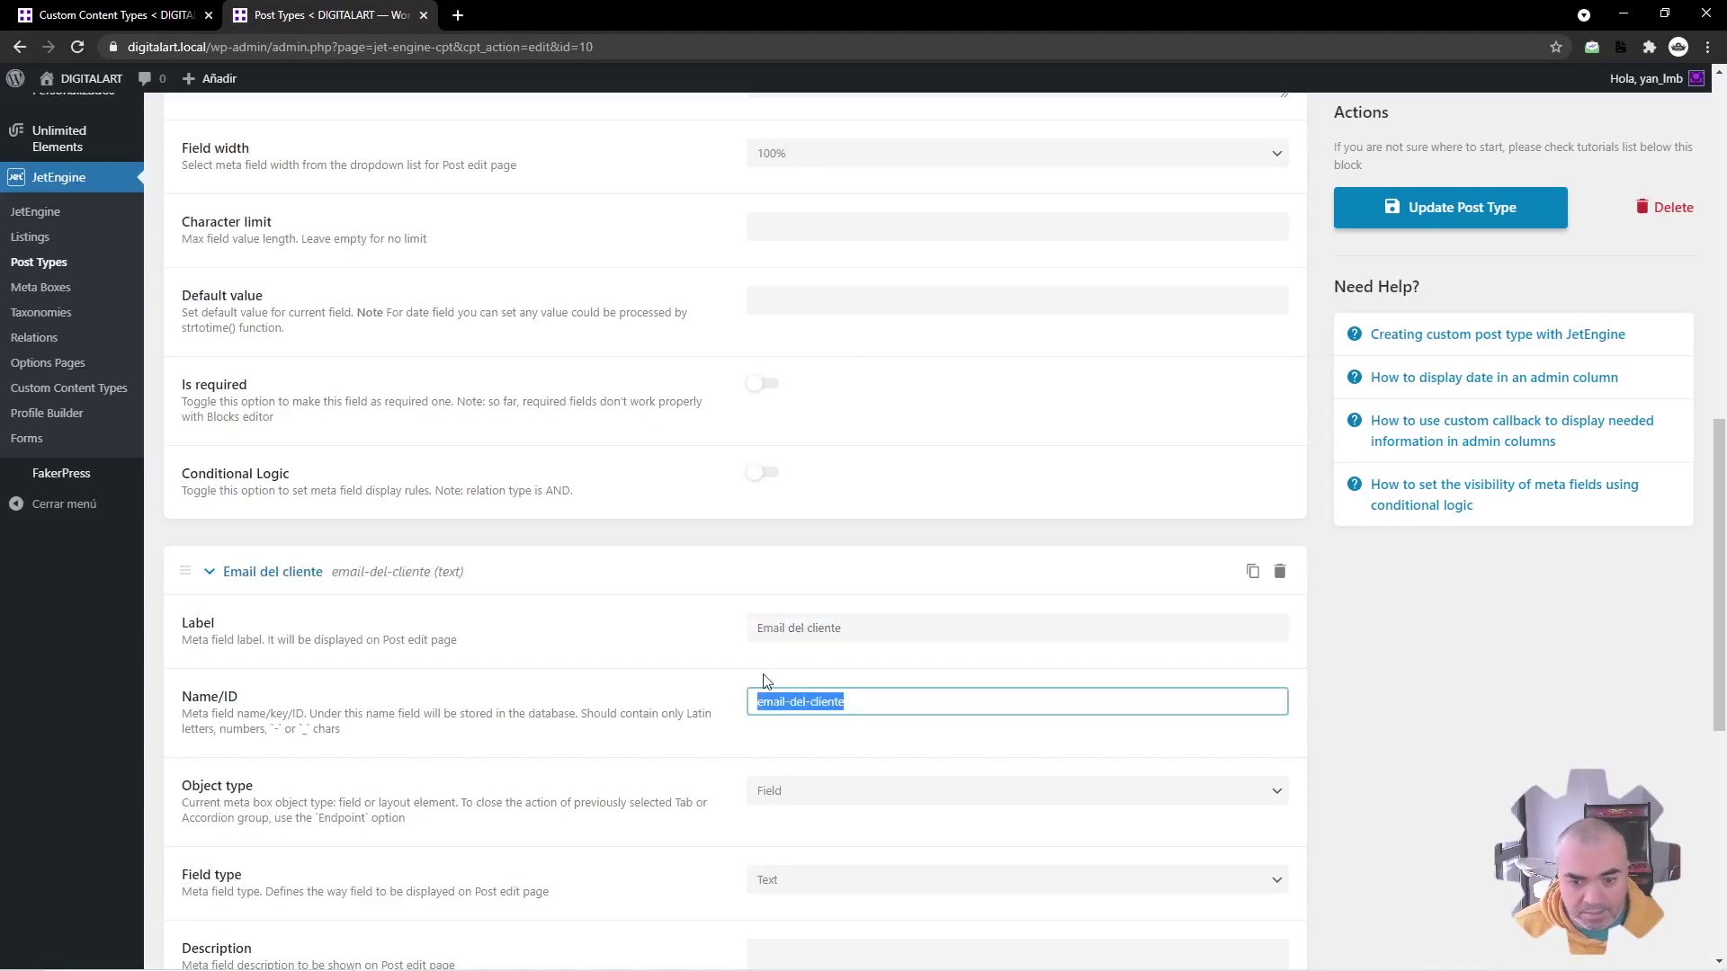
scroll(787, 666, "up", 1)
scroll(719, 630, "down", 2)
scroll(684, 593, "up", 2)
left_click(682, 599)
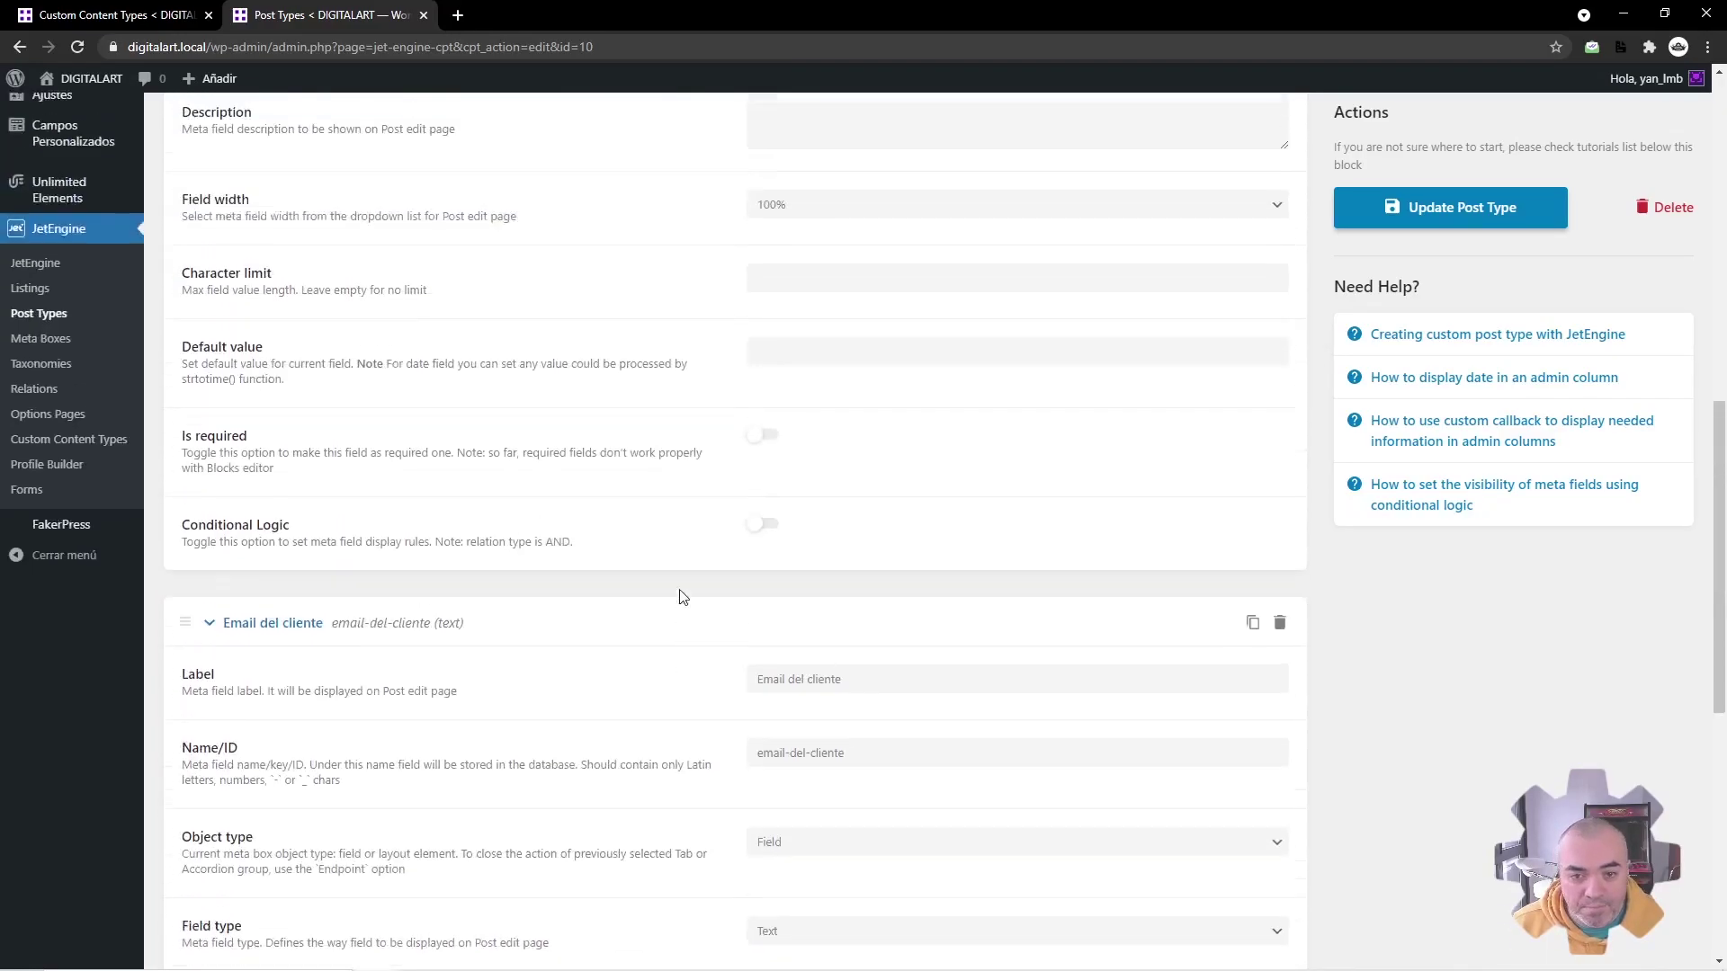
left_click(1430, 207)
Step: Name the new content type 'Lista de clientes' and link its single pages to Lista de clientes posts
key("ctrl+shift+Tab")
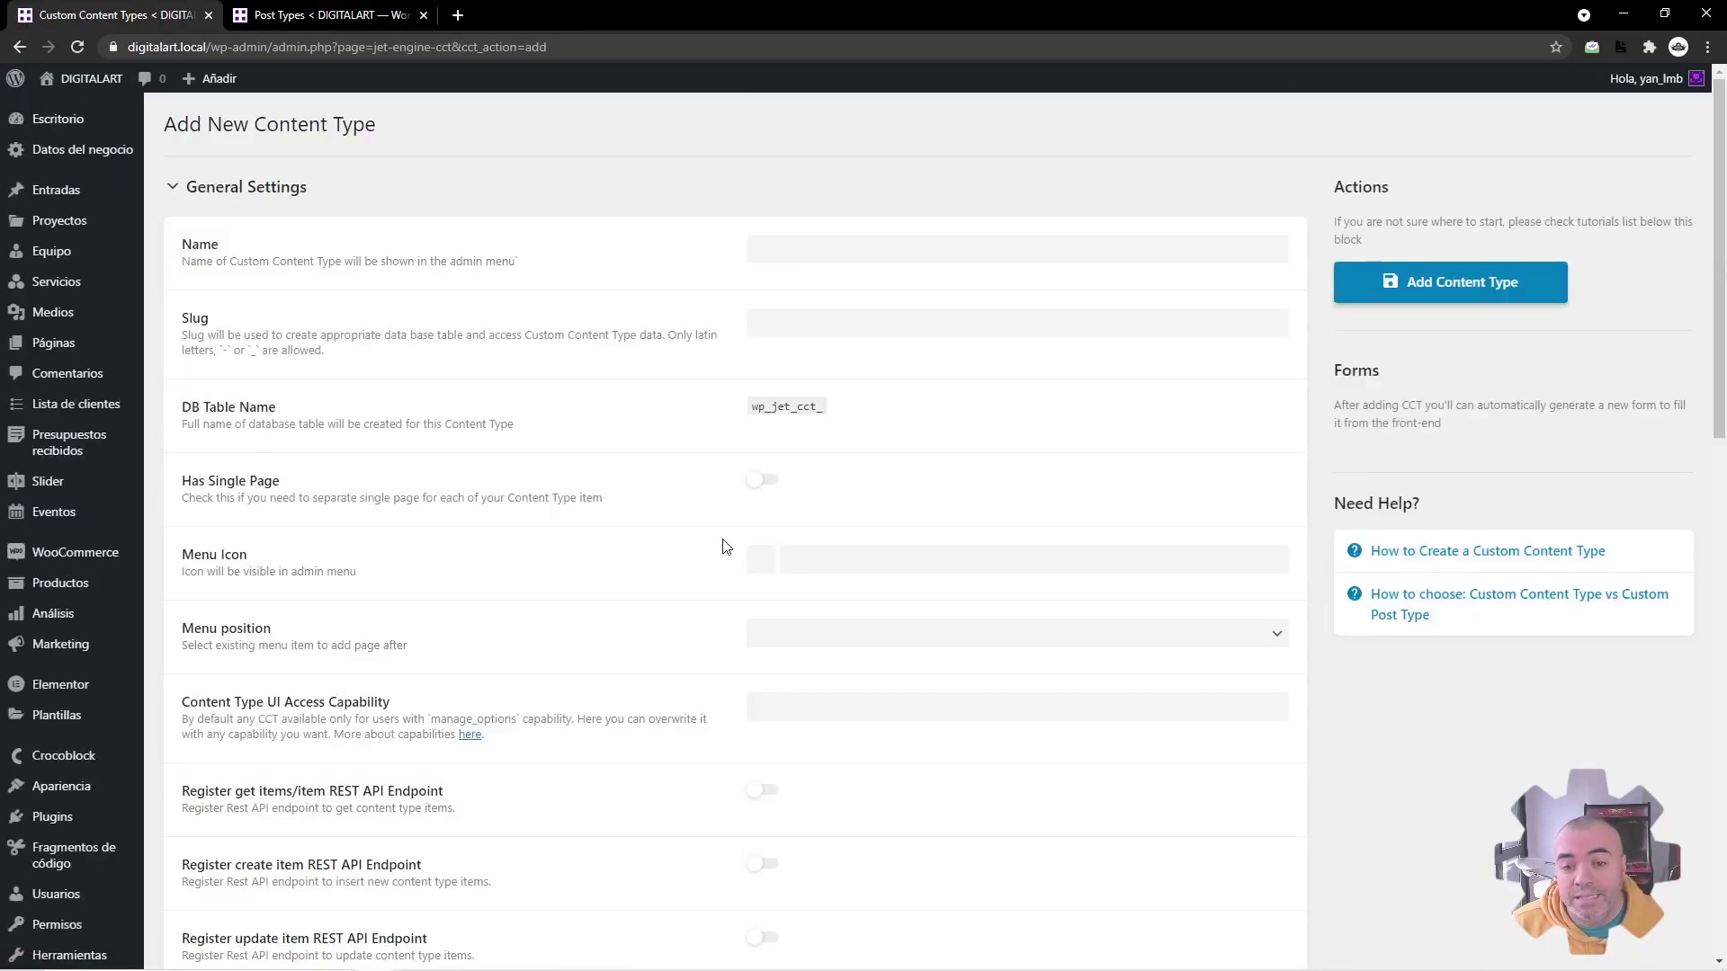
left_click(820, 247)
type("Lista de clientes")
key("Tab")
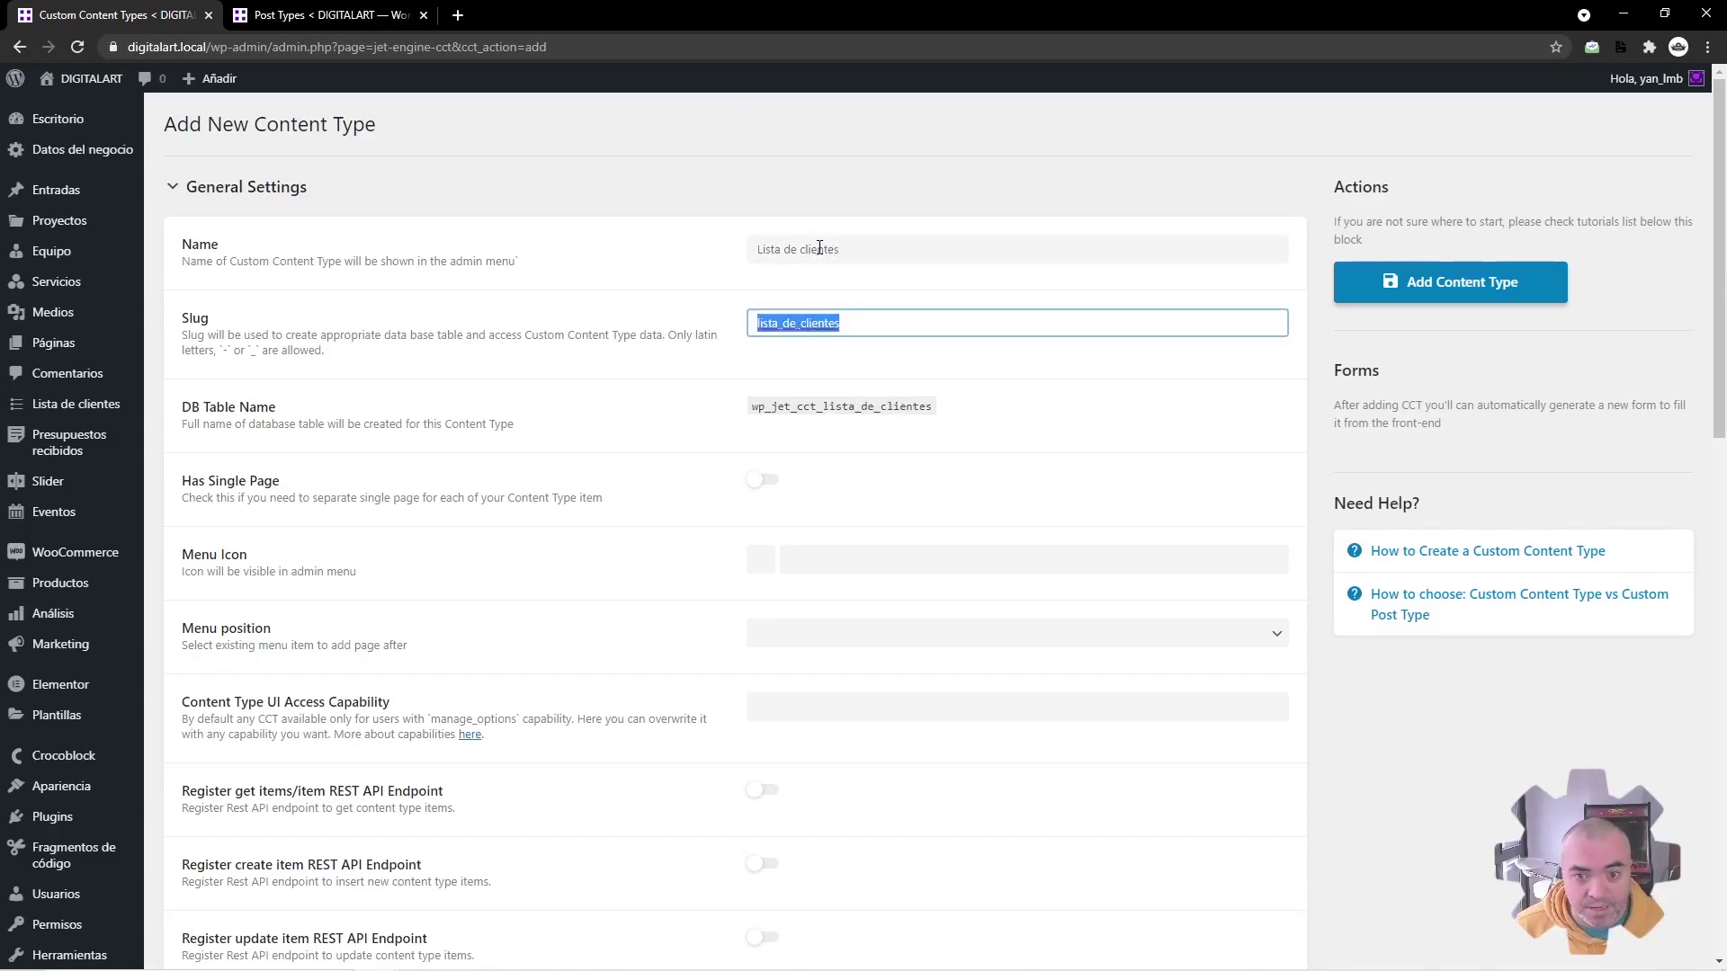
left_click(765, 481)
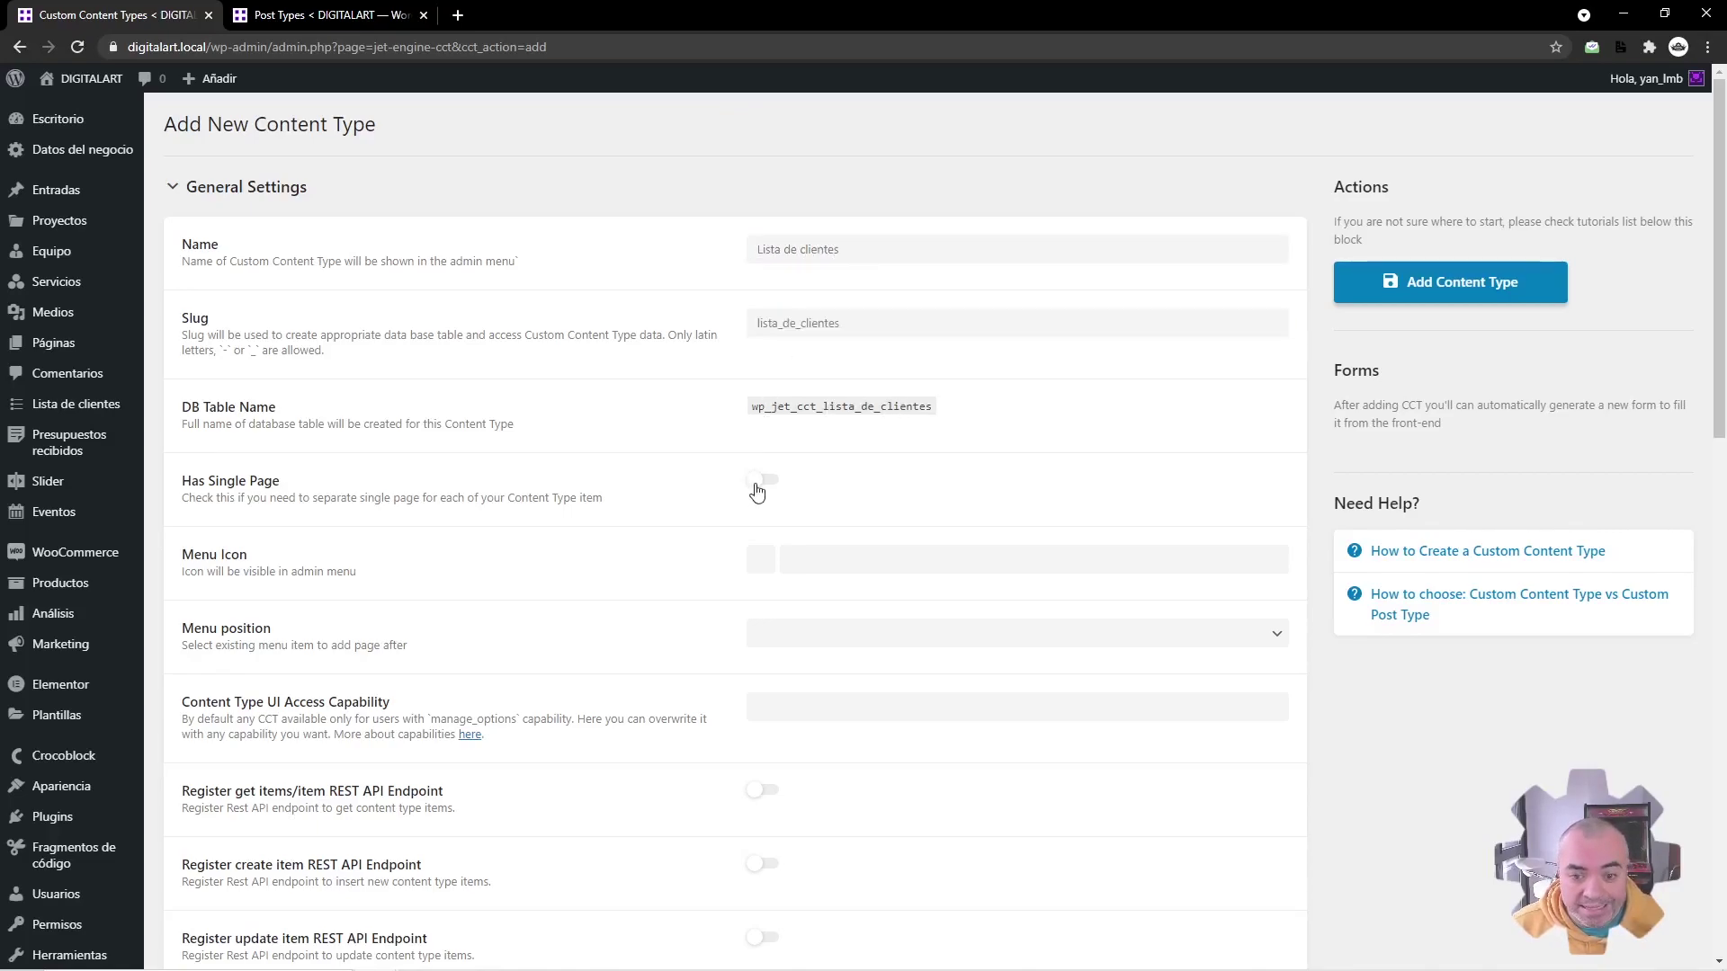
left_click(788, 558)
scroll(783, 792, "down", 3)
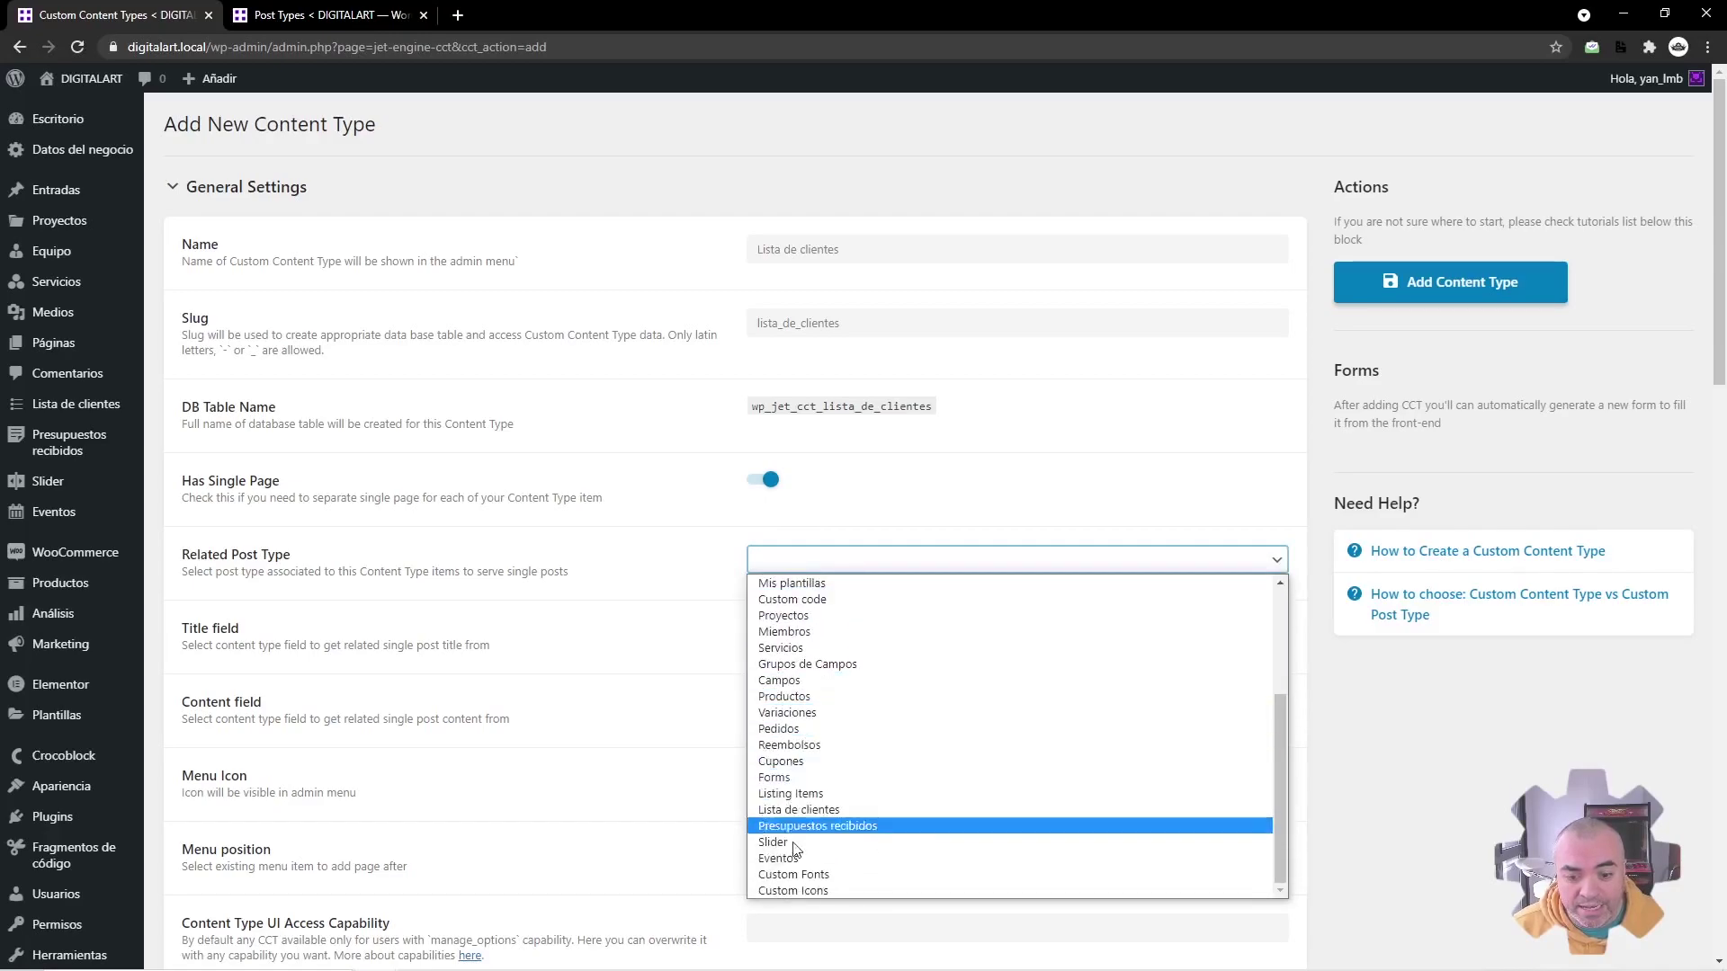
scroll(851, 707, "up", 1)
scroll(851, 708, "up", 3)
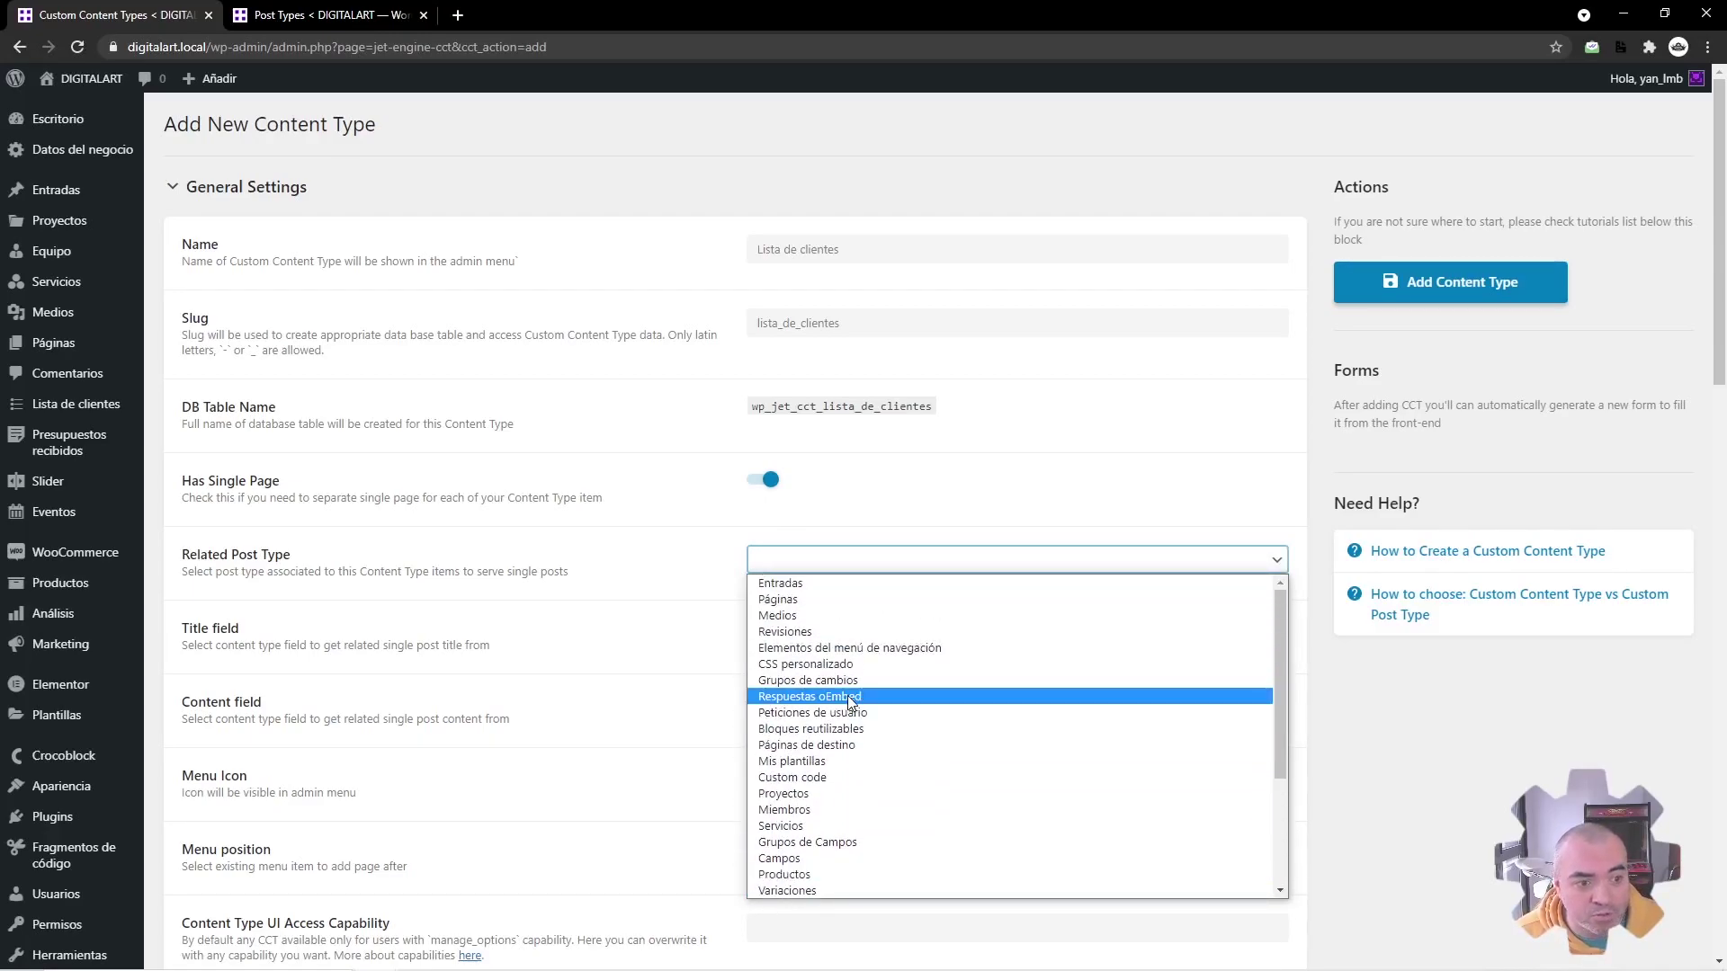
scroll(849, 670, "down", 4)
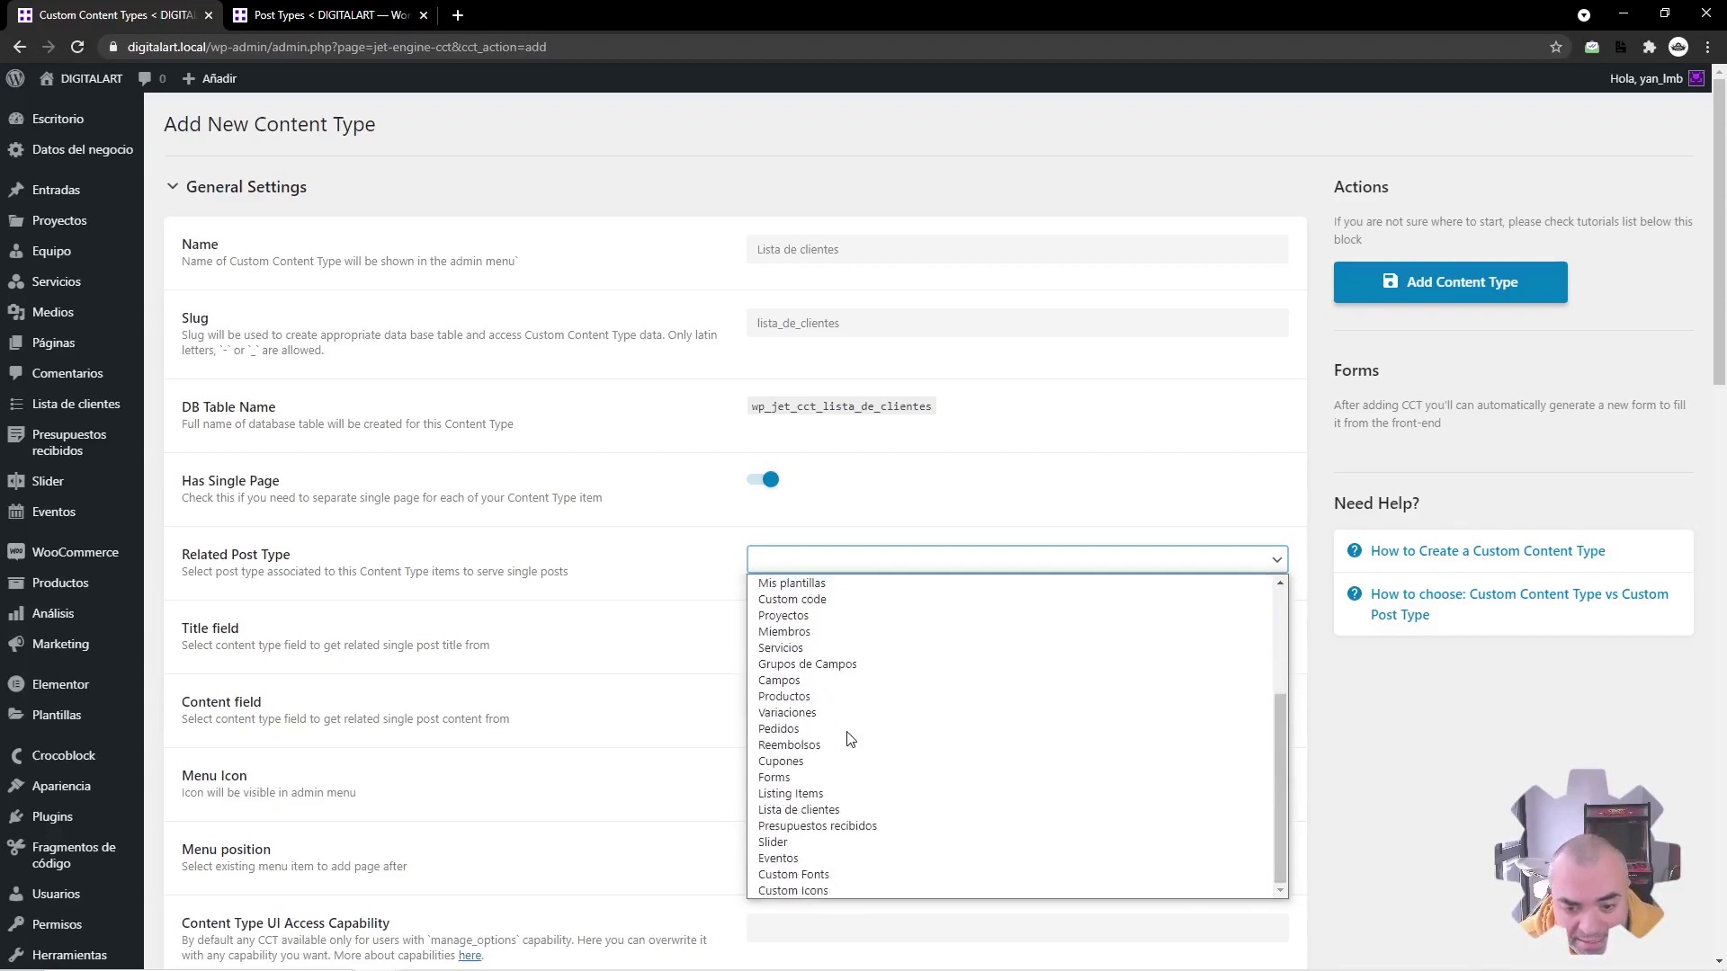
left_click(803, 812)
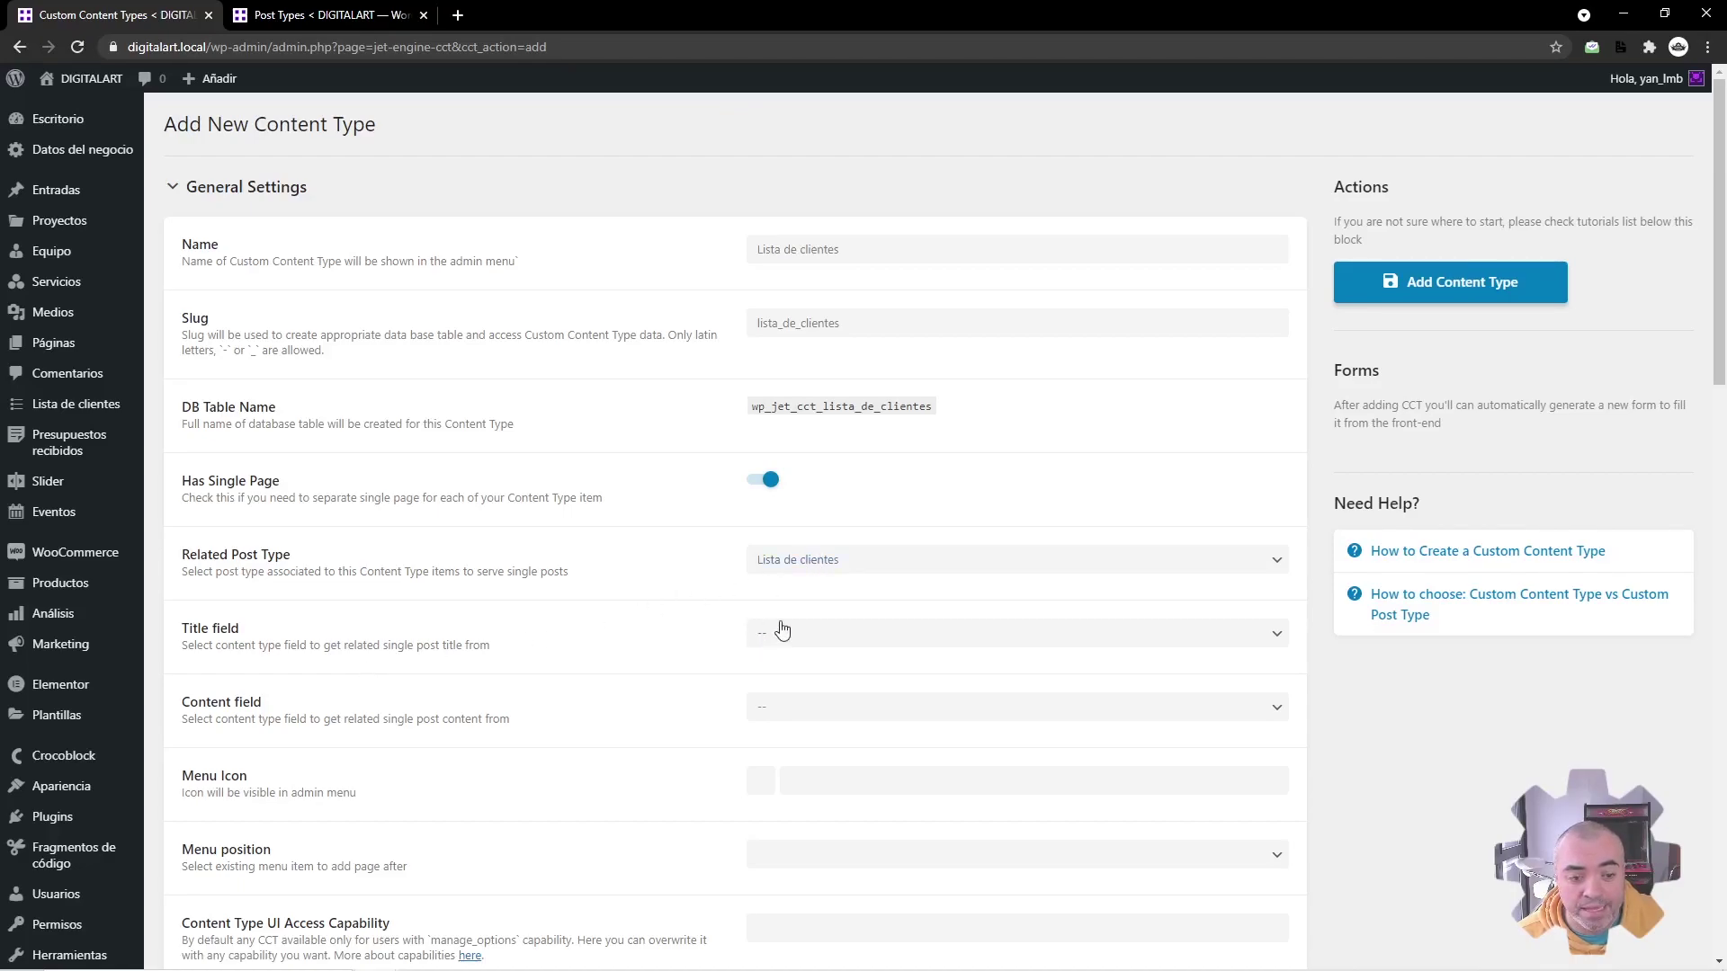
Step: Leave the title field unset and choose the numbered-list menu icon
left_click(780, 632)
left_click(774, 630)
left_click(569, 647)
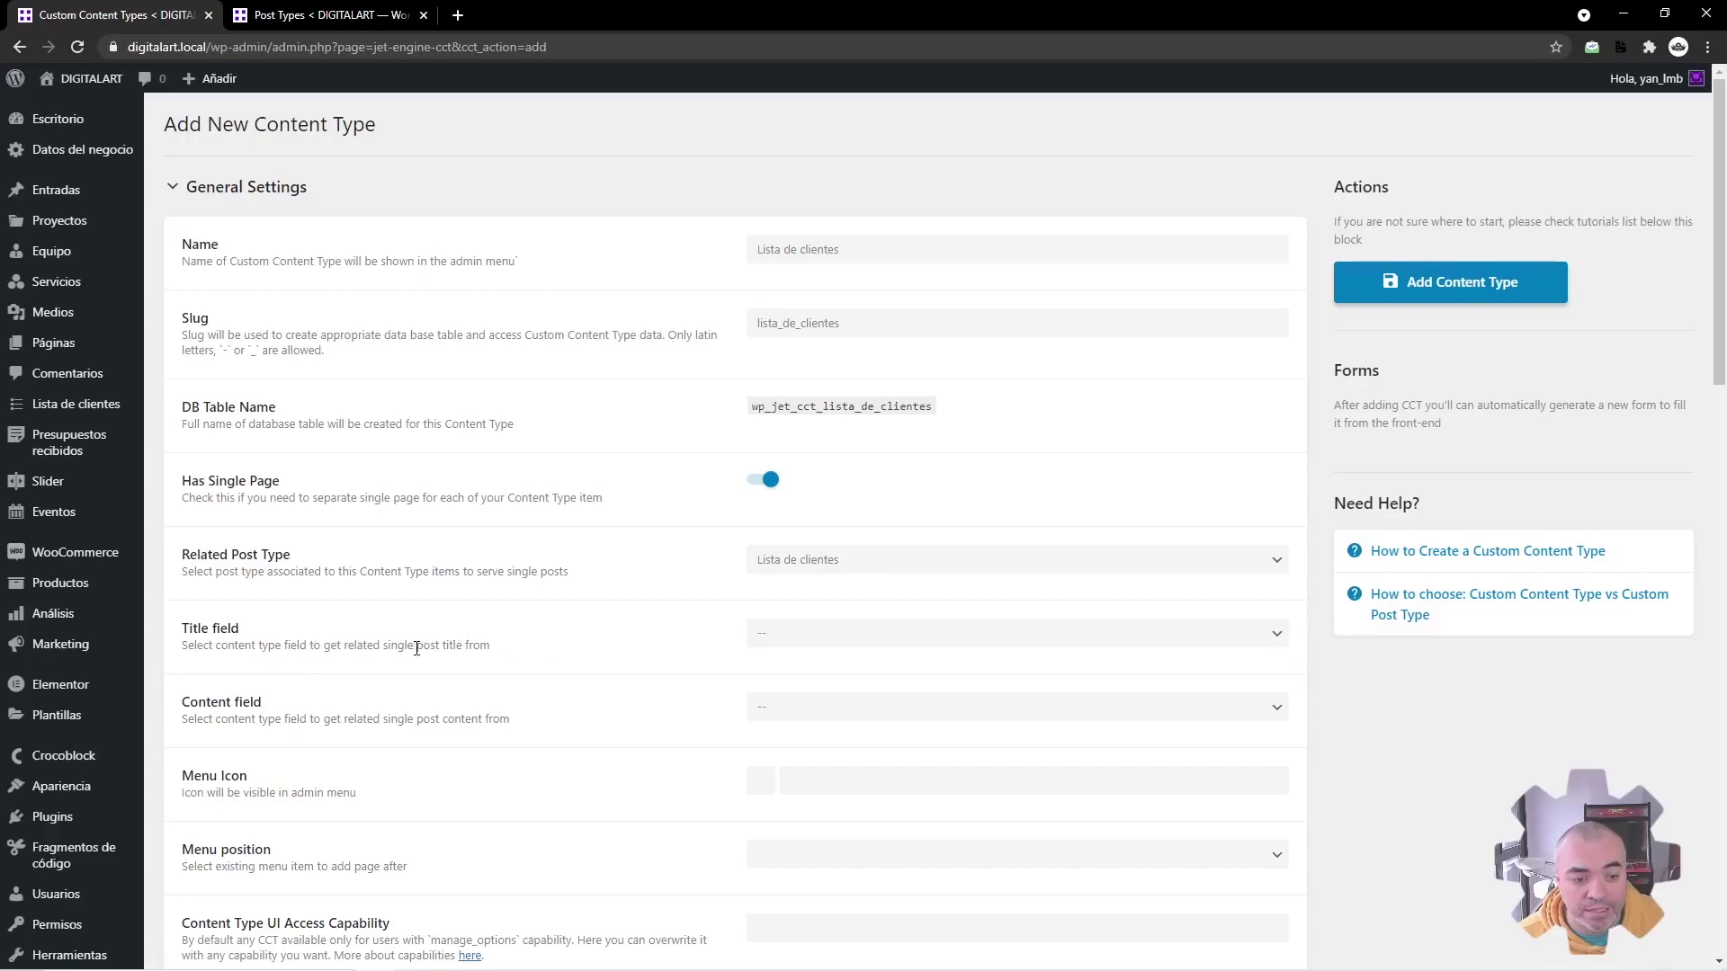
left_click(787, 644)
left_click(787, 646)
left_click(810, 780)
scroll(880, 693, "down", 1)
left_click(980, 796)
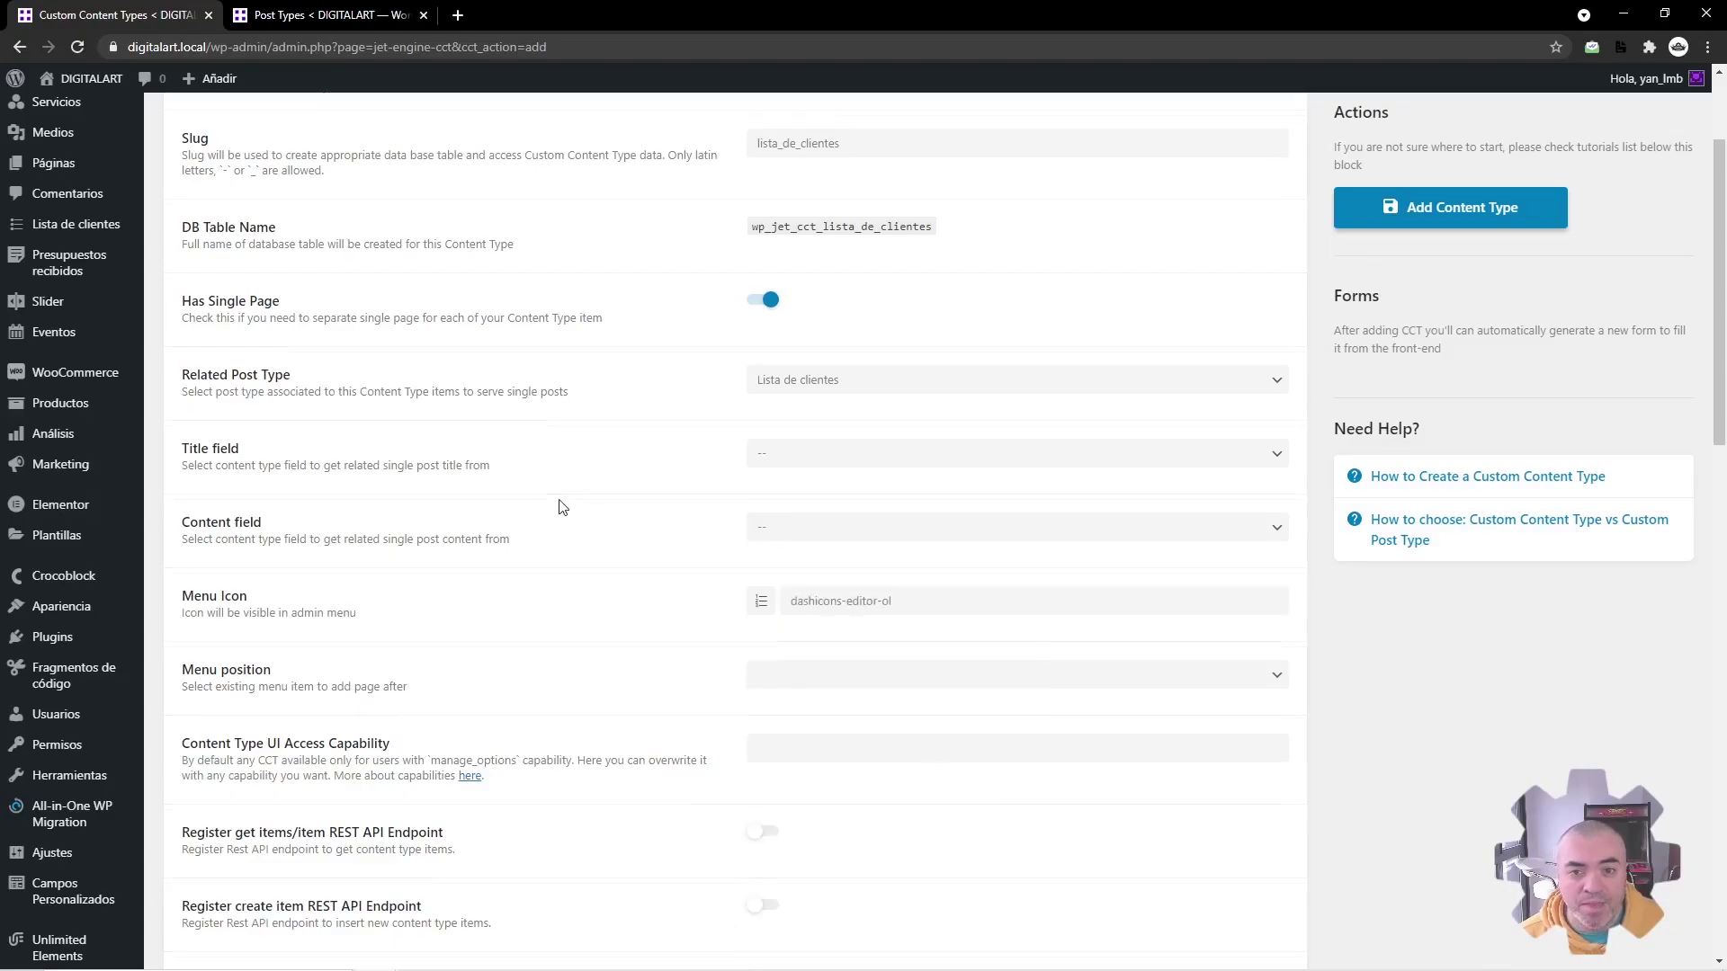
scroll(559, 501, "up", 2)
Step: Rename it 'Lista de clientes CCT', position its menu after Dashboard, and begin the manage_options access capability
left_click(875, 251)
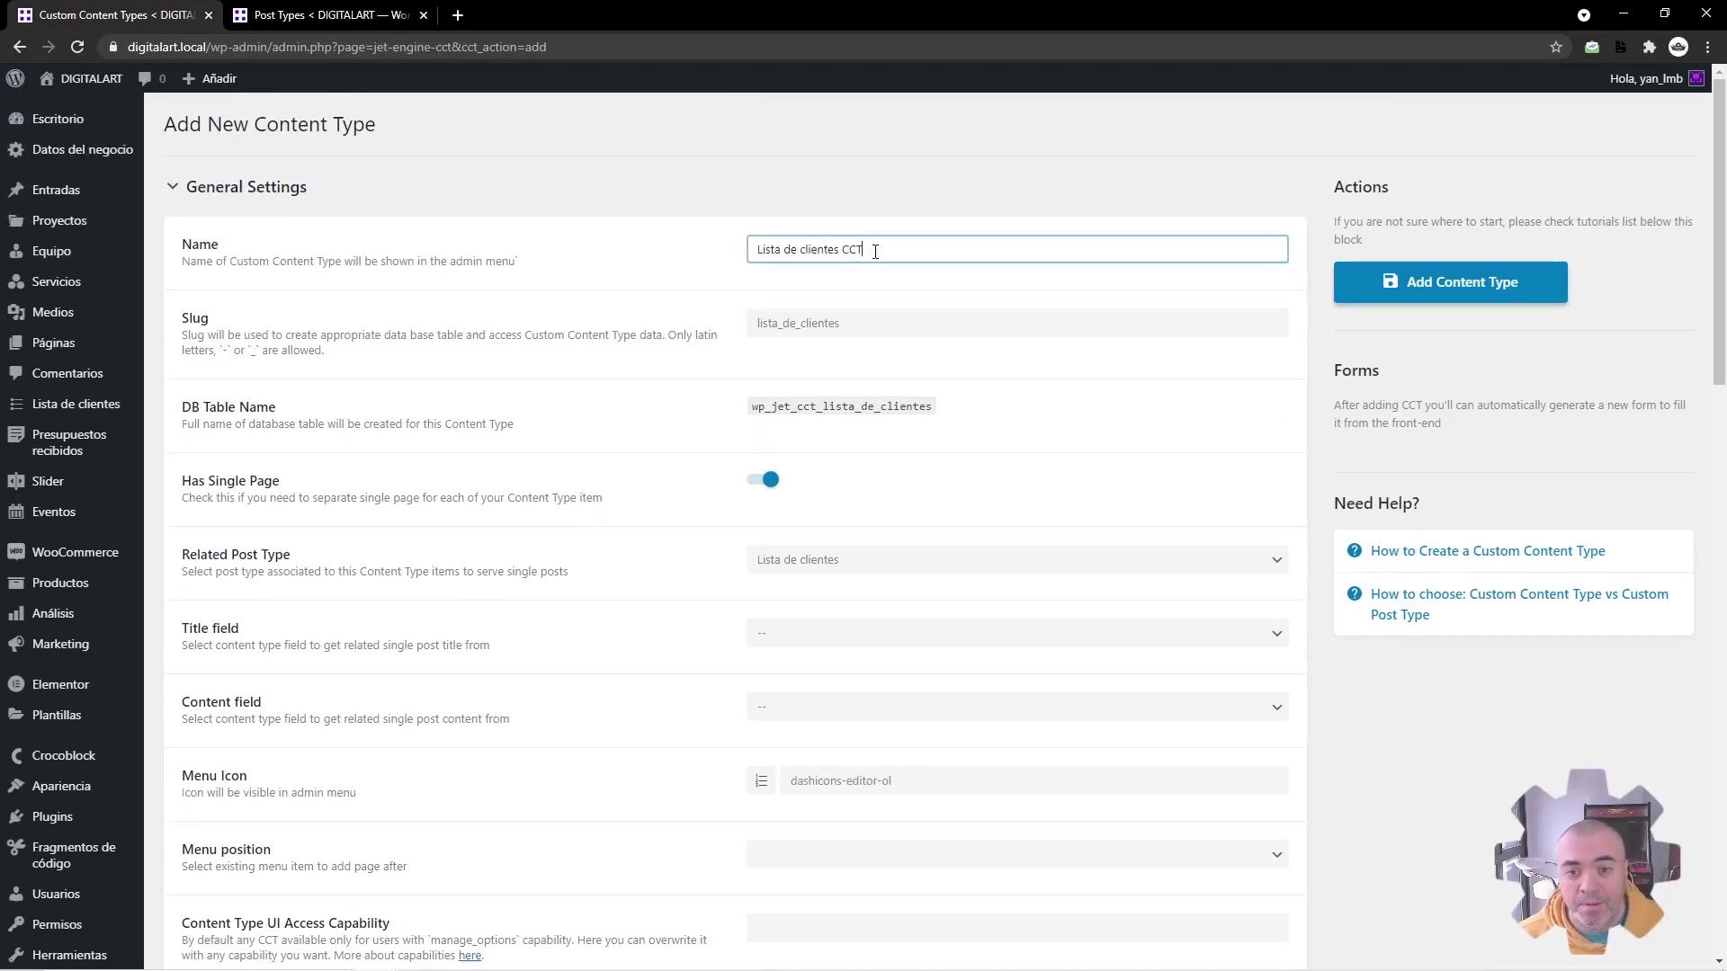
left_click(823, 297)
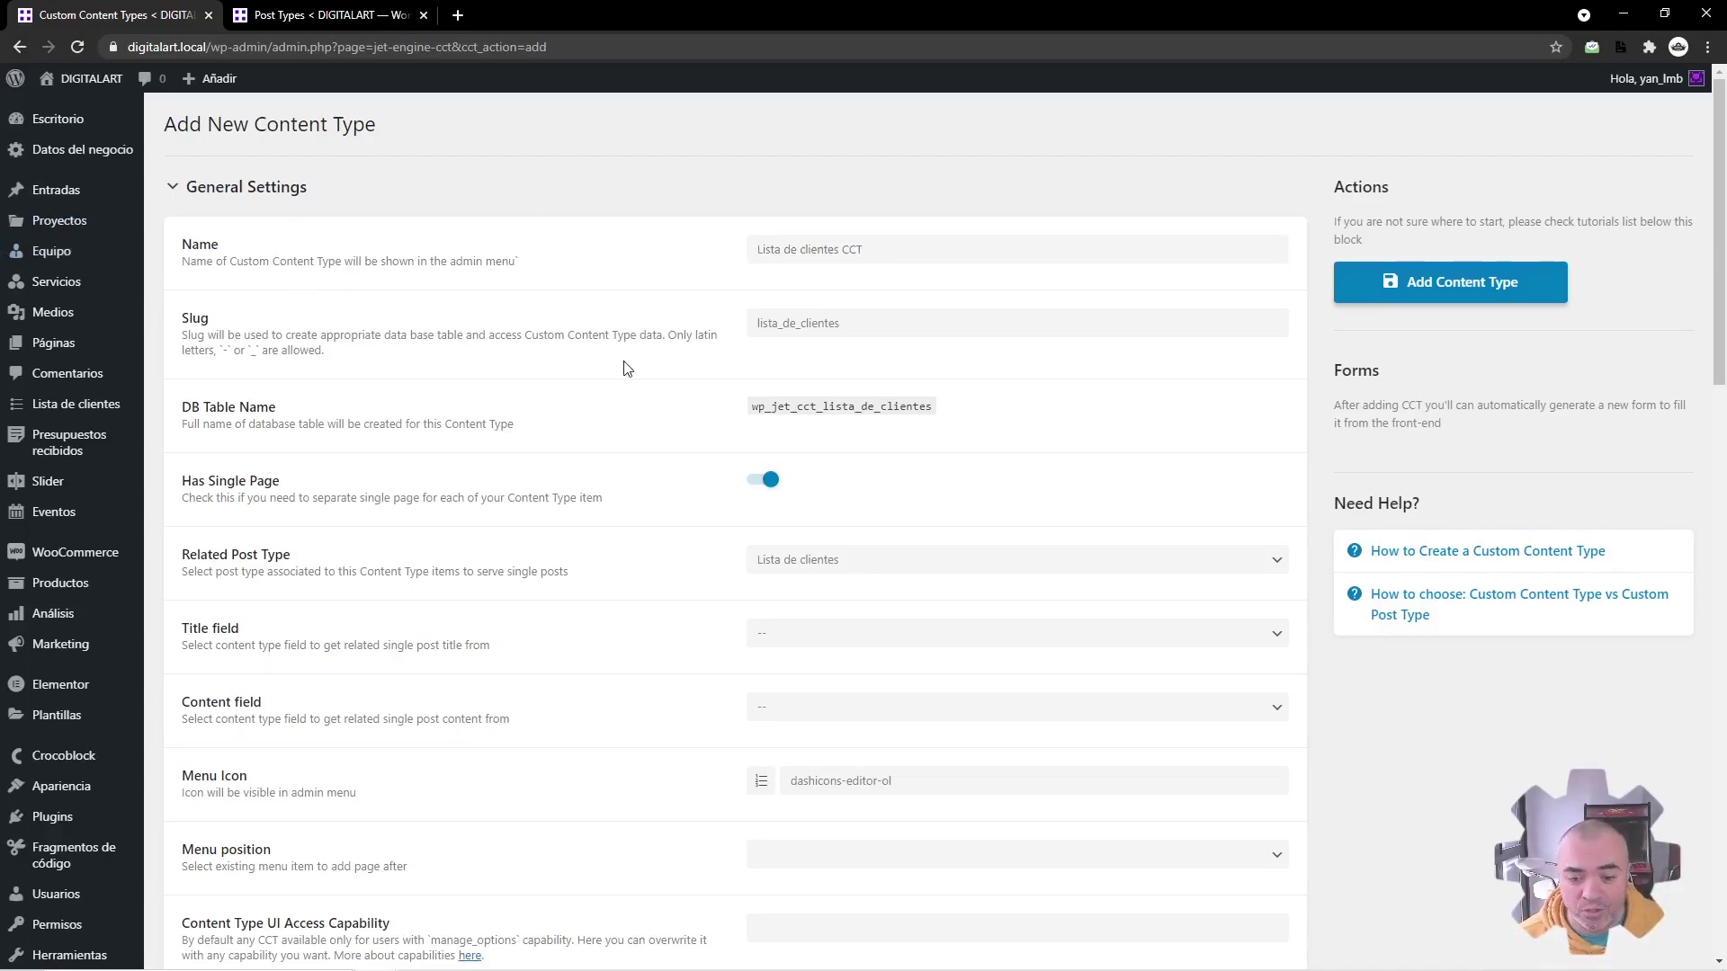
scroll(607, 366, "down", 3)
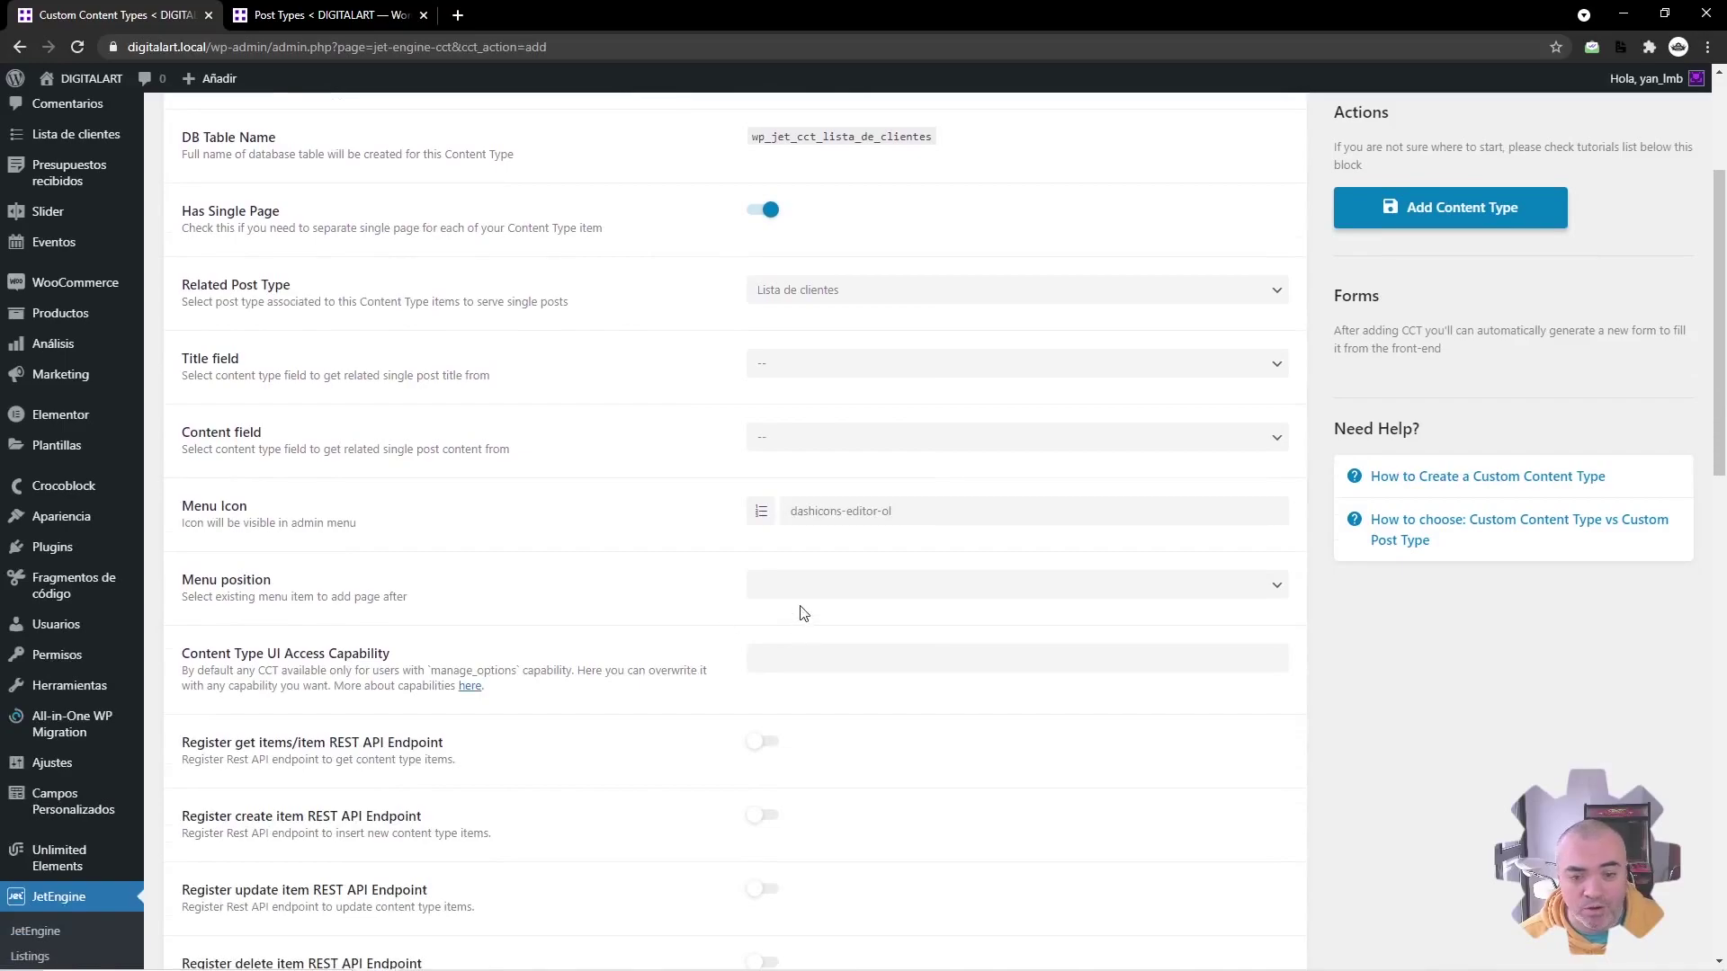
left_click(809, 601)
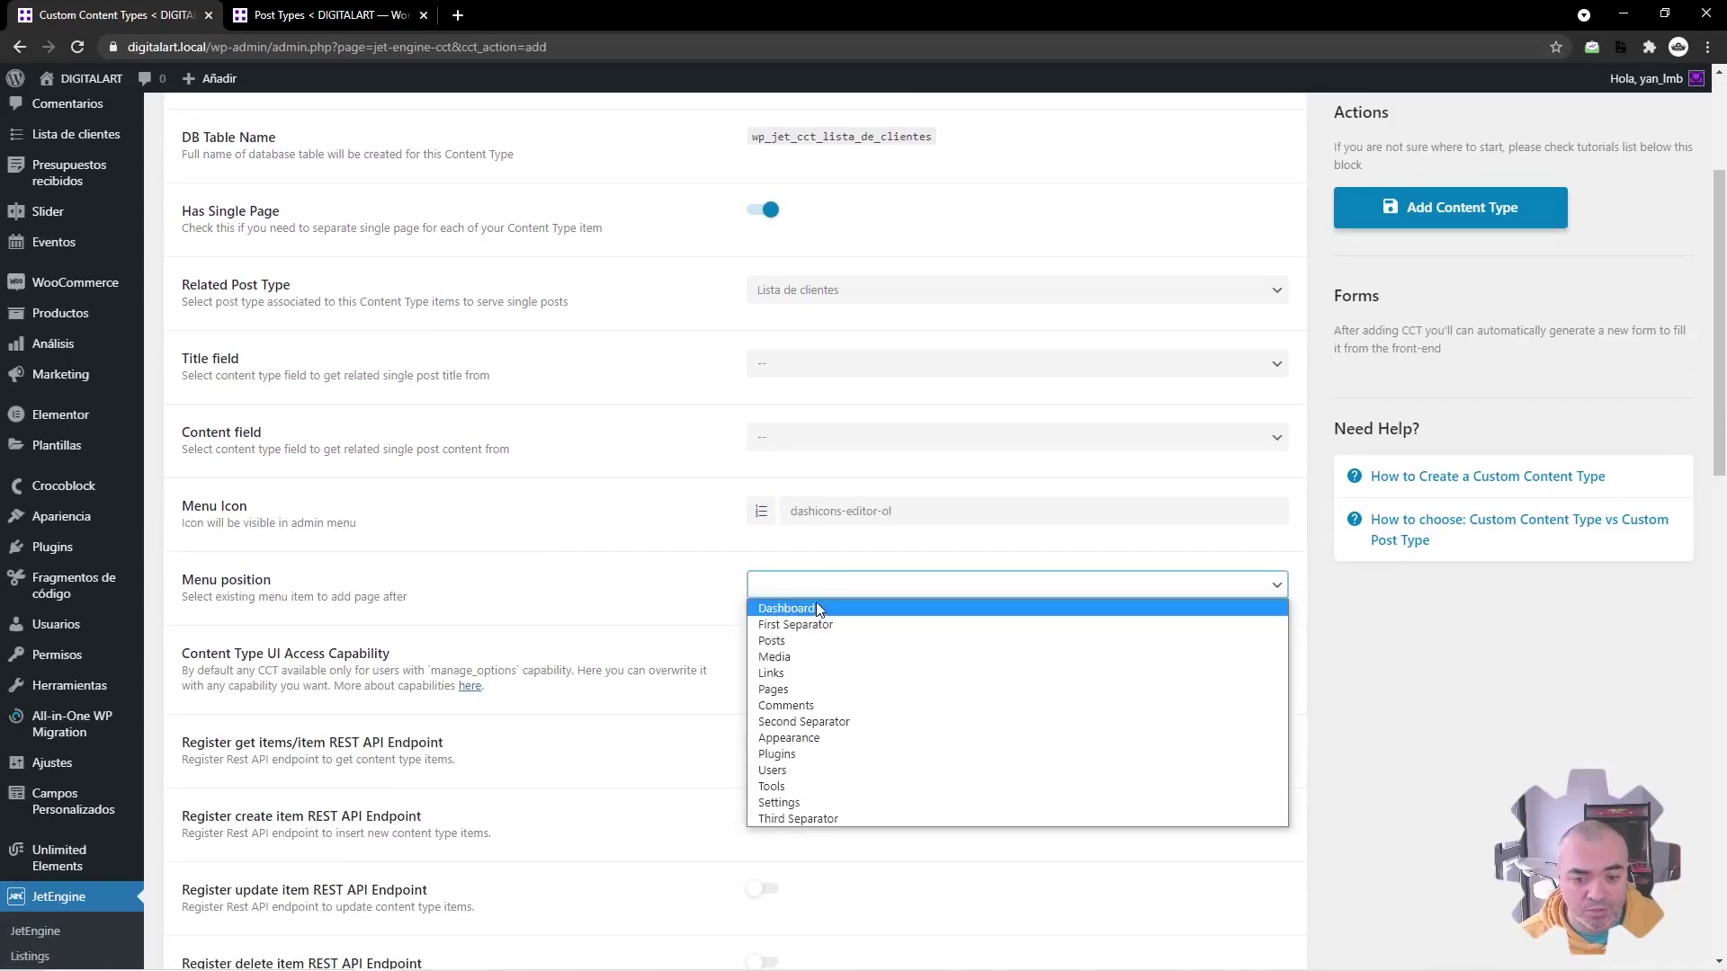
left_click(816, 604)
scroll(620, 539, "down", 3)
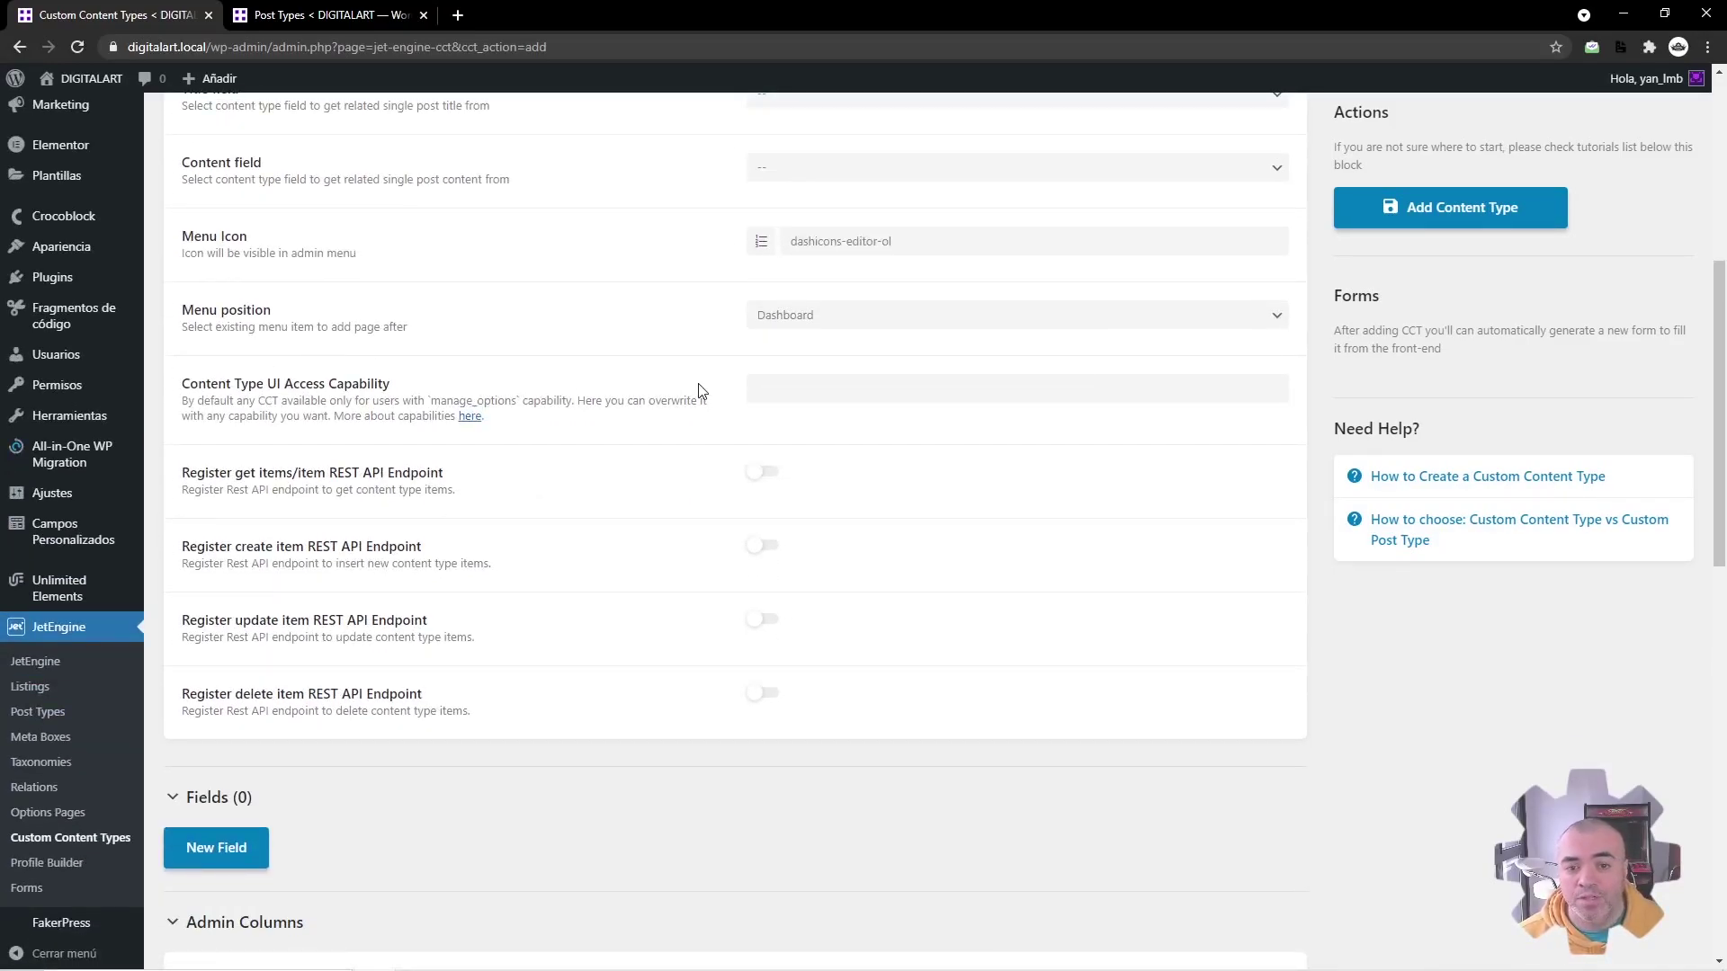
left_click(787, 393)
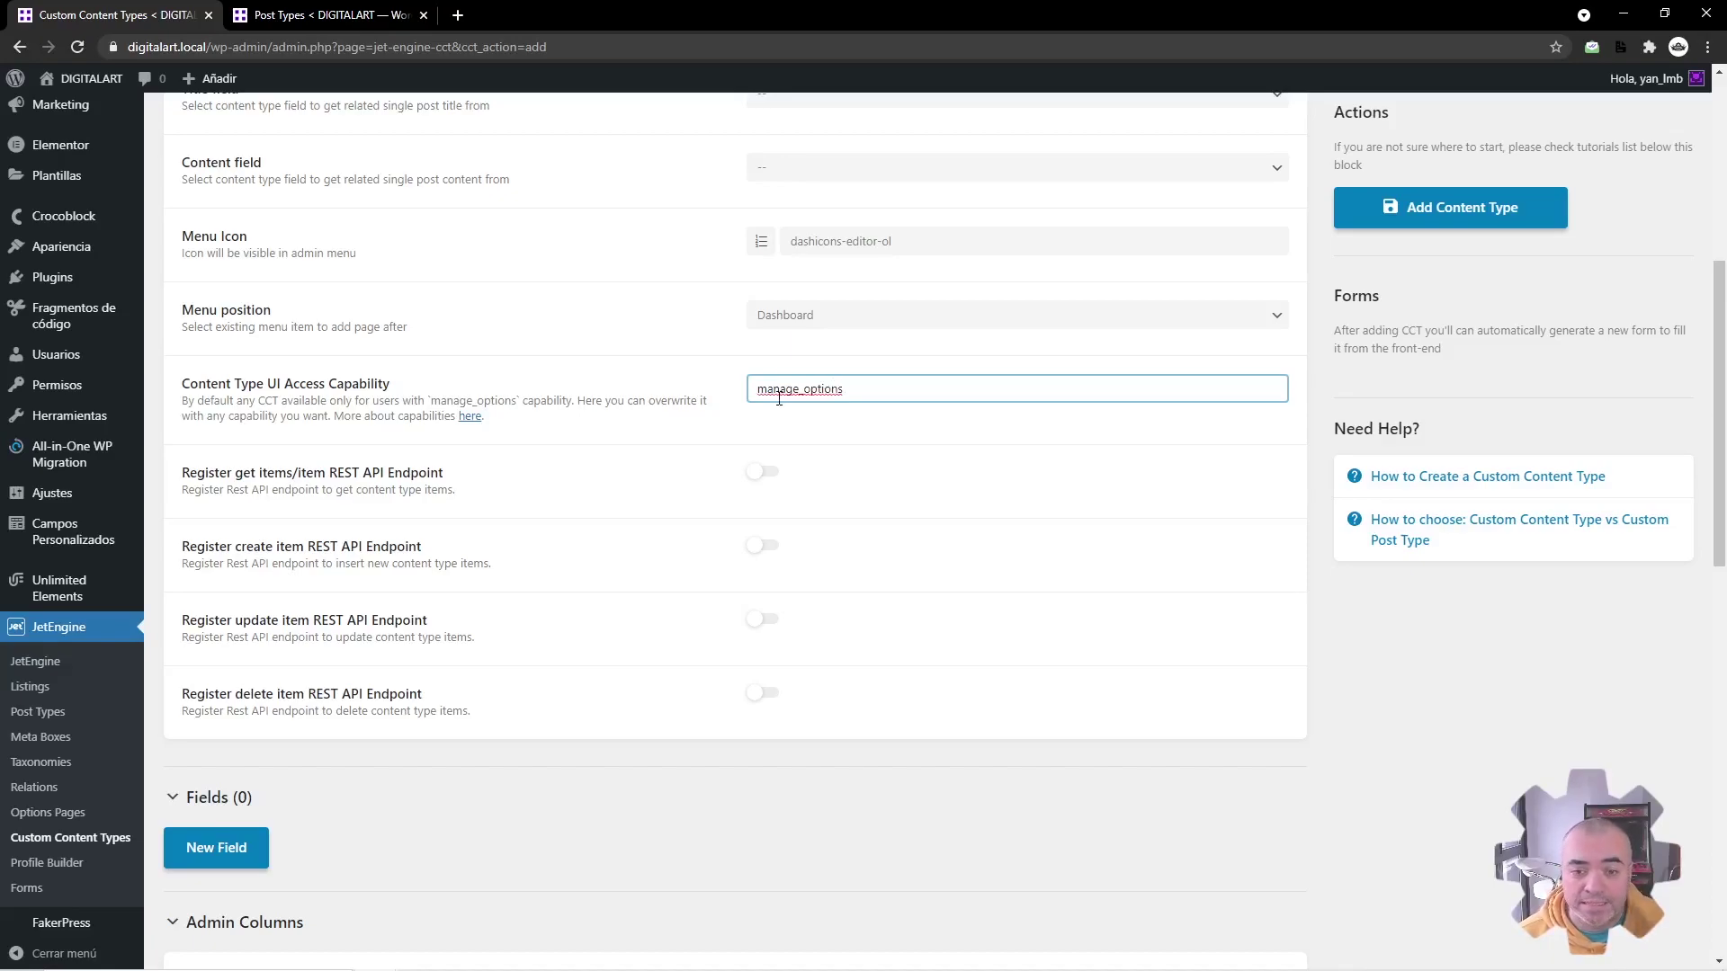
left_click(477, 416, "ctrl")
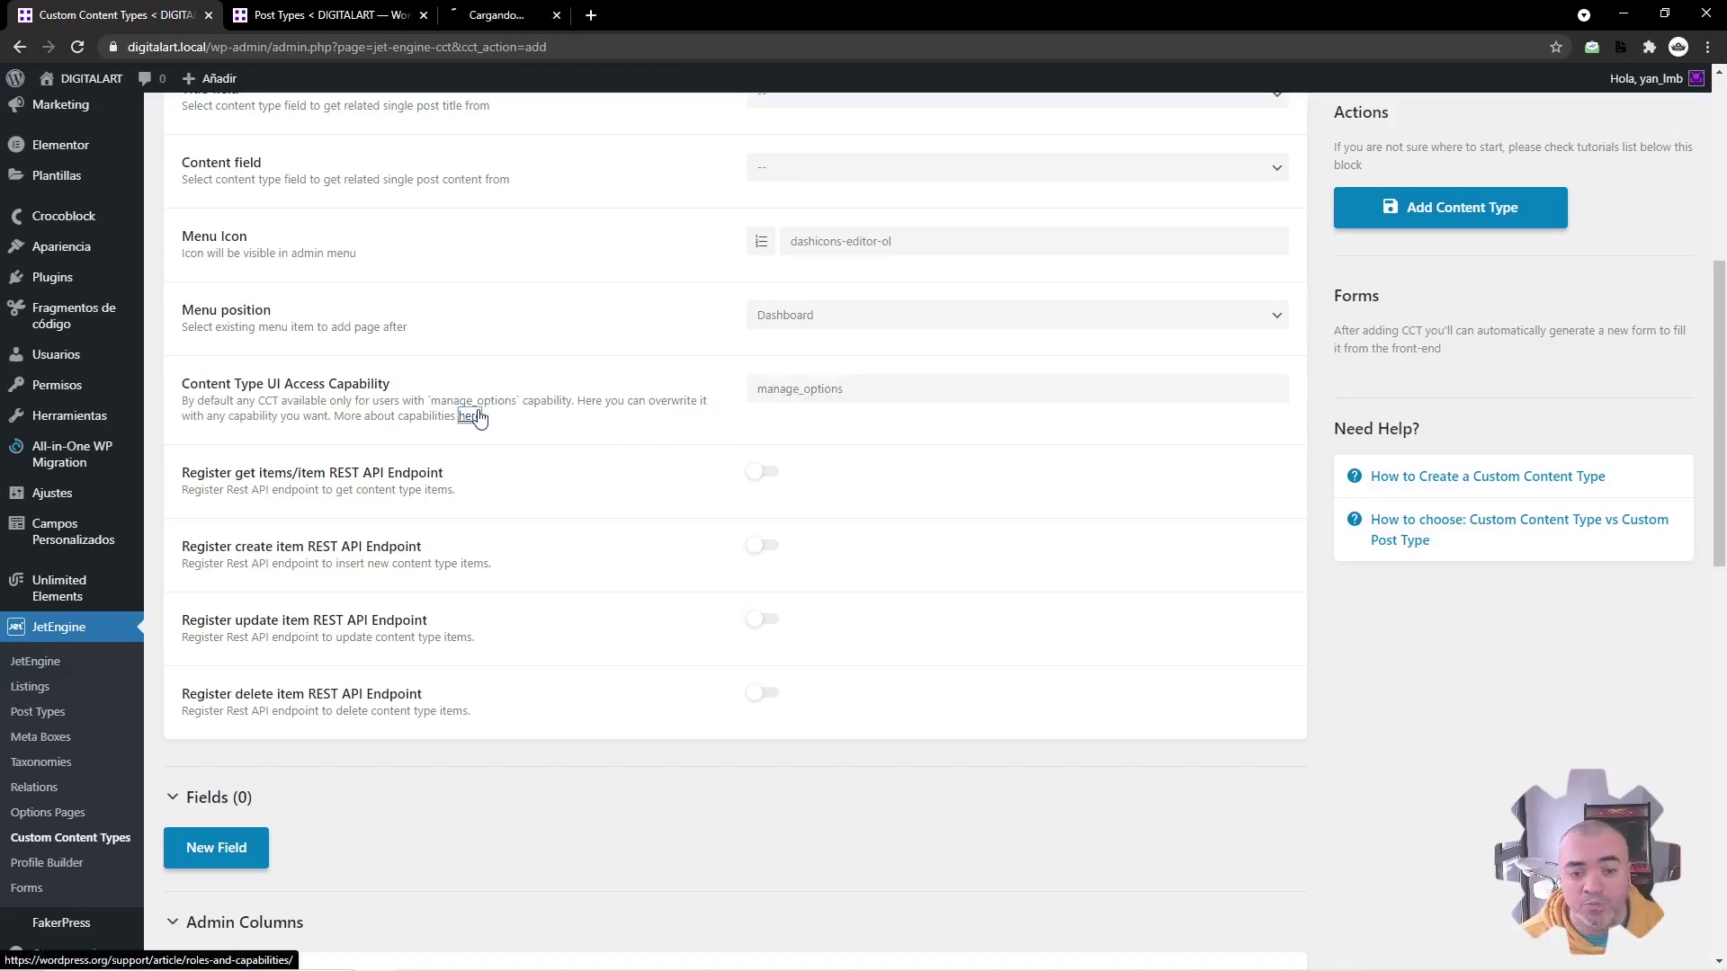
left_click(540, 15)
scroll(644, 452, "down", 5)
scroll(644, 452, "down", 9)
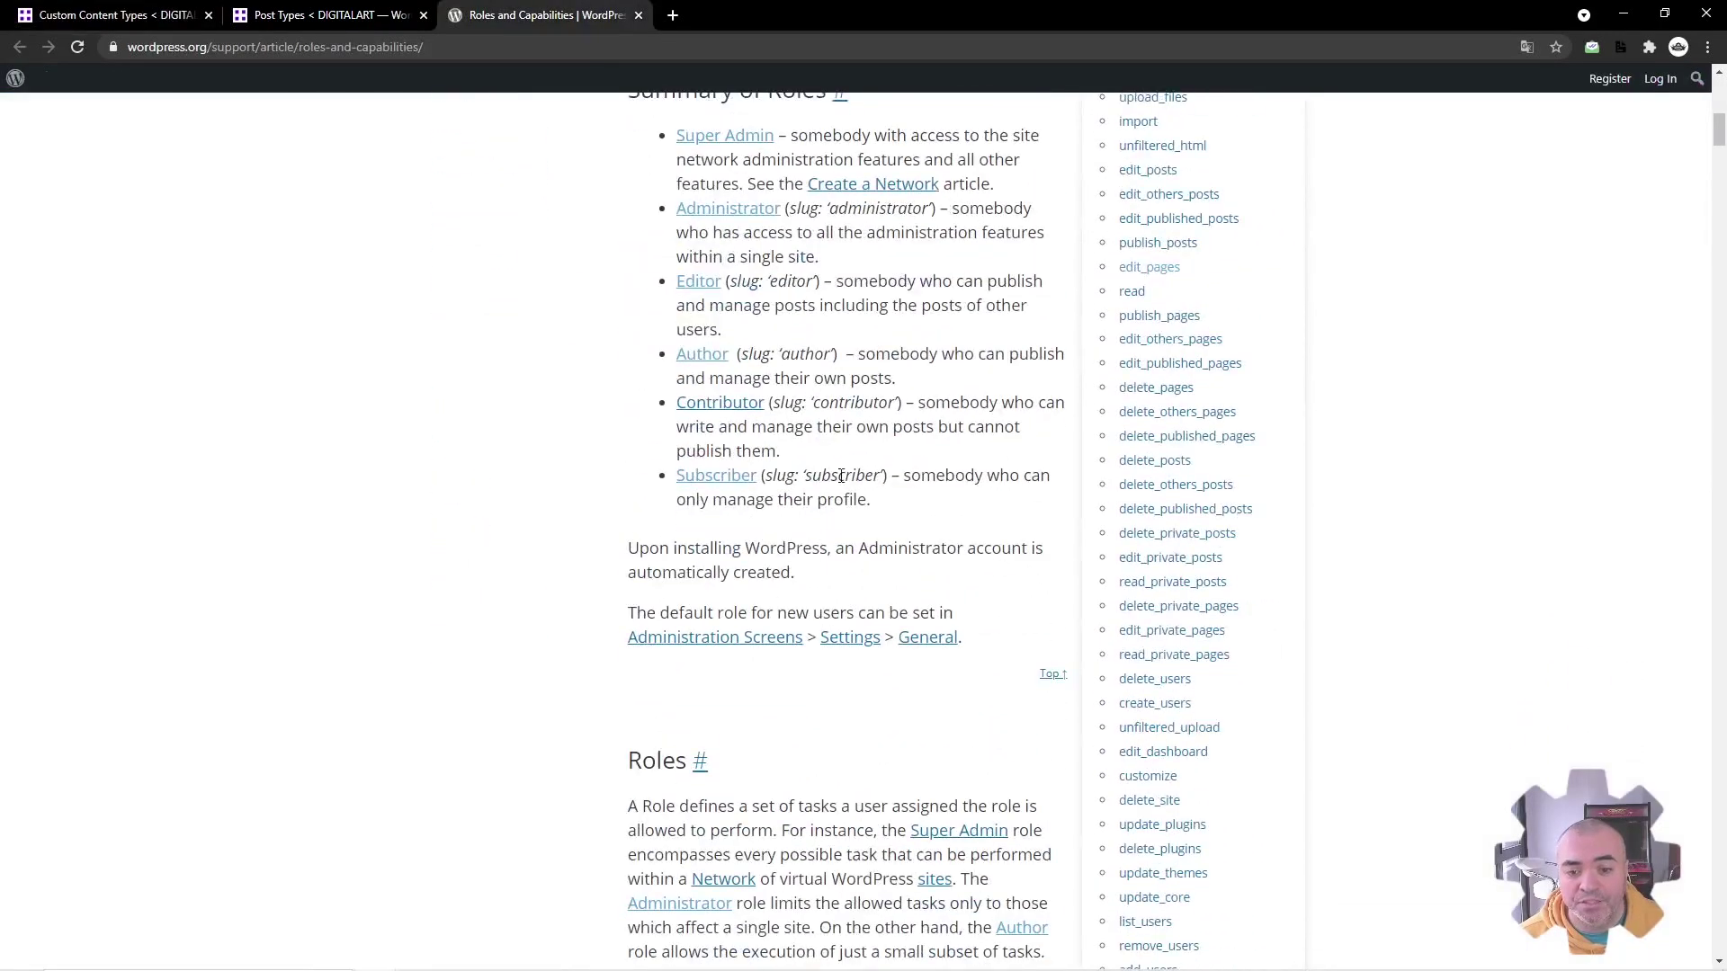
scroll(1170, 616, "up", 5)
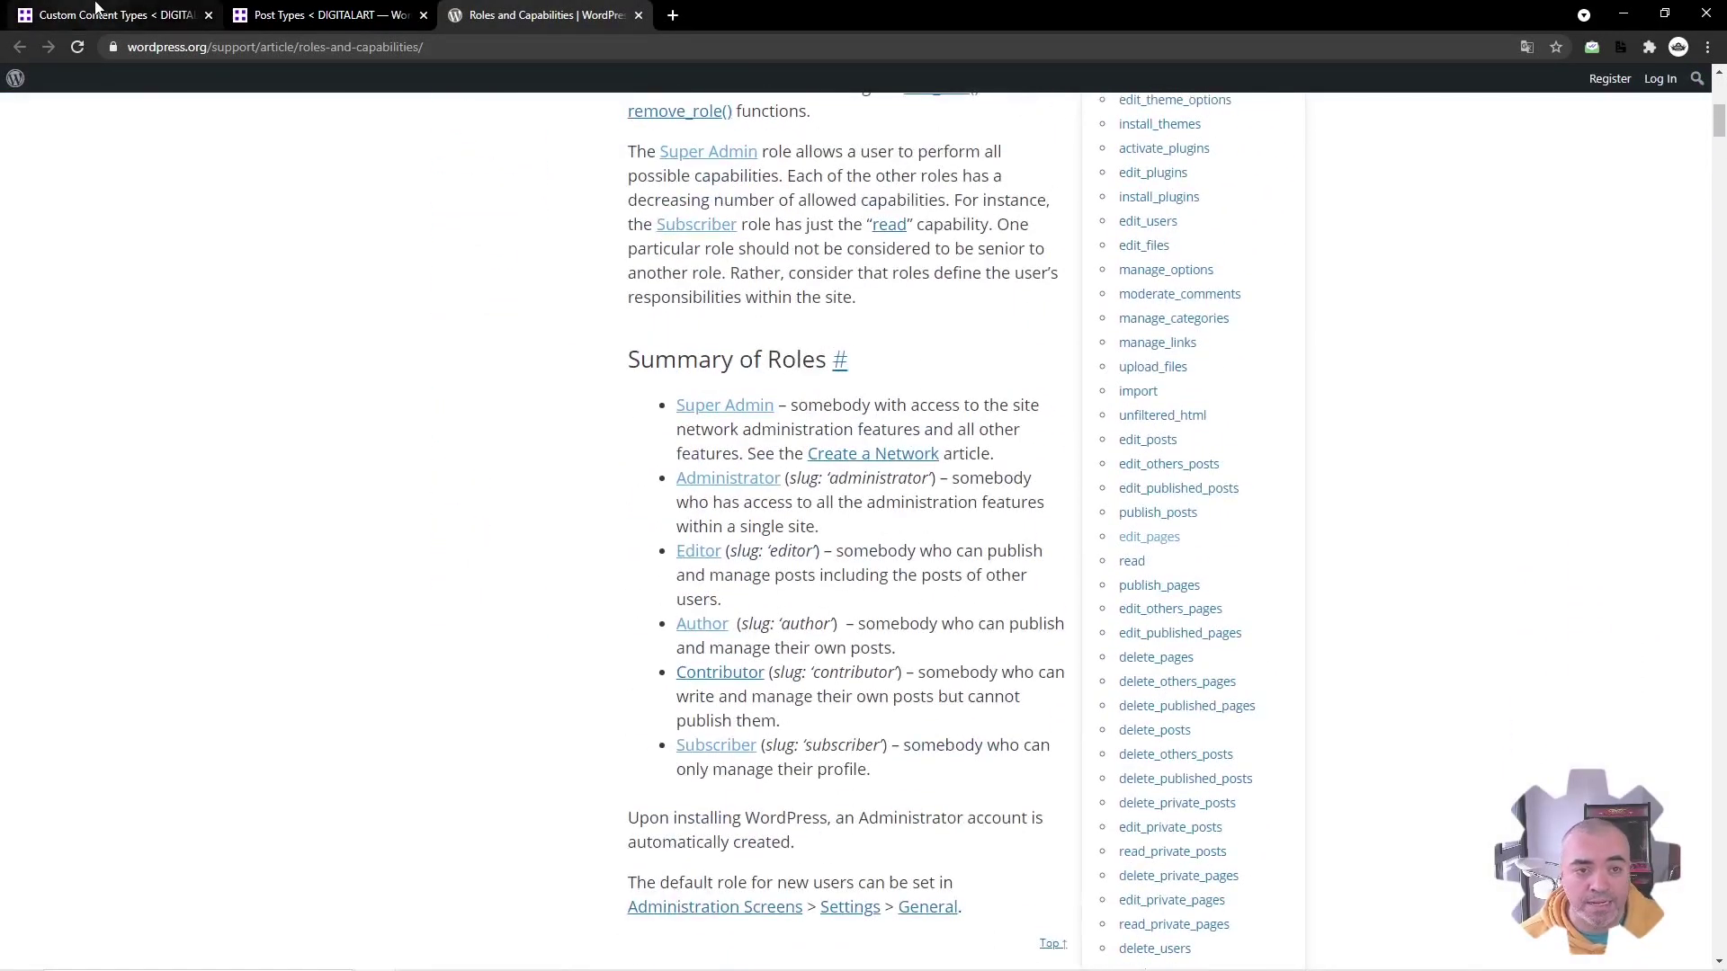
left_click(126, 12)
double_click(826, 387)
left_click(709, 362)
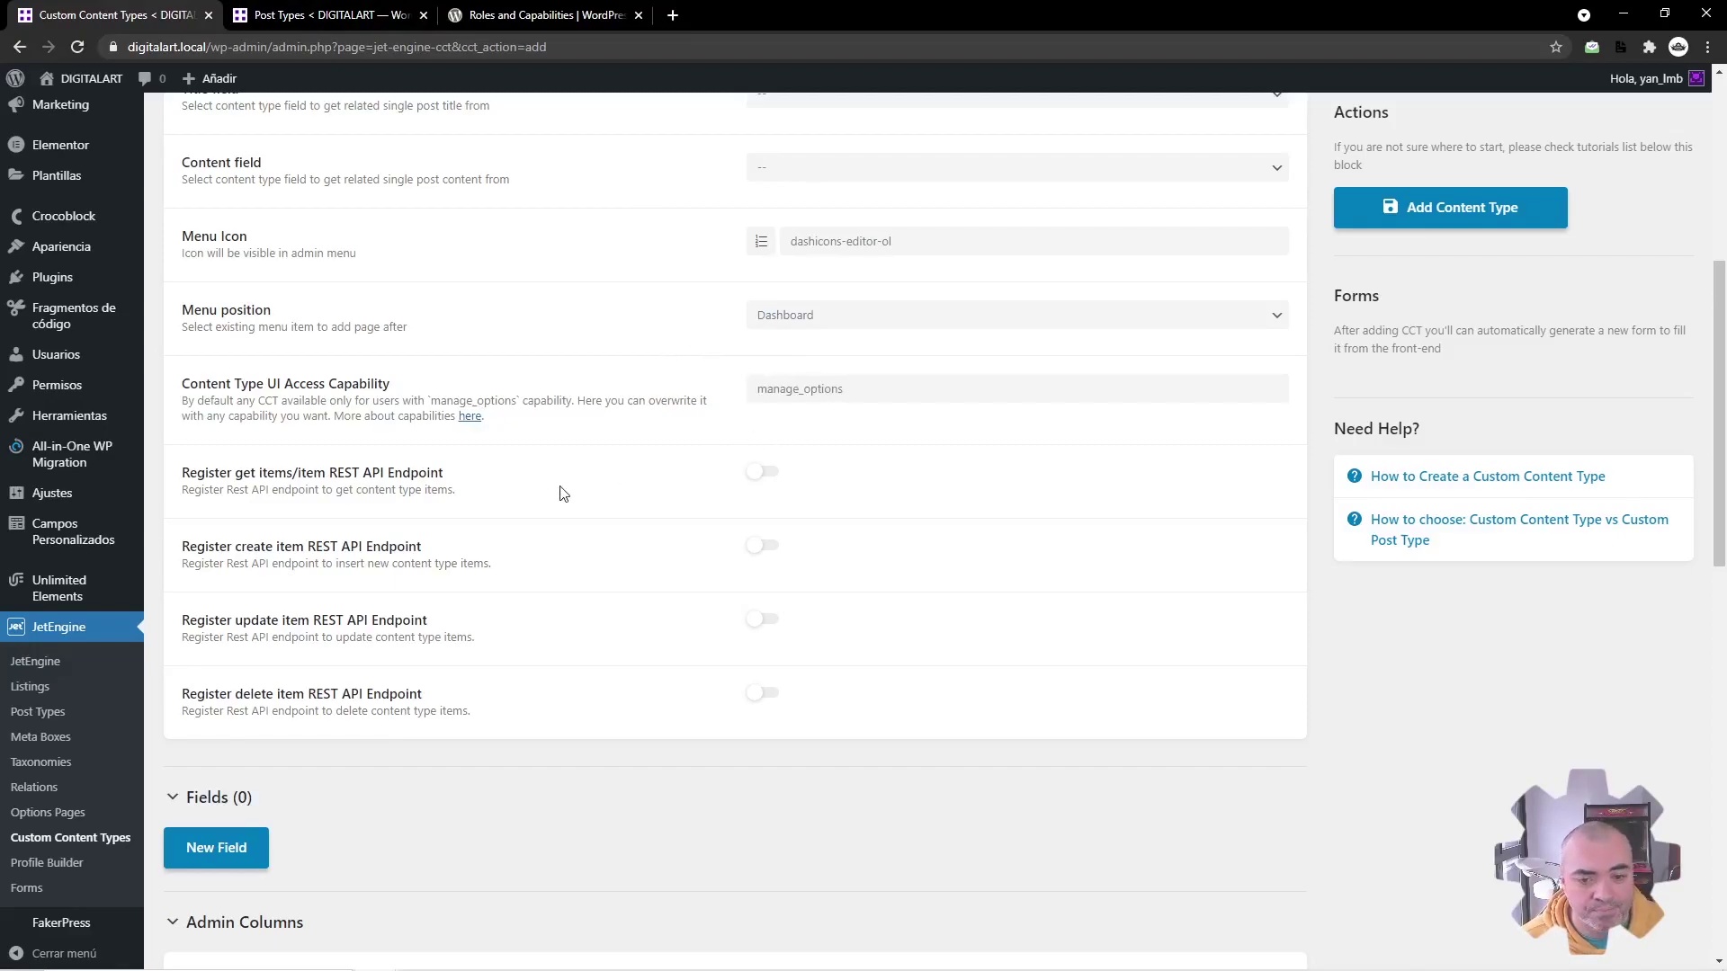
scroll(565, 491, "down", 1)
Step: Turn on the get, create, update and delete REST API endpoints
scroll(539, 458, "up", 2)
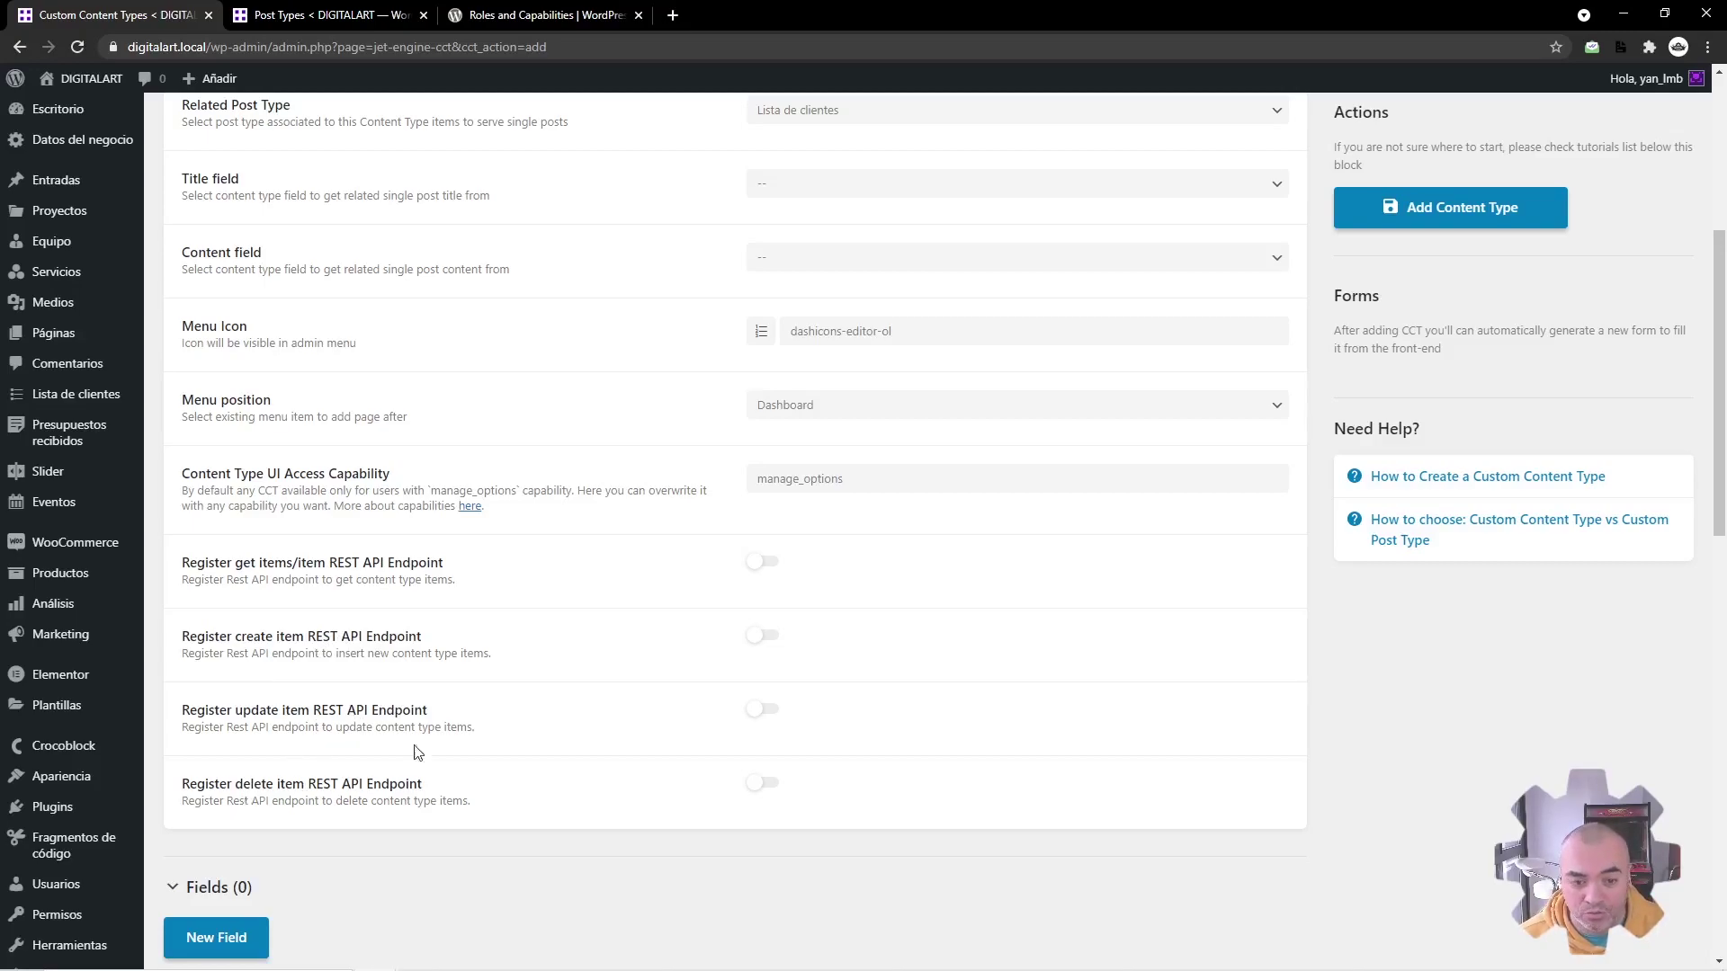
left_click(760, 563)
scroll(720, 670, "down", 2)
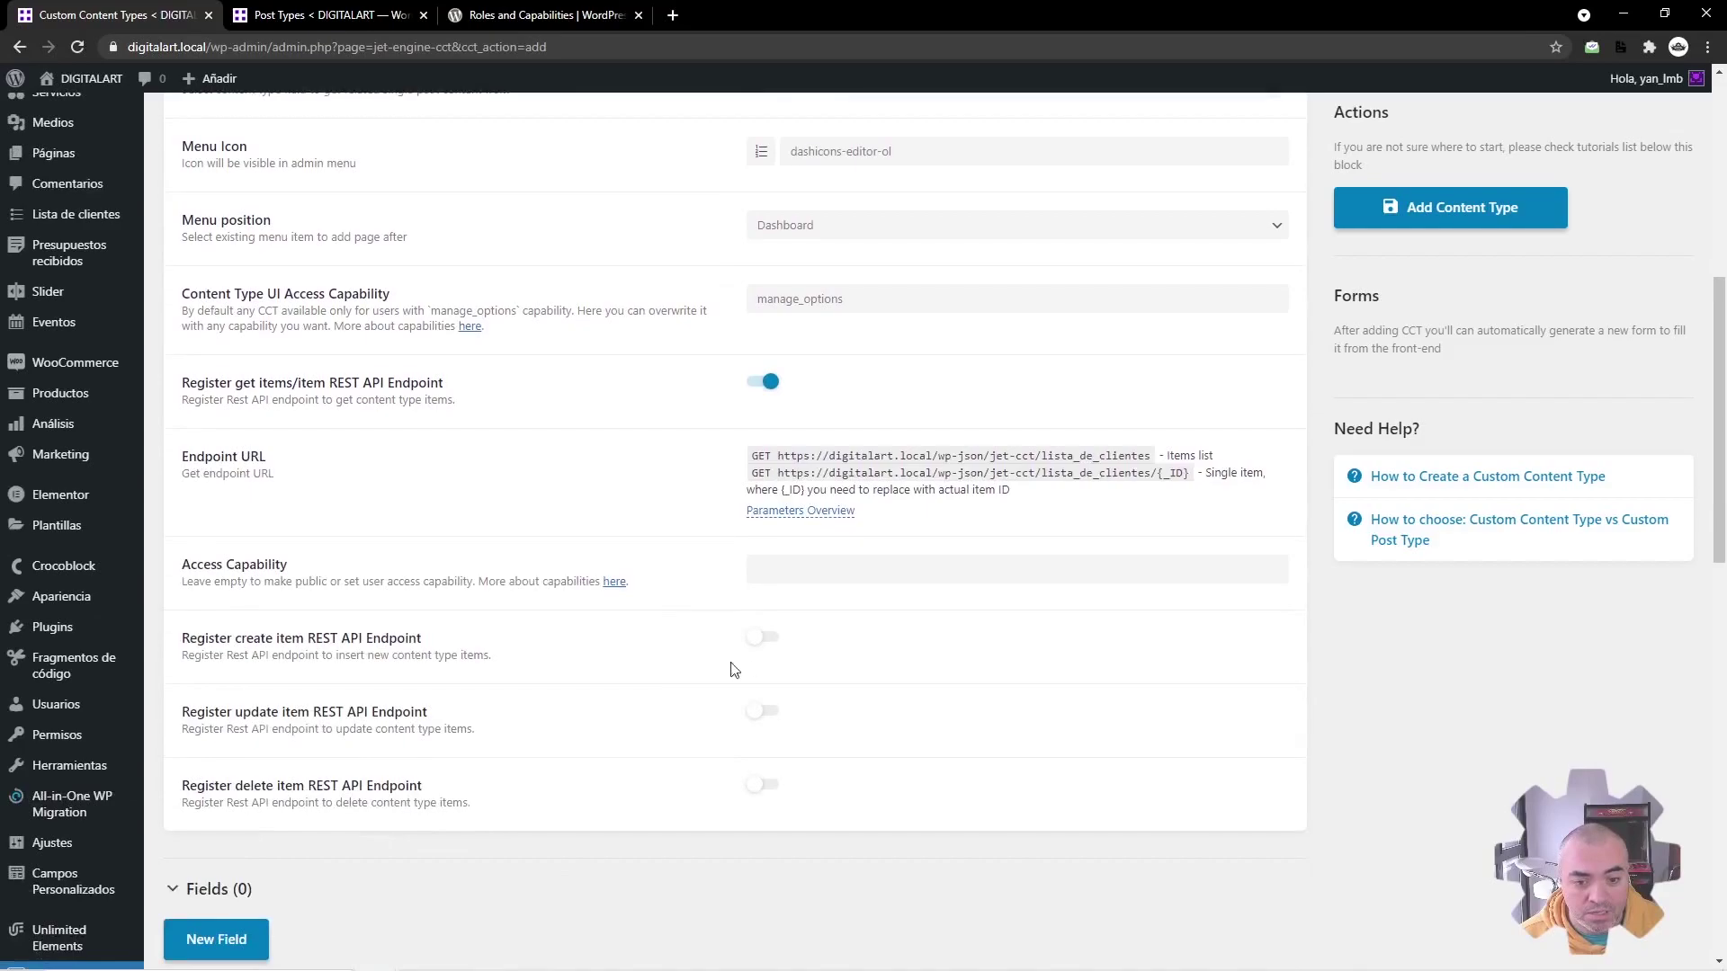
left_click(762, 637)
scroll(752, 647, "down", 2)
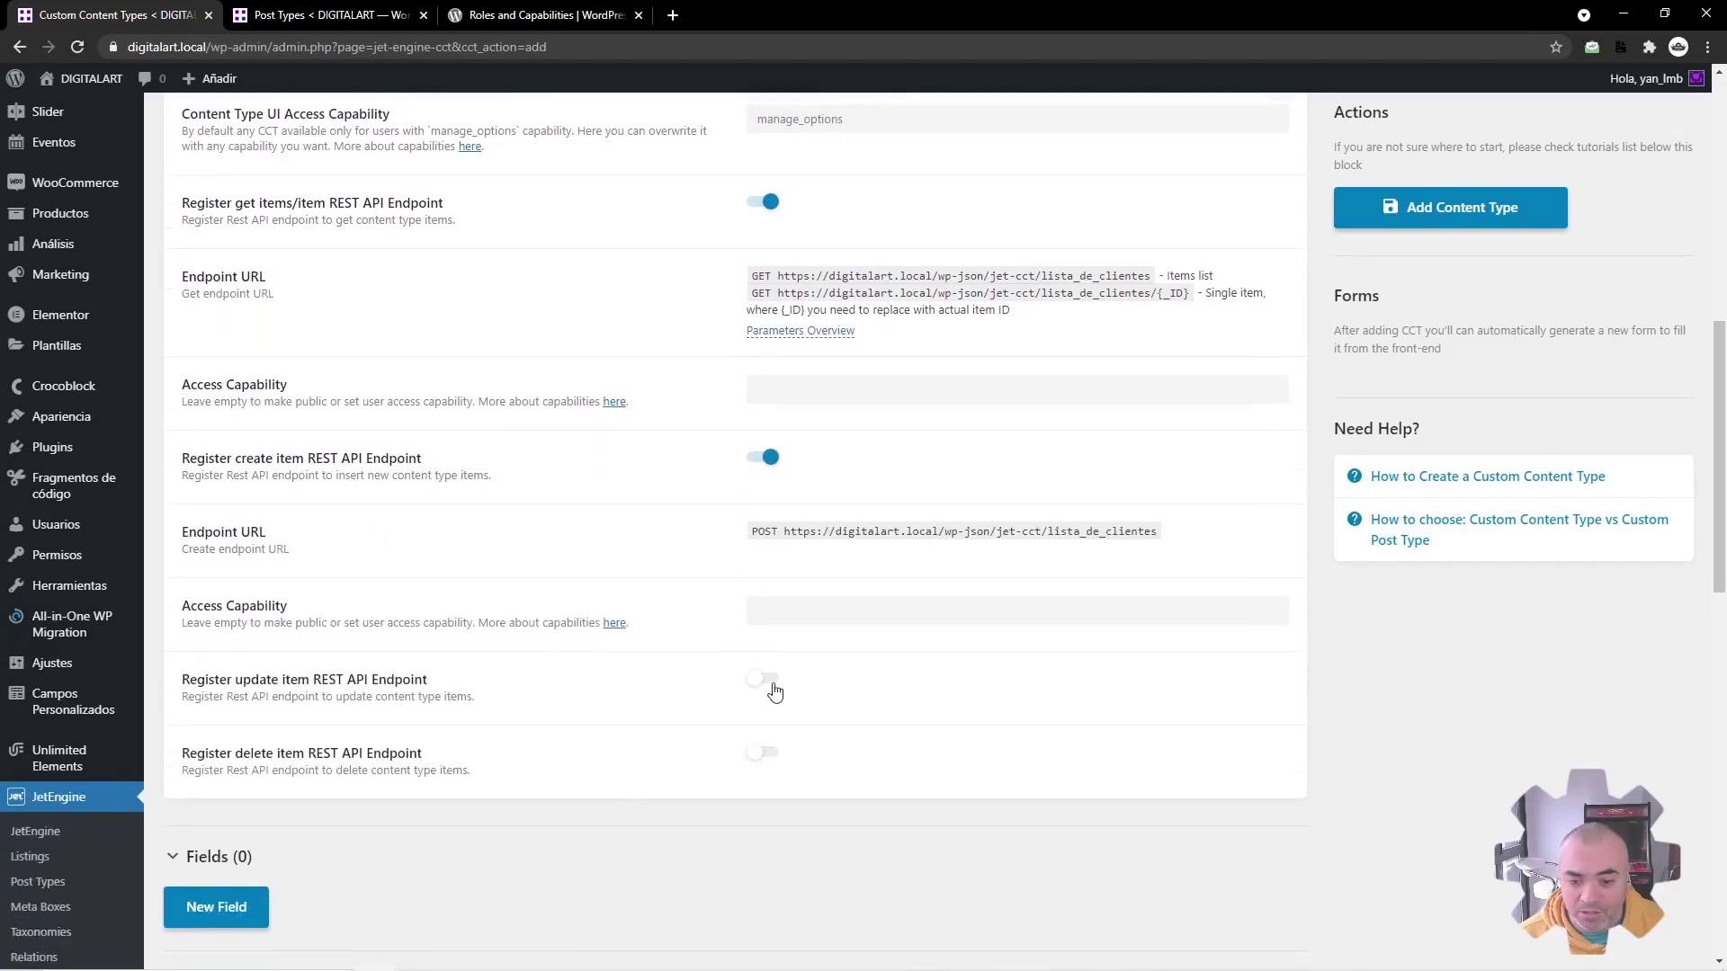
left_click(774, 690)
scroll(771, 666, "down", 3)
left_click(765, 632)
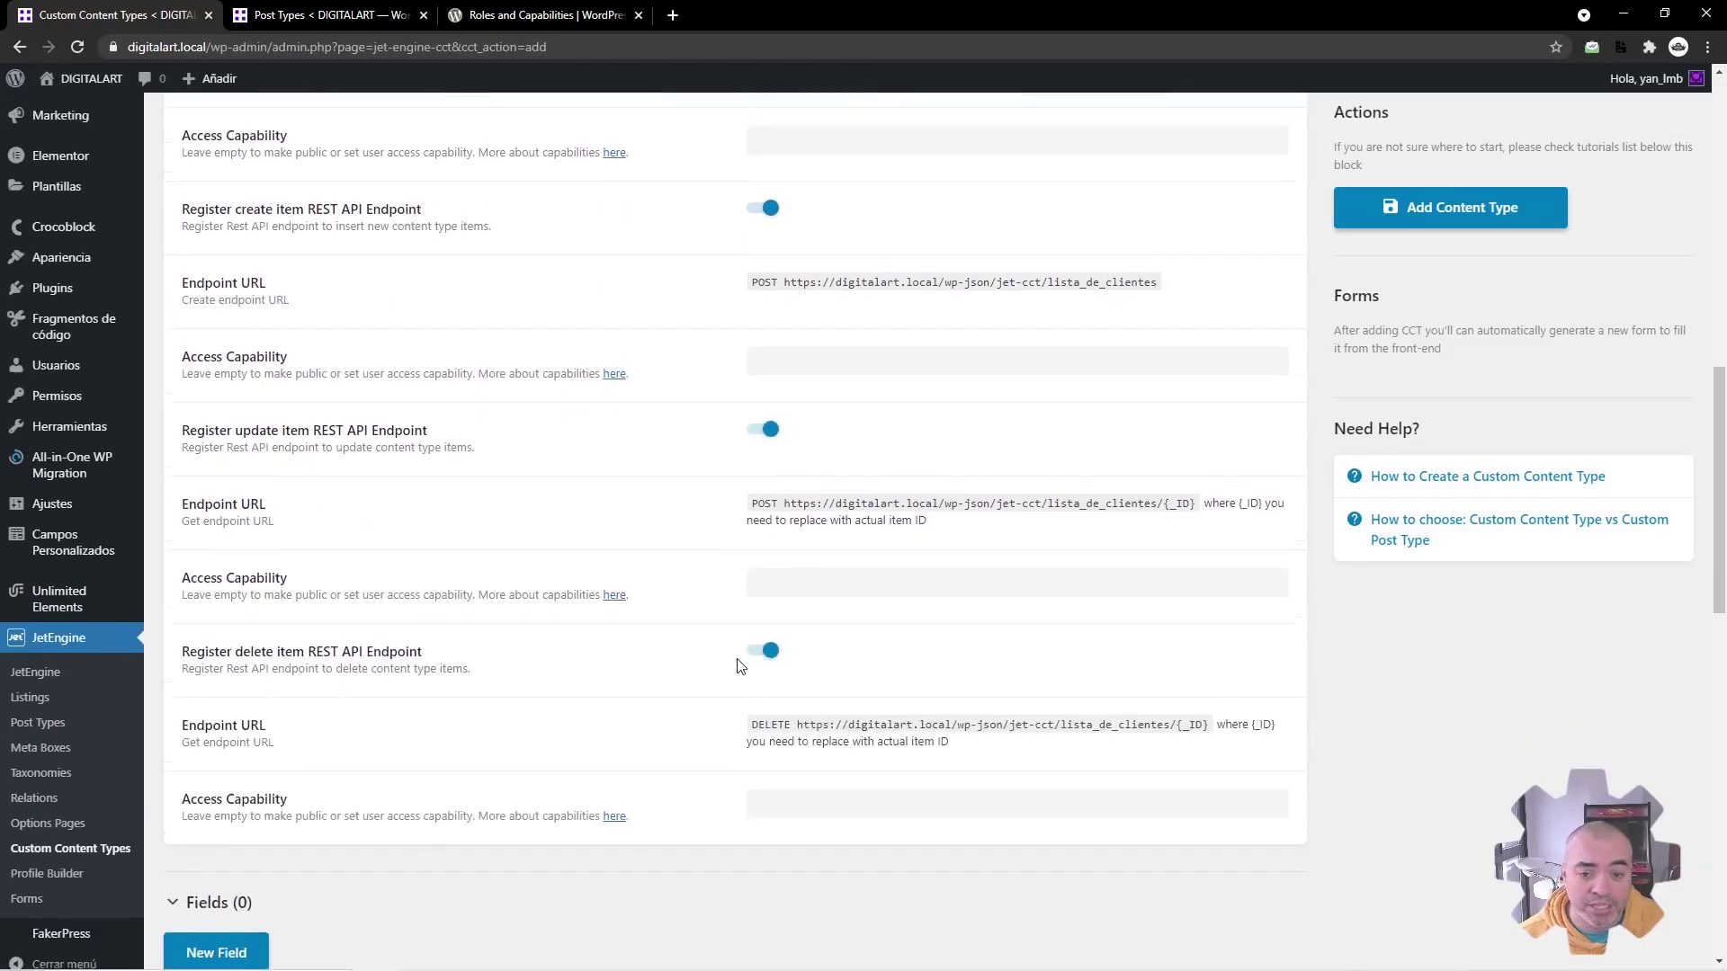
scroll(738, 666, "up", 6)
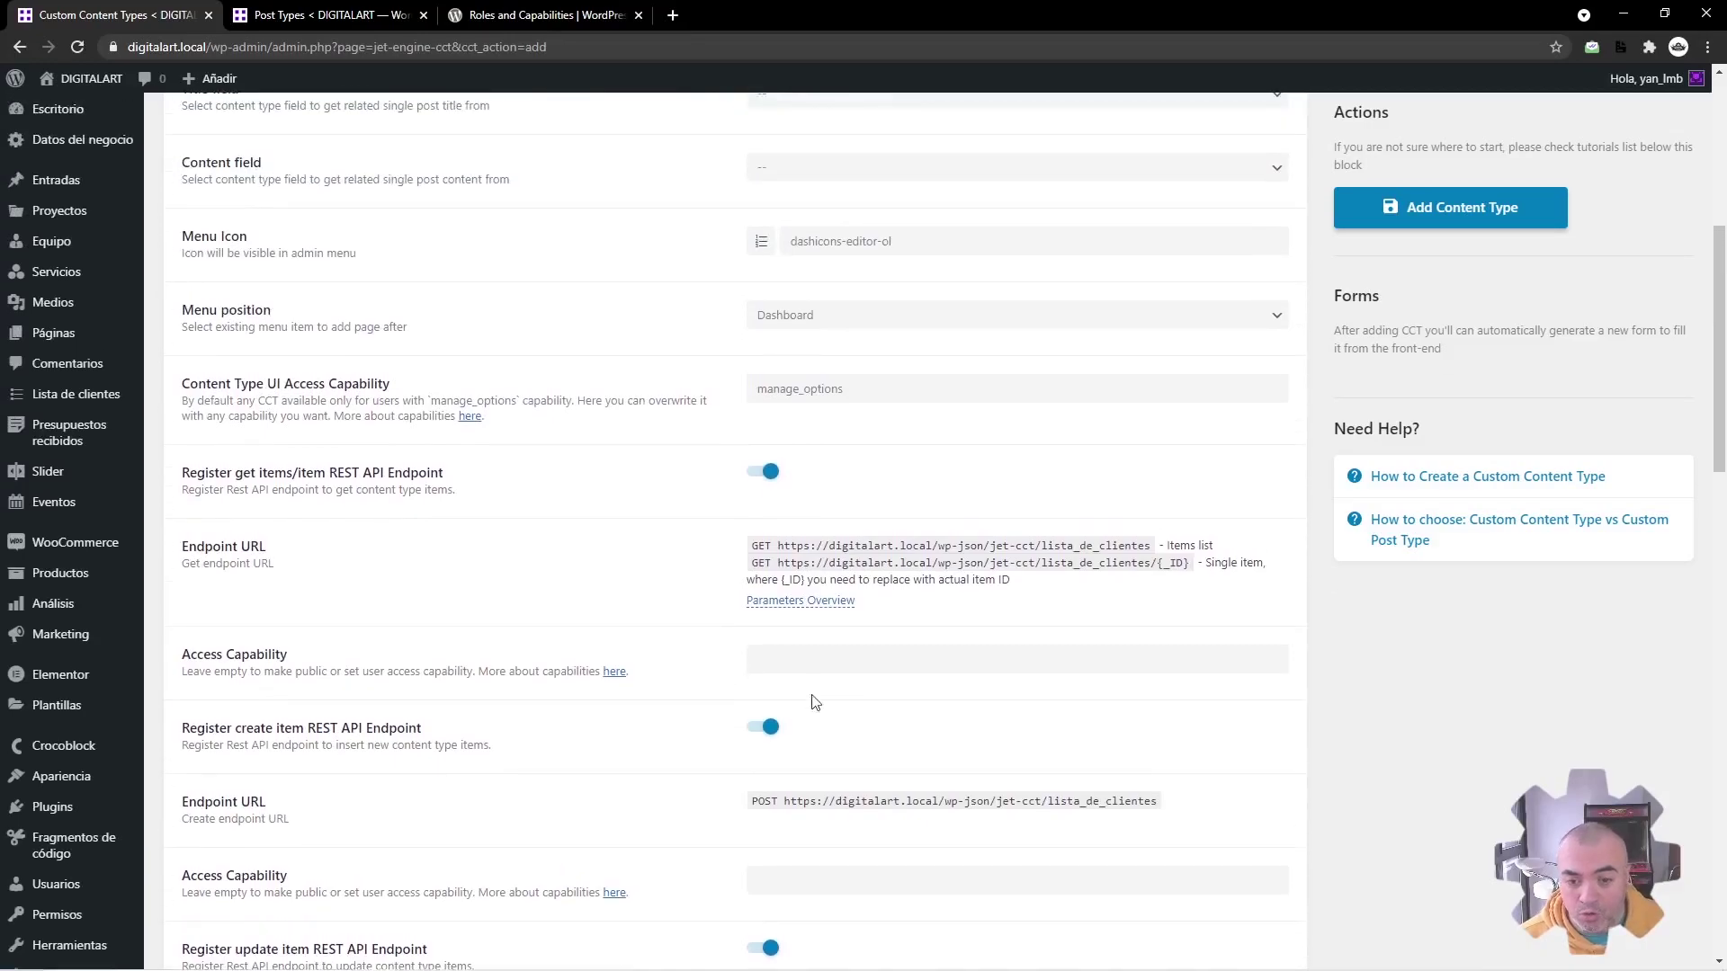
Step: Copy manage_options into the access capability of all four endpoints
left_click_drag(845, 389, 580, 384)
key("ctrl+c")
left_click(759, 658)
key("ctrl+v")
scroll(698, 687, "down", 5)
left_click(776, 432)
key("ctrl+v")
left_click(775, 652)
key("ctrl+v")
left_click(771, 872)
key("ctrl+v")
scroll(649, 779, "down", 5)
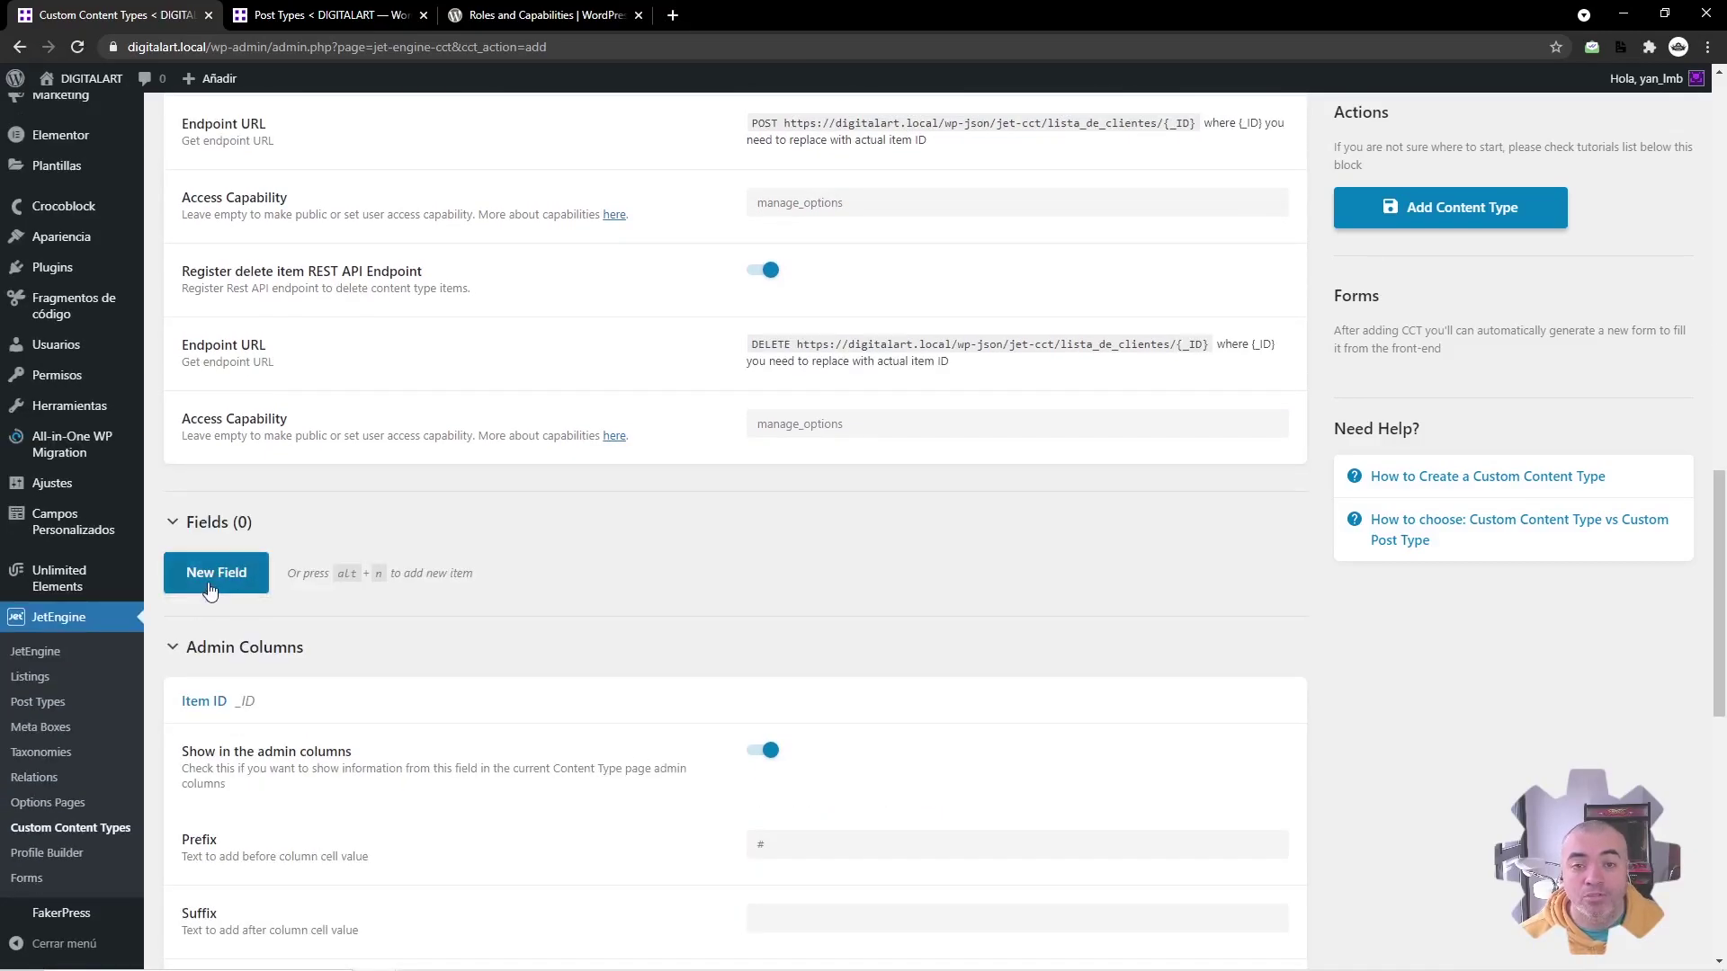
Step: Add a first text field labelled 'Nombre del cliente' with ID nombre_del_cliente
left_click(224, 583)
scroll(737, 670, "down", 1)
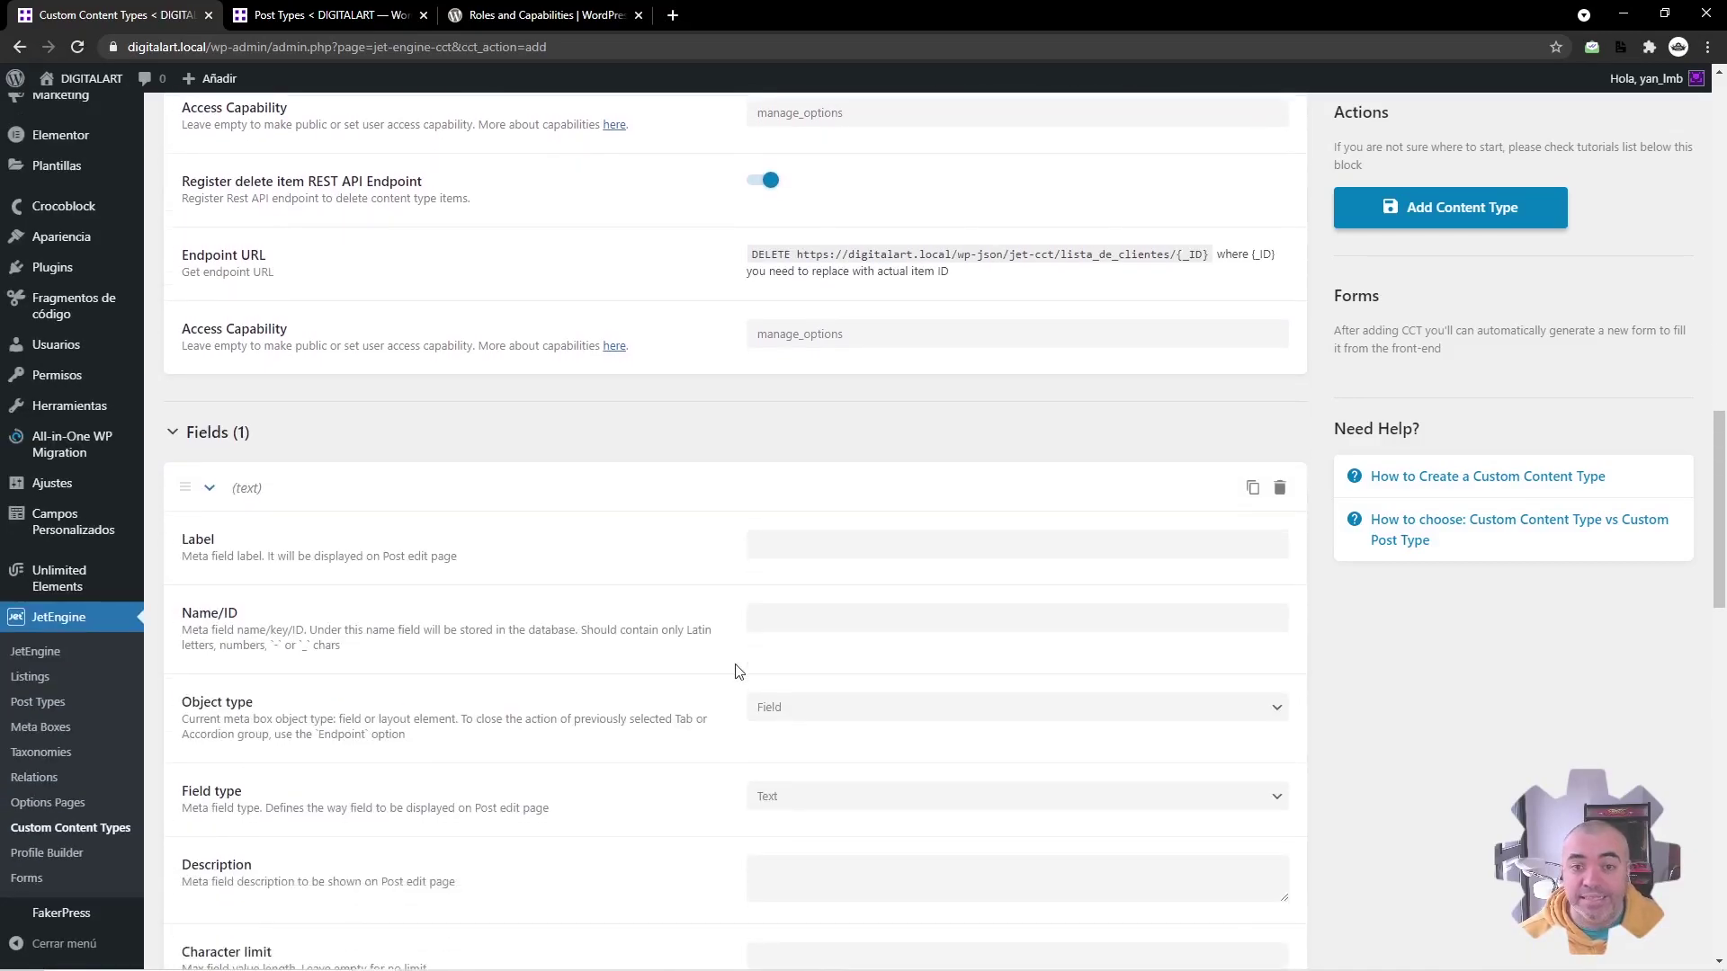
left_click(764, 557)
type("Nombre del cliente")
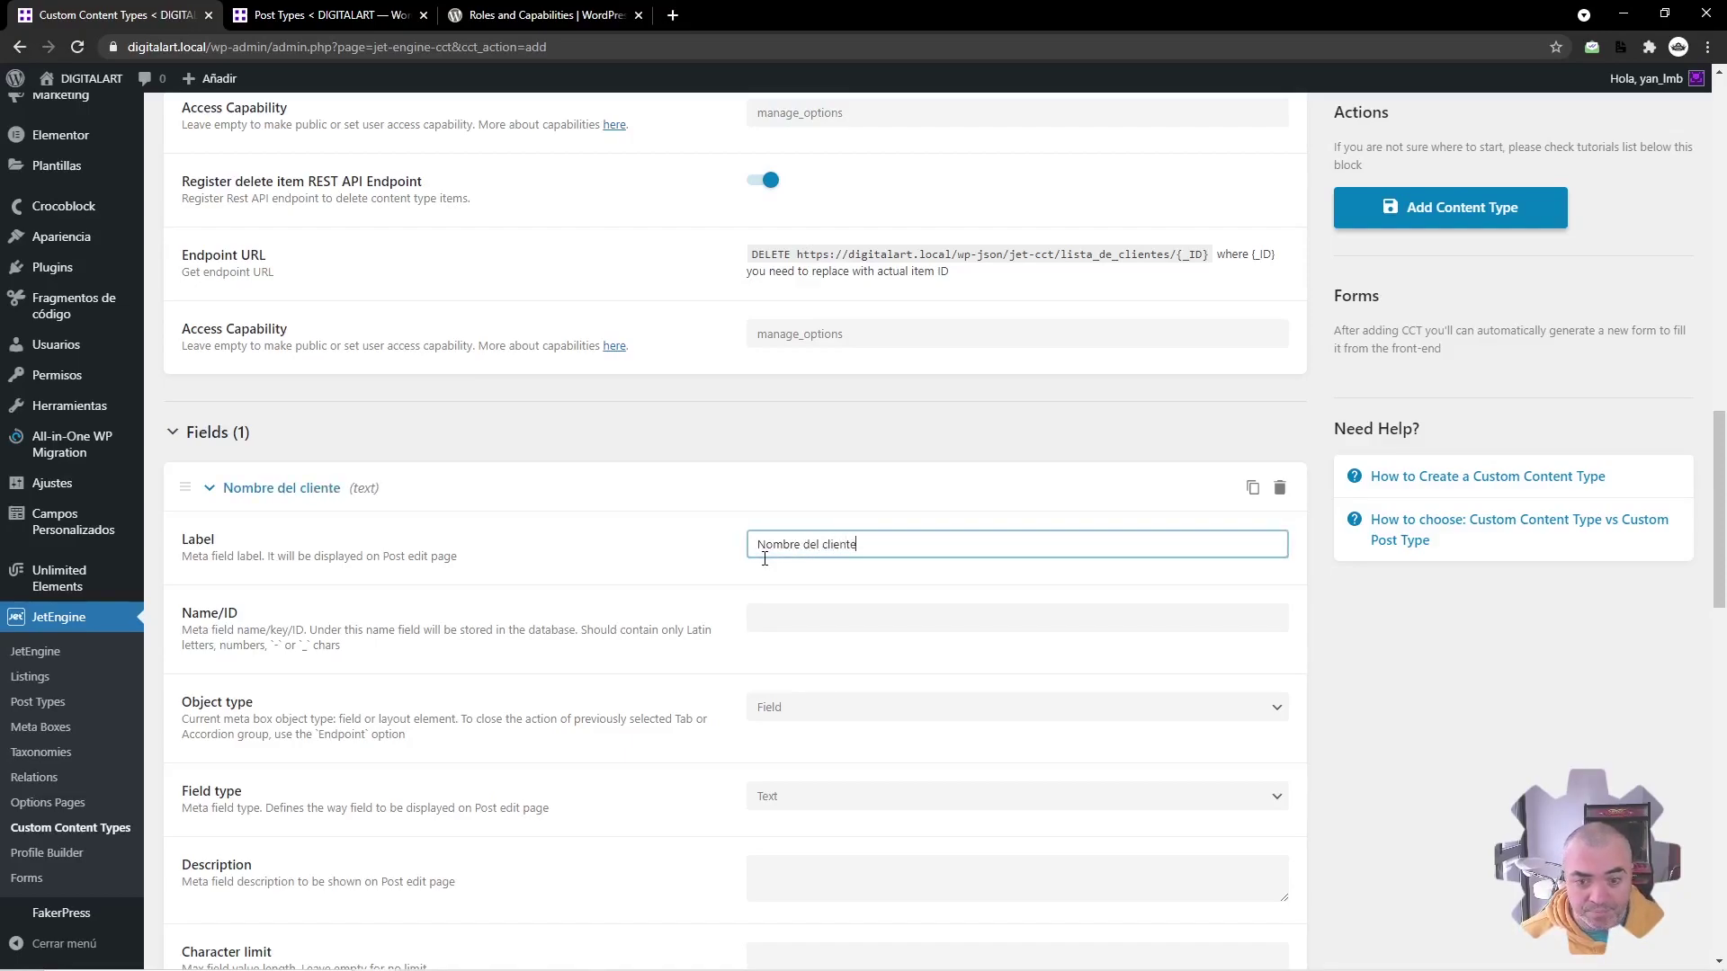
key("Tab")
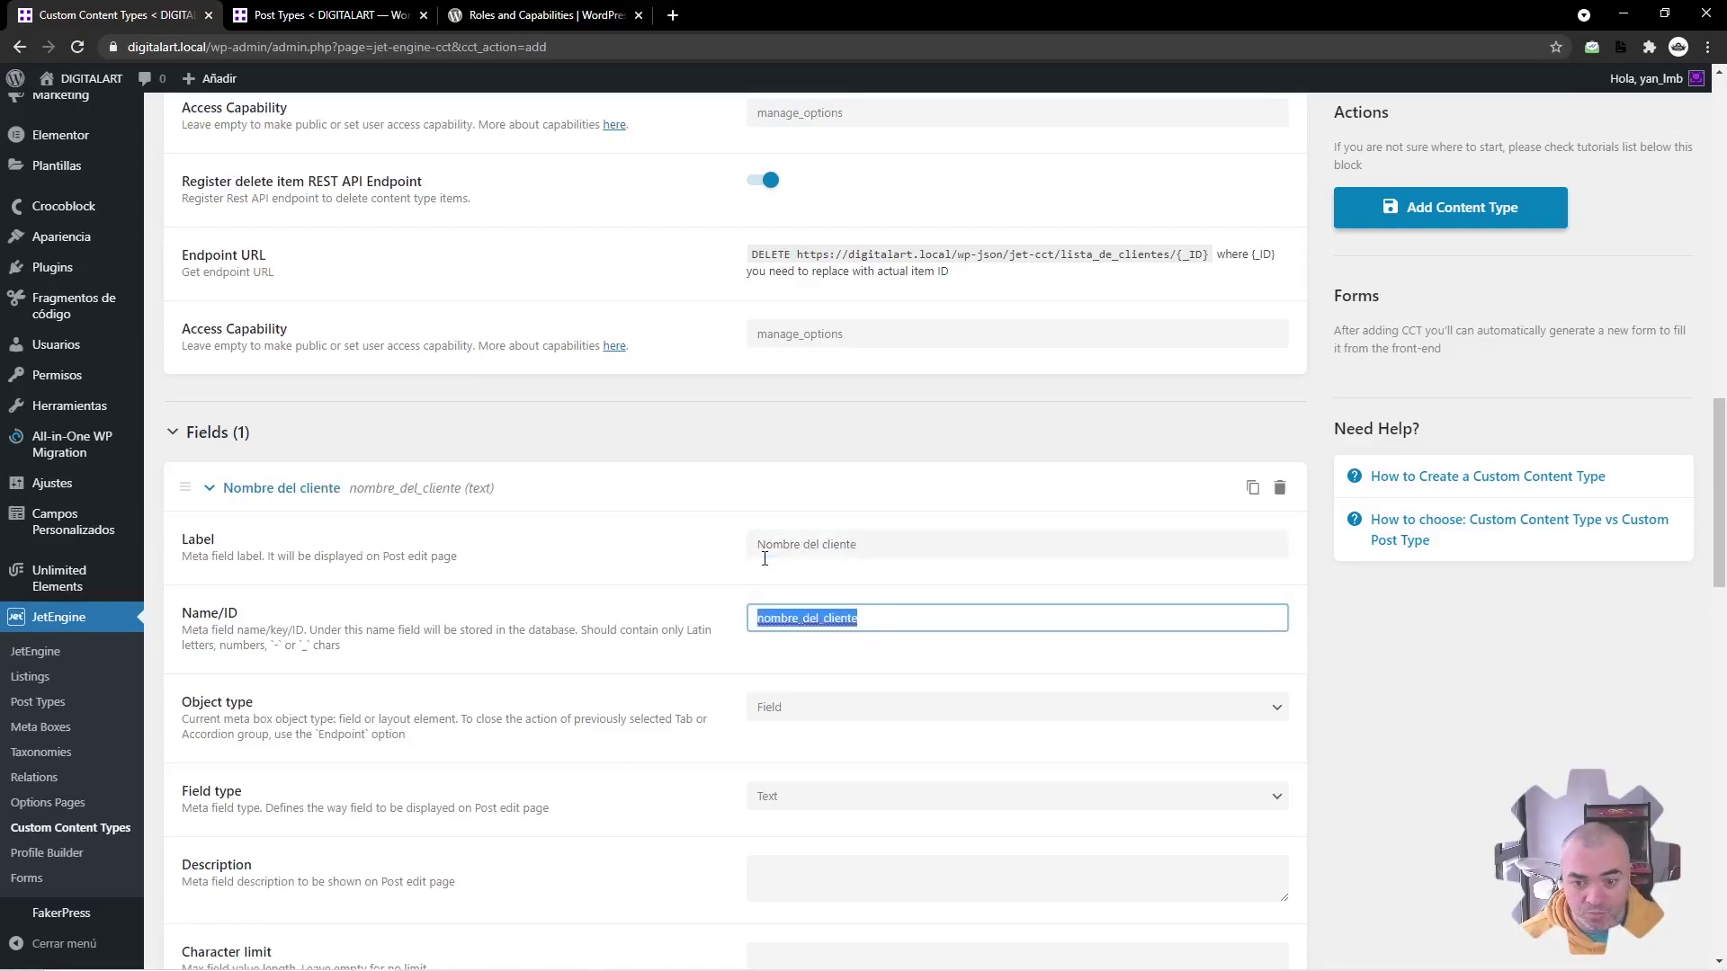
scroll(764, 705, "down", 3)
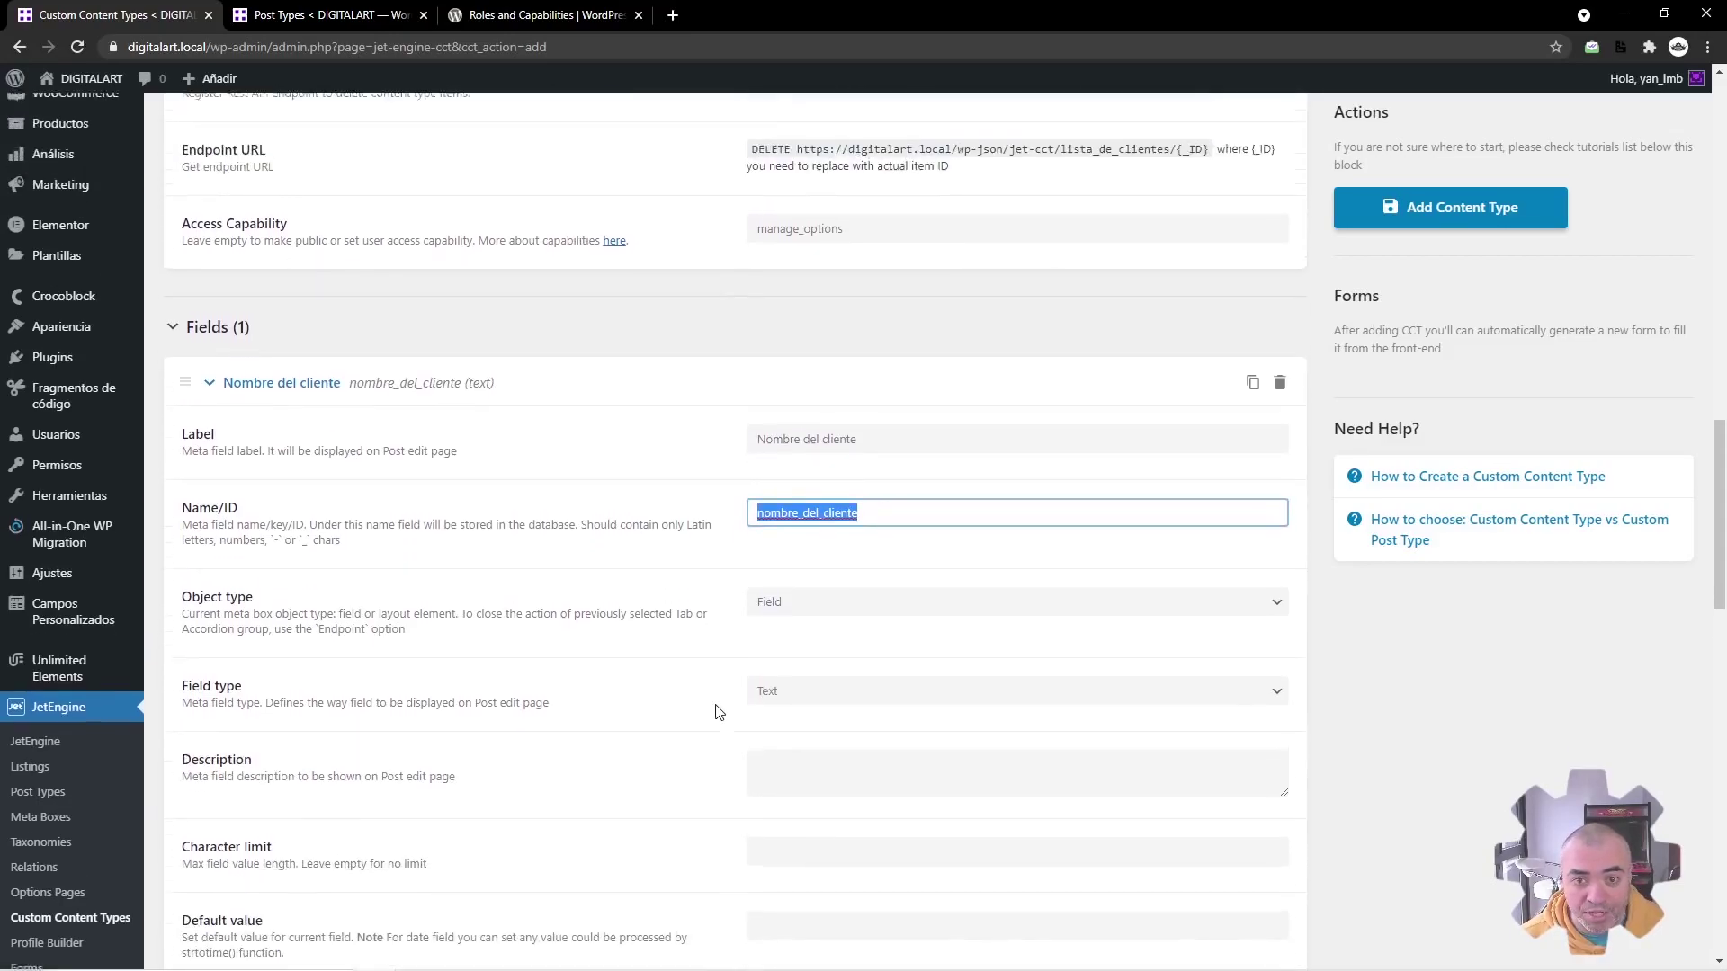
left_click(367, 230)
Step: Add a field labelled 'Email del cliente', letting the ID fill as email_del_cliente
left_click(259, 301)
left_click(802, 355)
type("Email del cliente")
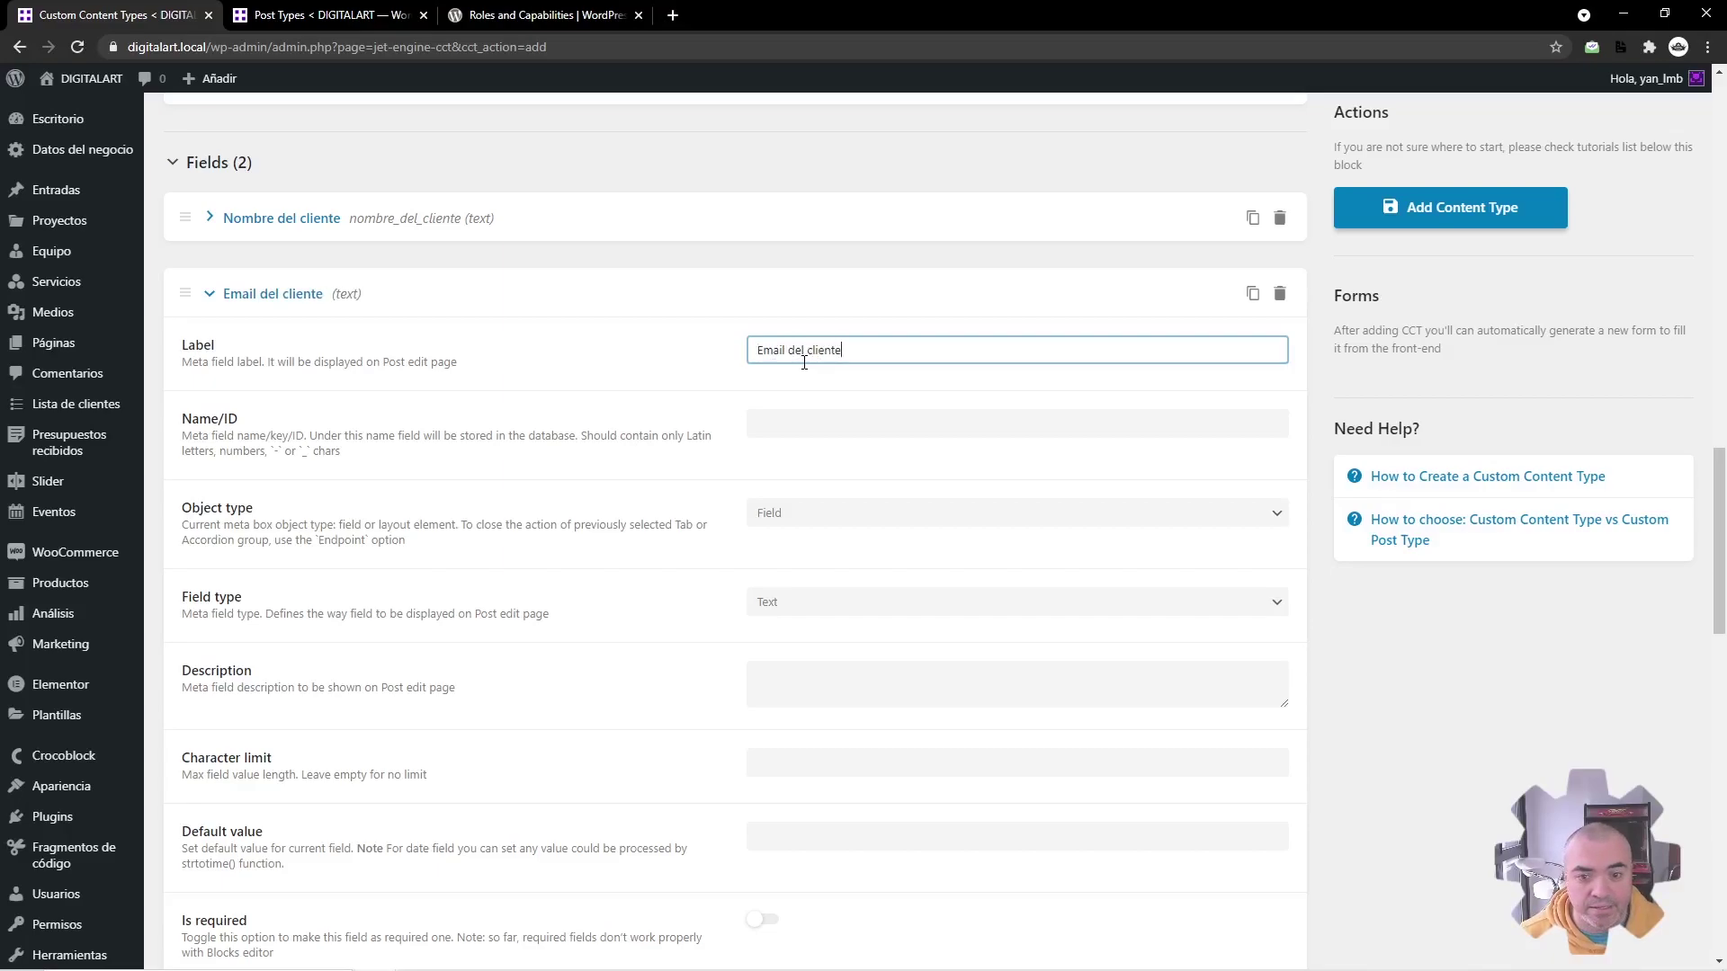
key("Tab")
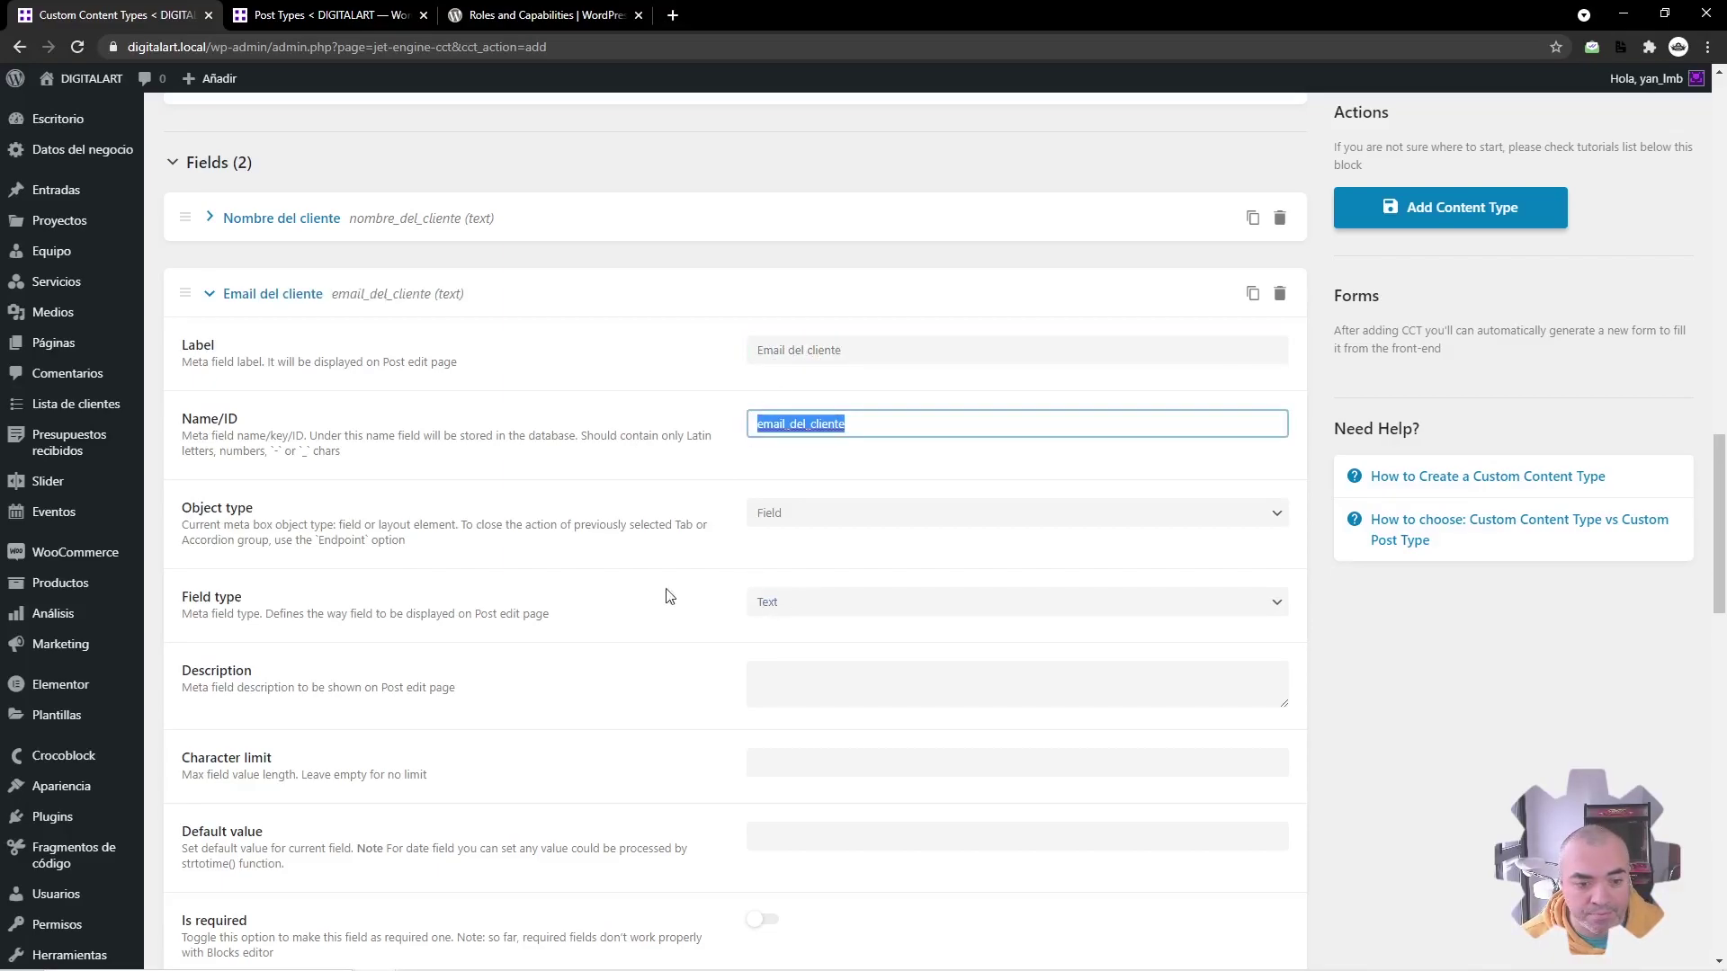
left_click(422, 295)
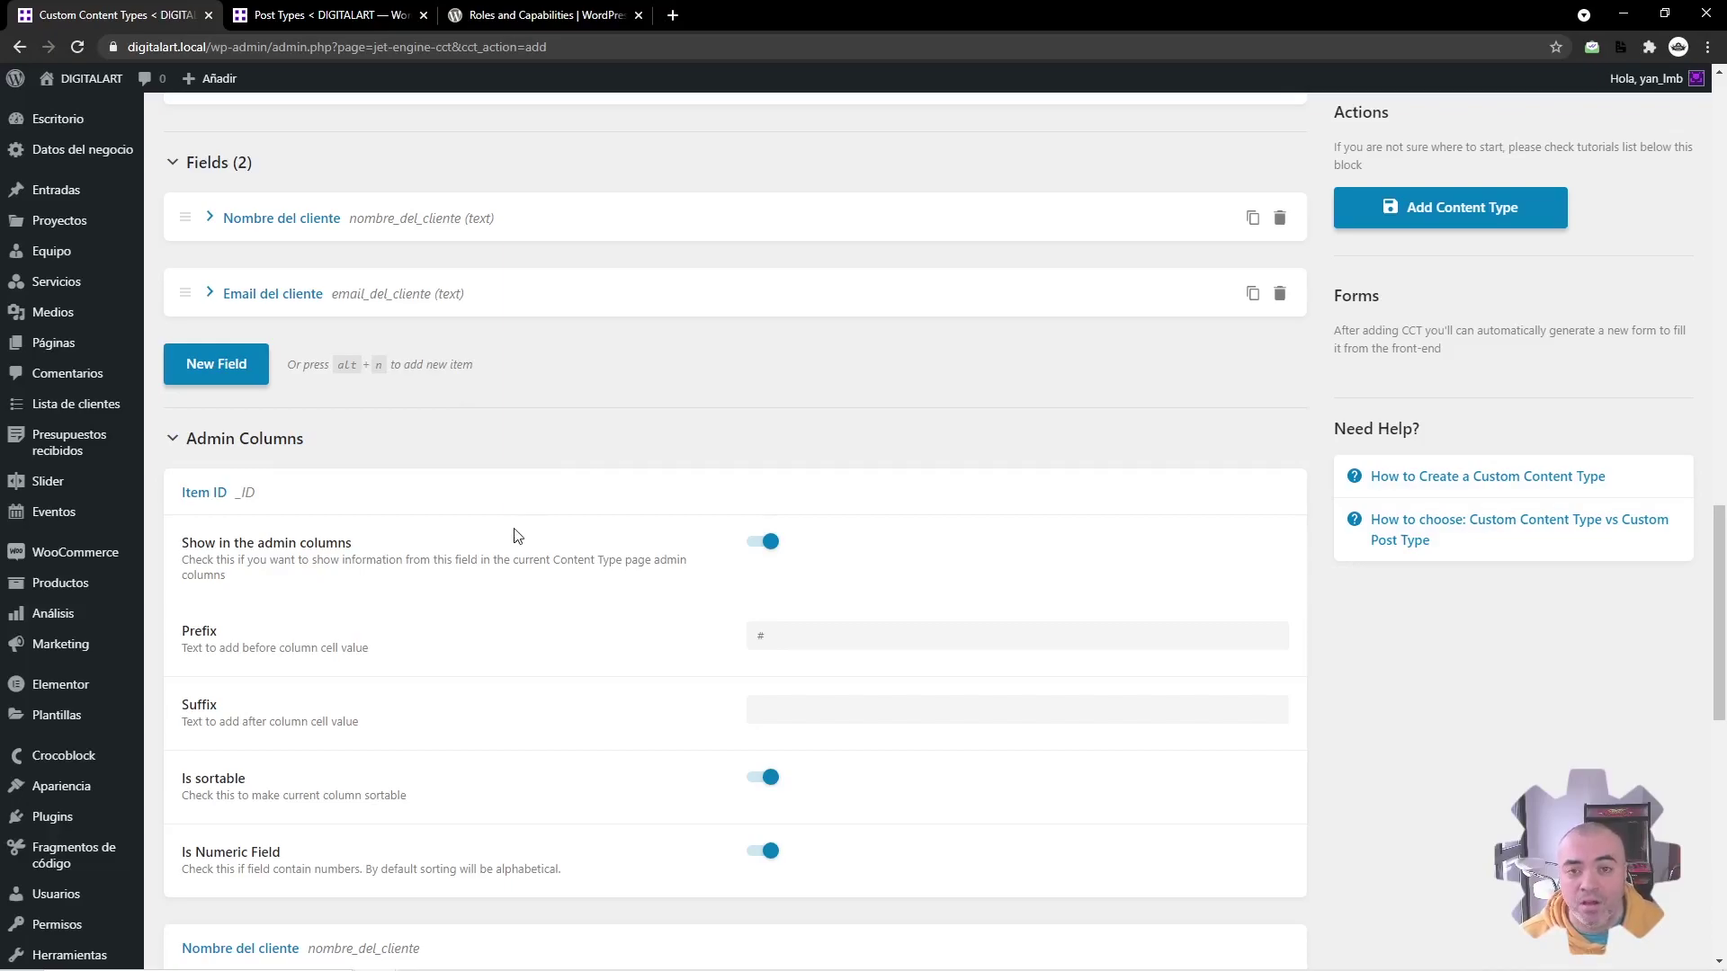
Step: Turn on 'Show in admin columns' and 'Is sortable' for Nombre del cliente and Email del cliente
scroll(572, 537, "down", 3)
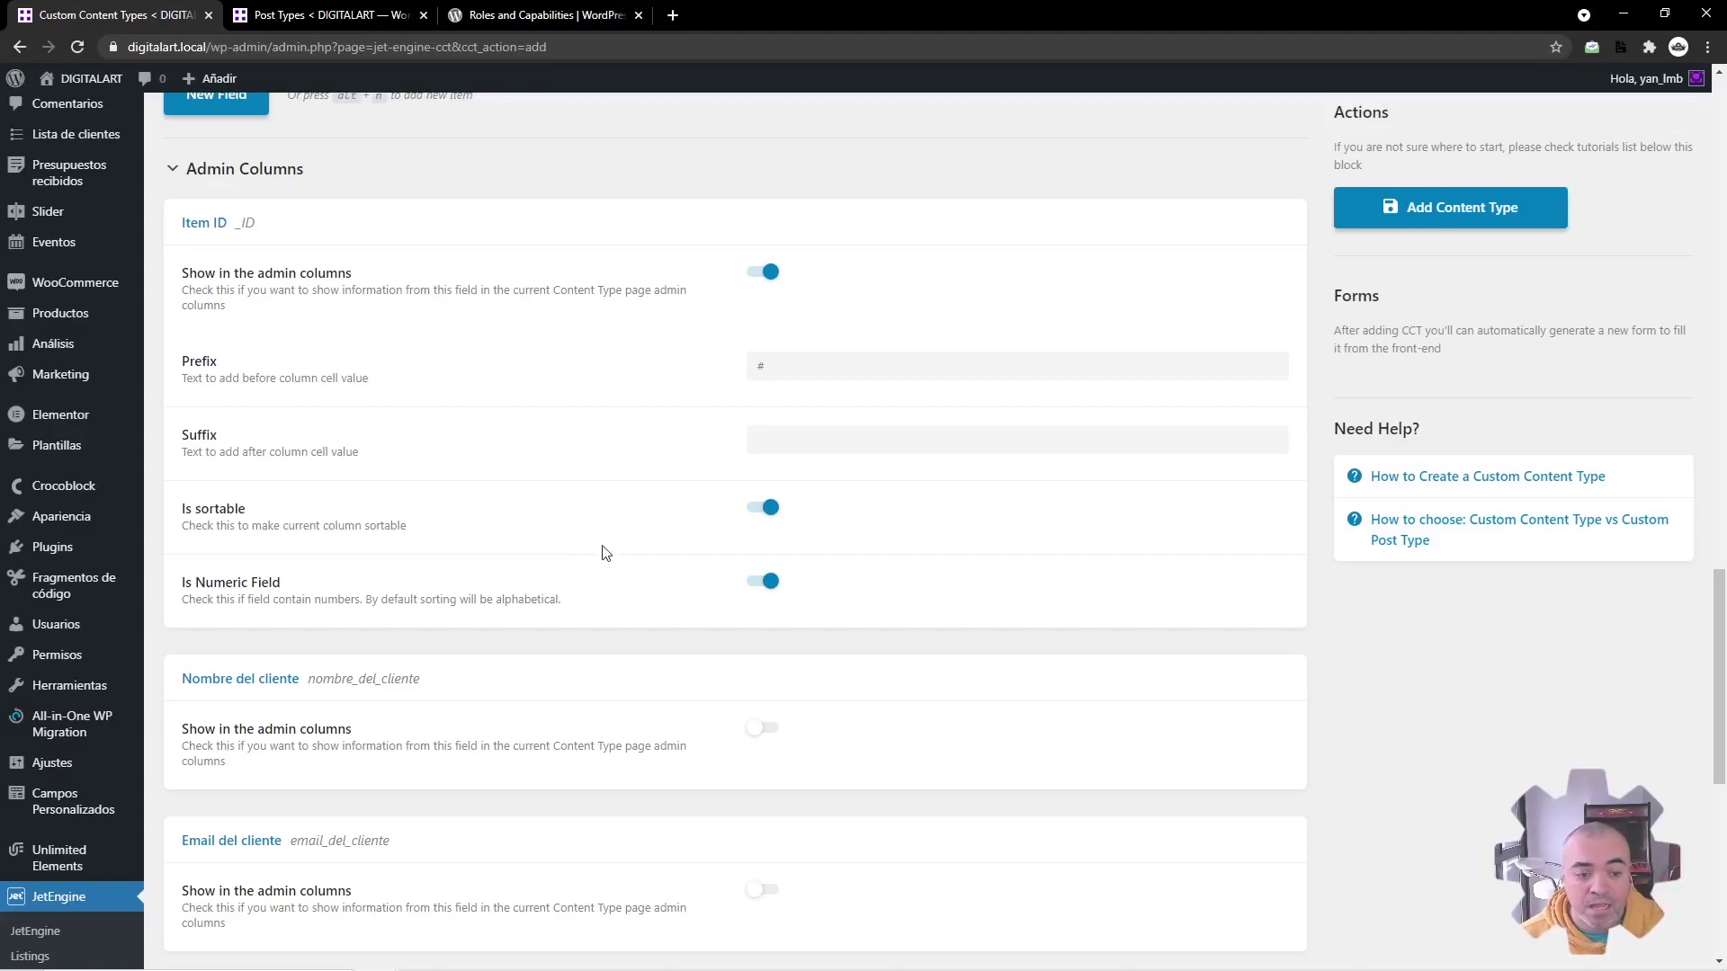
scroll(683, 726, "down", 1)
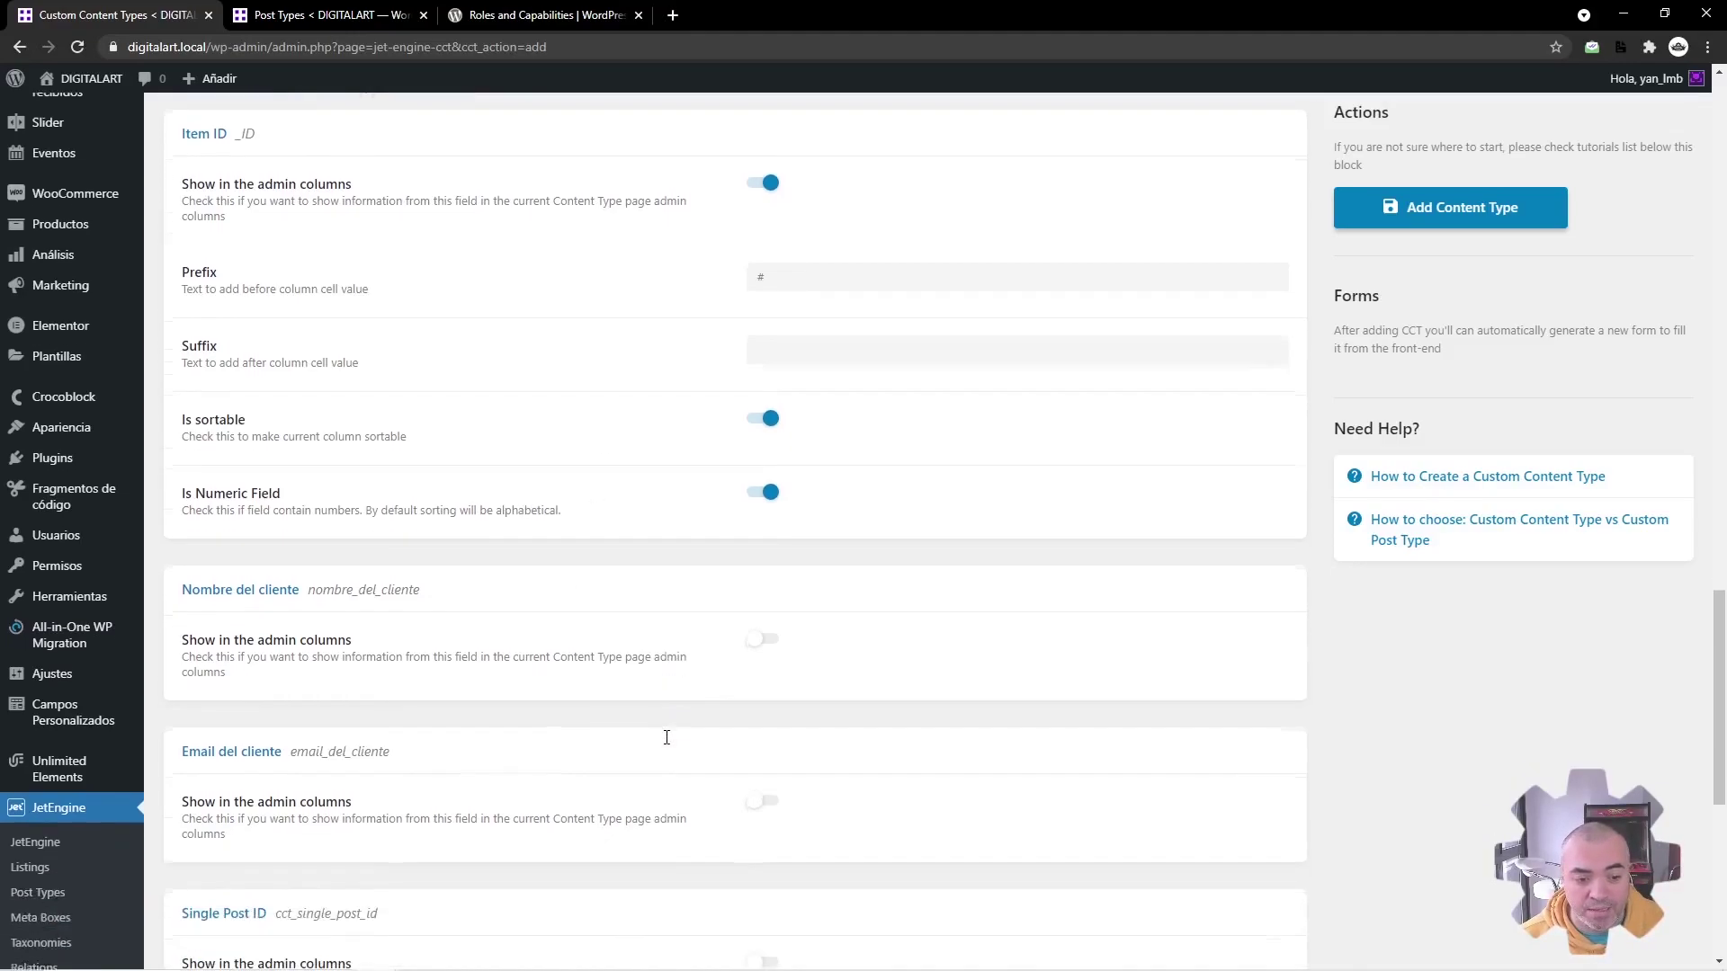
left_click(761, 638)
scroll(697, 725, "down", 1)
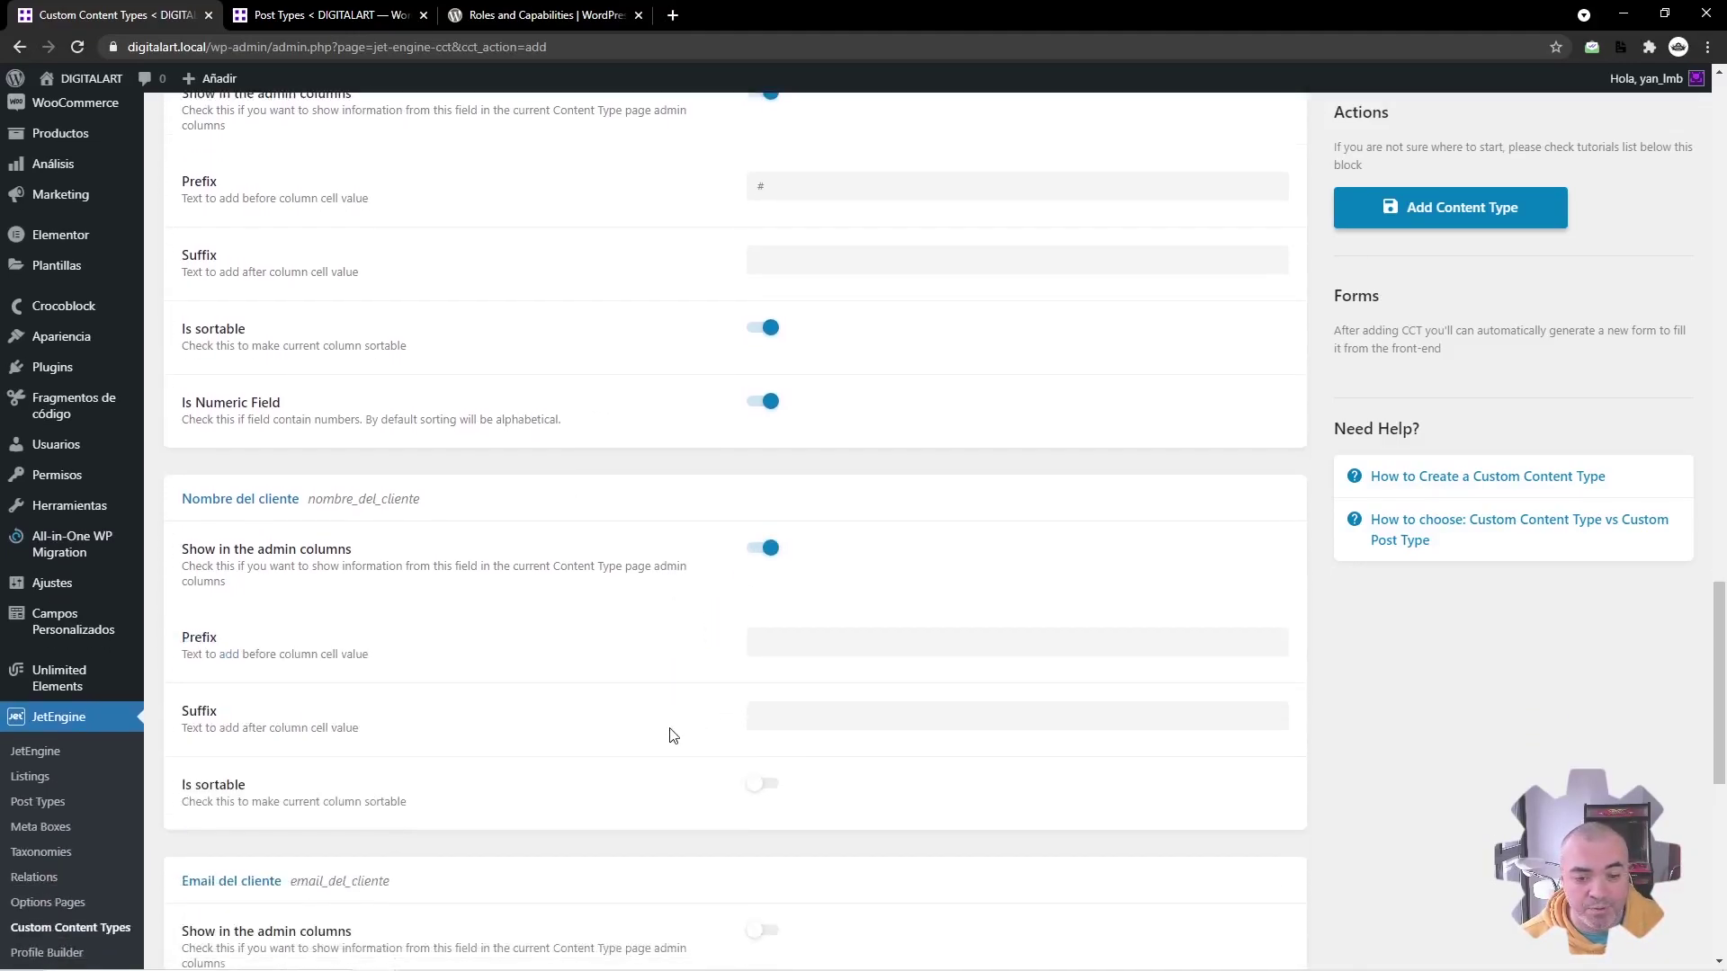
left_click(768, 785)
scroll(702, 773, "down", 4)
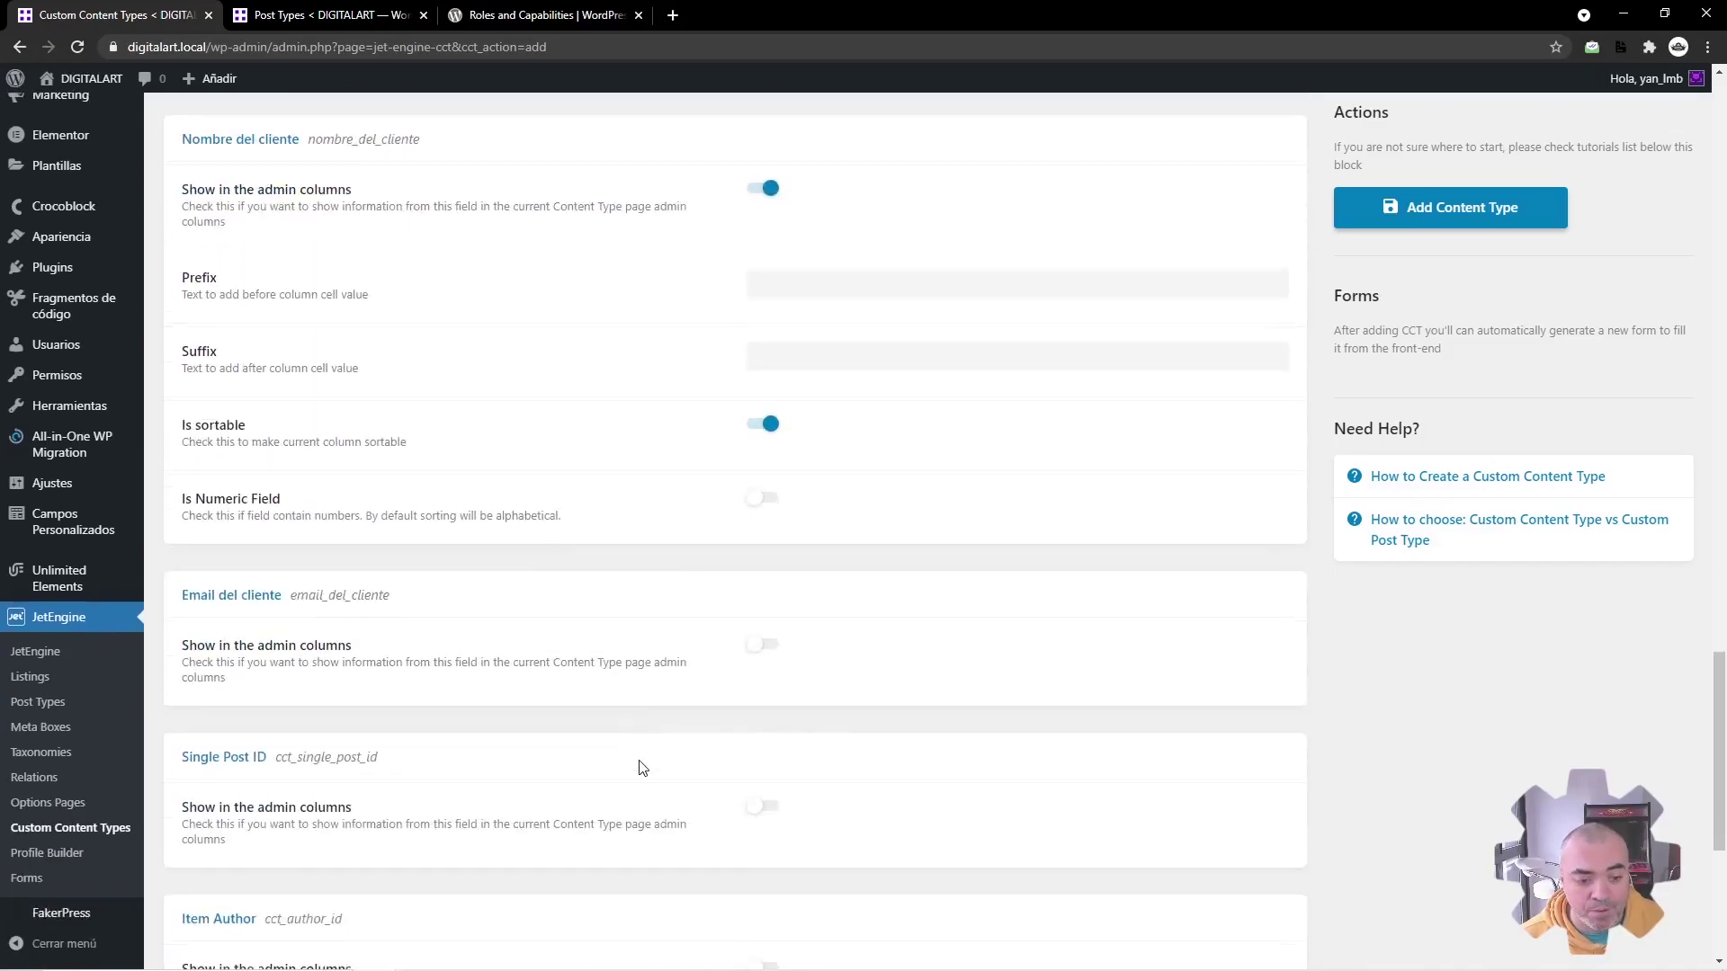
left_click(763, 647)
scroll(739, 684, "down", 3)
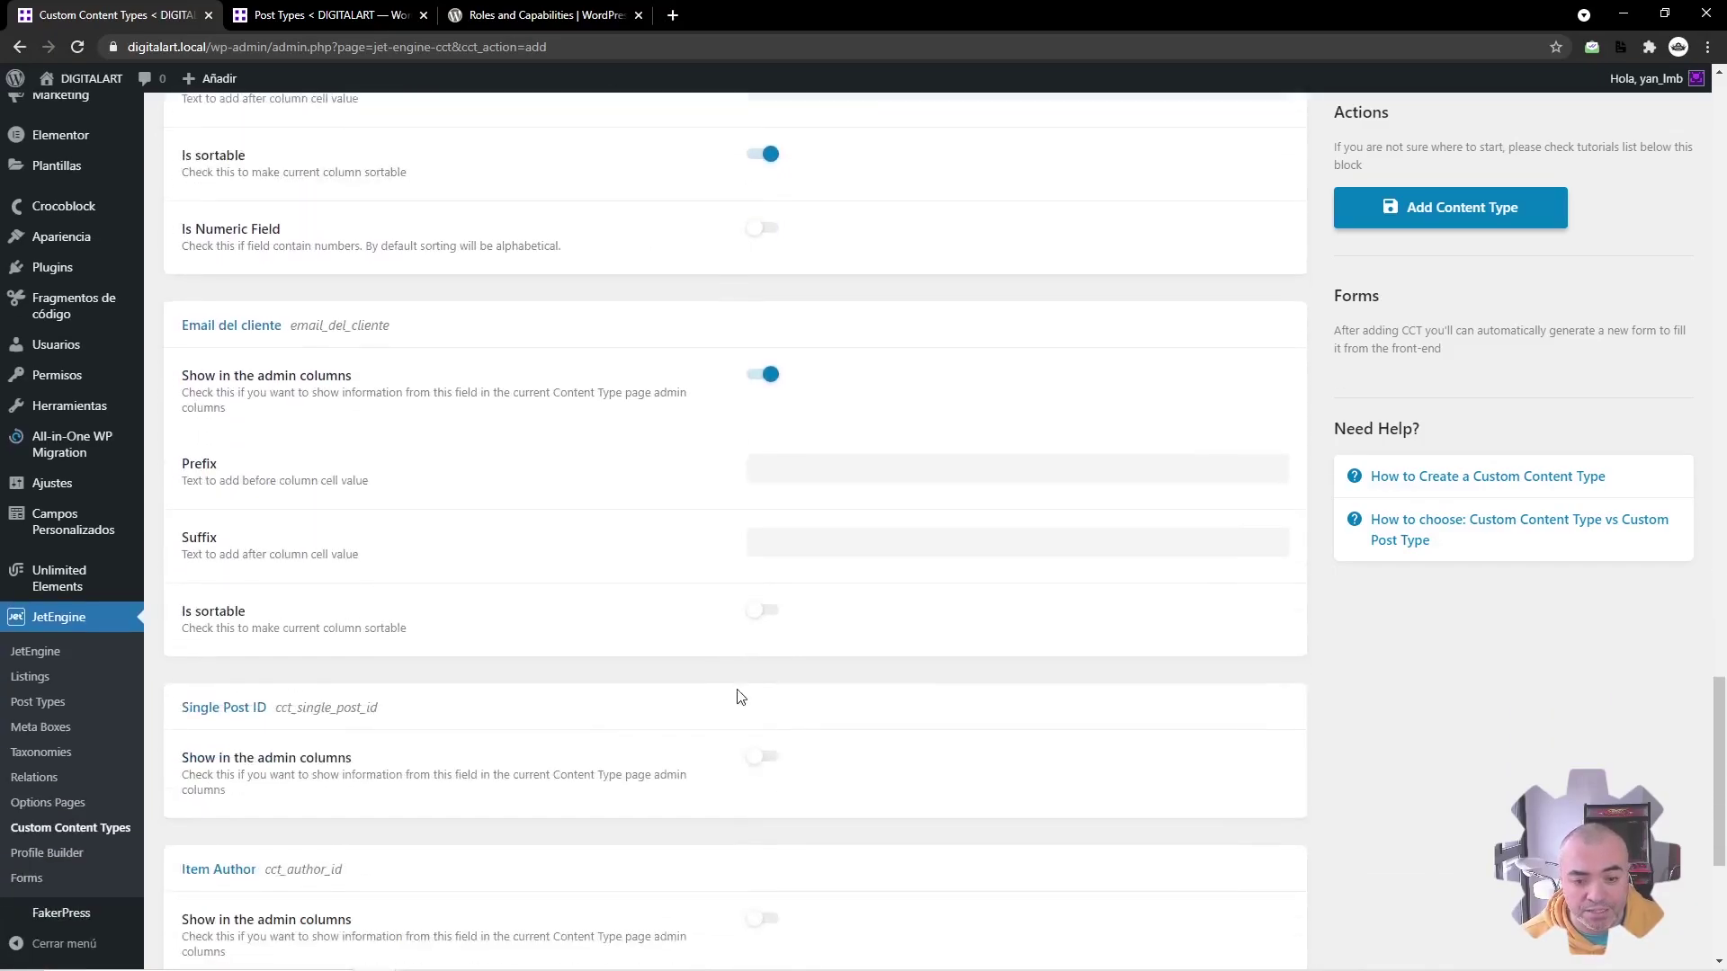
left_click(764, 614)
Step: Toggle the Single Post ID admin column on and back off
scroll(491, 610, "down", 1)
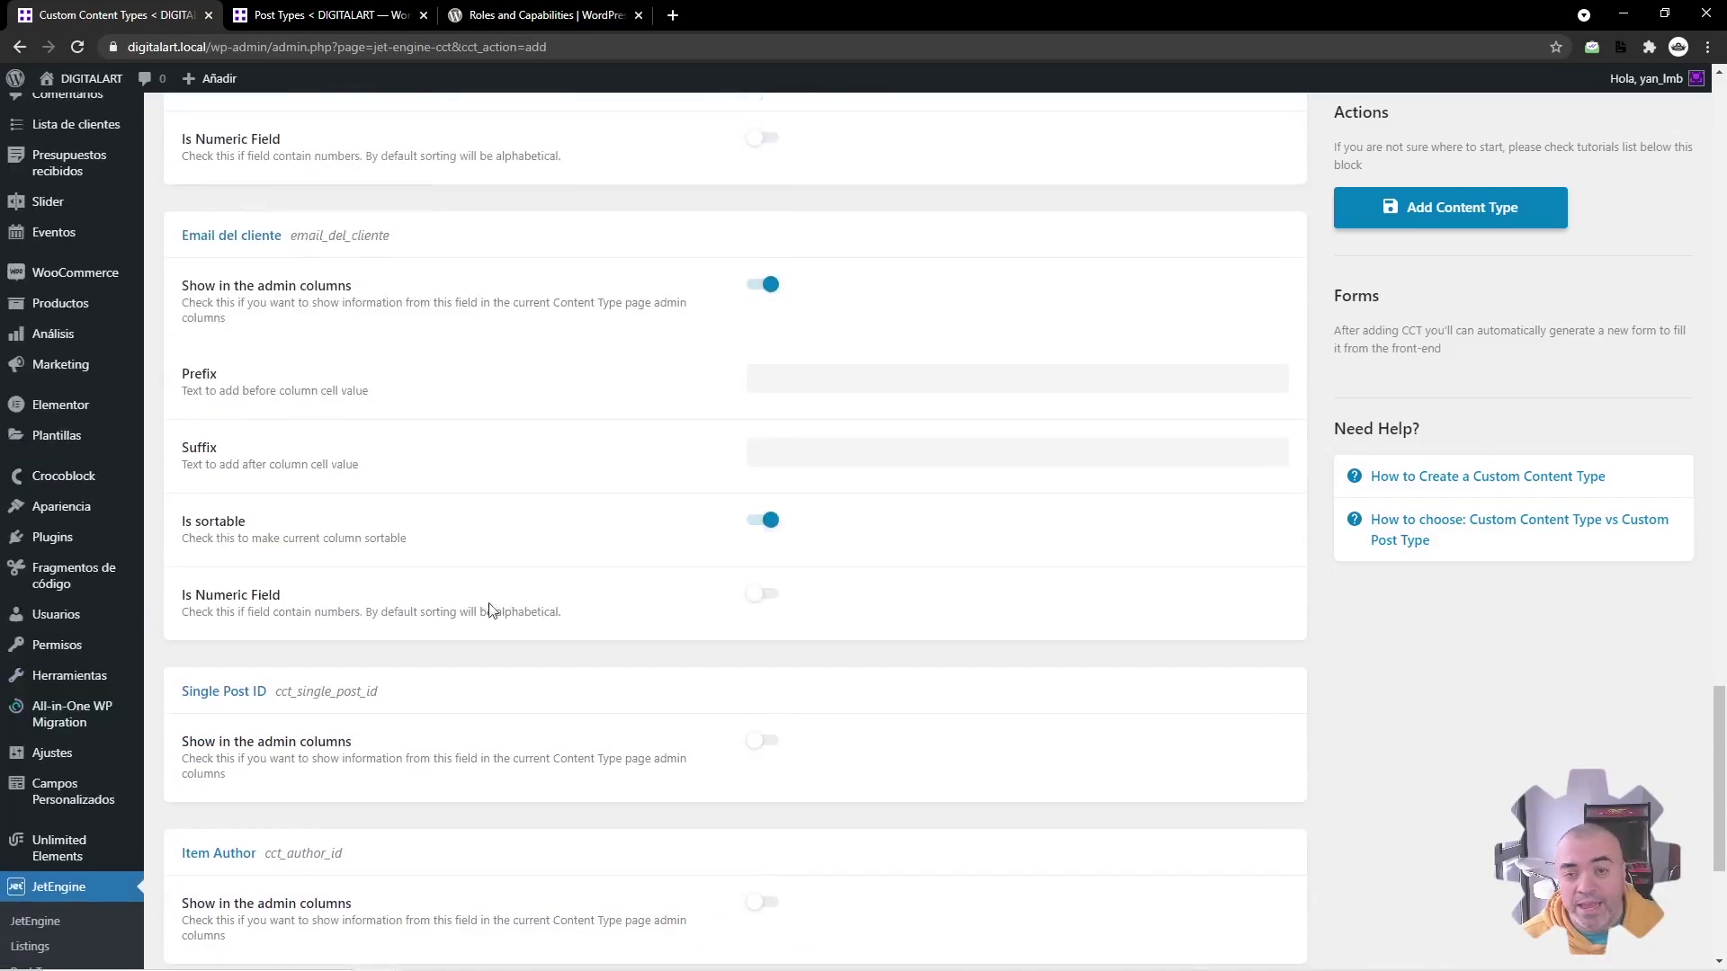
left_click(764, 741)
scroll(679, 651, "down", 3)
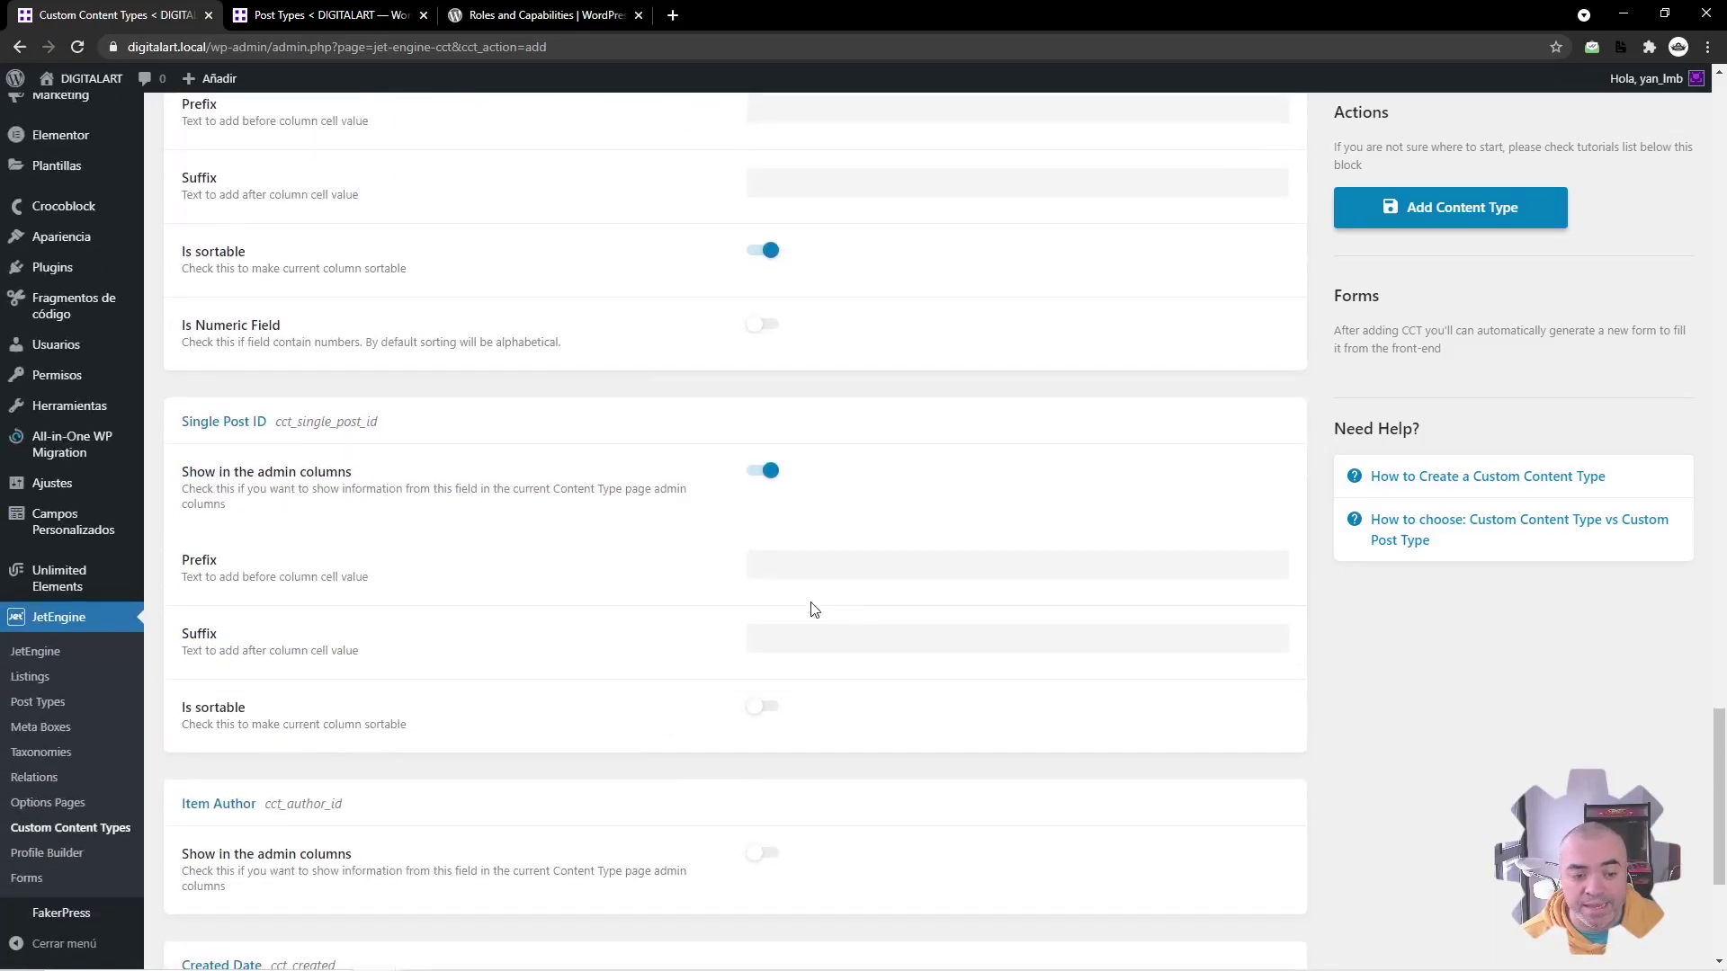
left_click(763, 474)
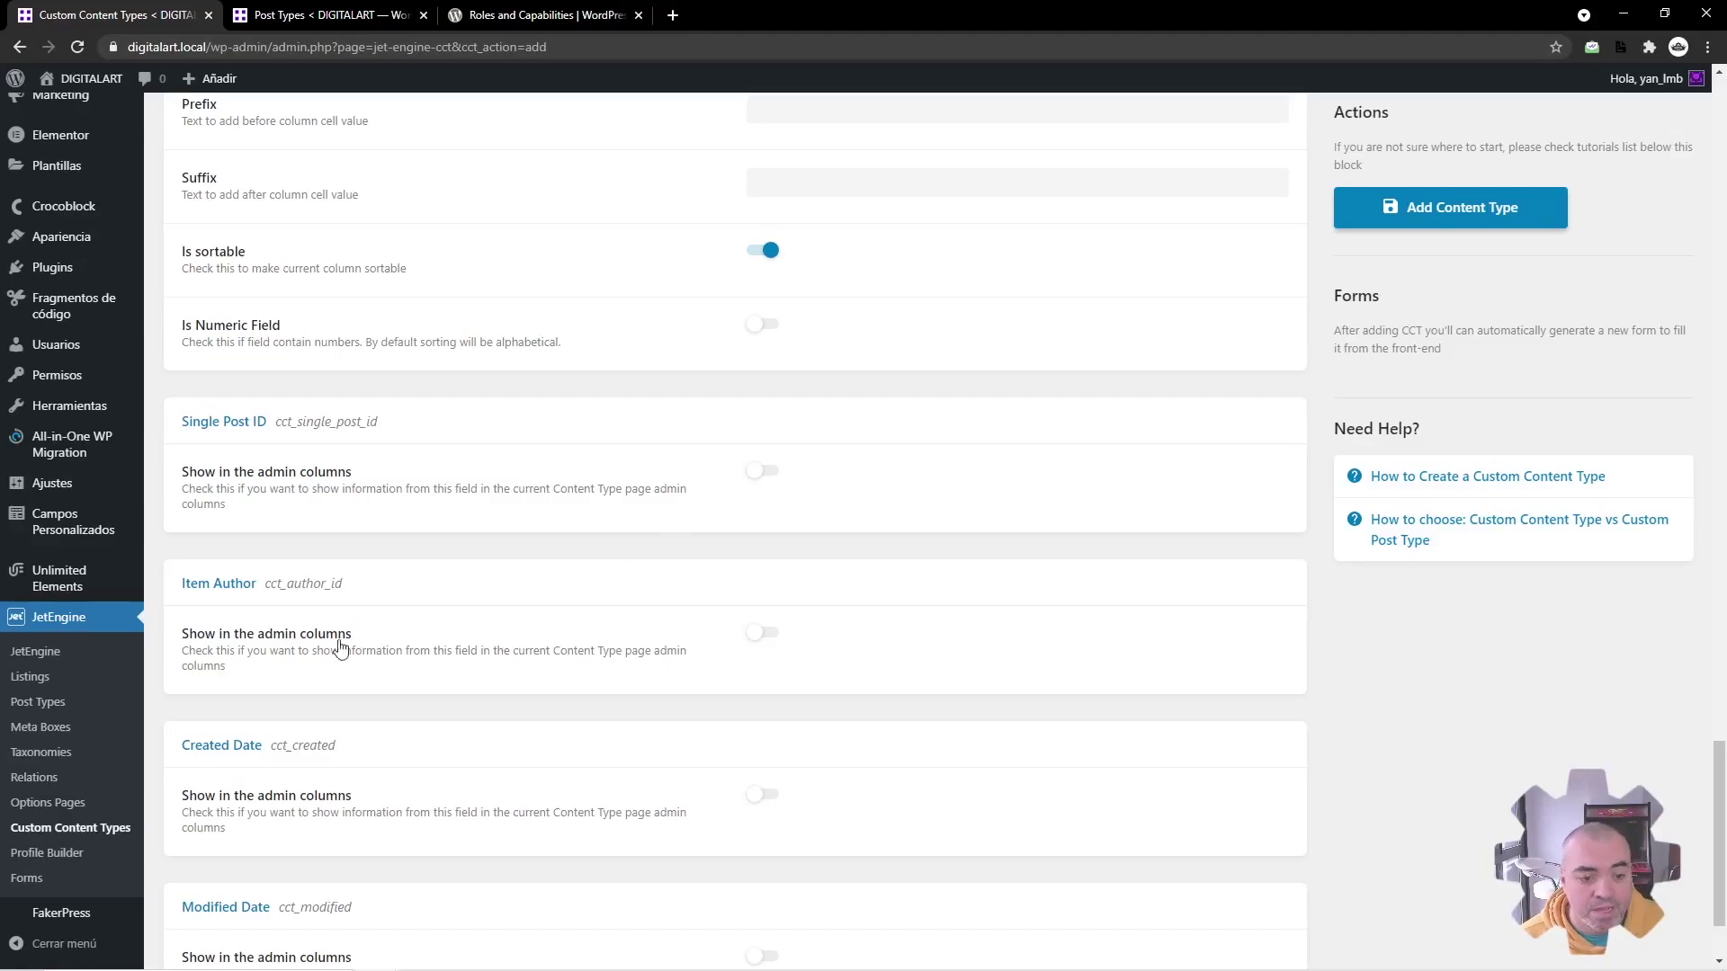
scroll(580, 496, "down", 2)
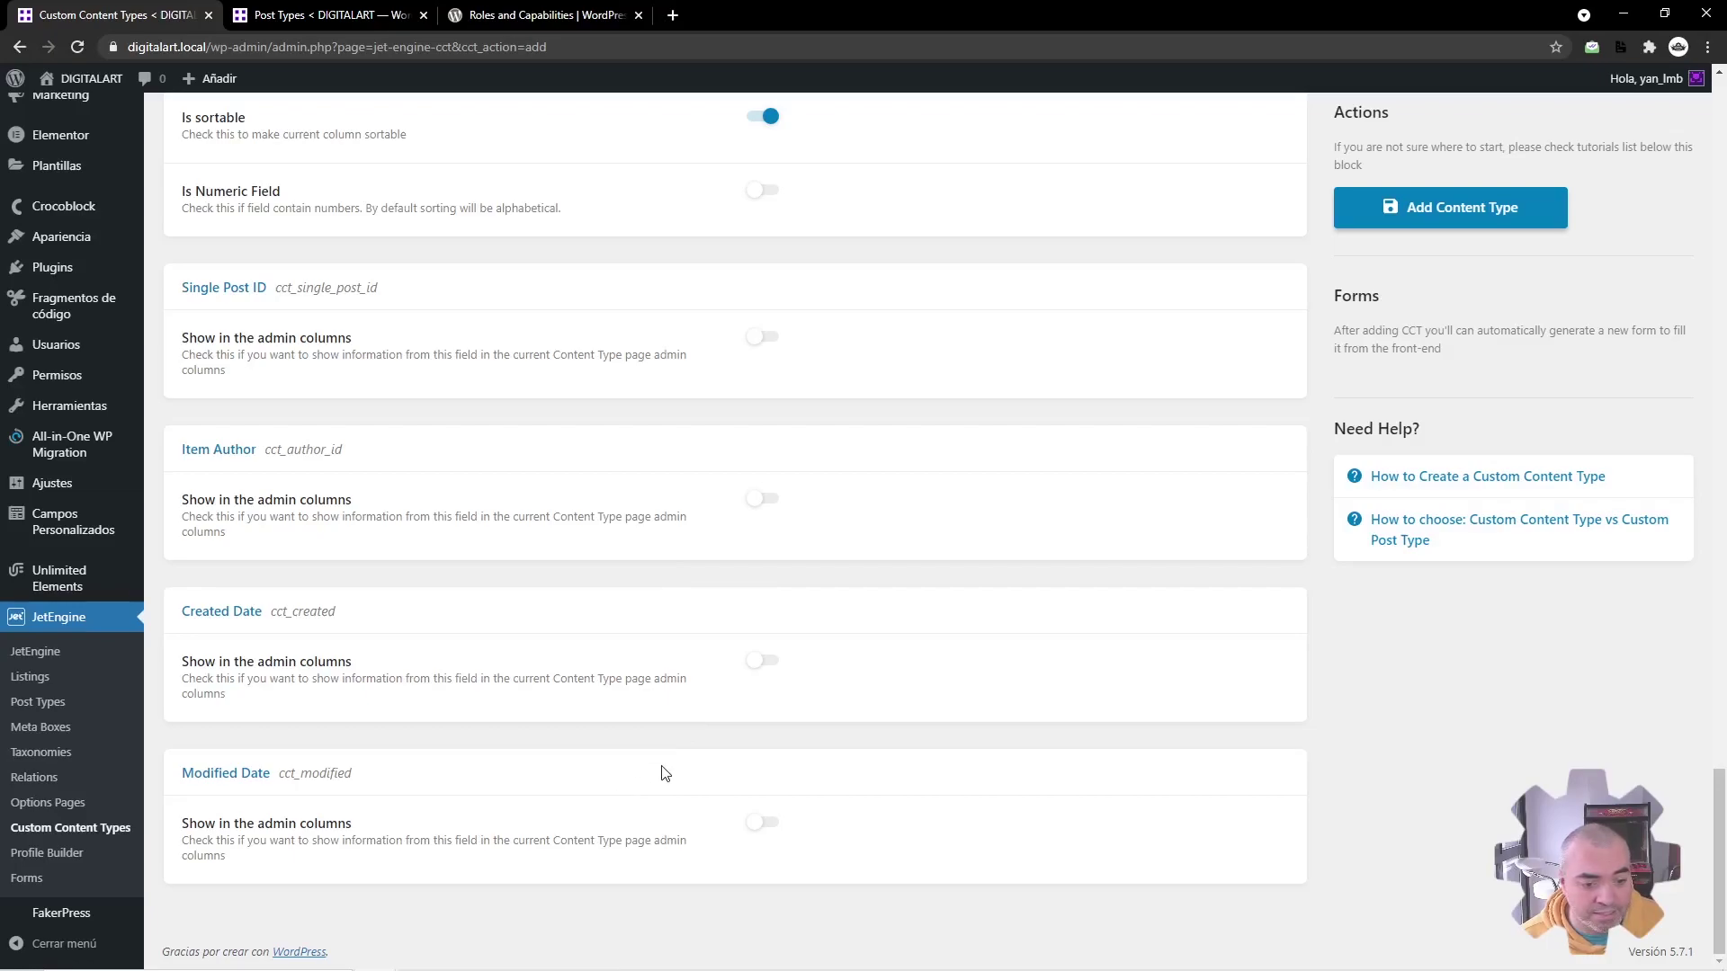
scroll(754, 634, "up", 5)
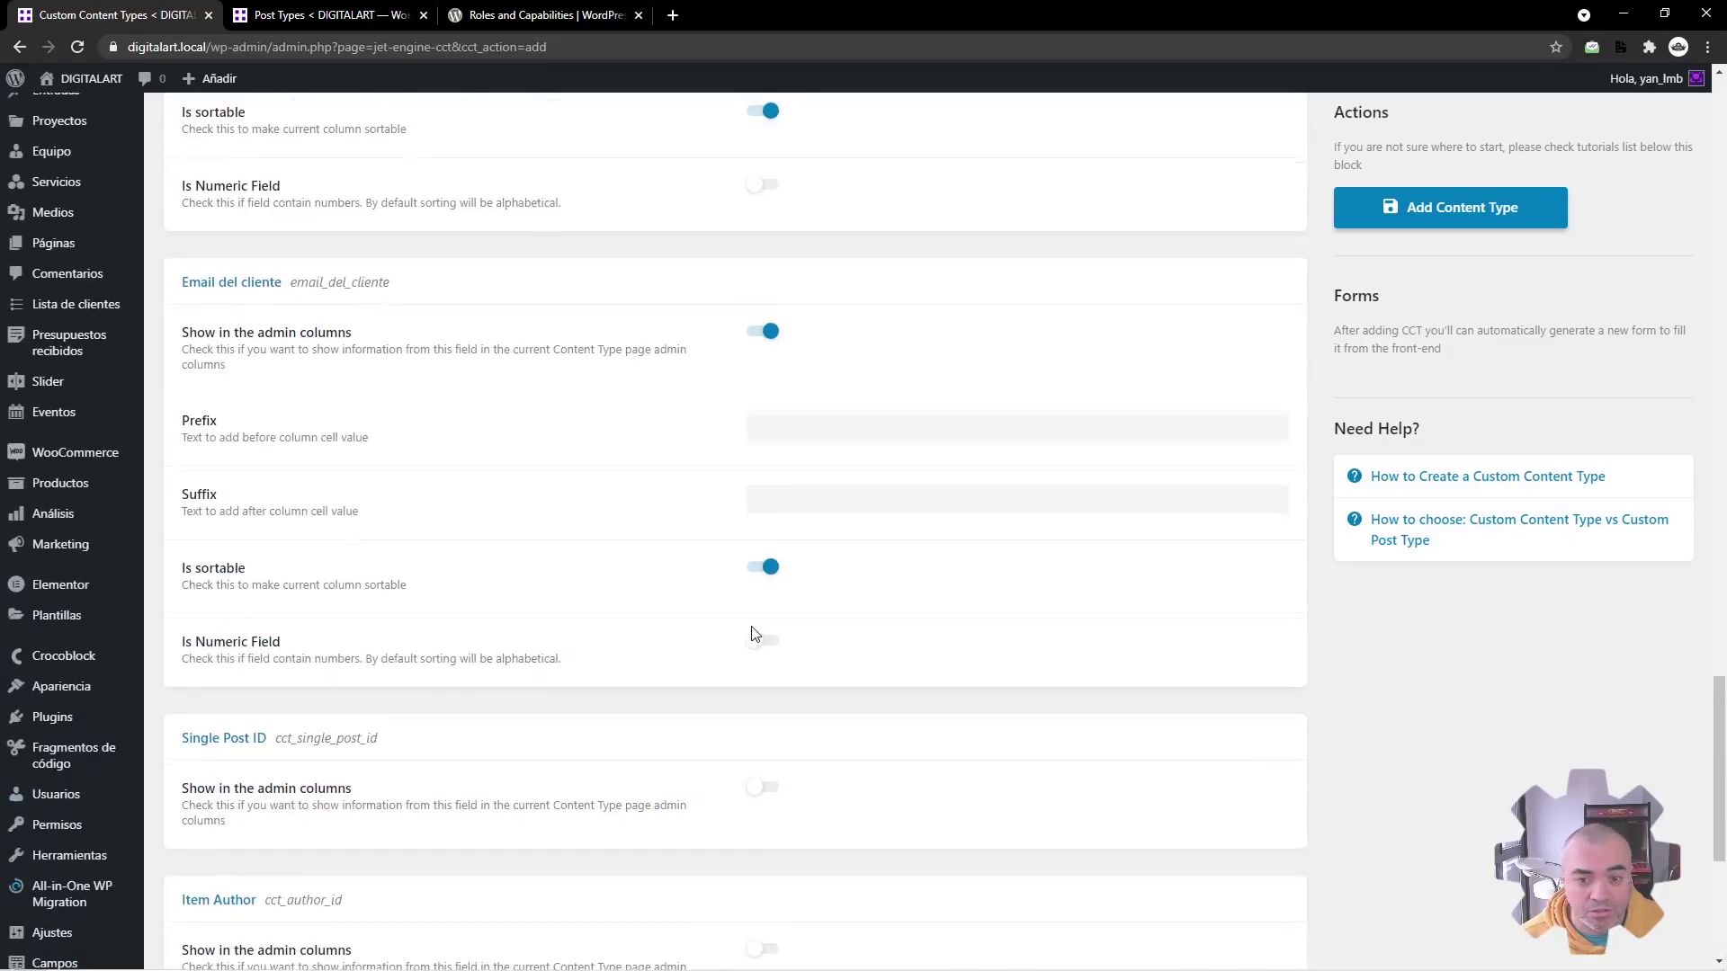
scroll(754, 634, "up", 1)
scroll(745, 641, "up", 10)
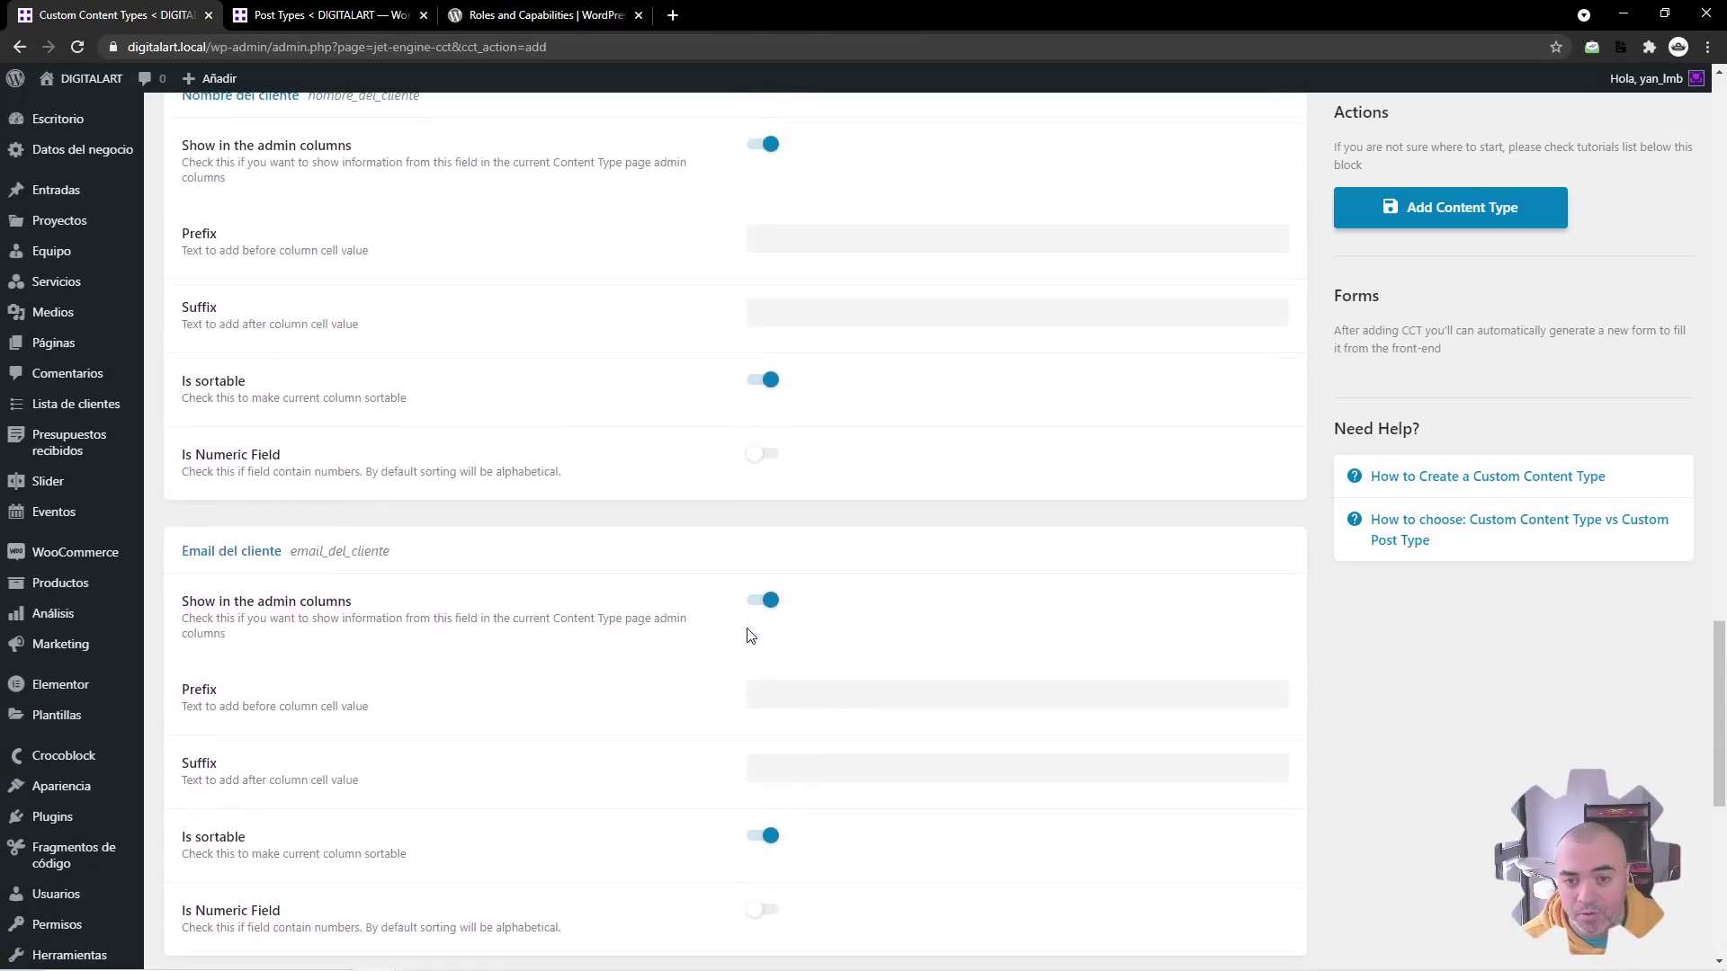
Step: Add the content type, set its Title field to Nombre del cliente, and update it
left_click(1461, 225)
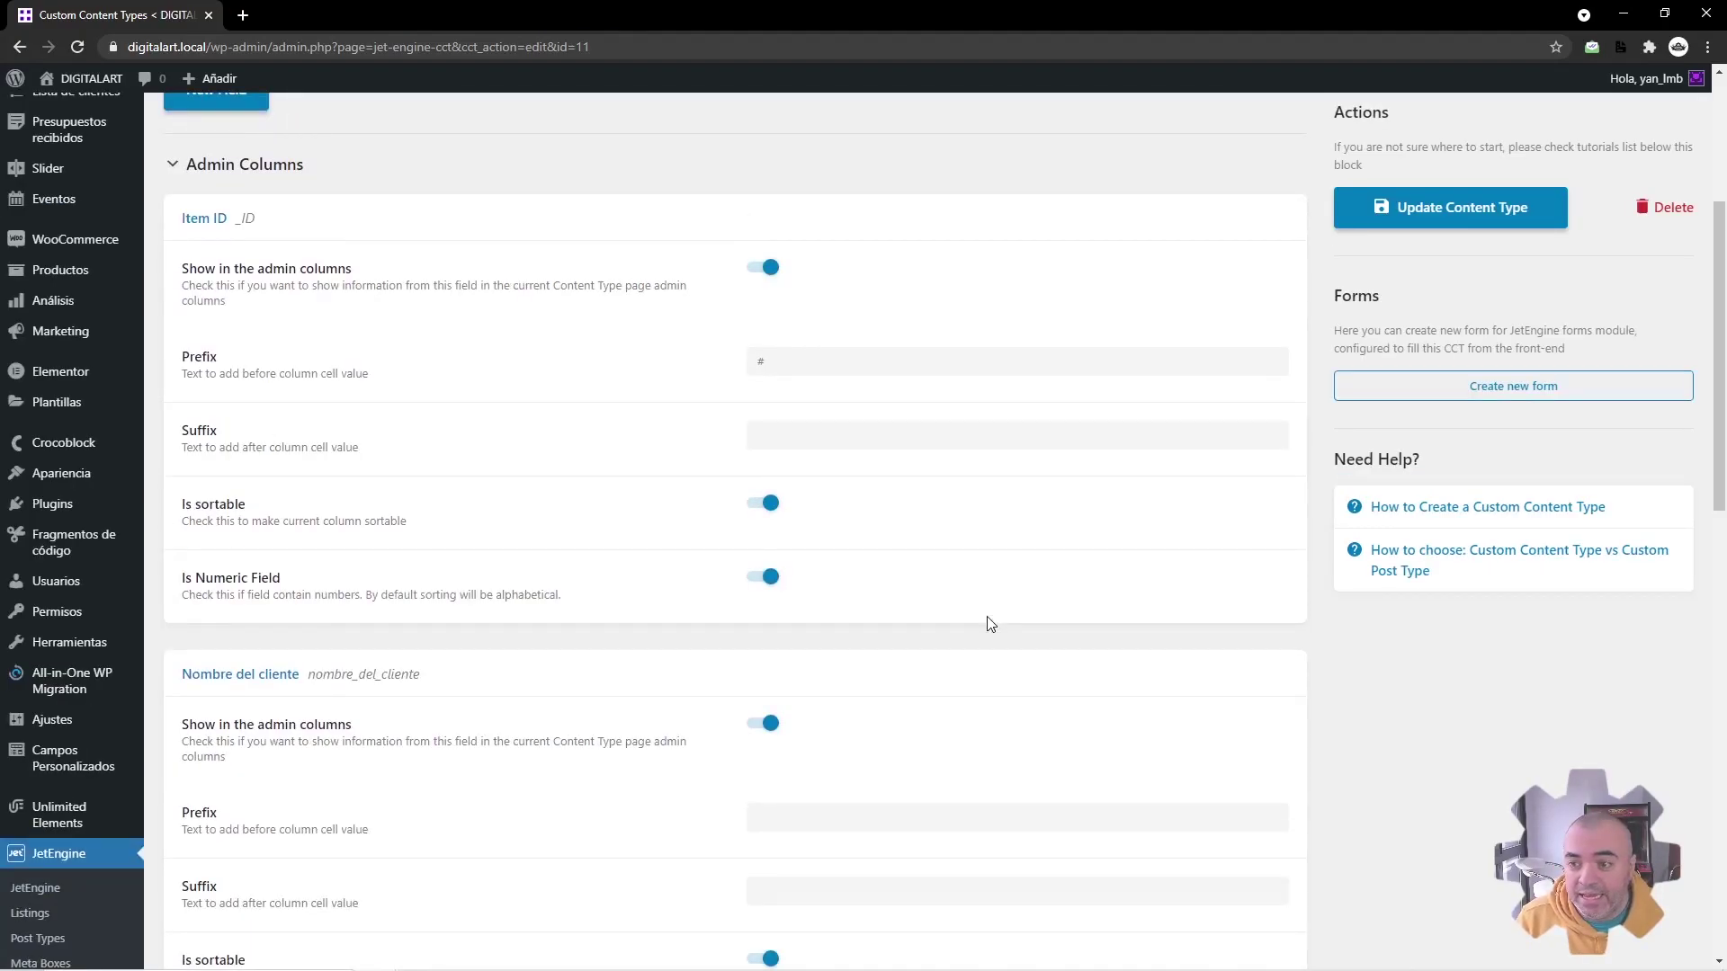
scroll(989, 623, "up", 4)
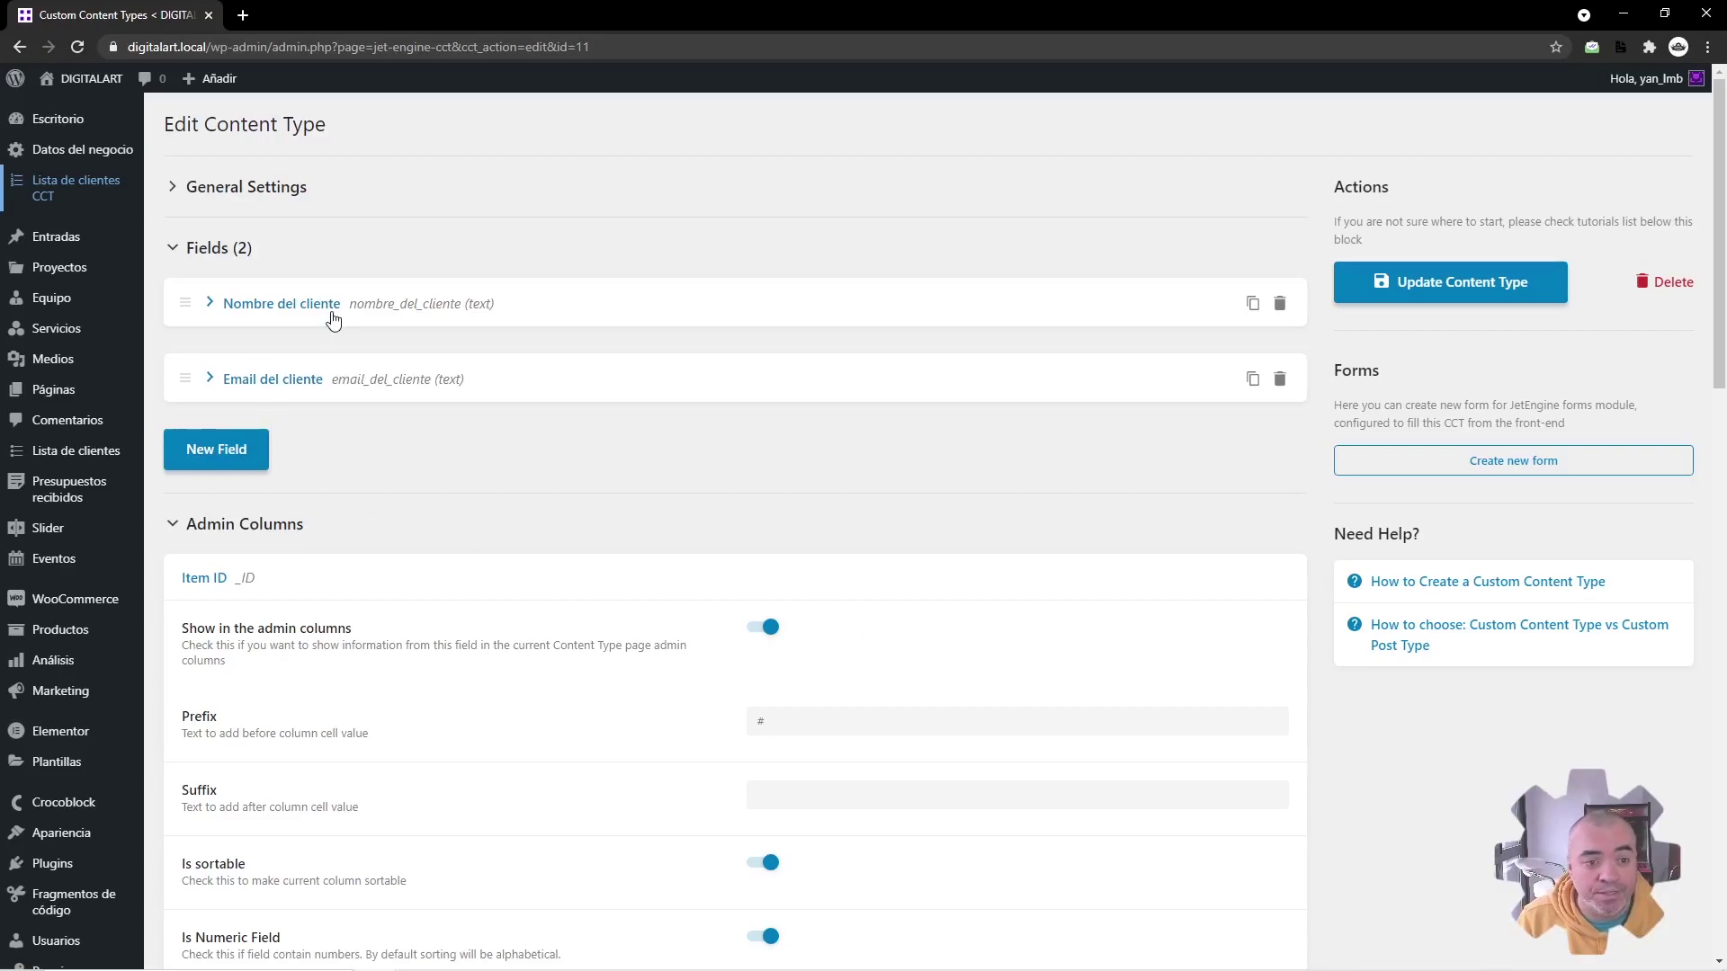
left_click(279, 194)
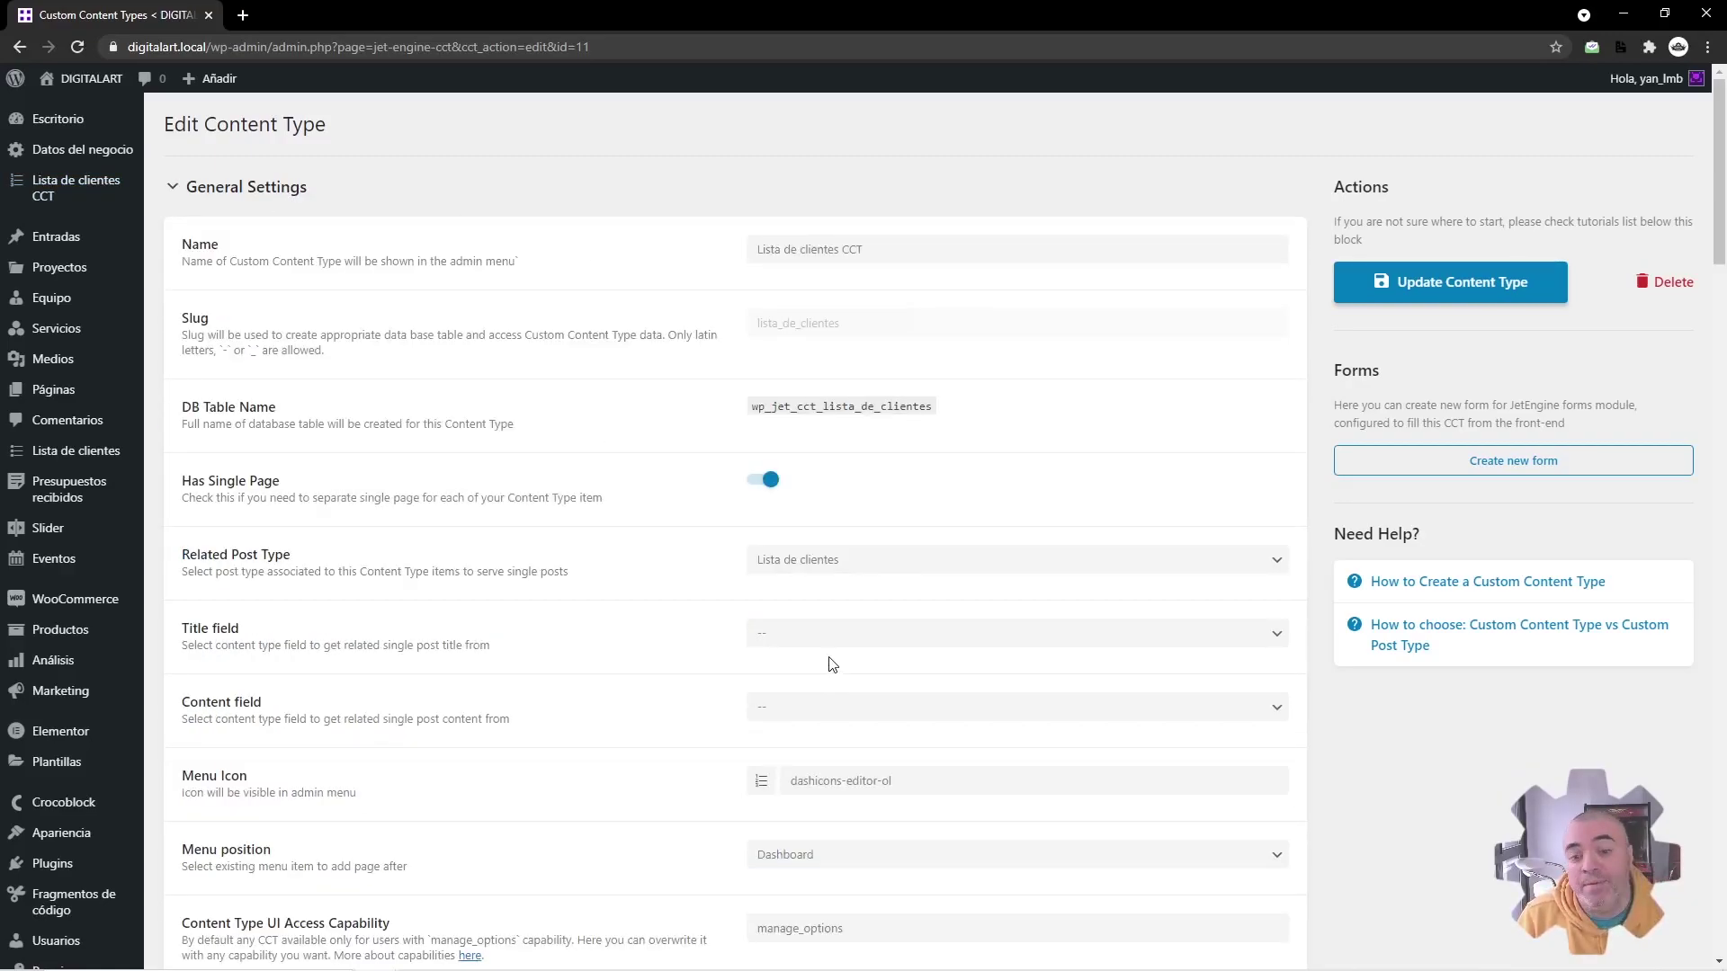
left_click(827, 634)
left_click(802, 655)
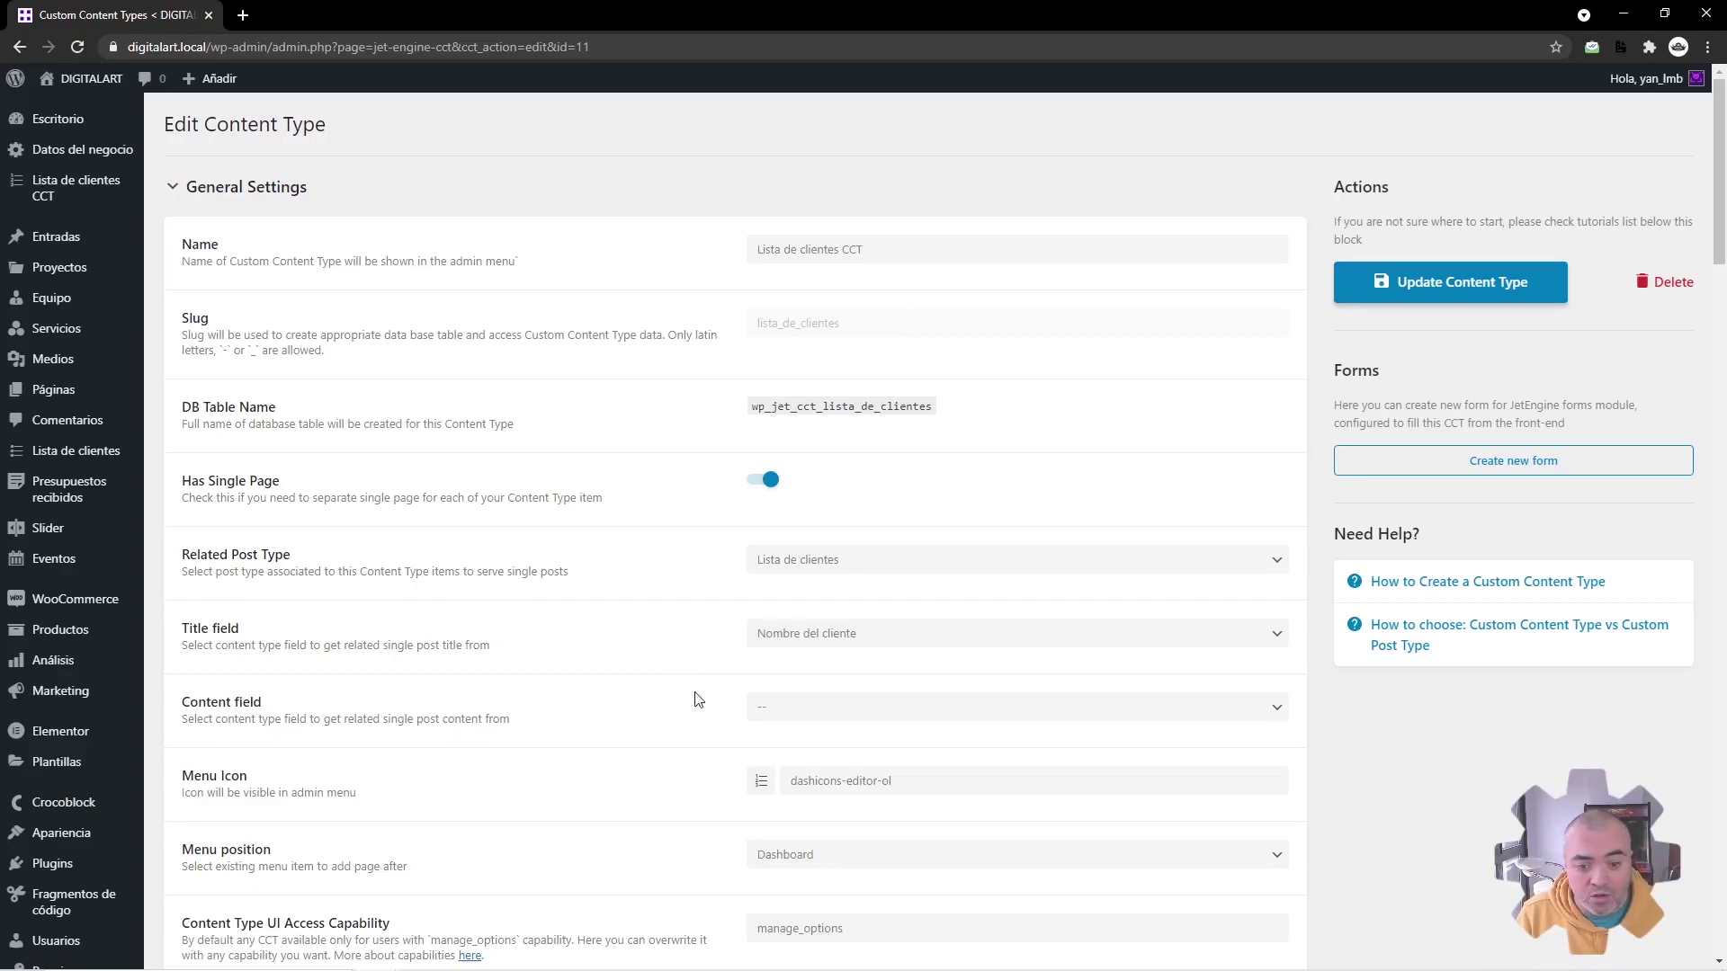
left_click(1463, 280)
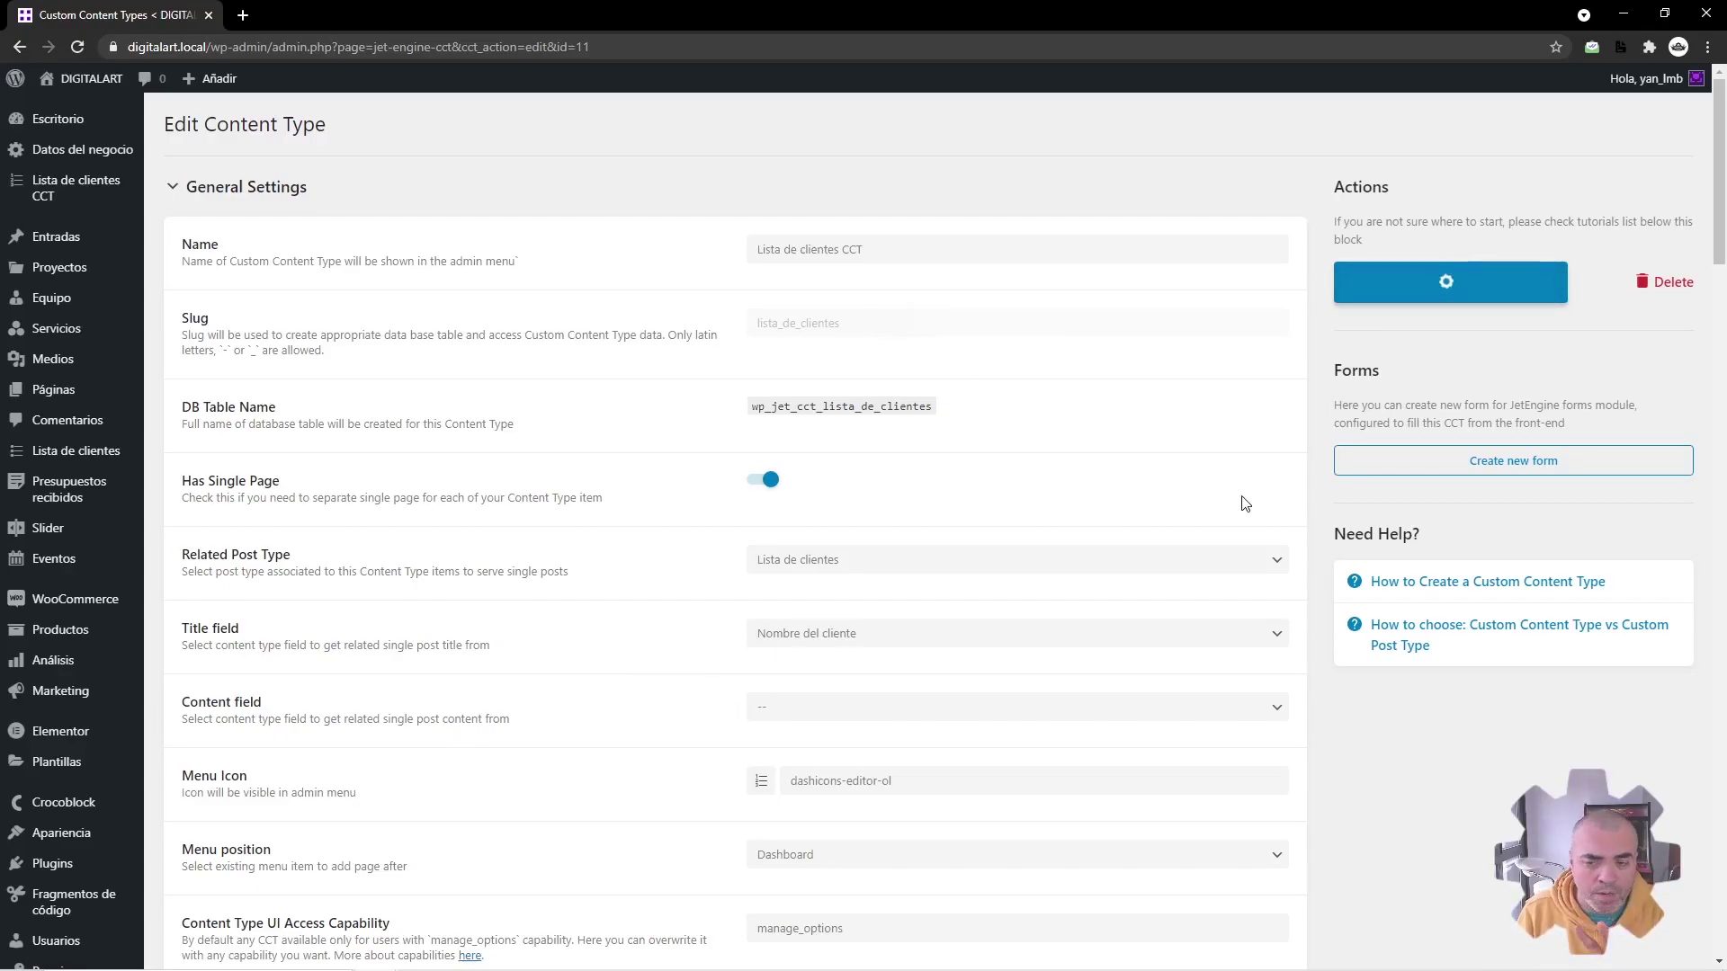
left_click(671, 197)
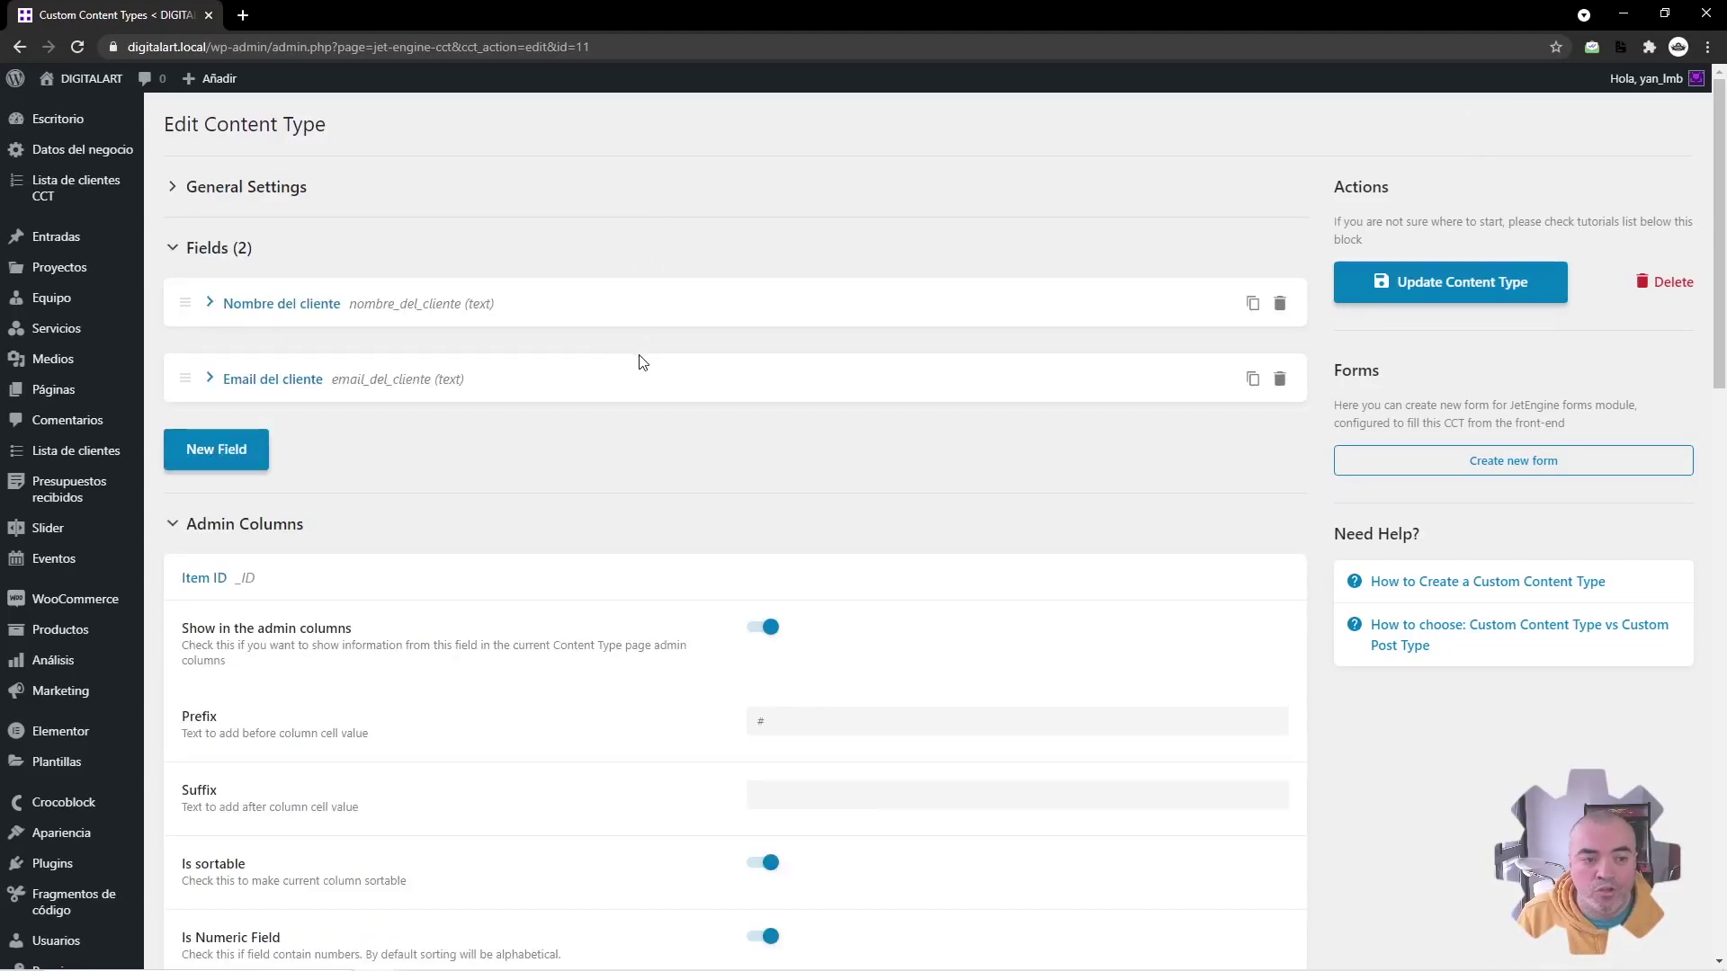
Step: Open the Lista de clientes posts and the Lista de clientes CCT items in new tabs, compare them, and end on the CCT list
middle_click(81, 452)
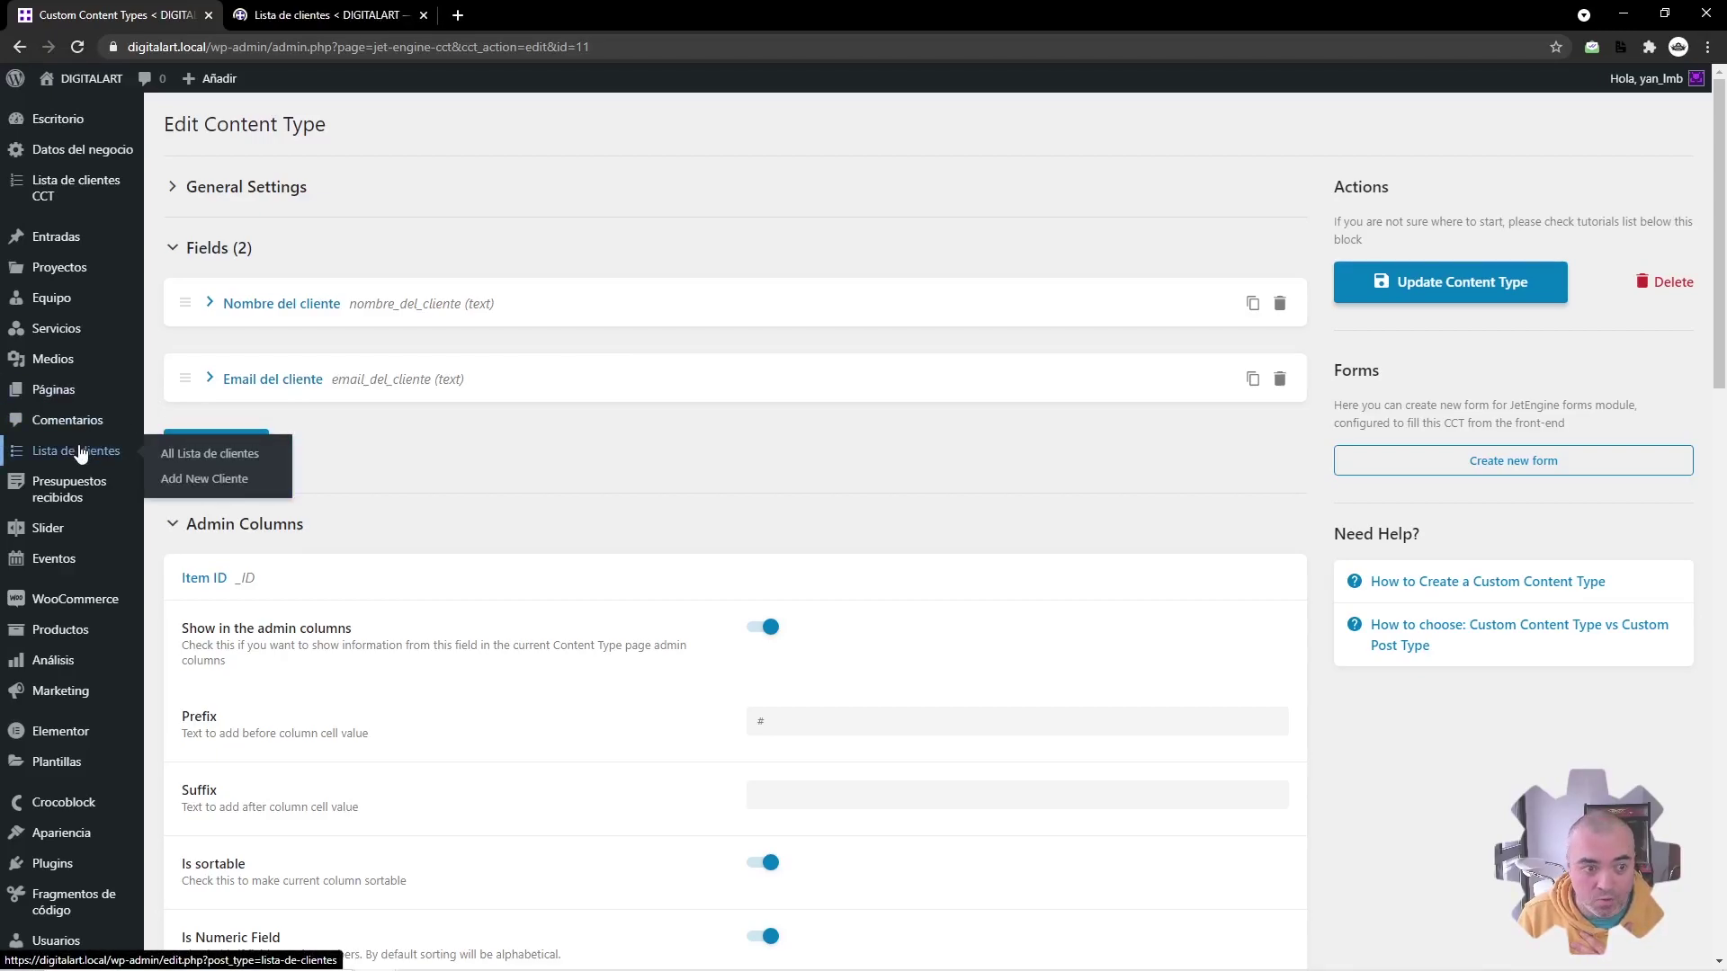
middle_click(103, 199)
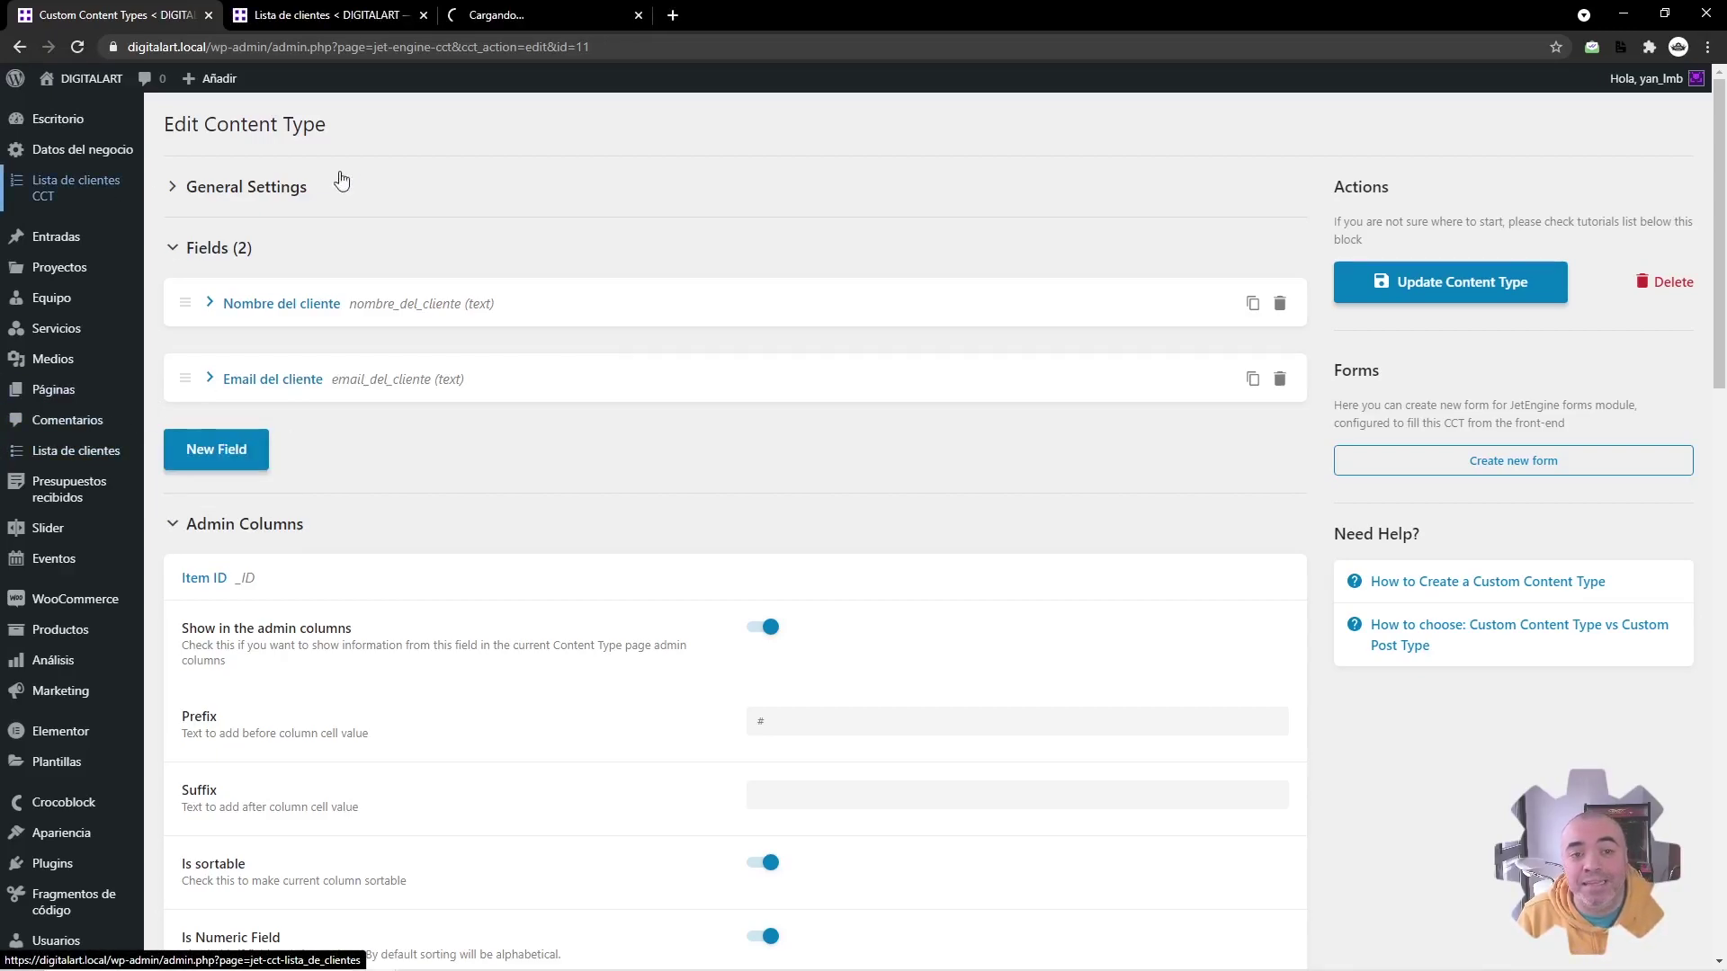
left_click(387, 13)
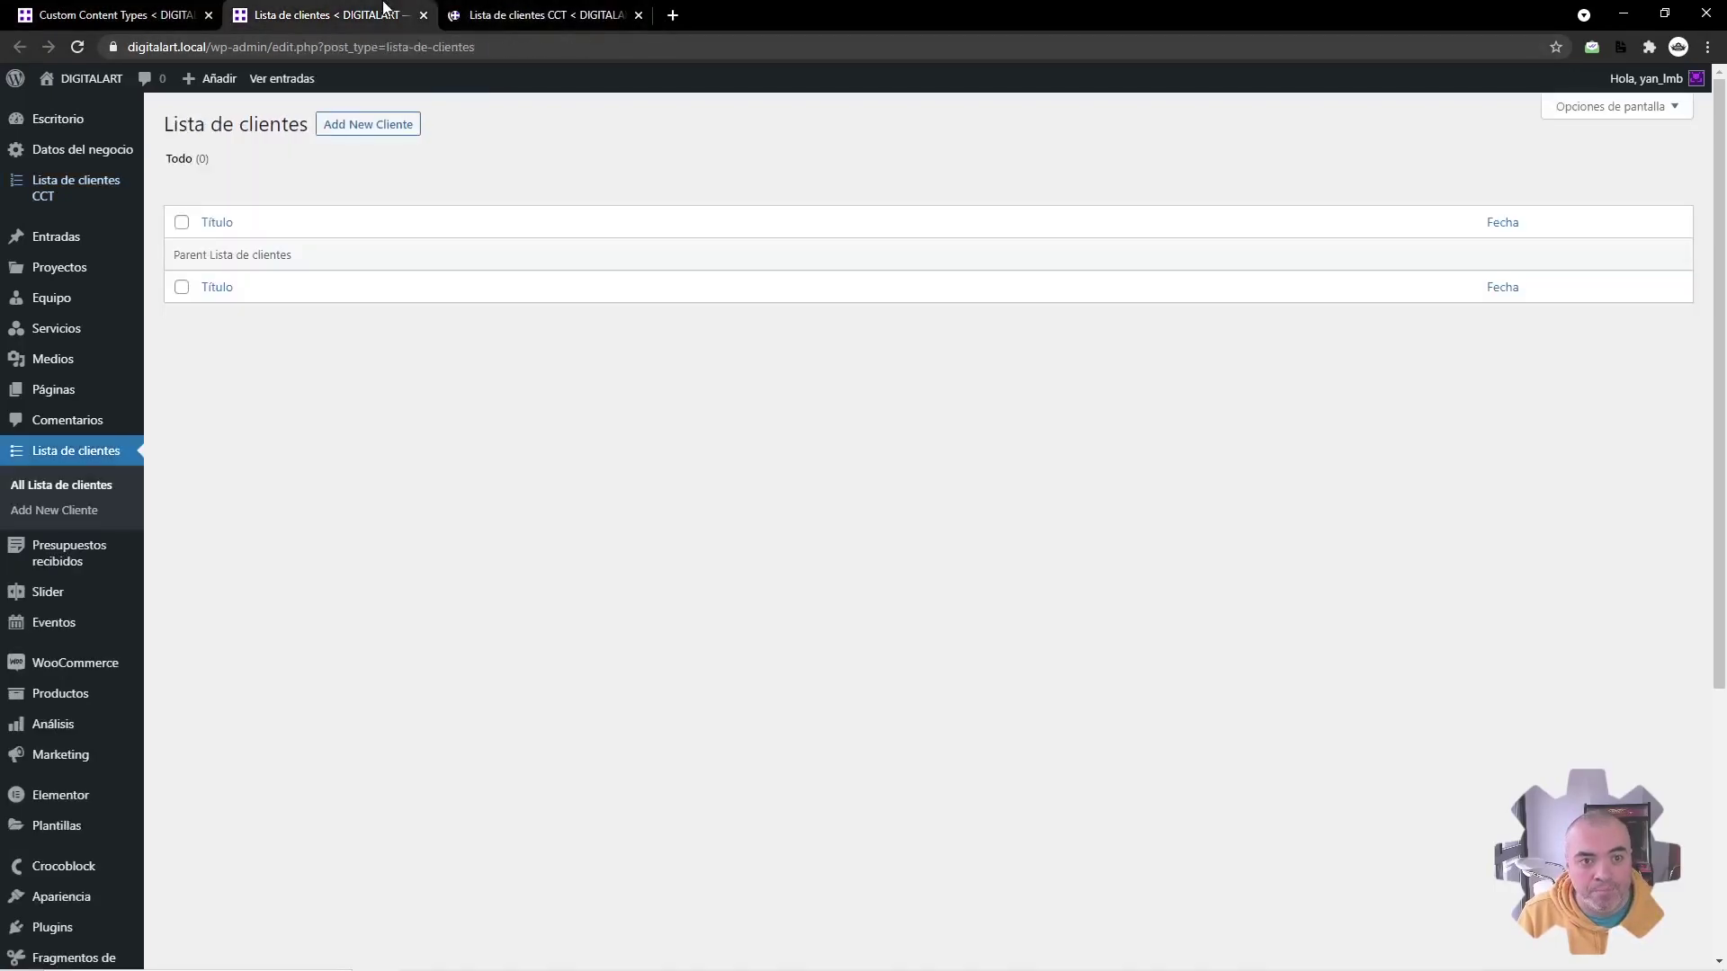
left_click(504, 12)
left_click(343, 11)
left_click(528, 12)
left_click(367, 11)
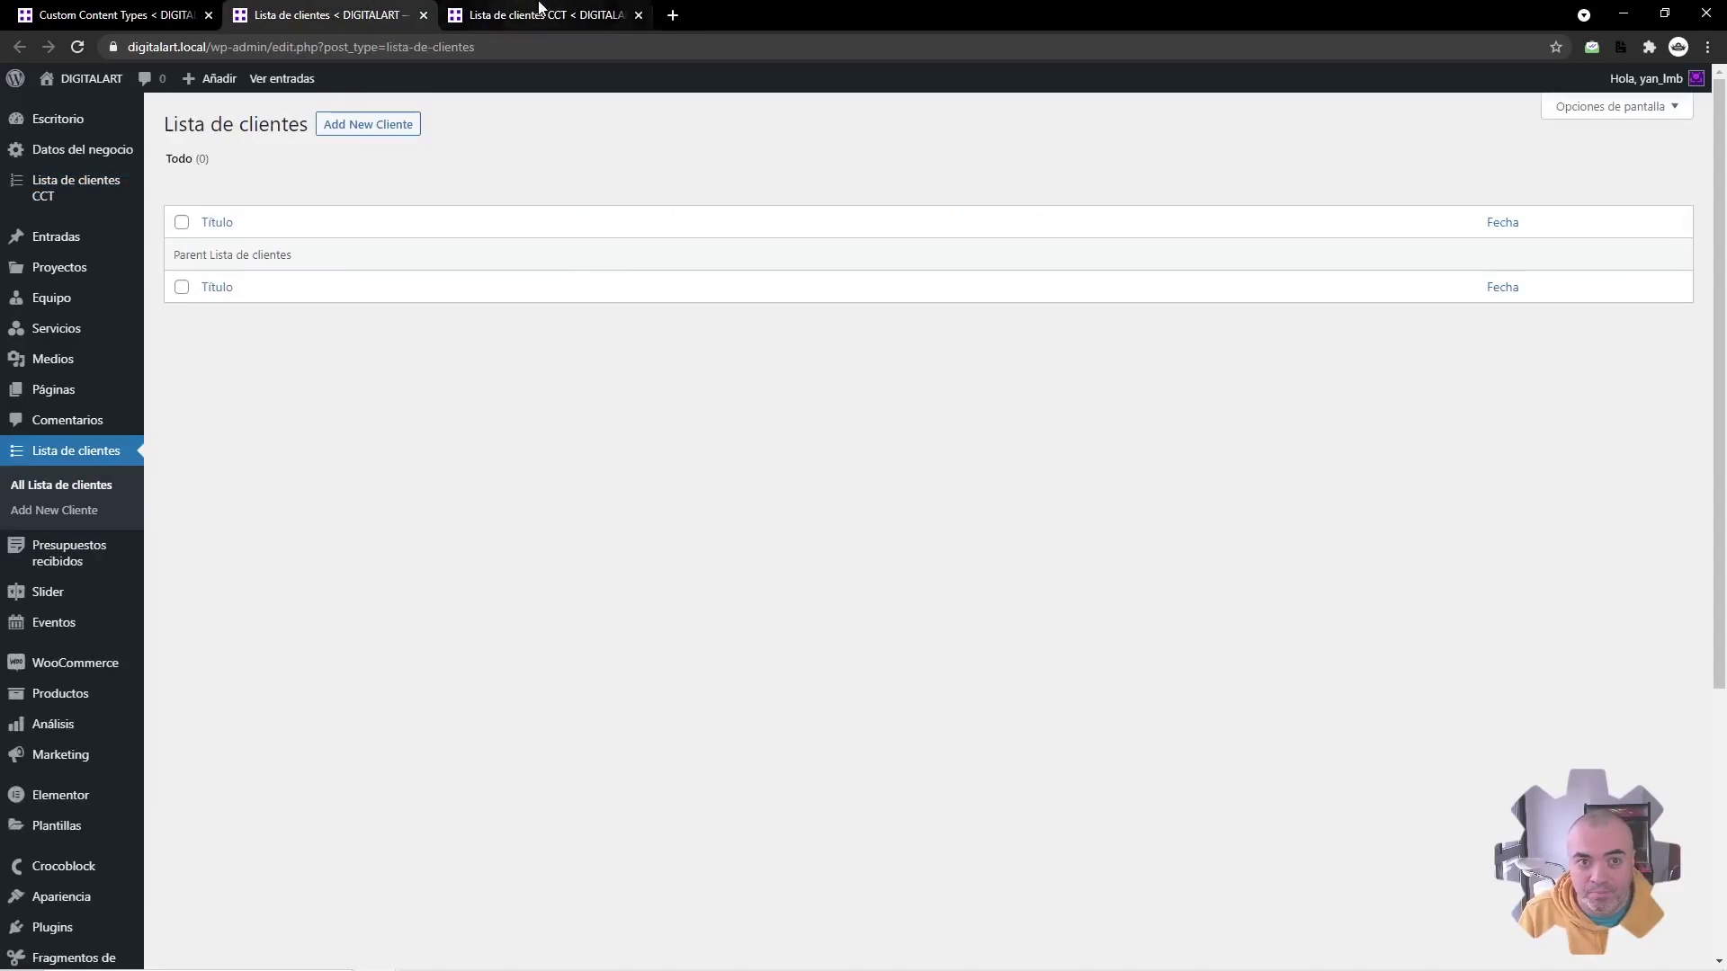
left_click(491, 18)
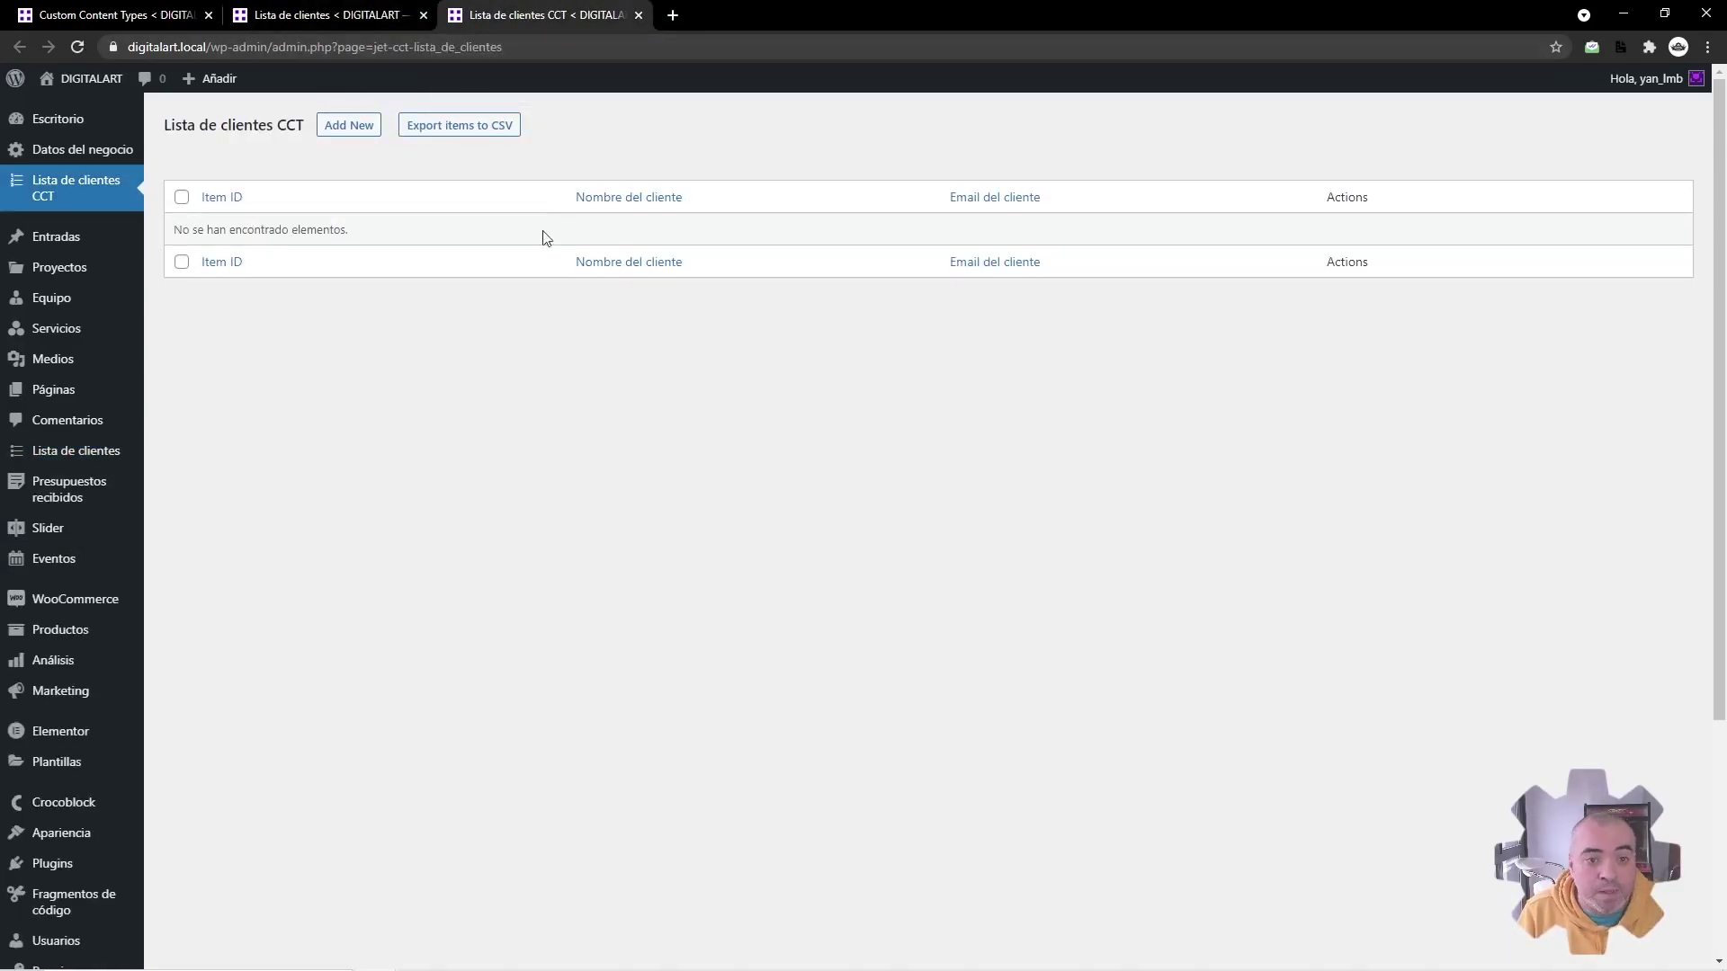
Step: Start a CSV export of CCT items for published status filtered by Email del cliente, then cancel it
left_click(430, 127)
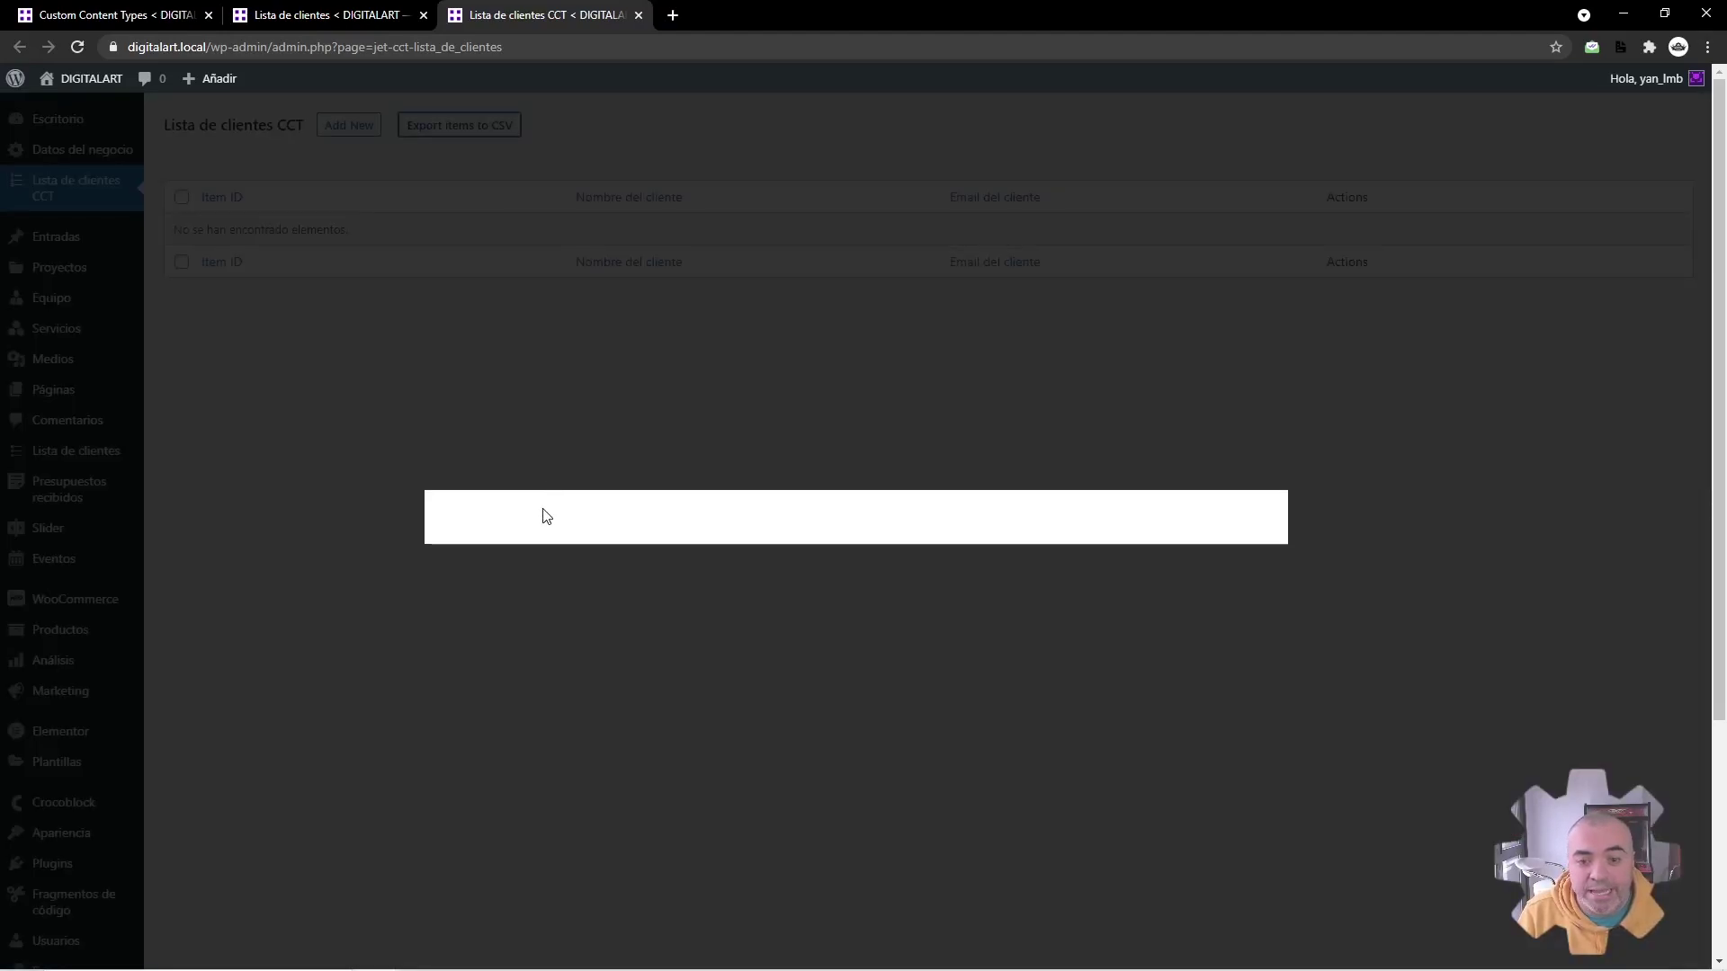
left_click(578, 433)
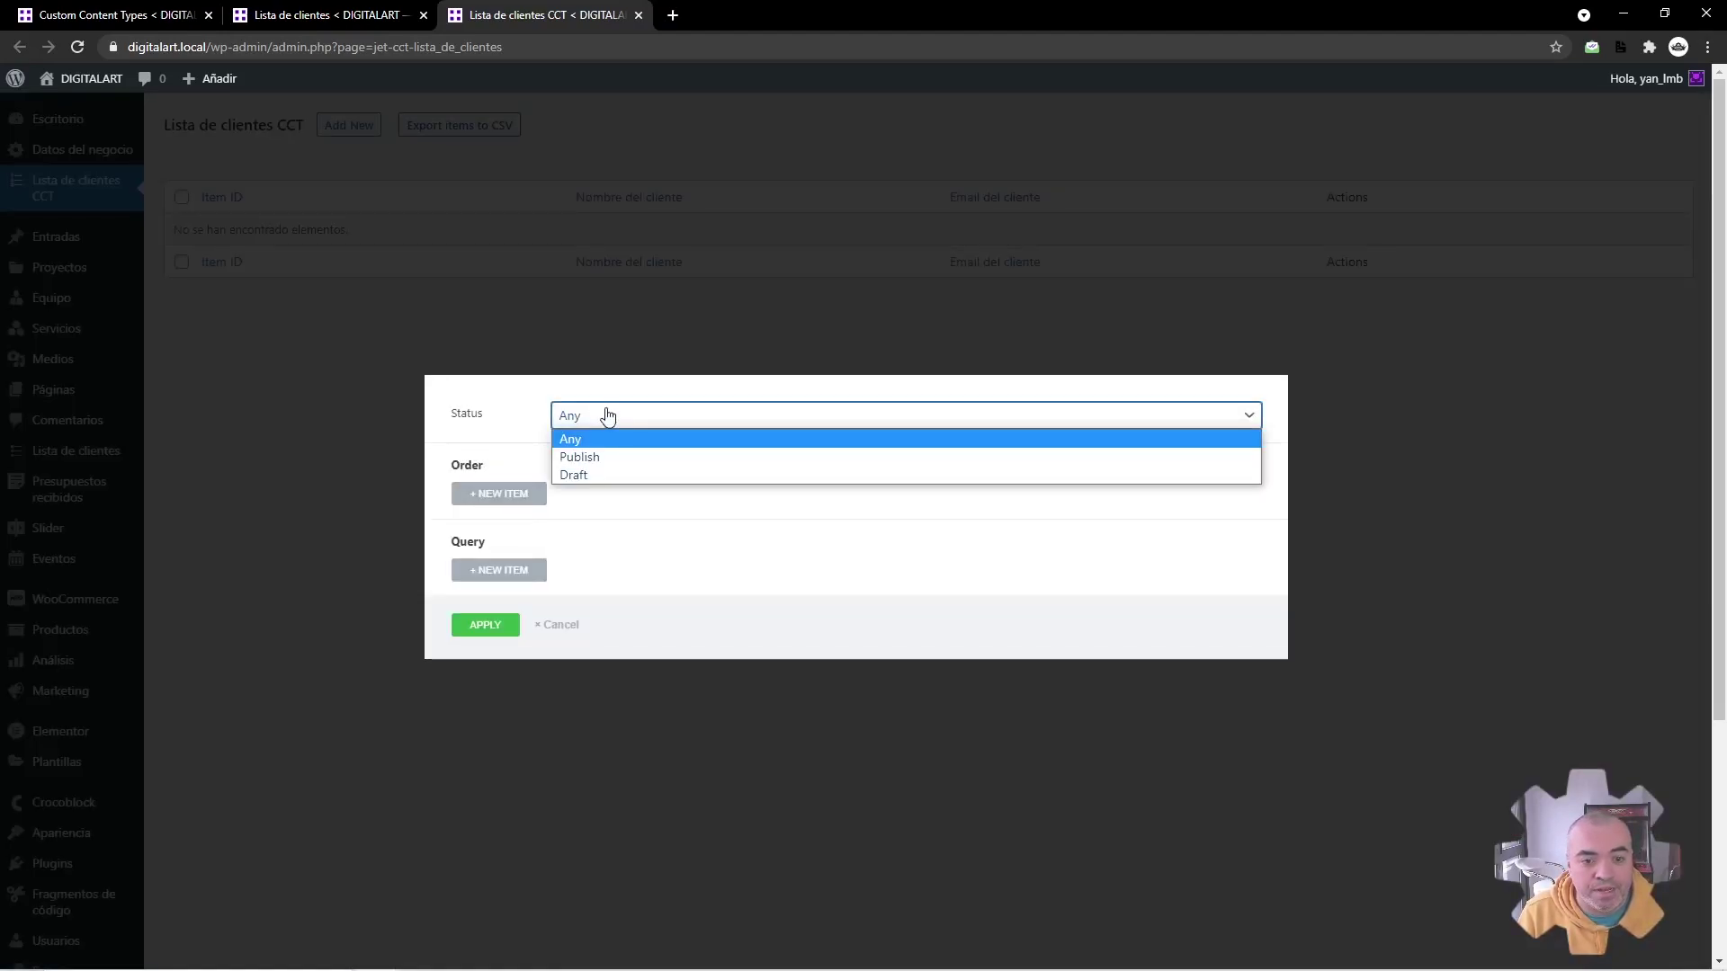
left_click(579, 451)
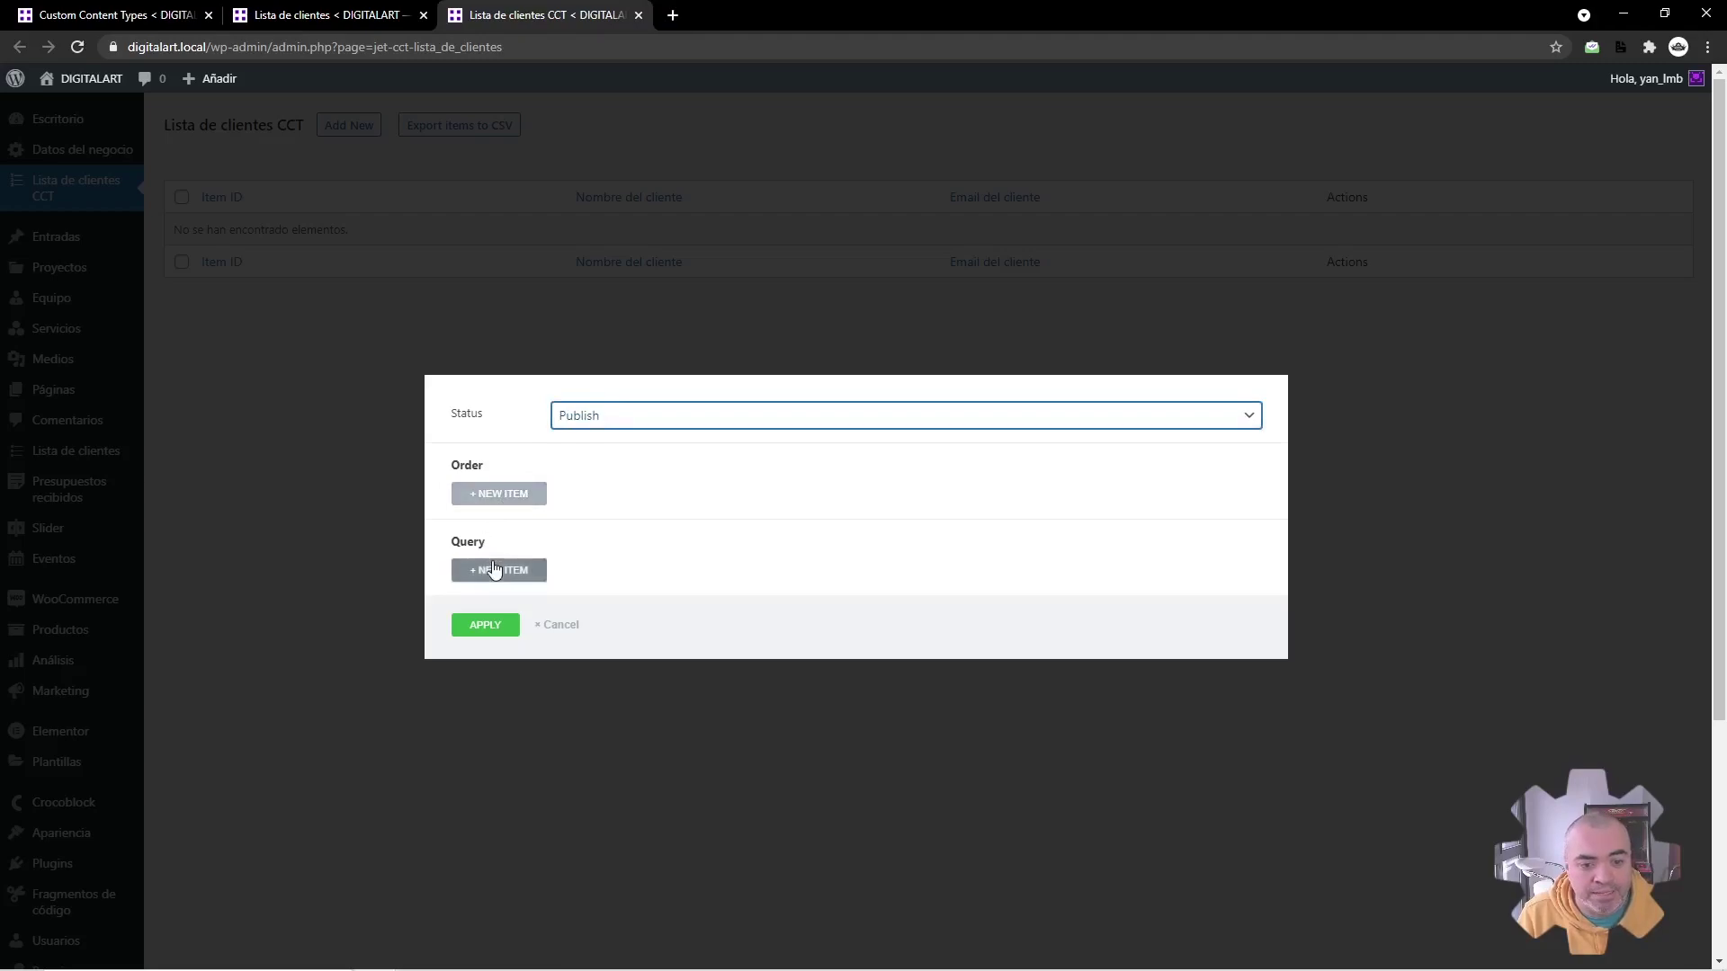
left_click(503, 570)
left_click(566, 553)
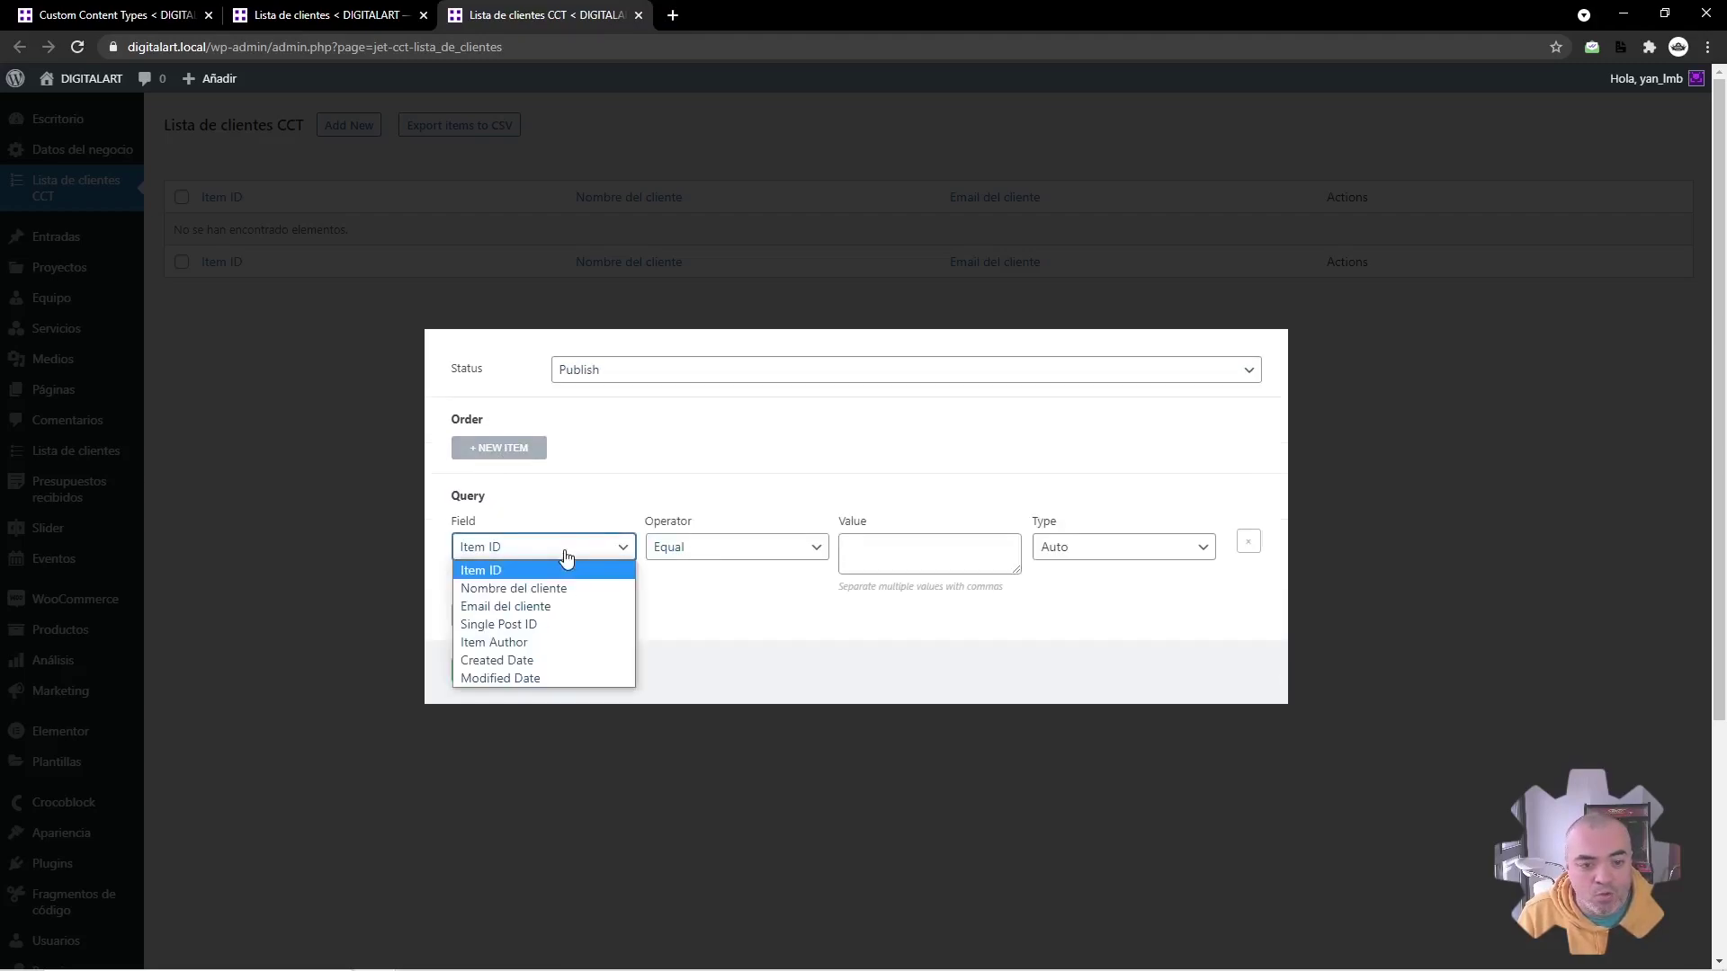
left_click(505, 607)
left_click(851, 557)
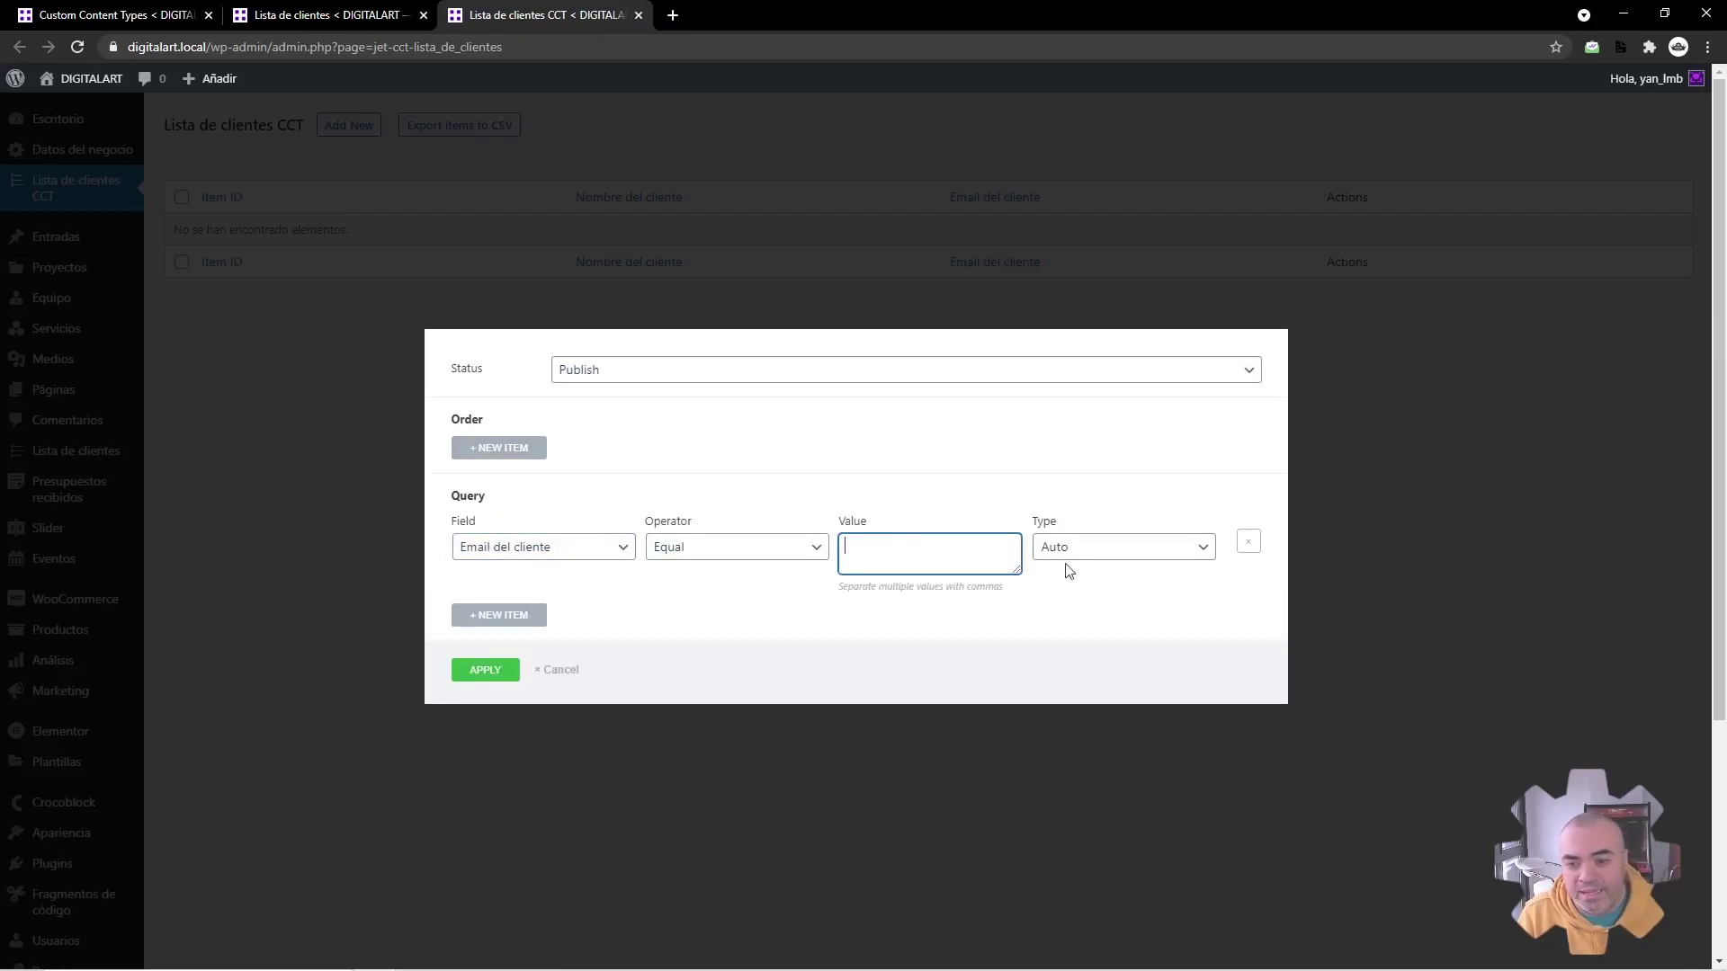
left_click(558, 671)
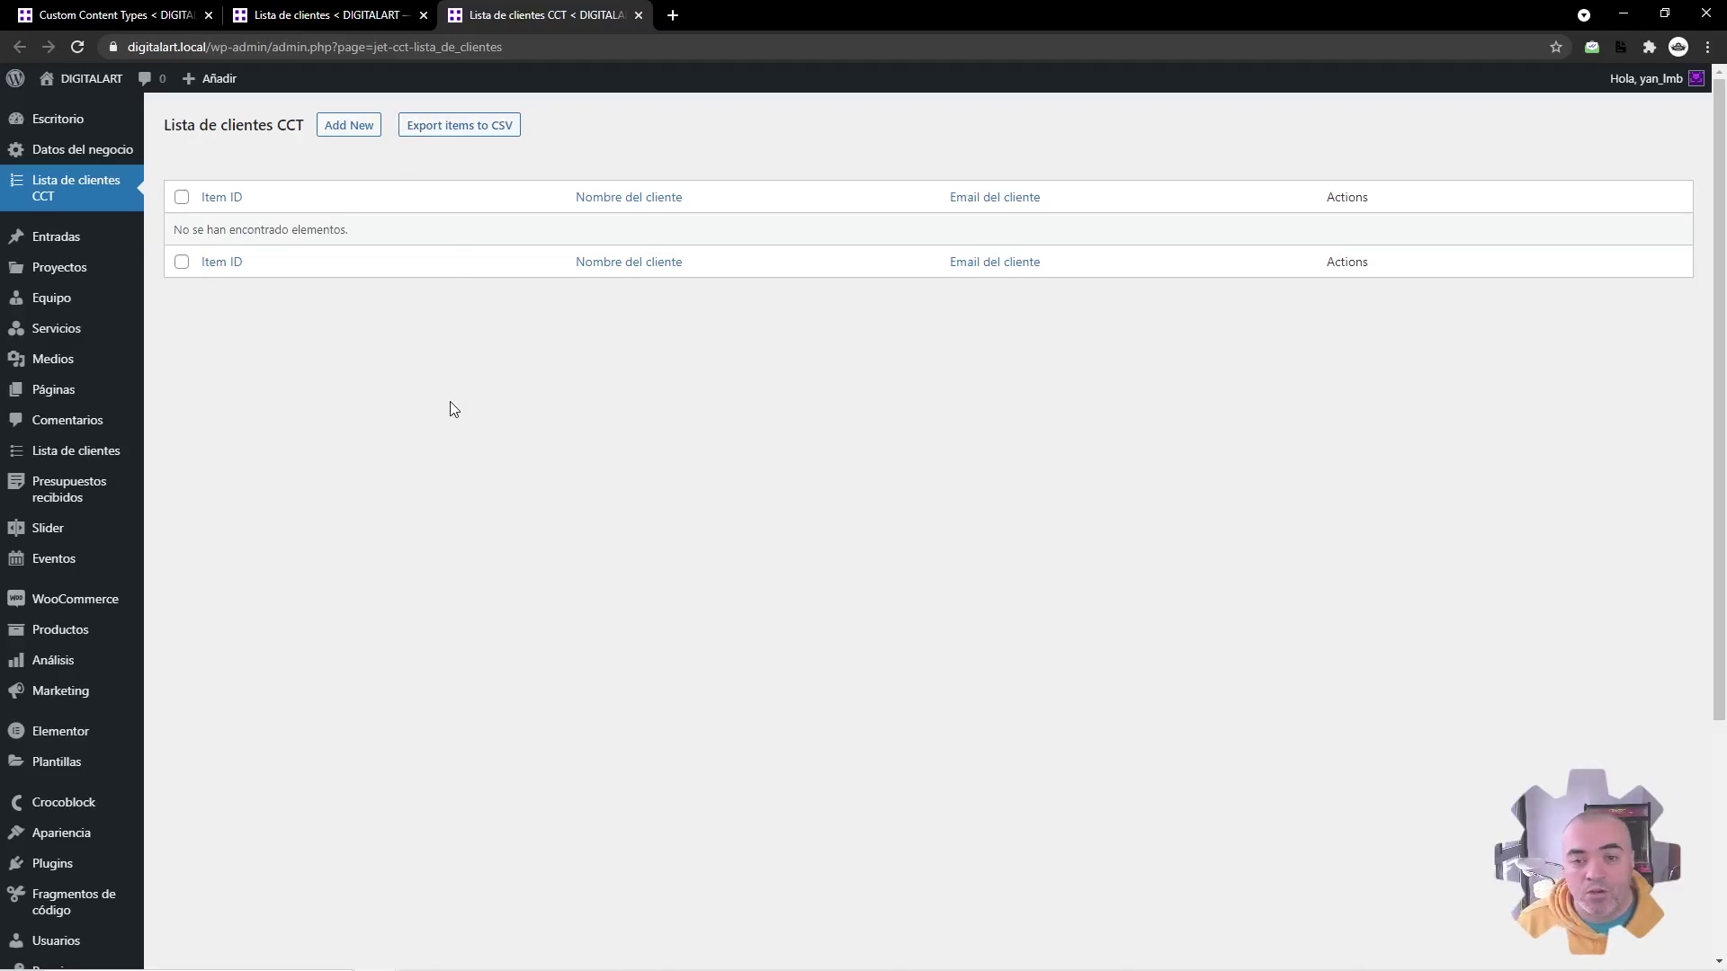
Step: Check the client post list, then open the Add New form for a Lista de clientes CCT item
left_click(400, 13)
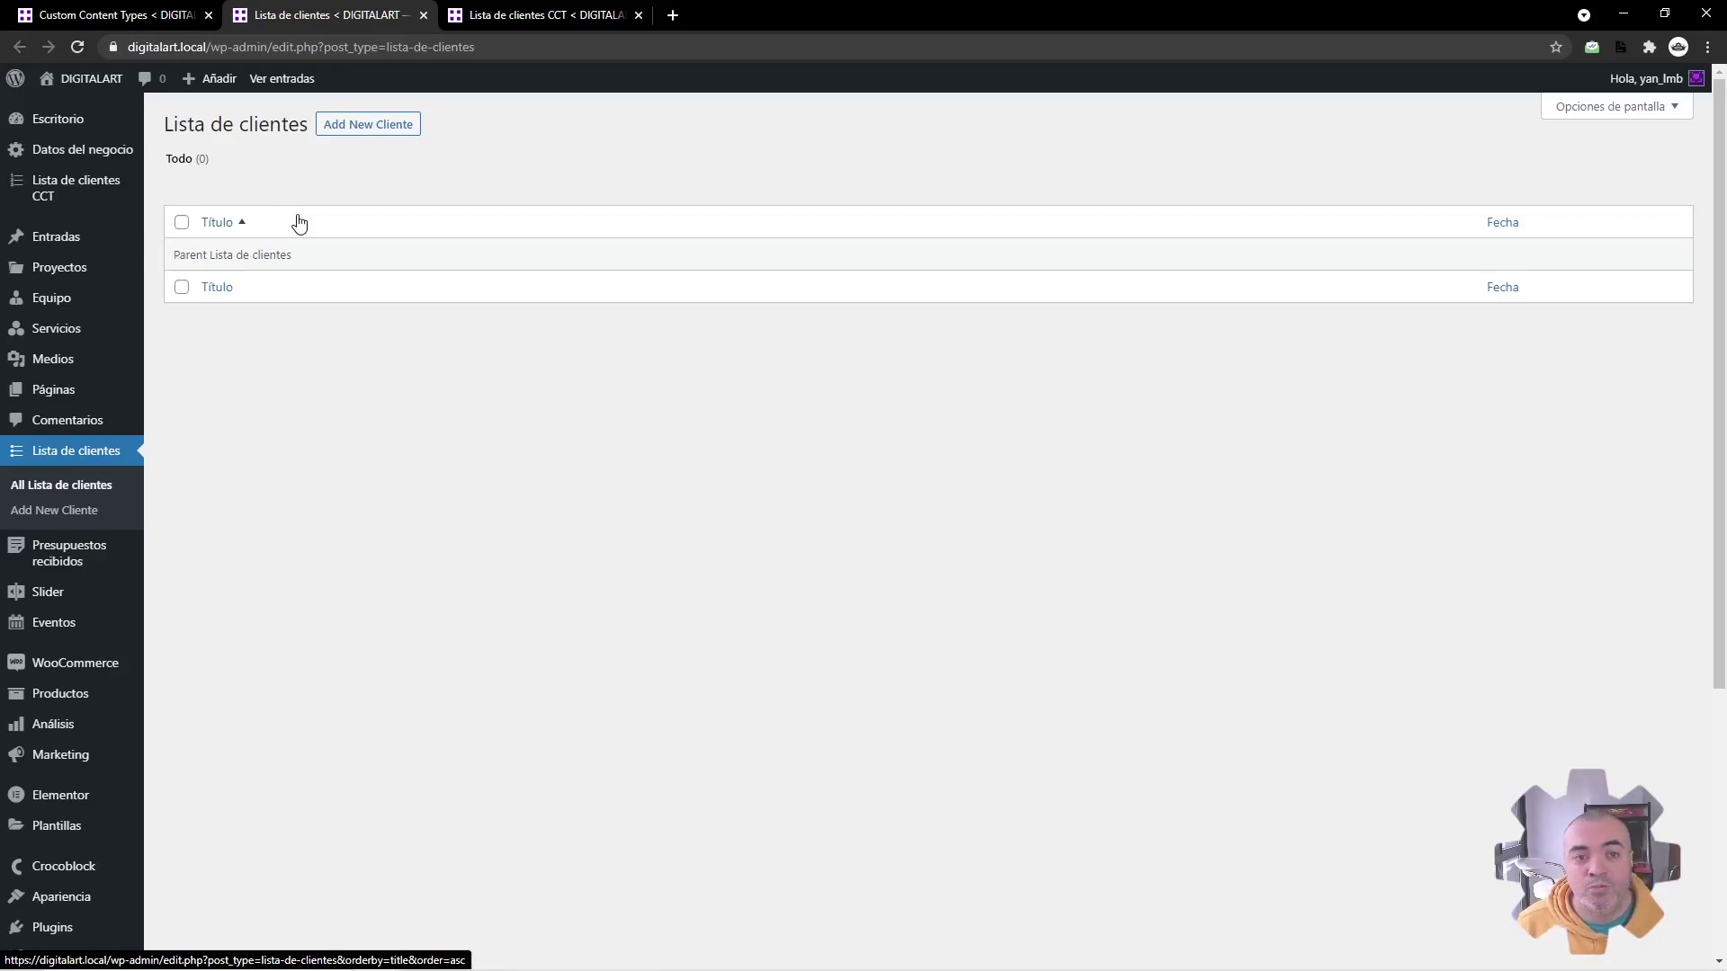
left_click(539, 14)
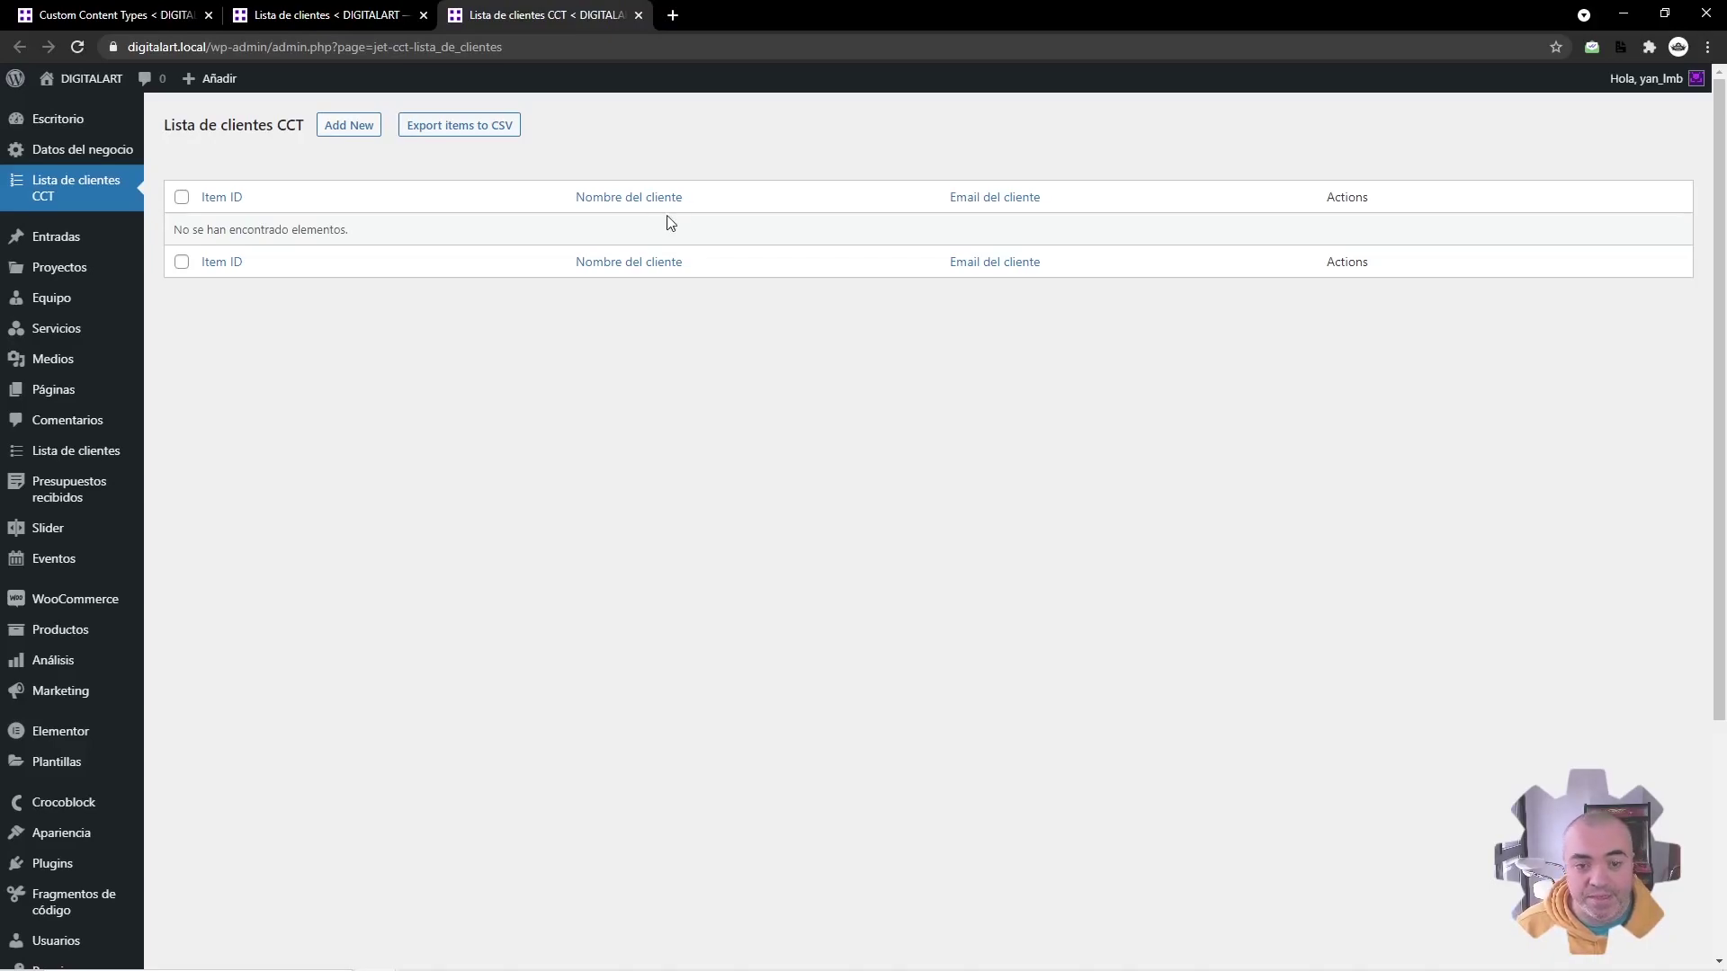
left_click(358, 133)
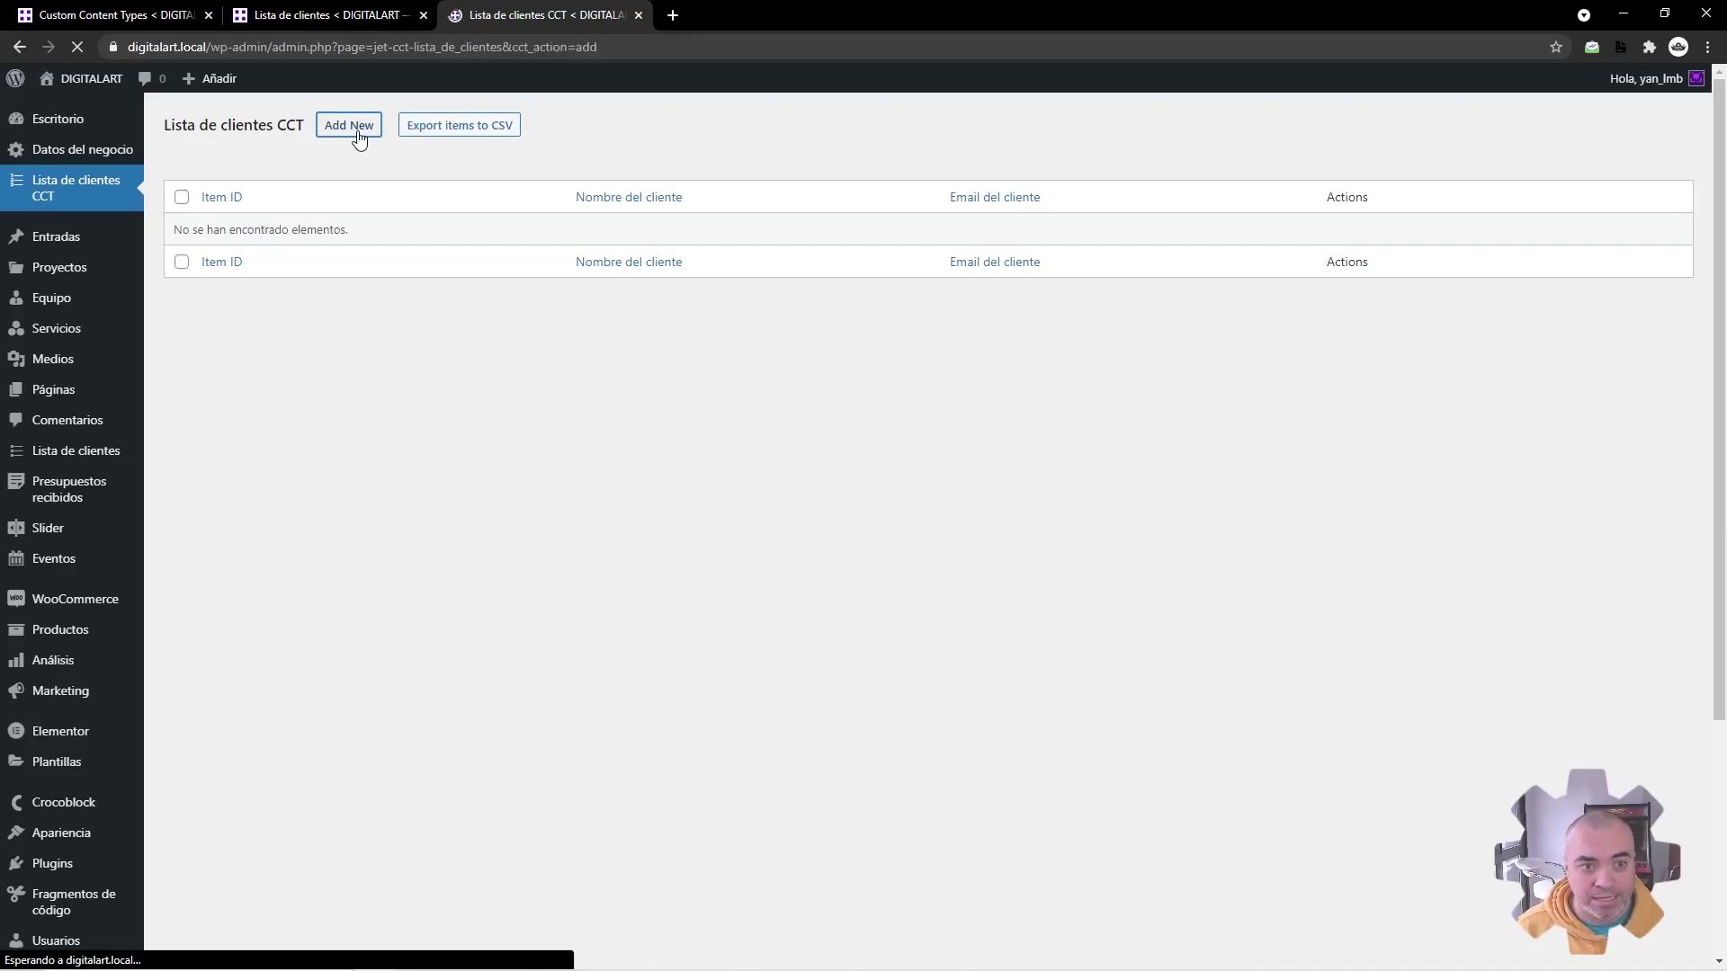
Step: Fill in the client's full name and e-mail address and add the CCT item
left_click(618, 235)
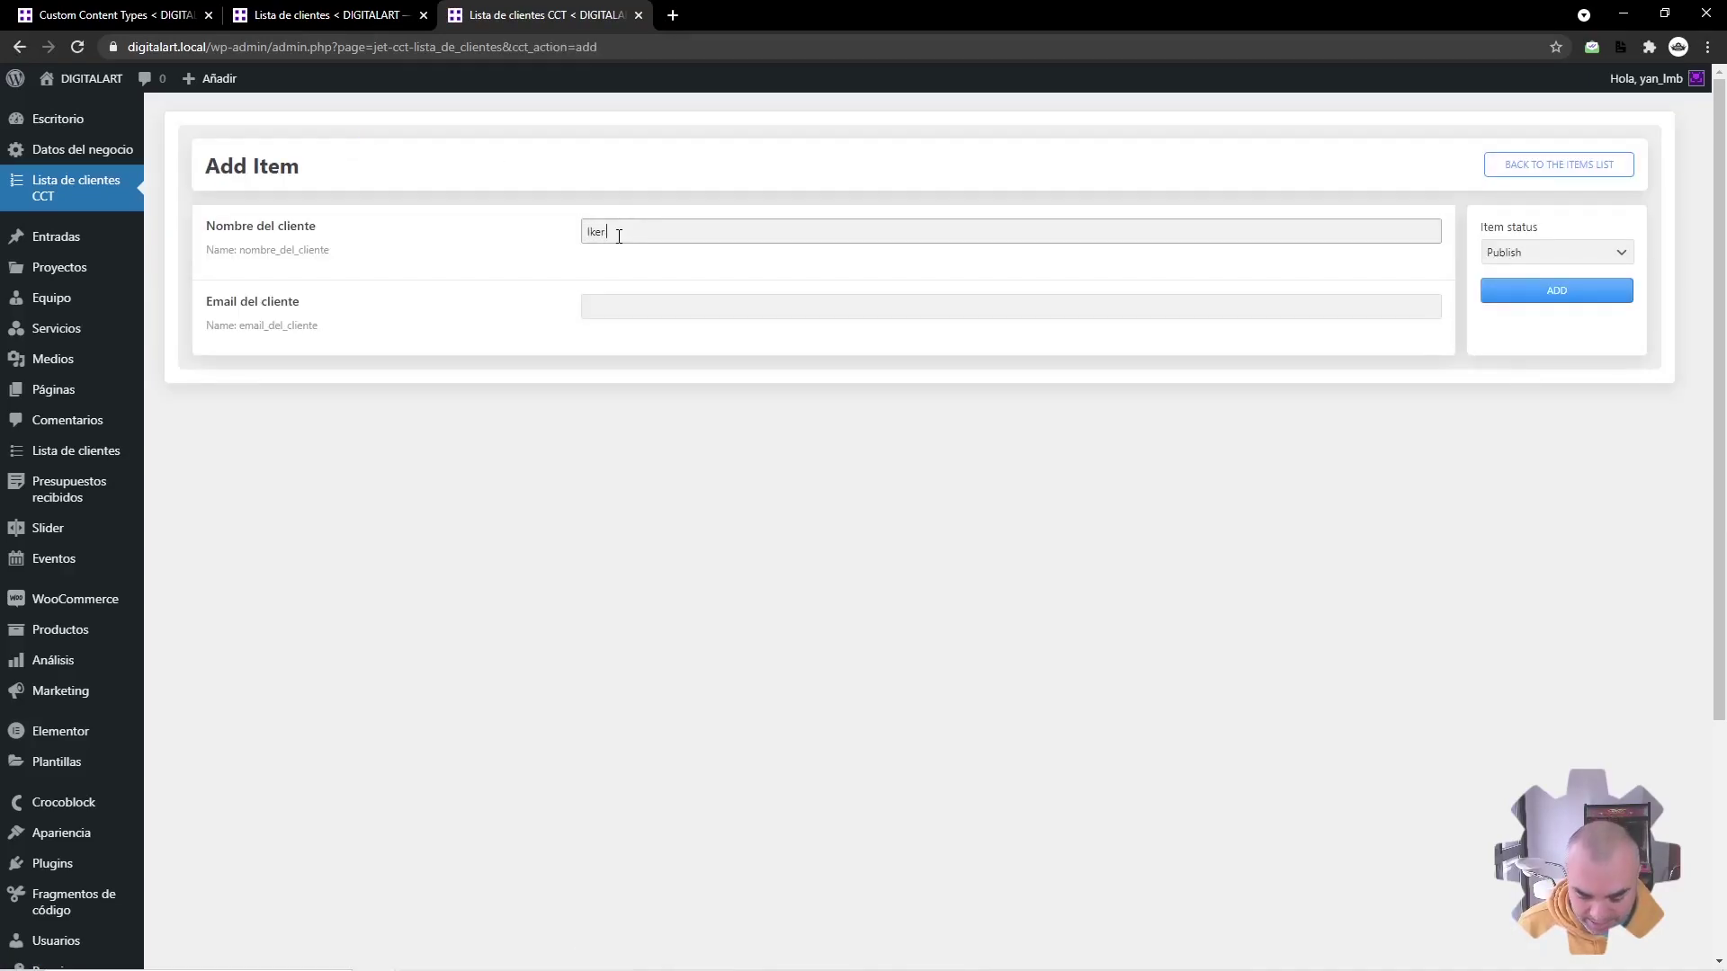
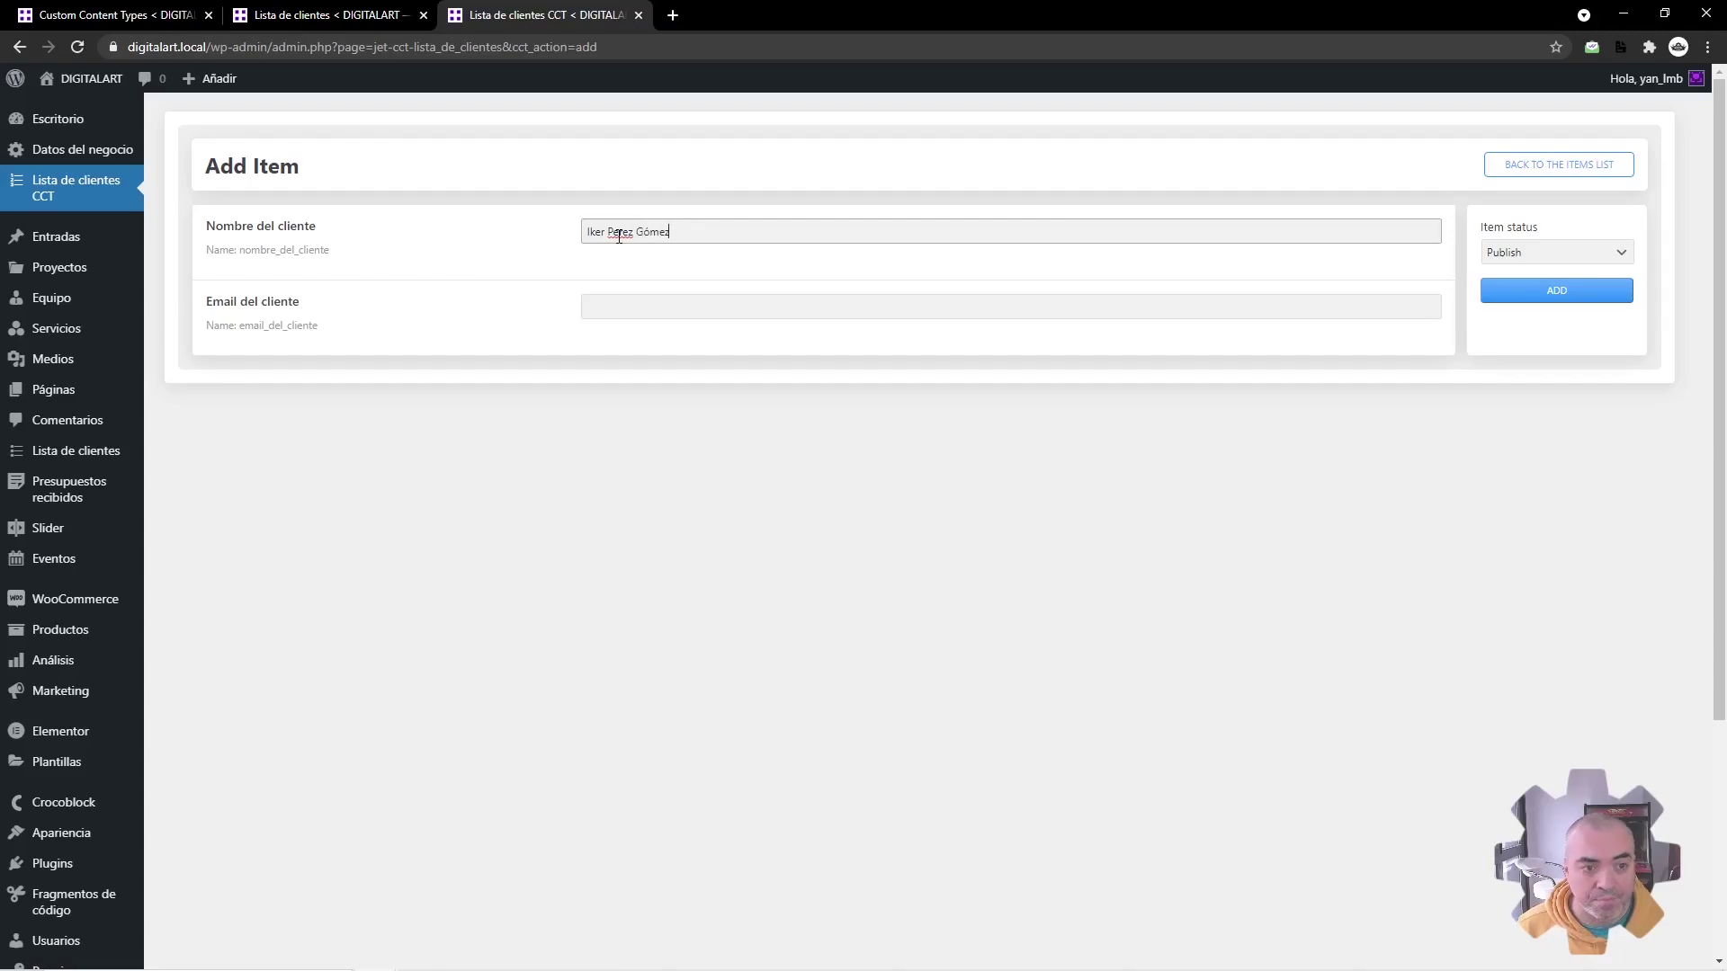
key("Tab")
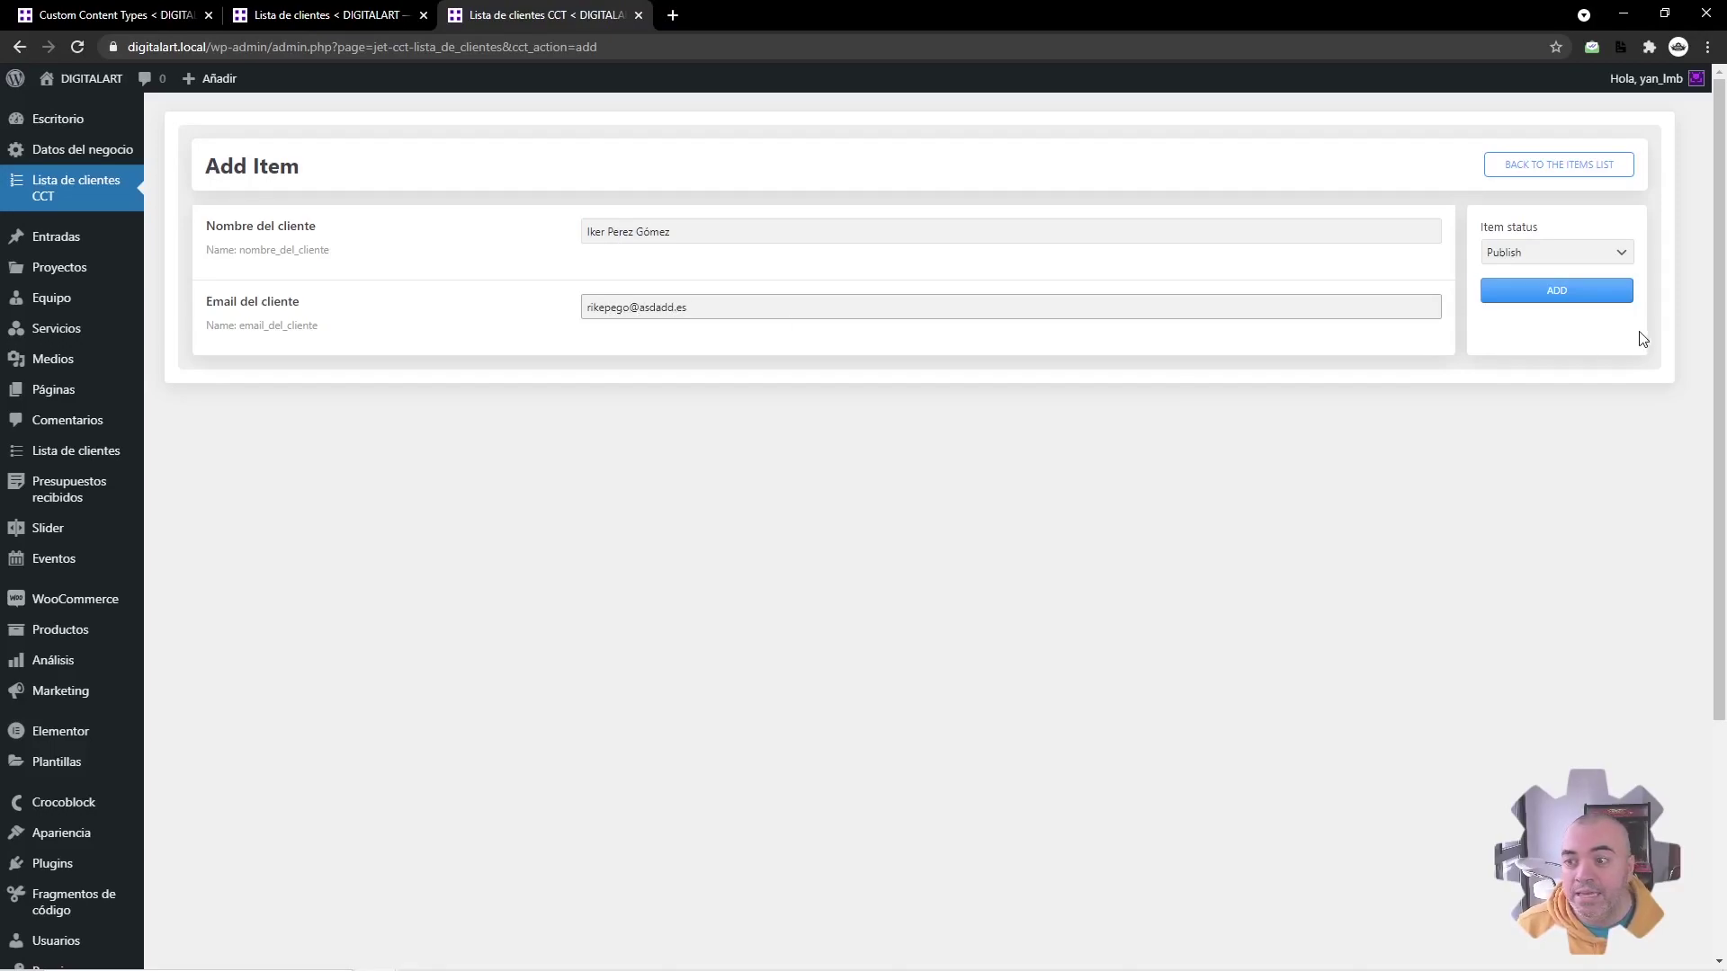
left_click(1581, 295)
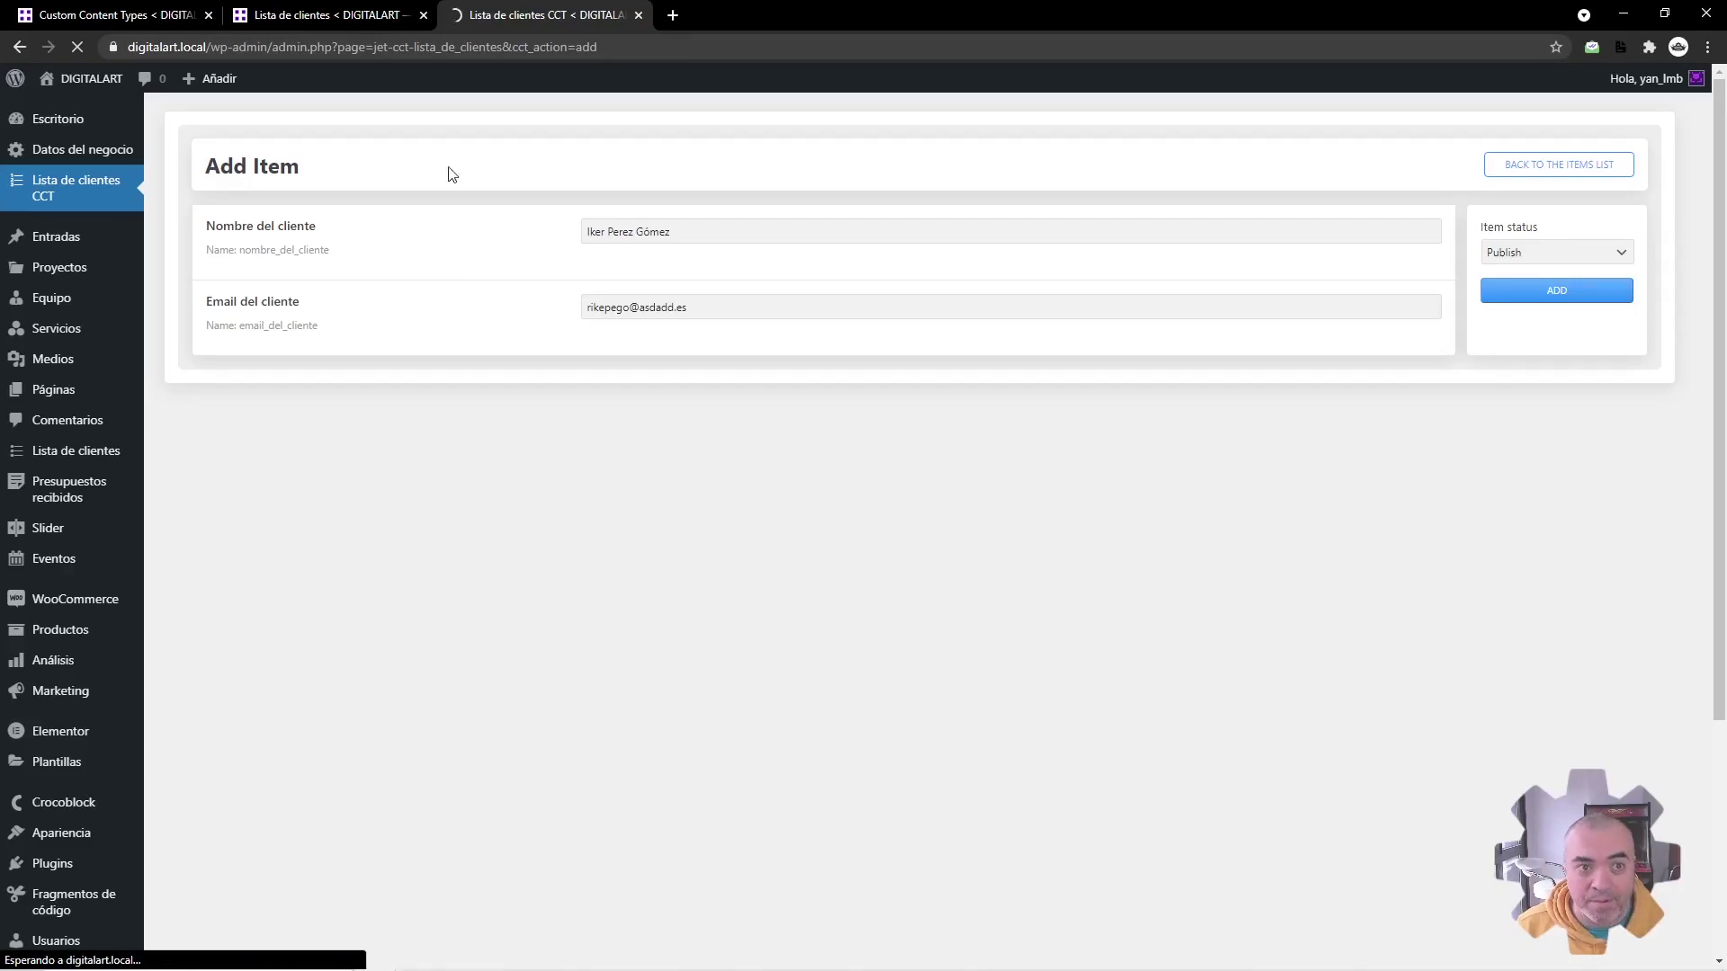
Step: Reload the regular client posts list, then return to the Lista de clientes CCT items
left_click(345, 14)
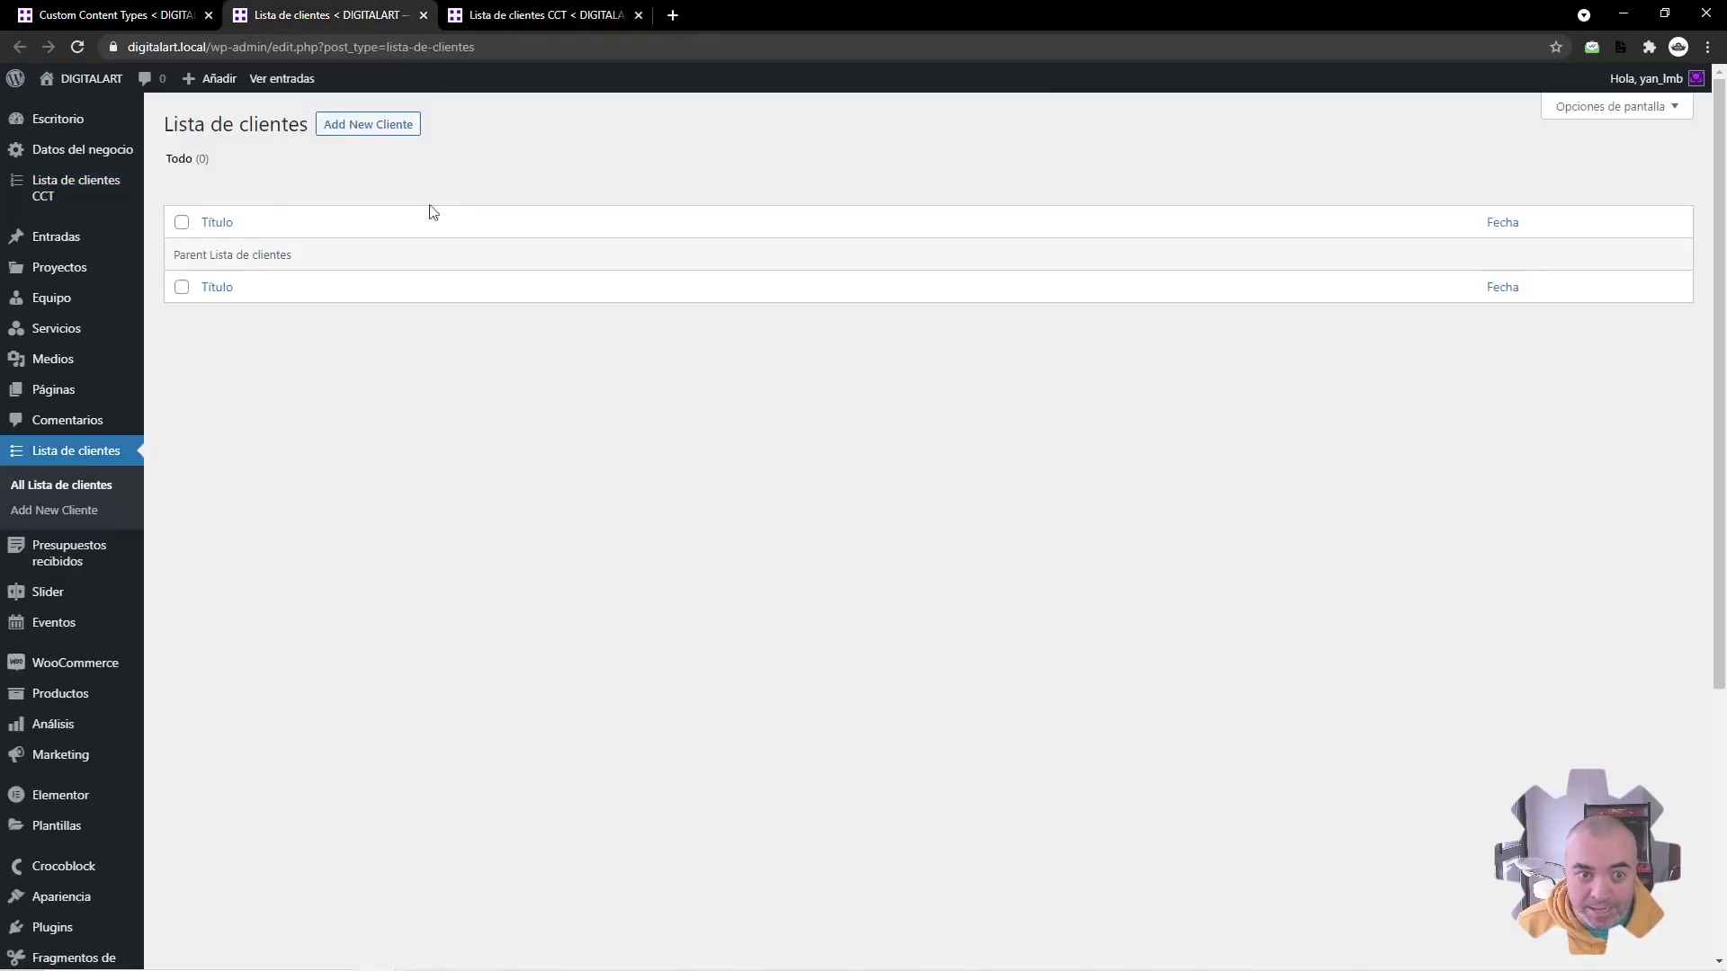
key("F5")
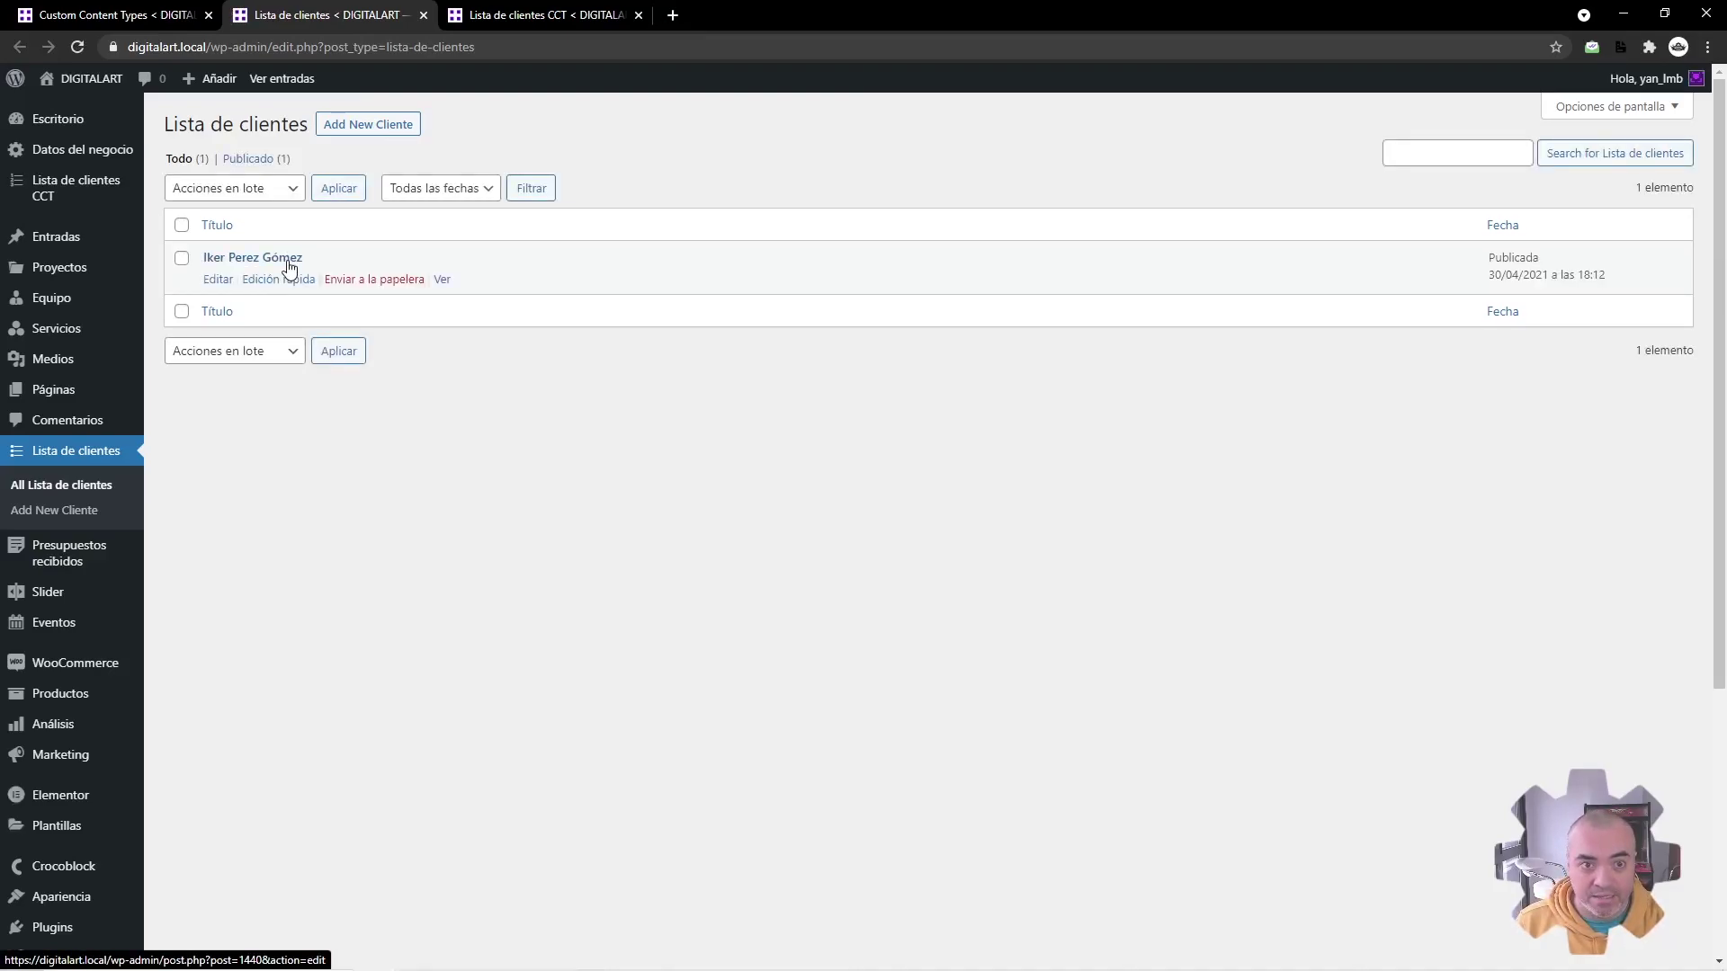
key("ctrl+Tab")
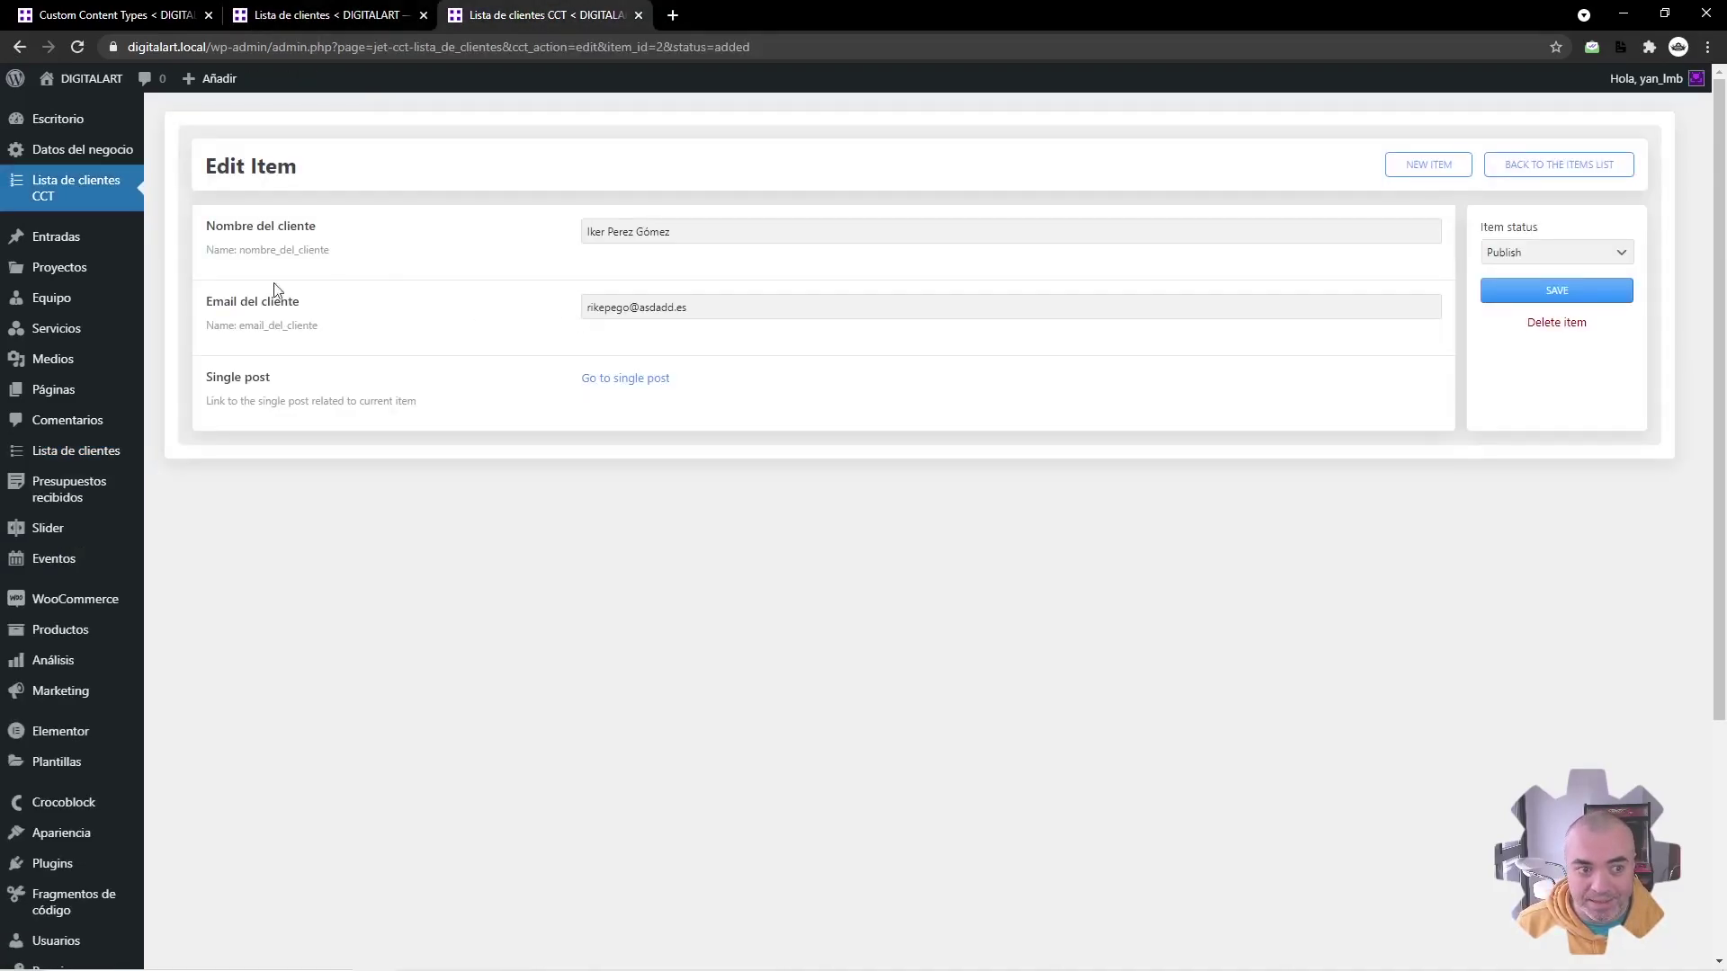
left_click(72, 187)
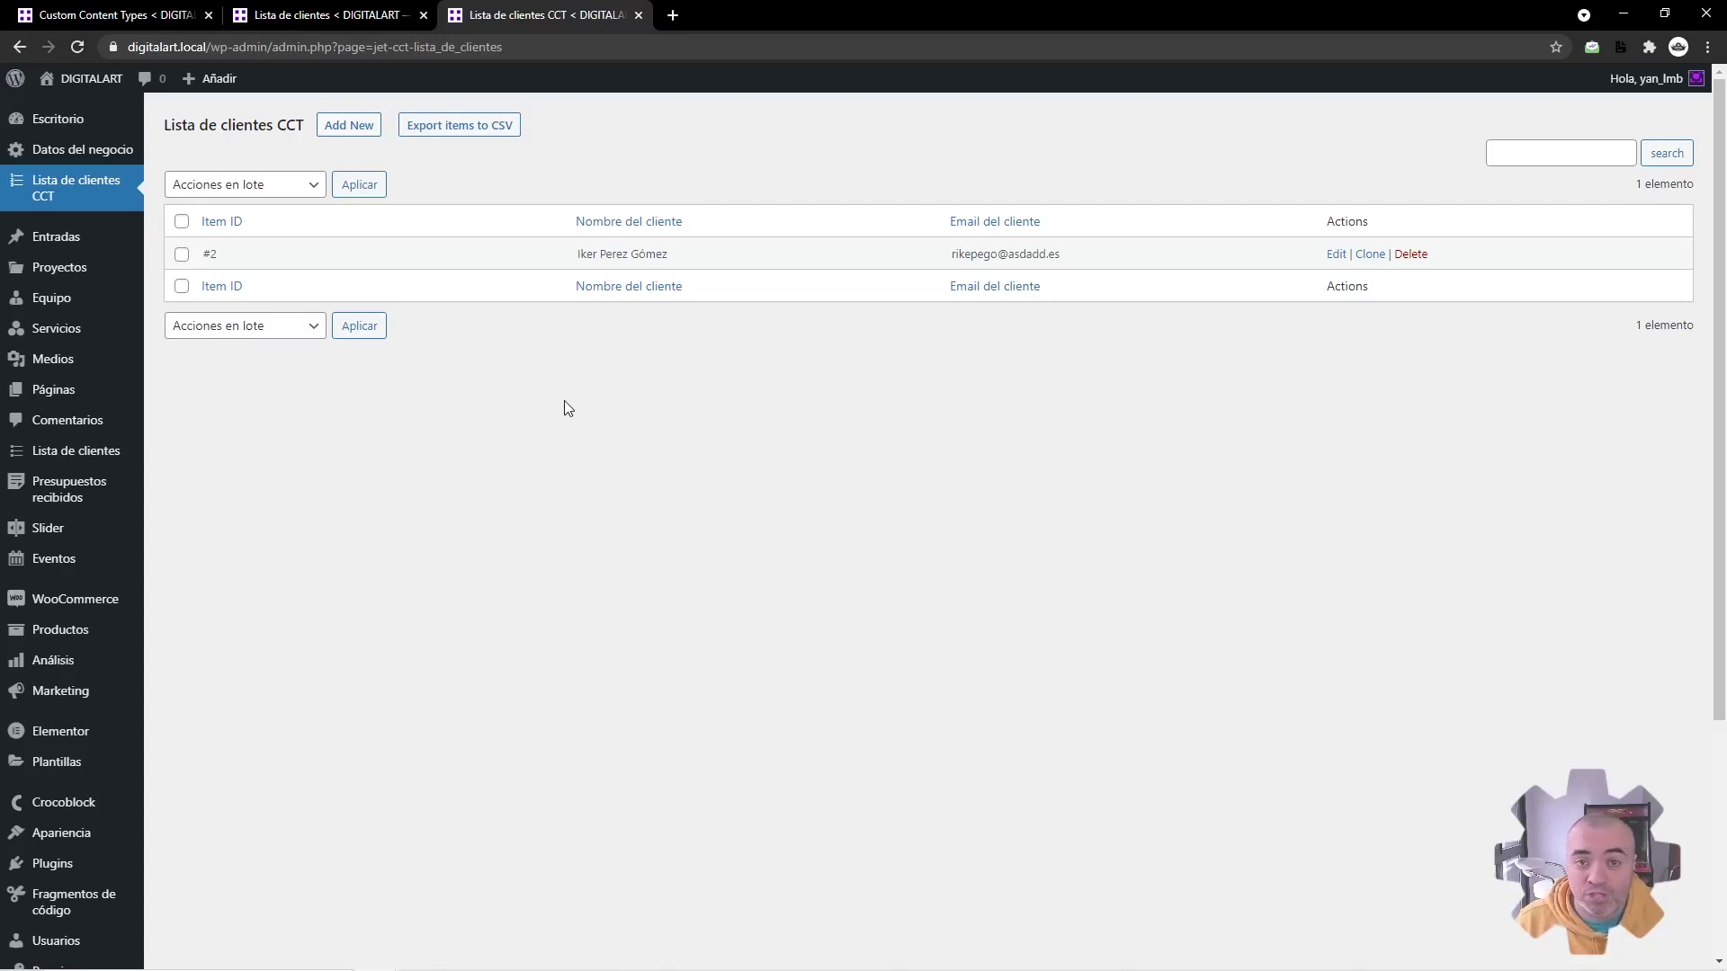
Step: Create a new form for the content type with the submit button labelled 'Enviar', and save it
left_click(196, 7)
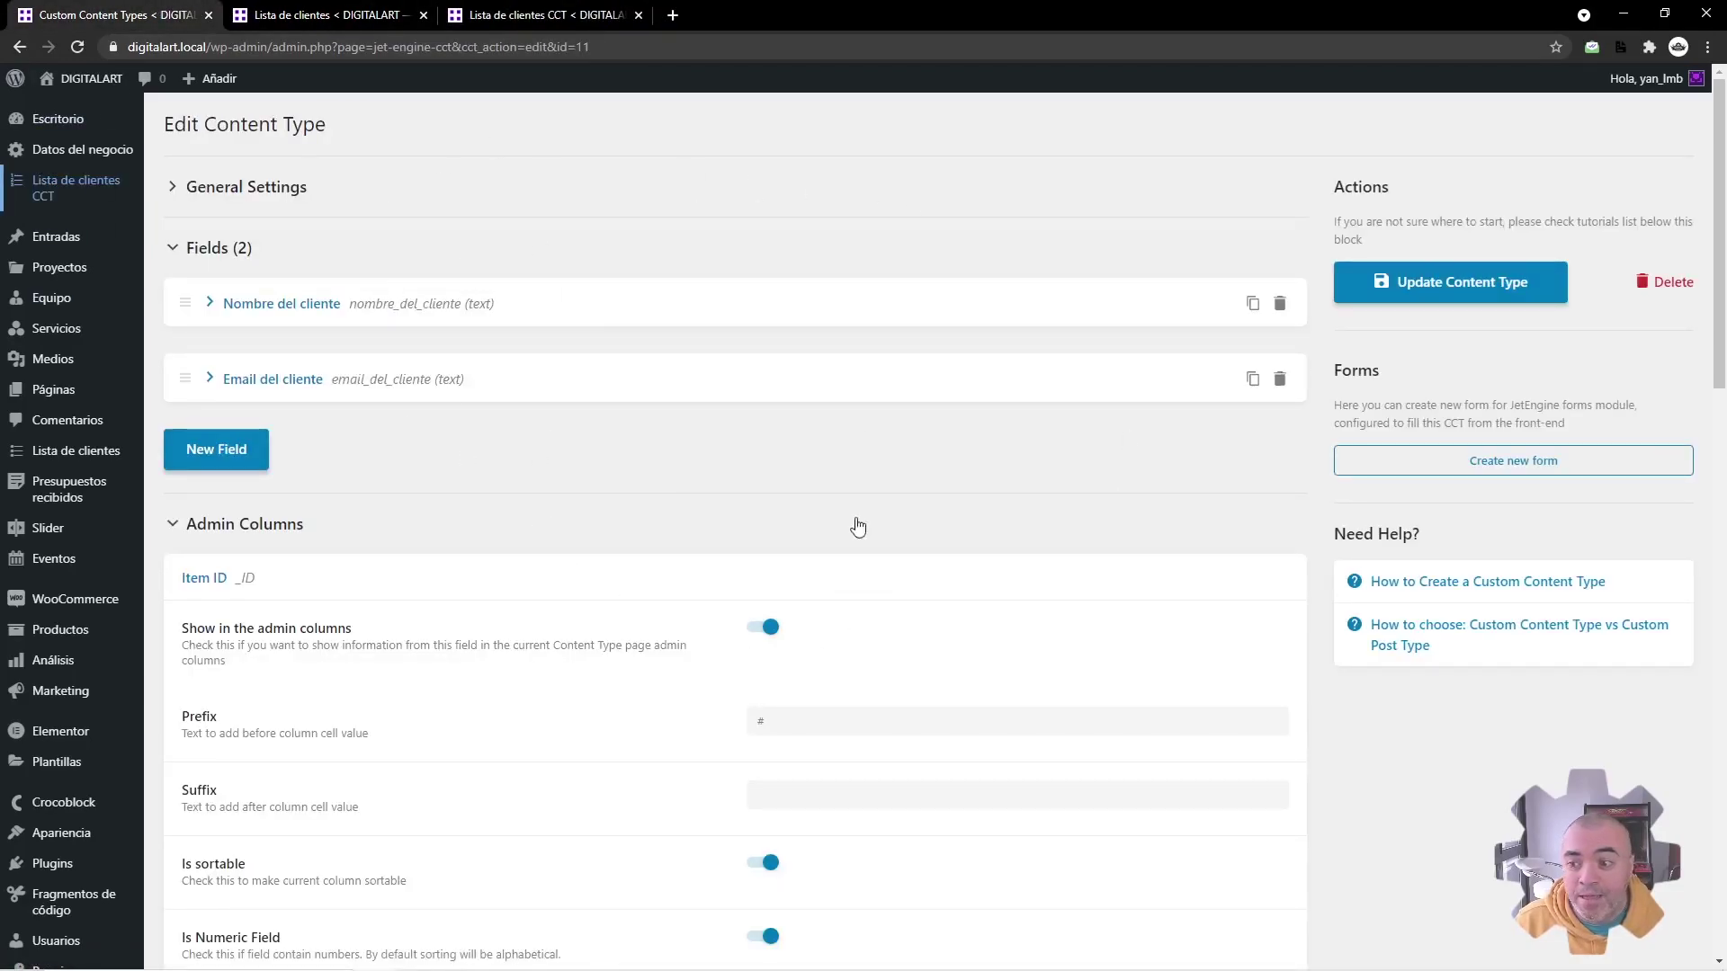
left_click(1494, 465)
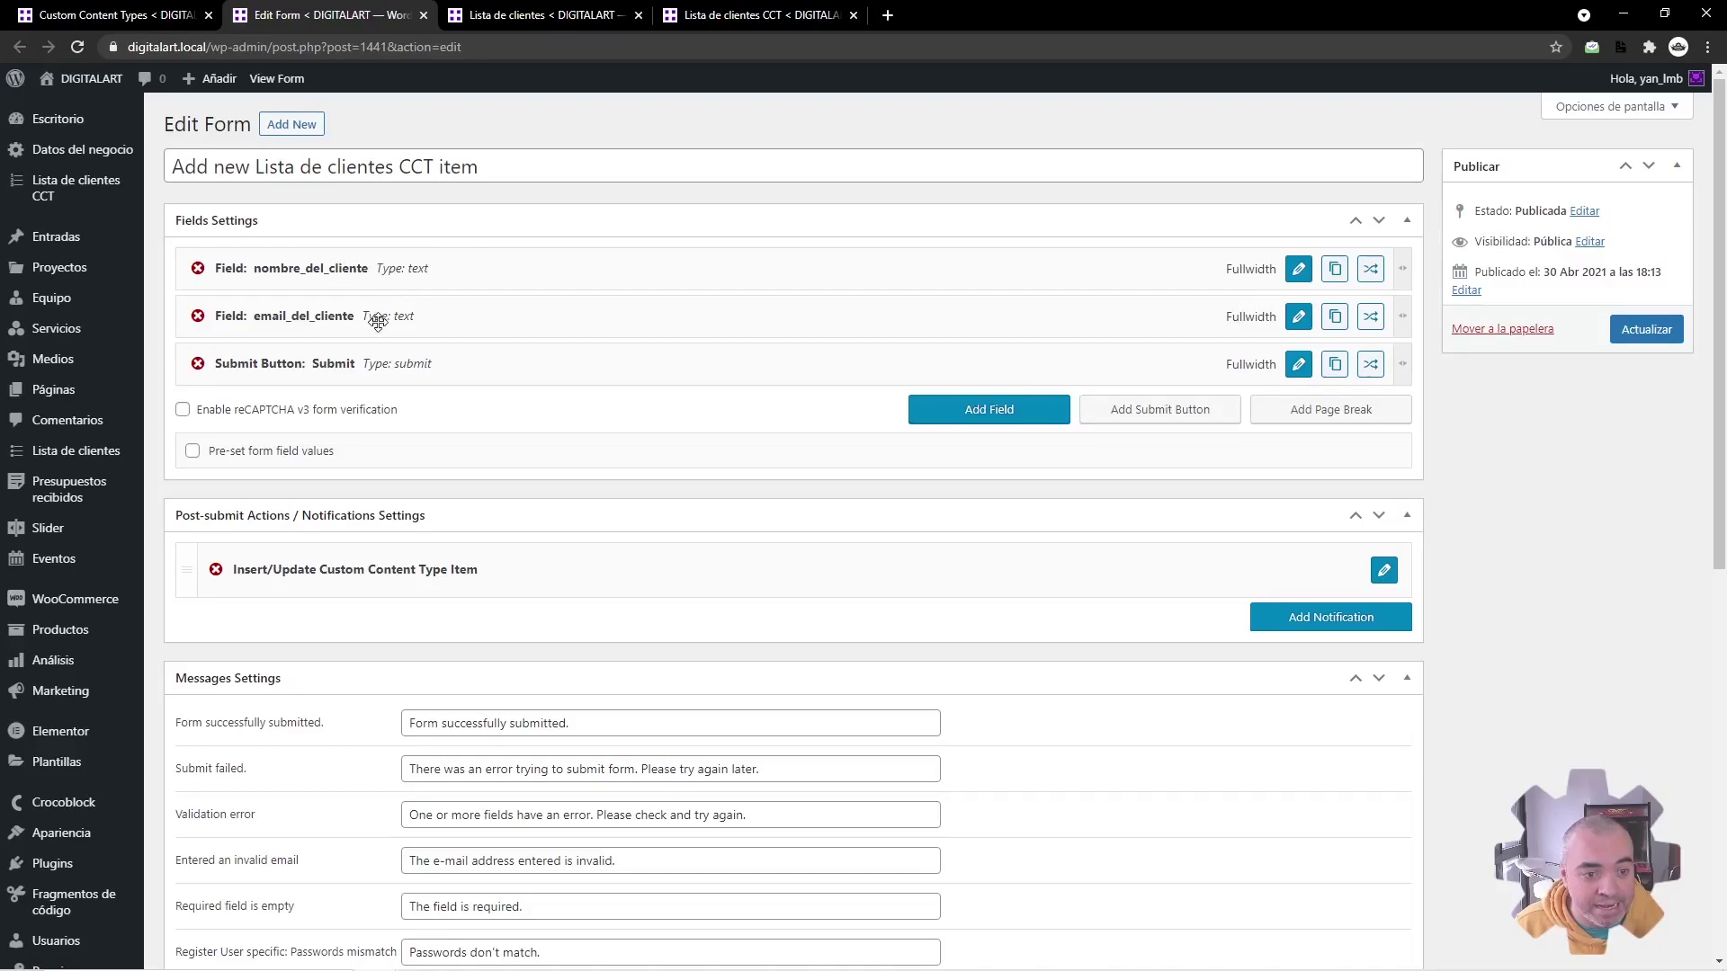
left_click(1298, 363)
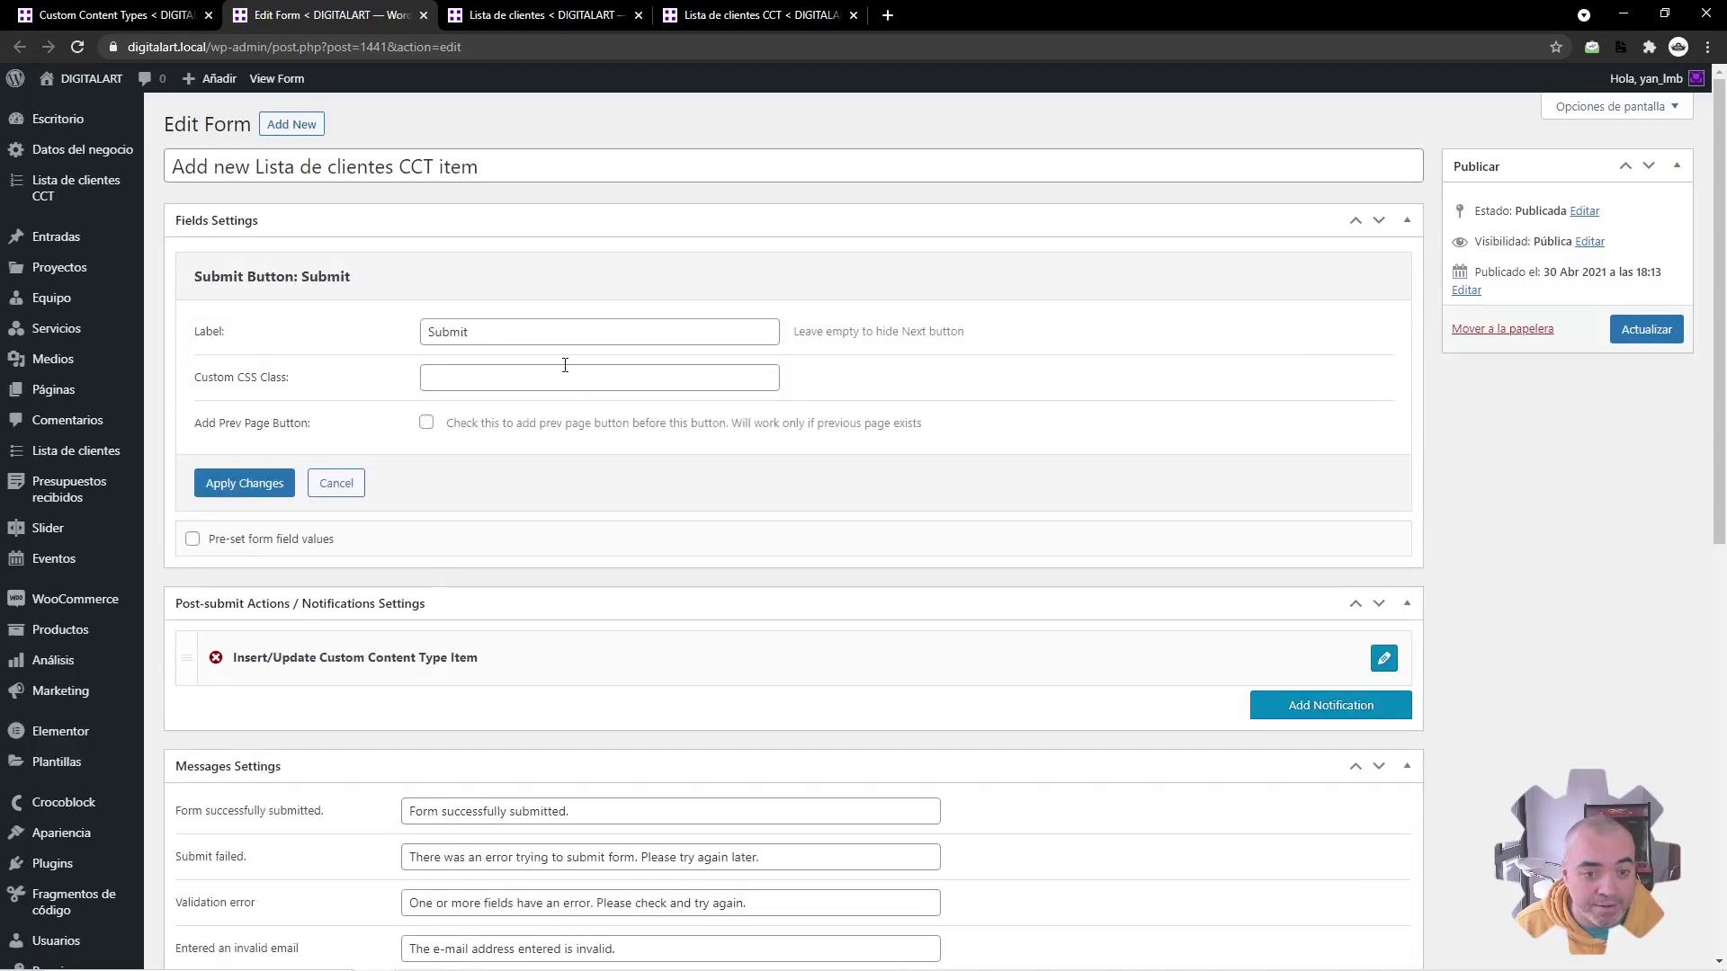
left_click_drag(491, 332, 334, 315)
type("Enviar")
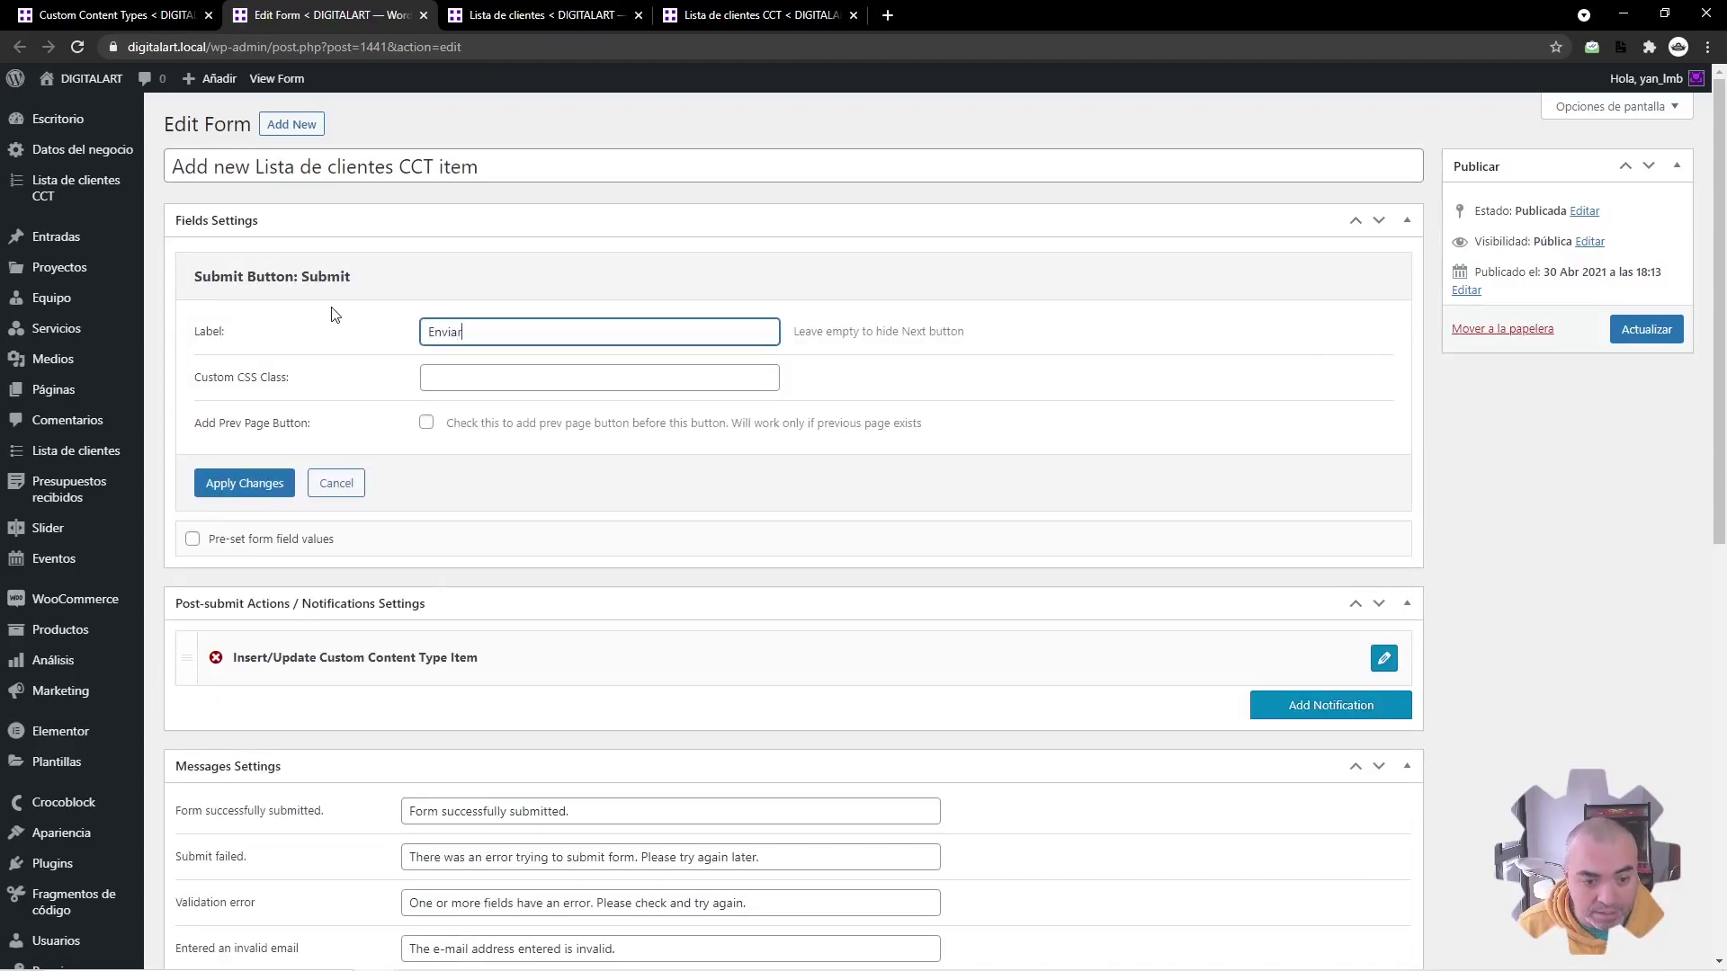
left_click(1383, 658)
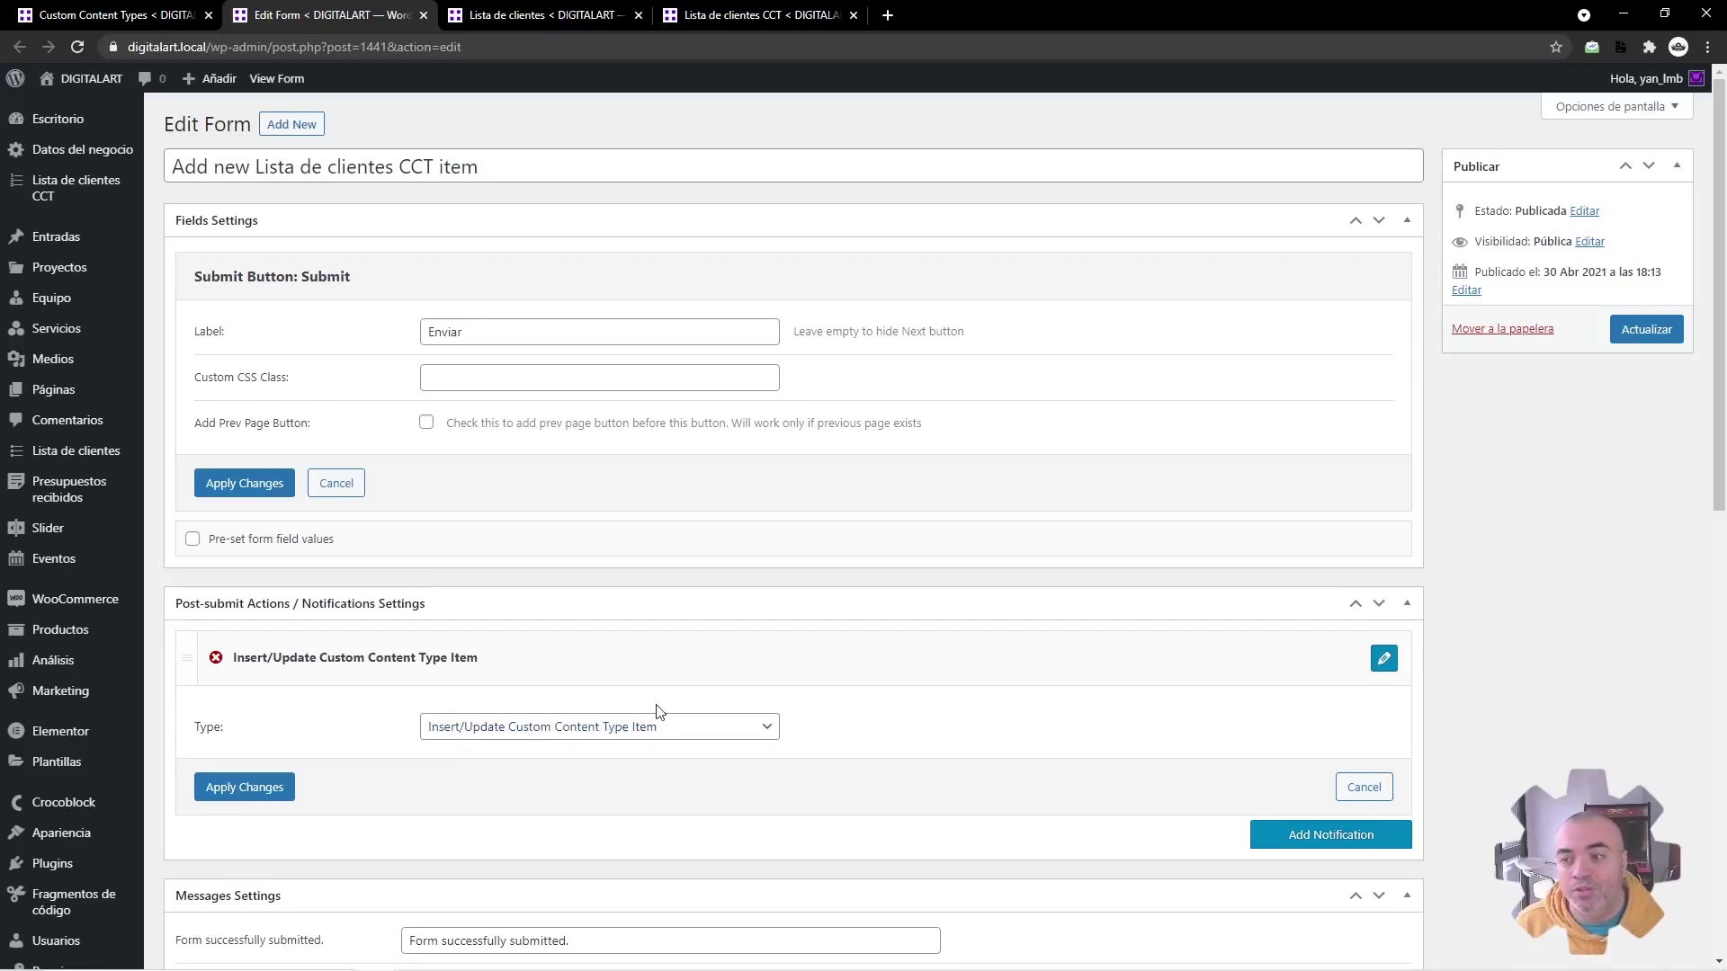
left_click(1662, 335)
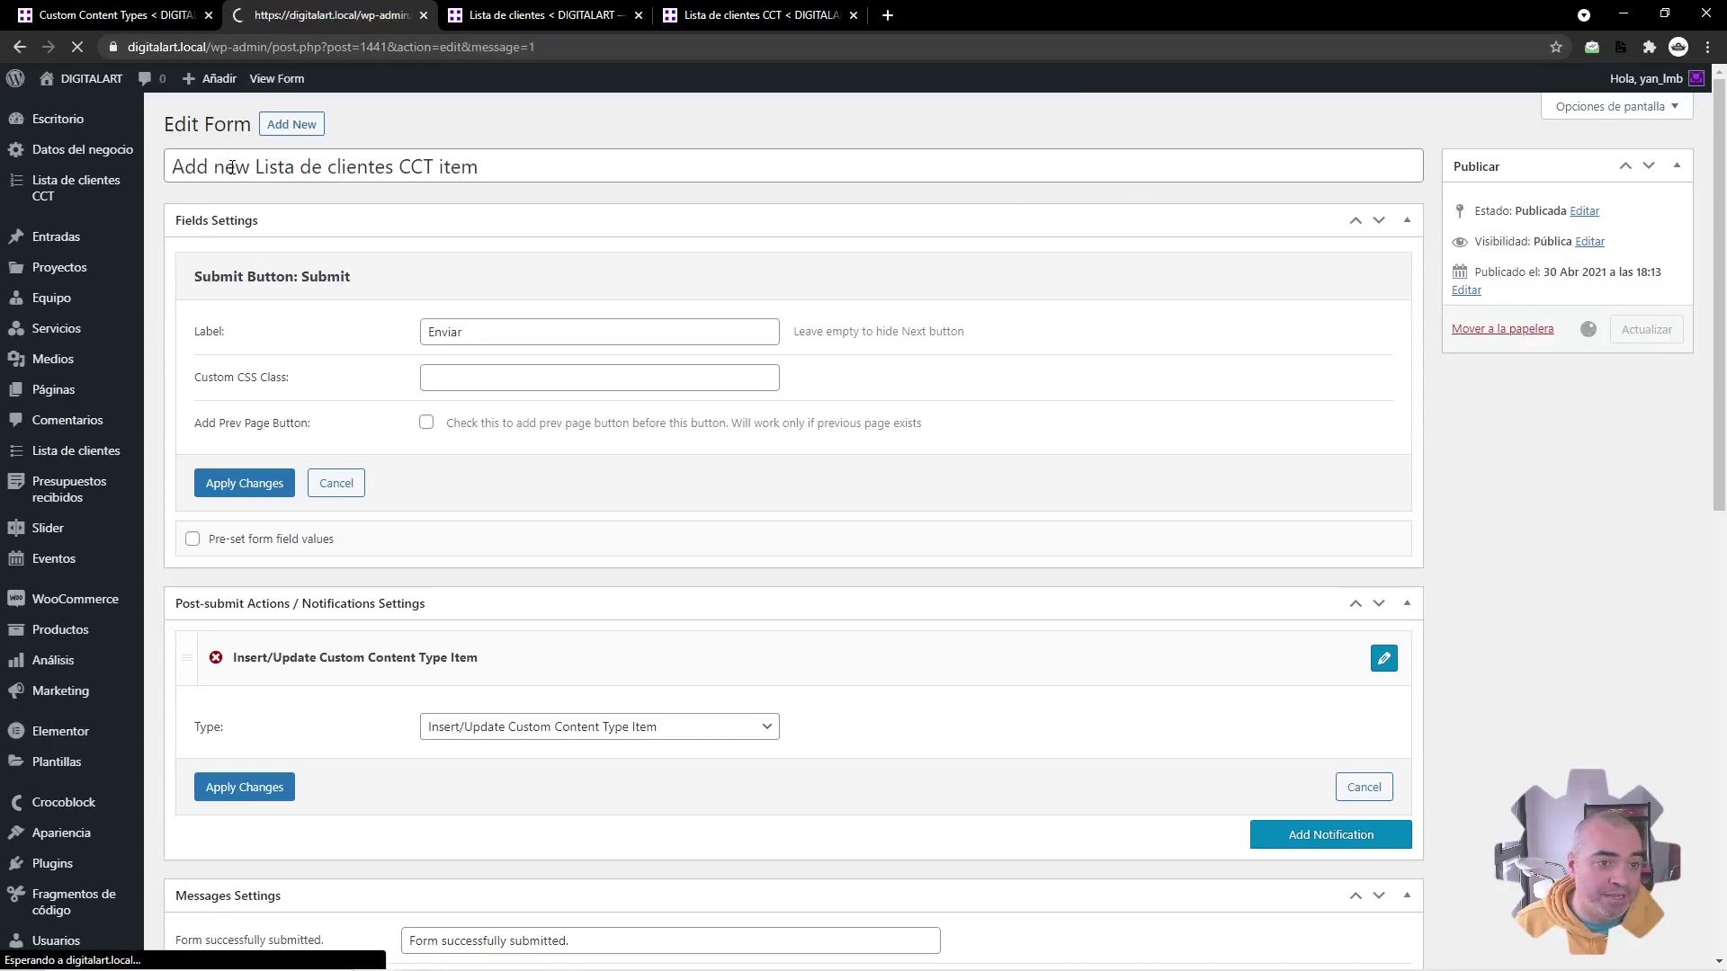
Step: Rename the form to 'Añadir item al CCT de Lista de clientes' and save it
double_click(230, 218)
key("ctrl+a")
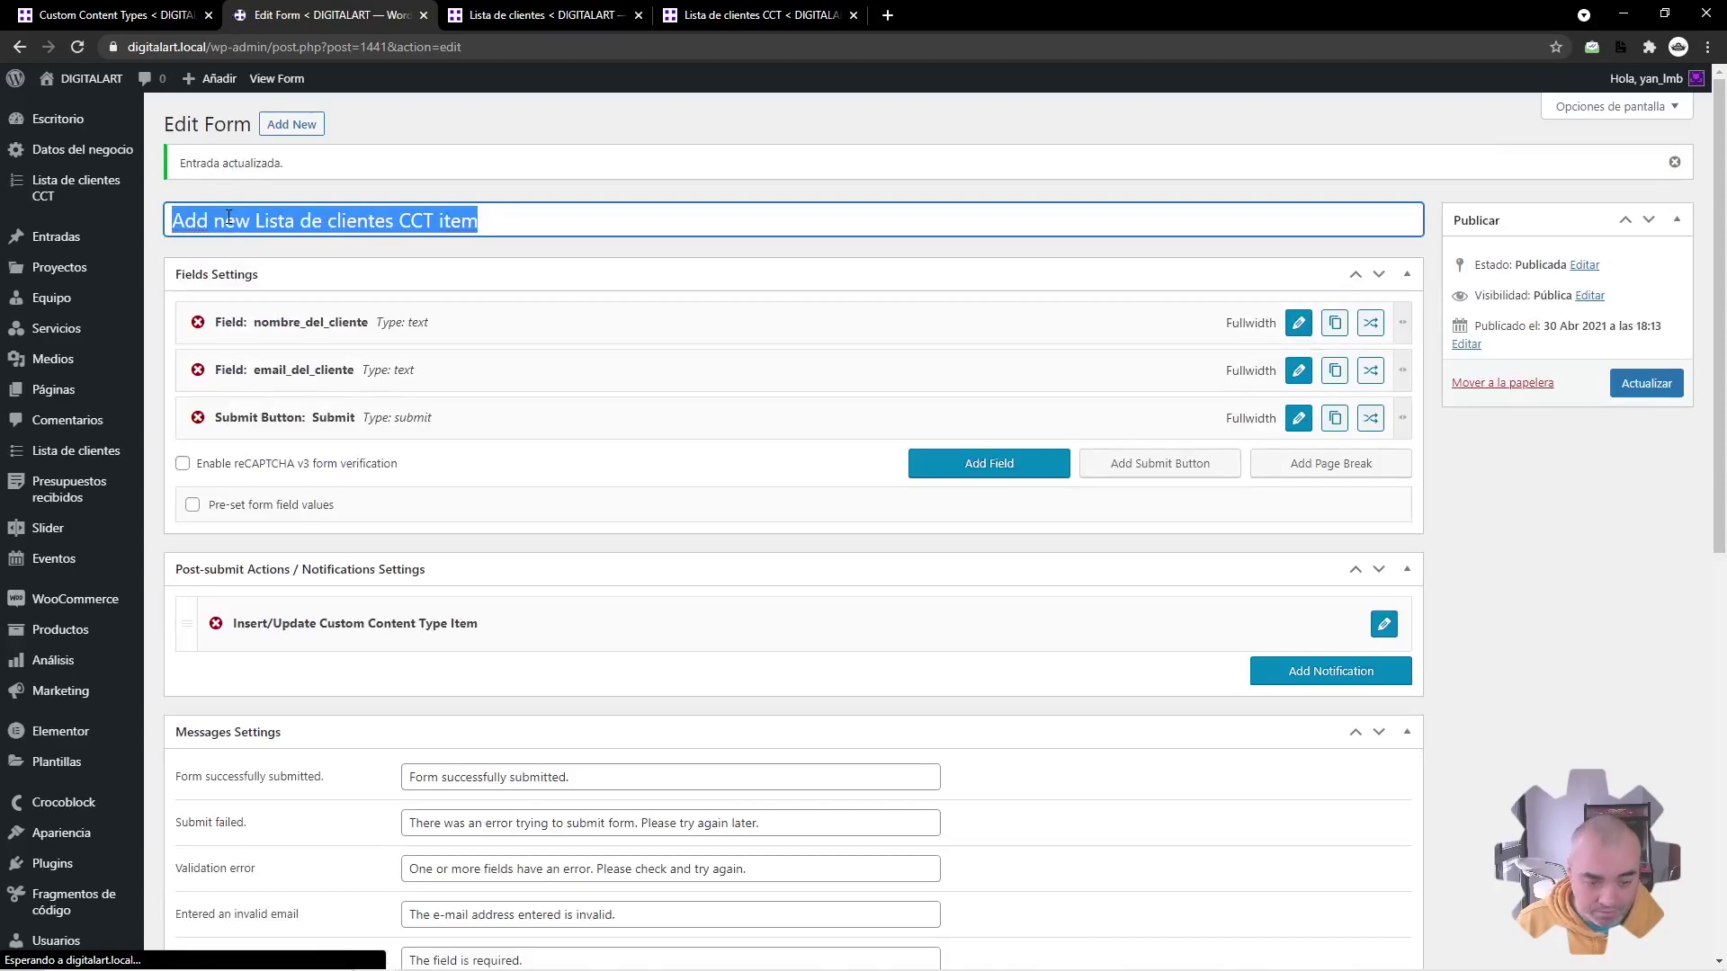
type("Añadir it")
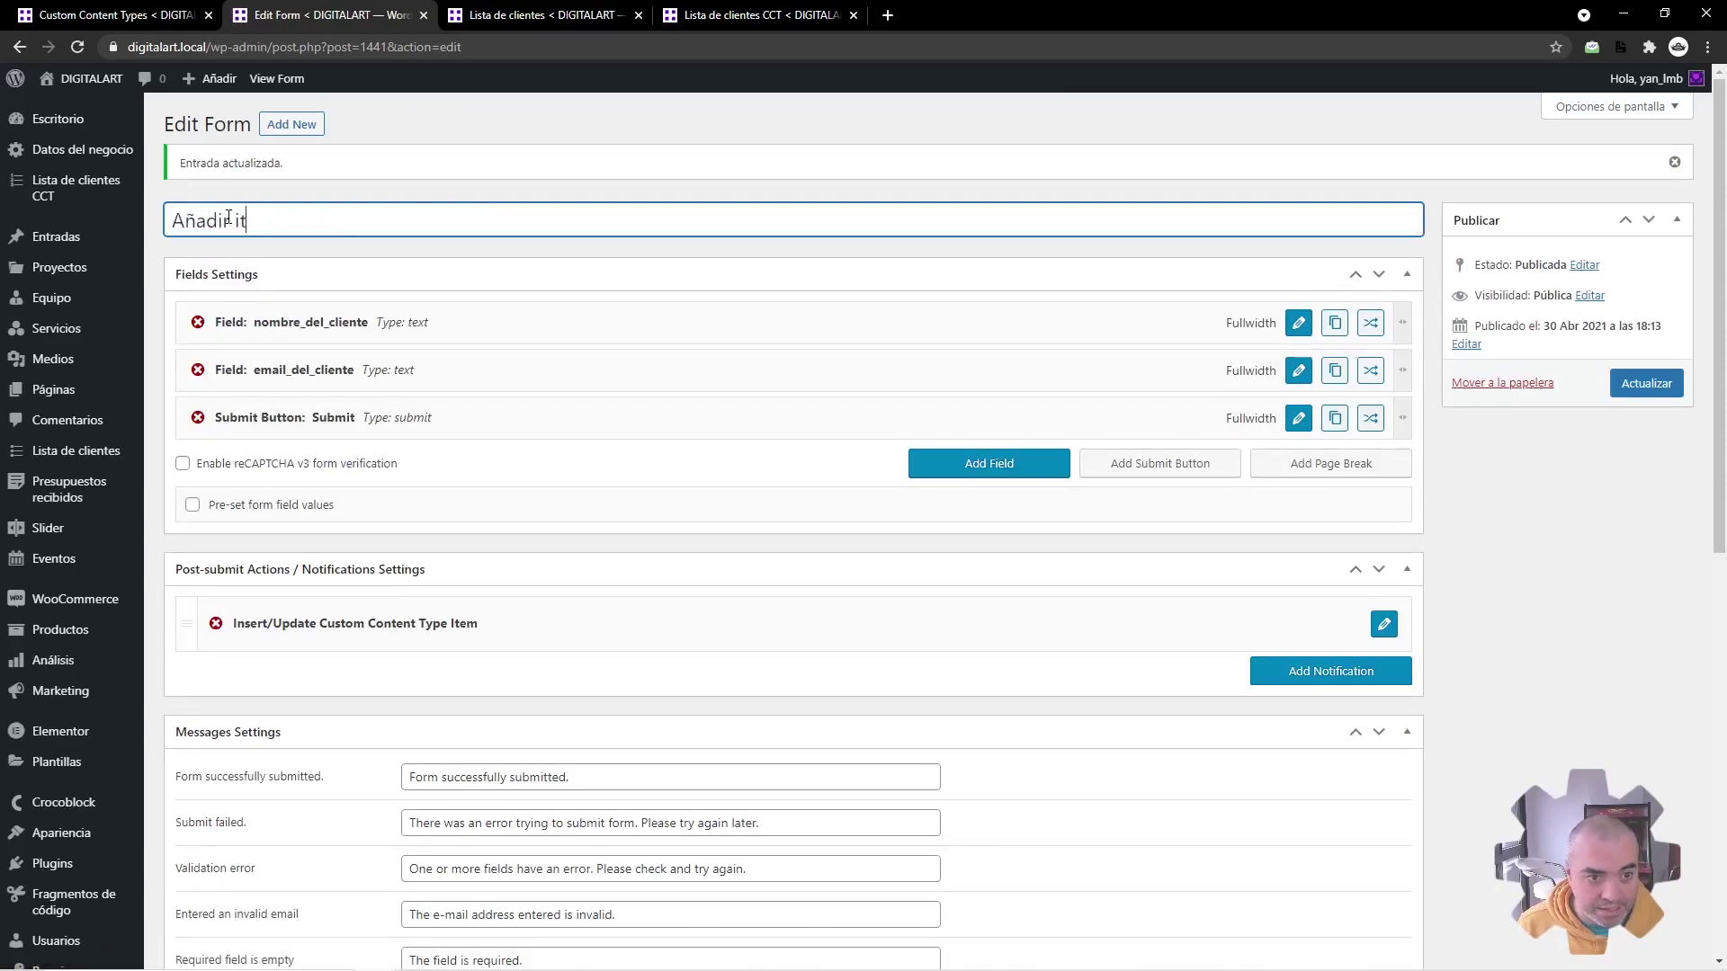
type("em al")
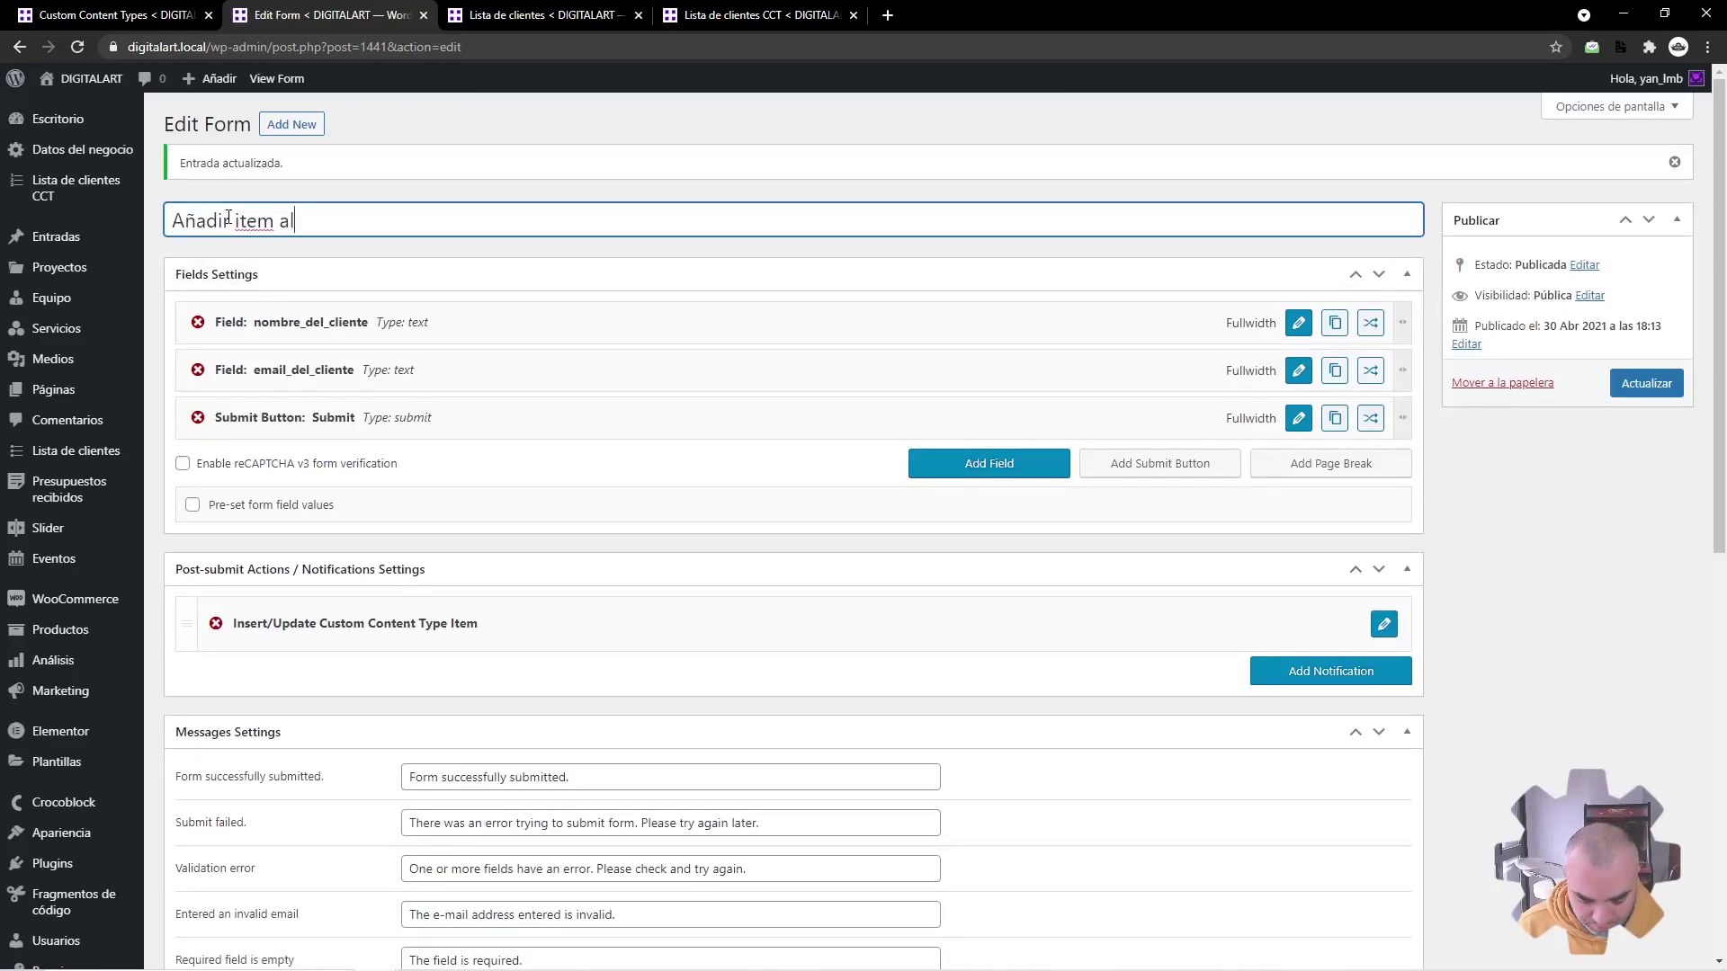
type(" CCT de Lista de clientes")
left_click(1646, 383)
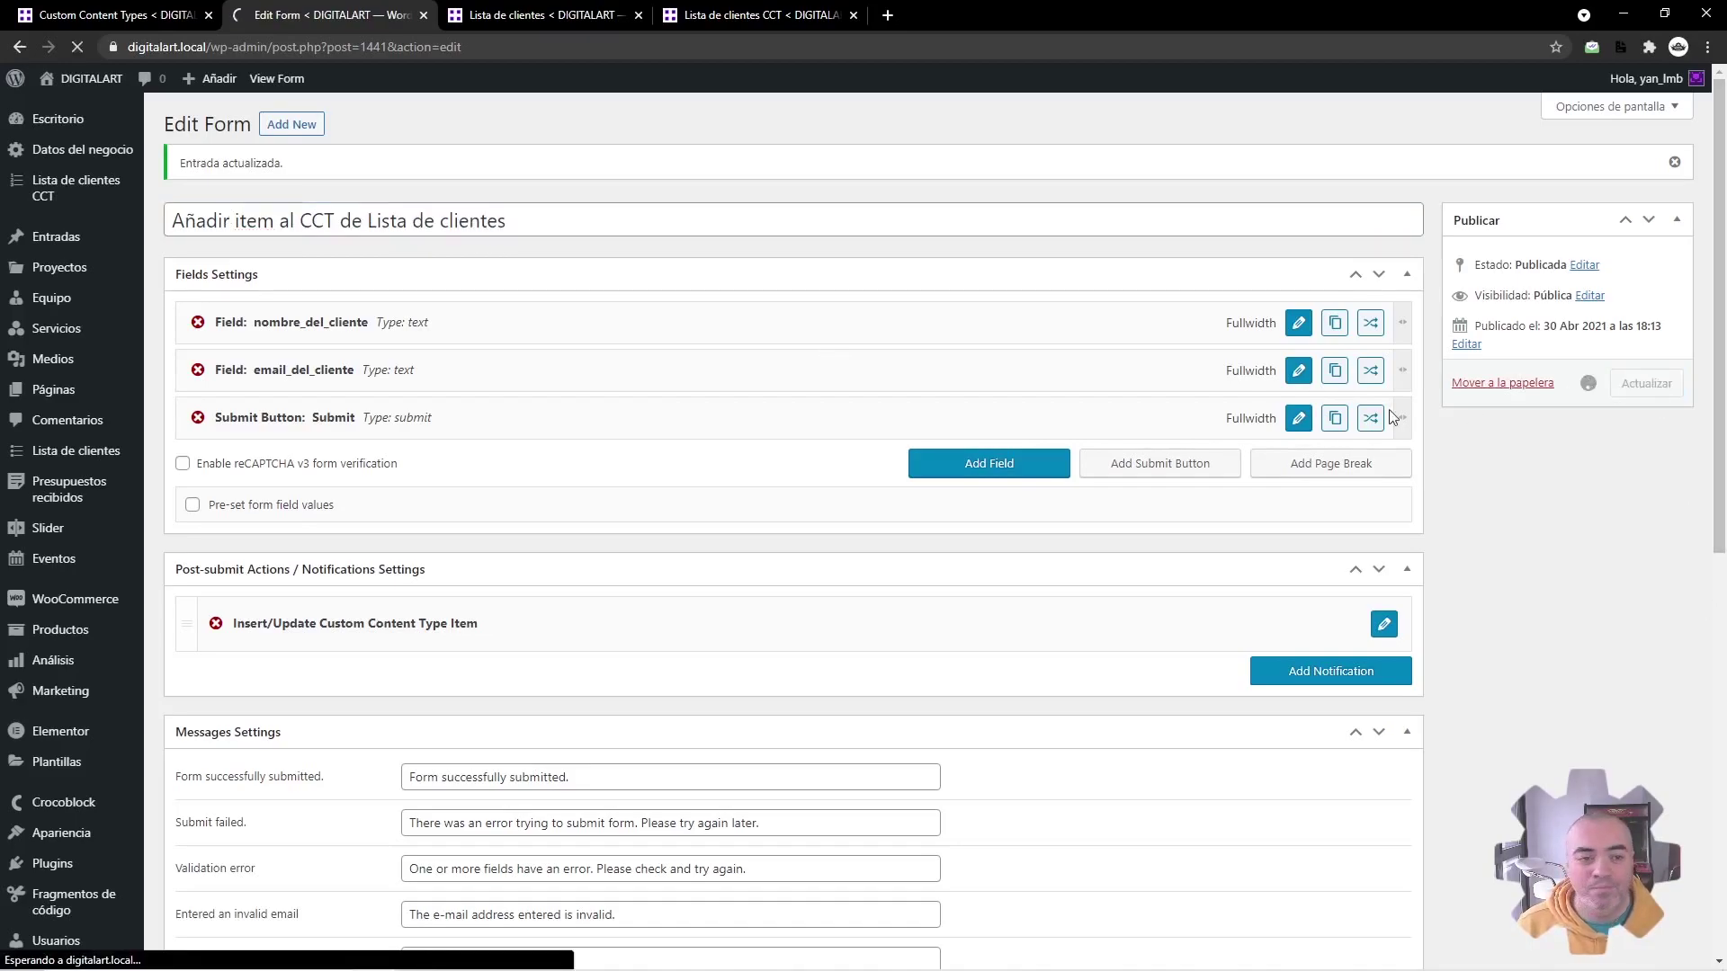
Step: Start a new page titled 'Formulario de inserción de cliente (CCT)' and open it in Elementor
middle_click(211, 417)
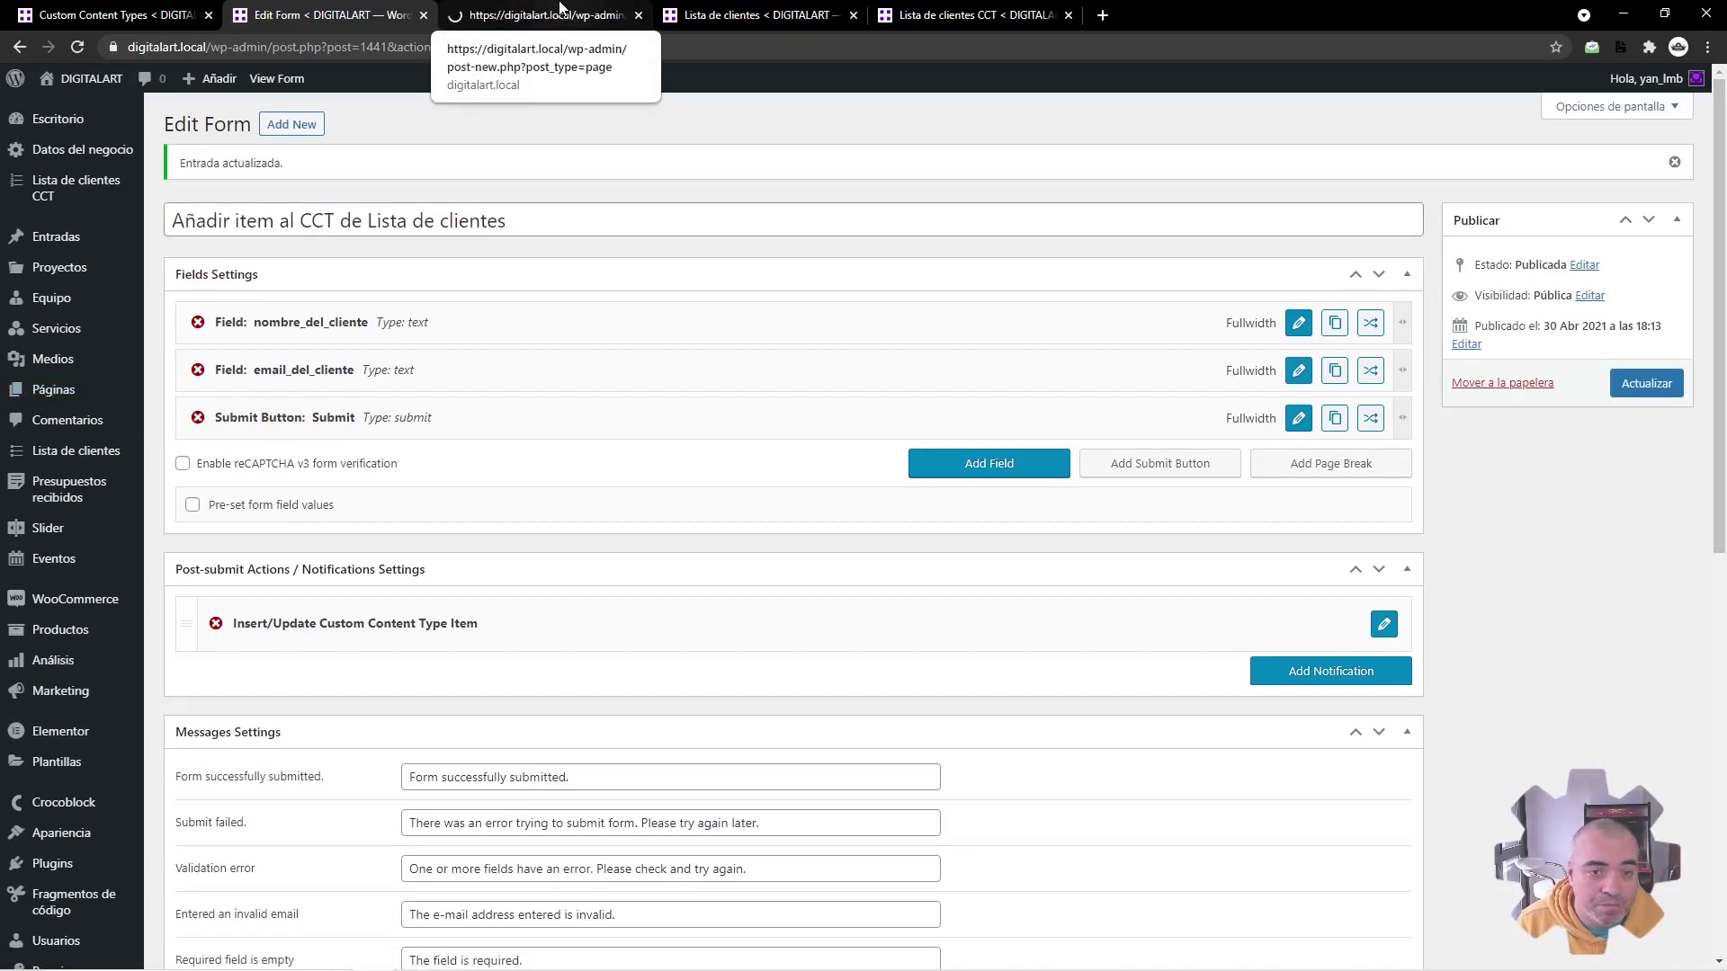
left_click(557, 16)
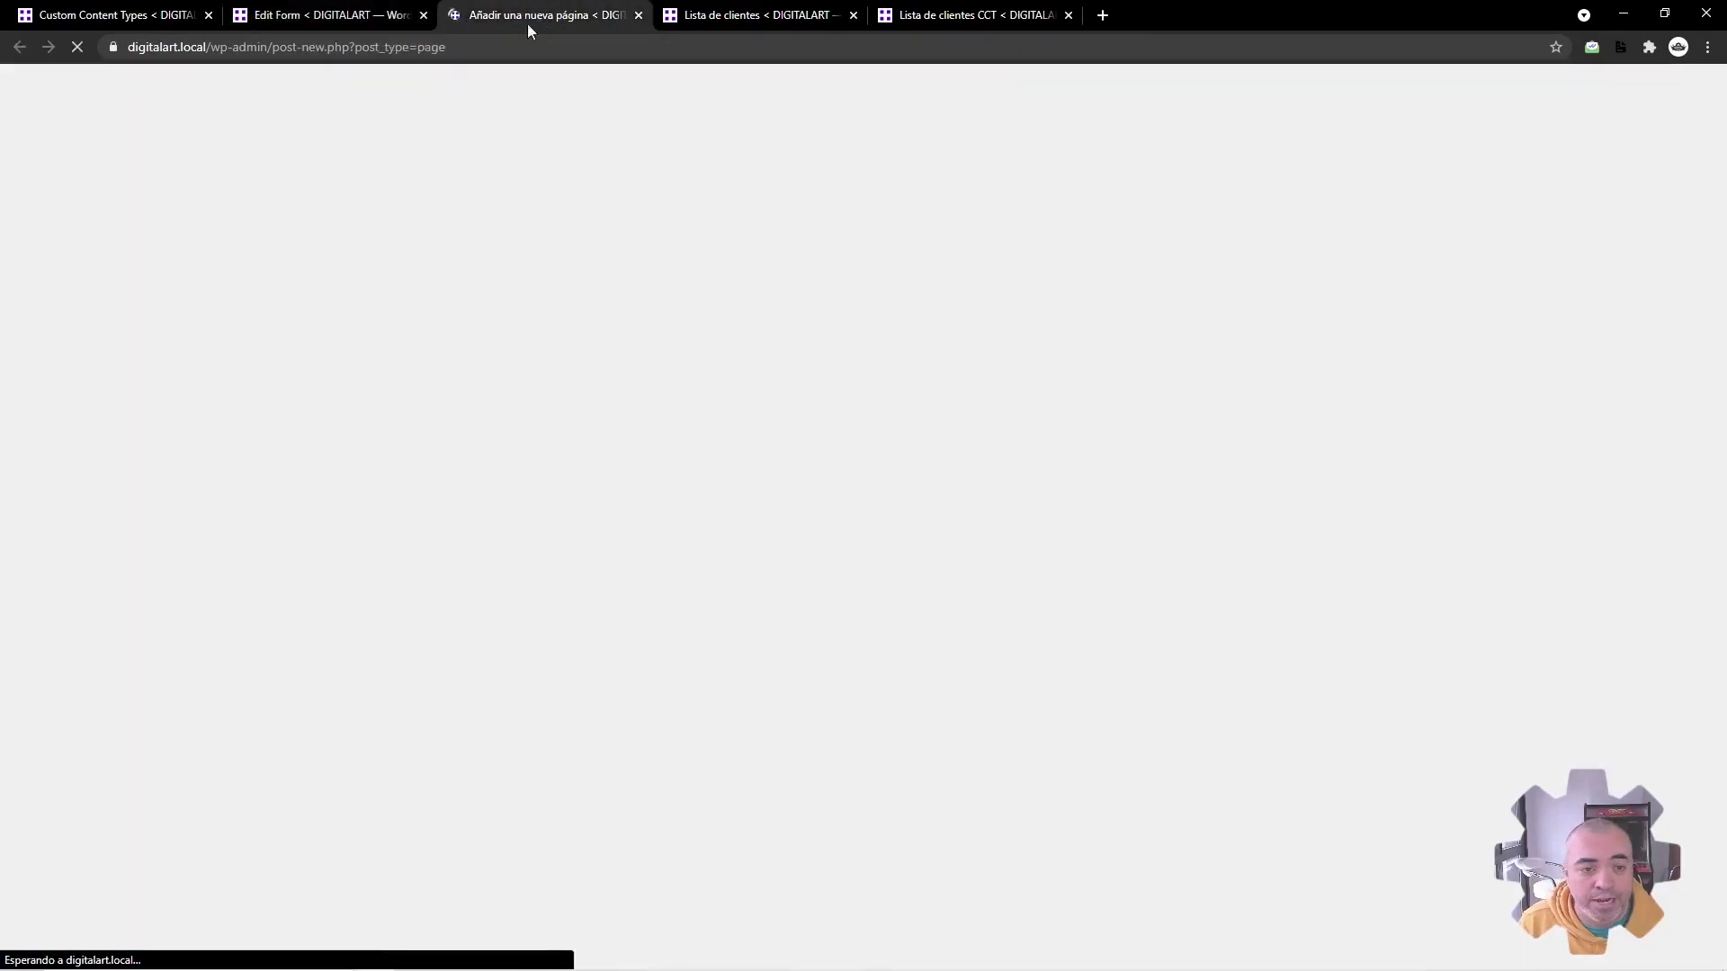
type("Formulario")
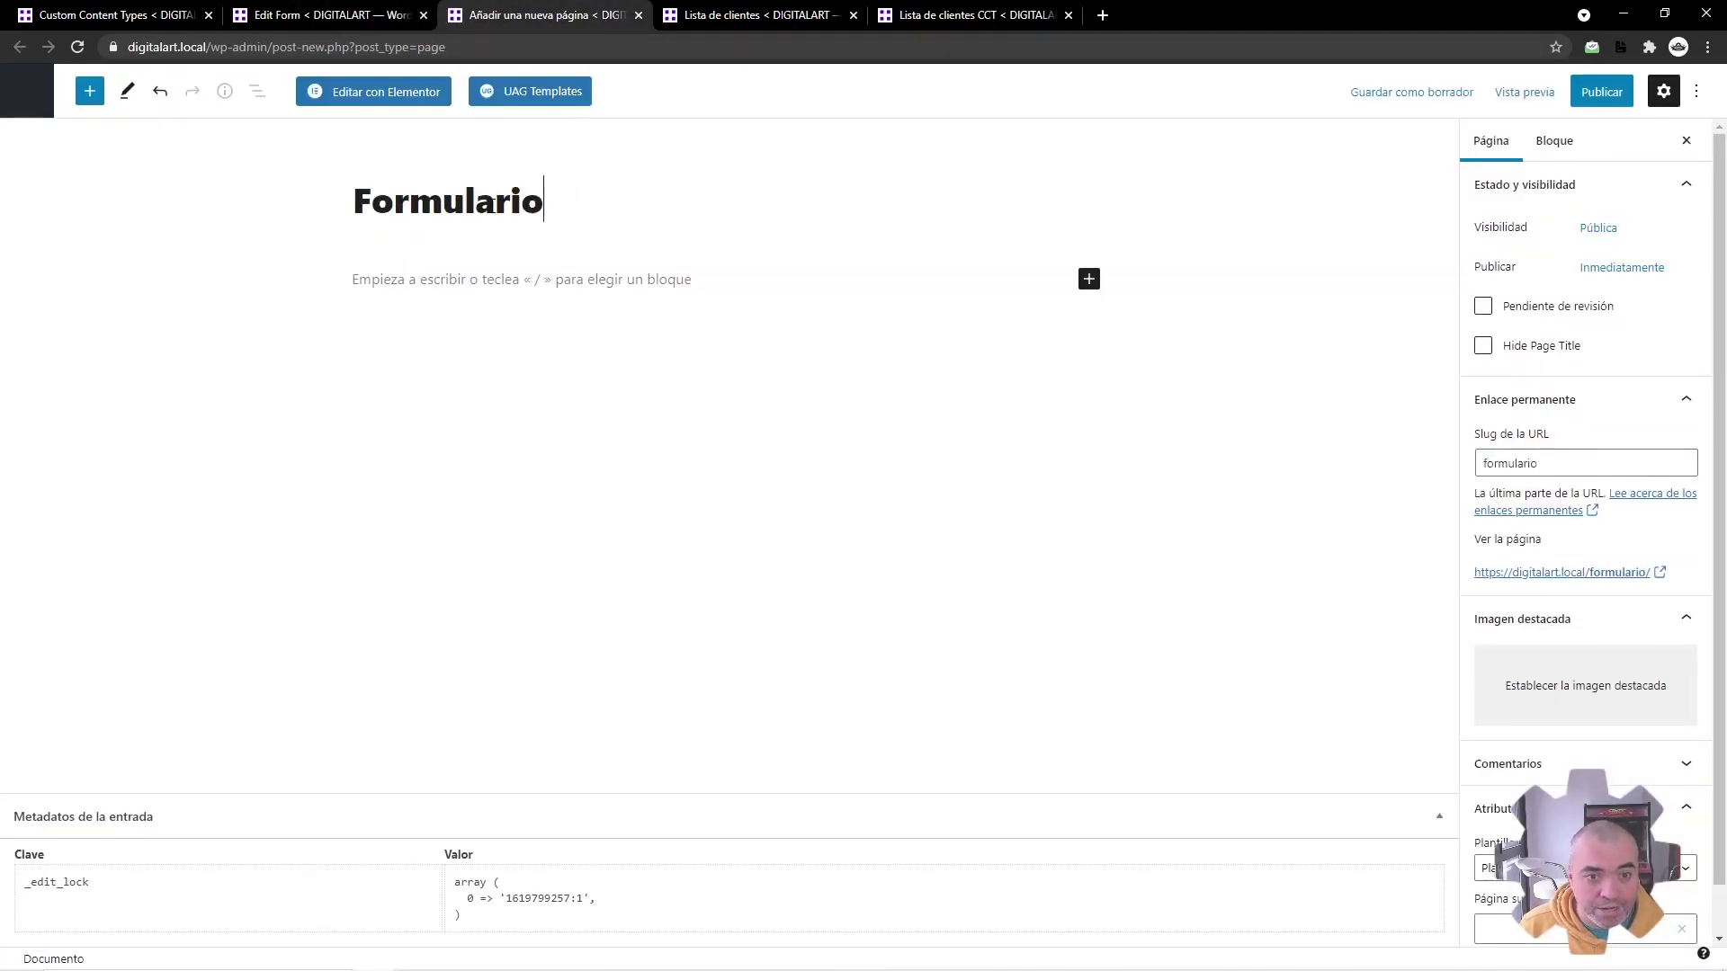
type(" de inserción de ")
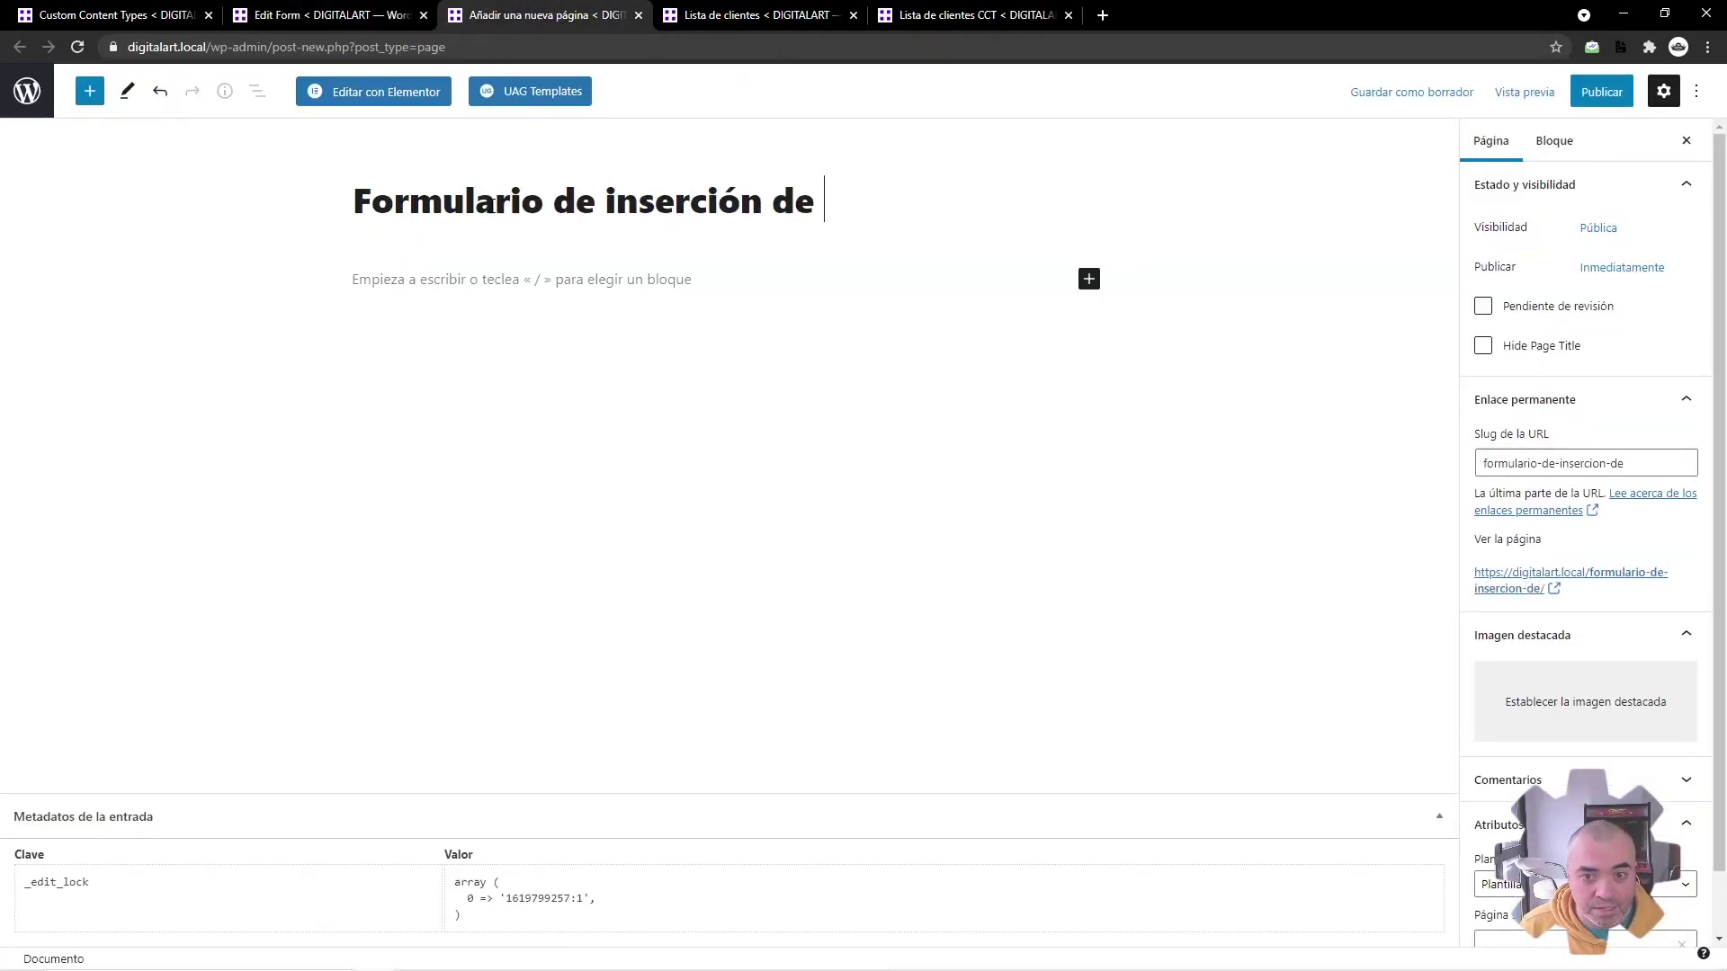
type("cliente (CCT)")
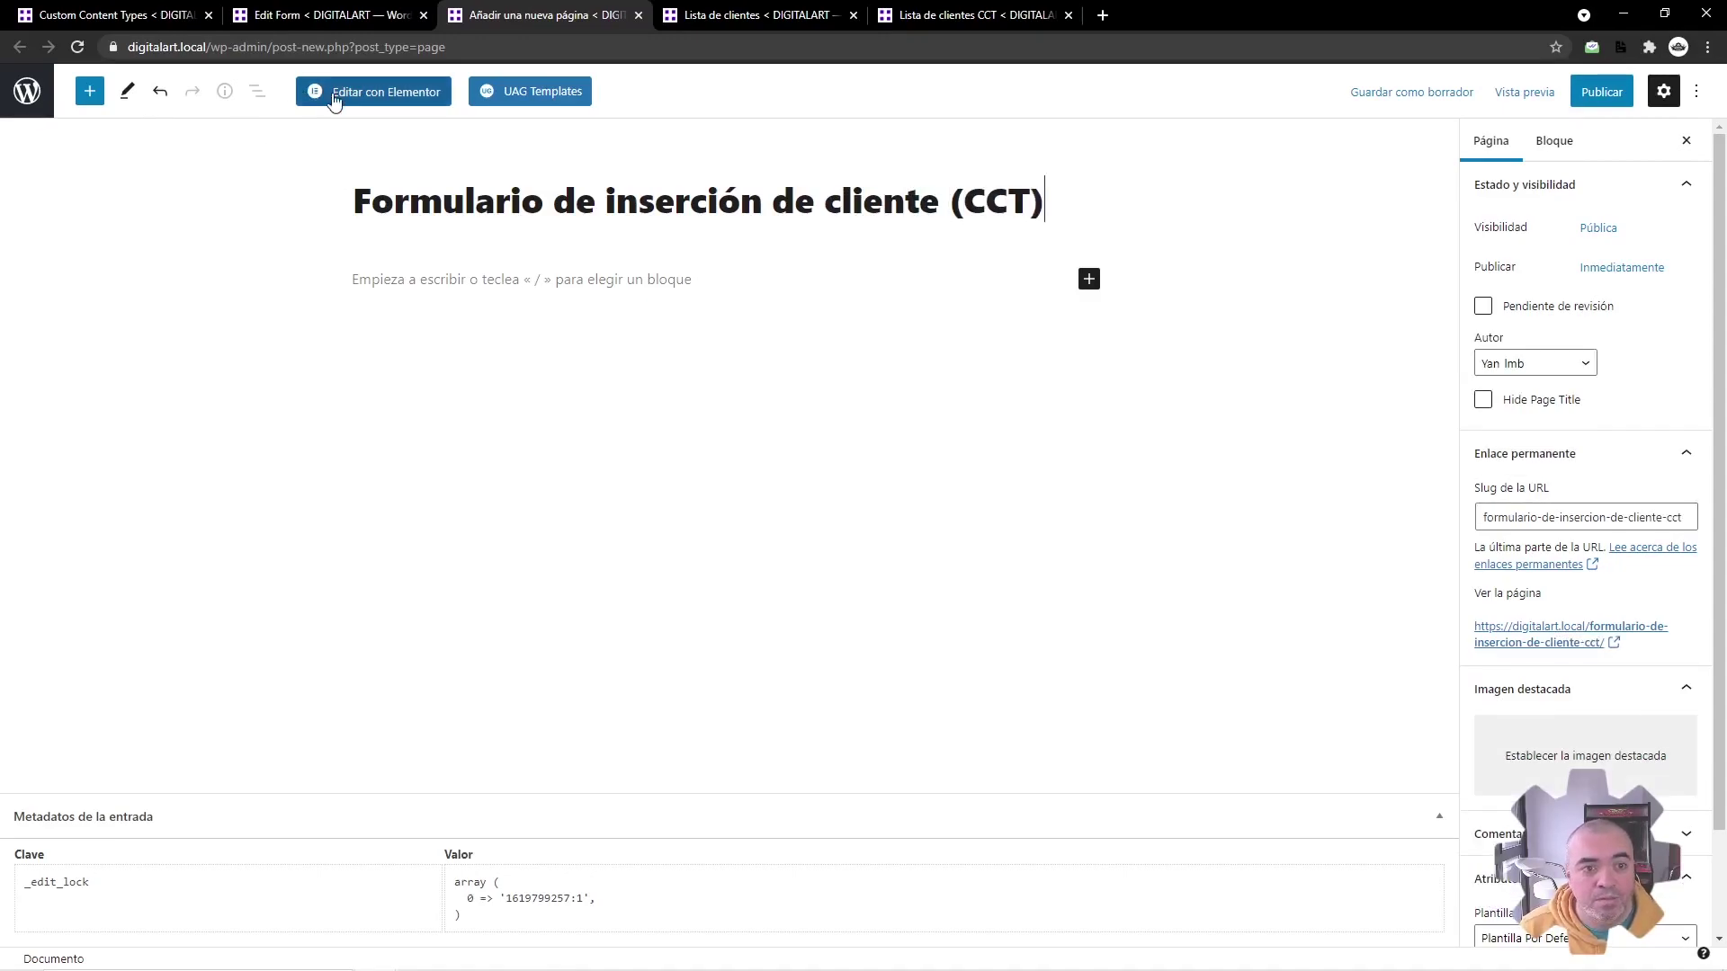
left_click(343, 97)
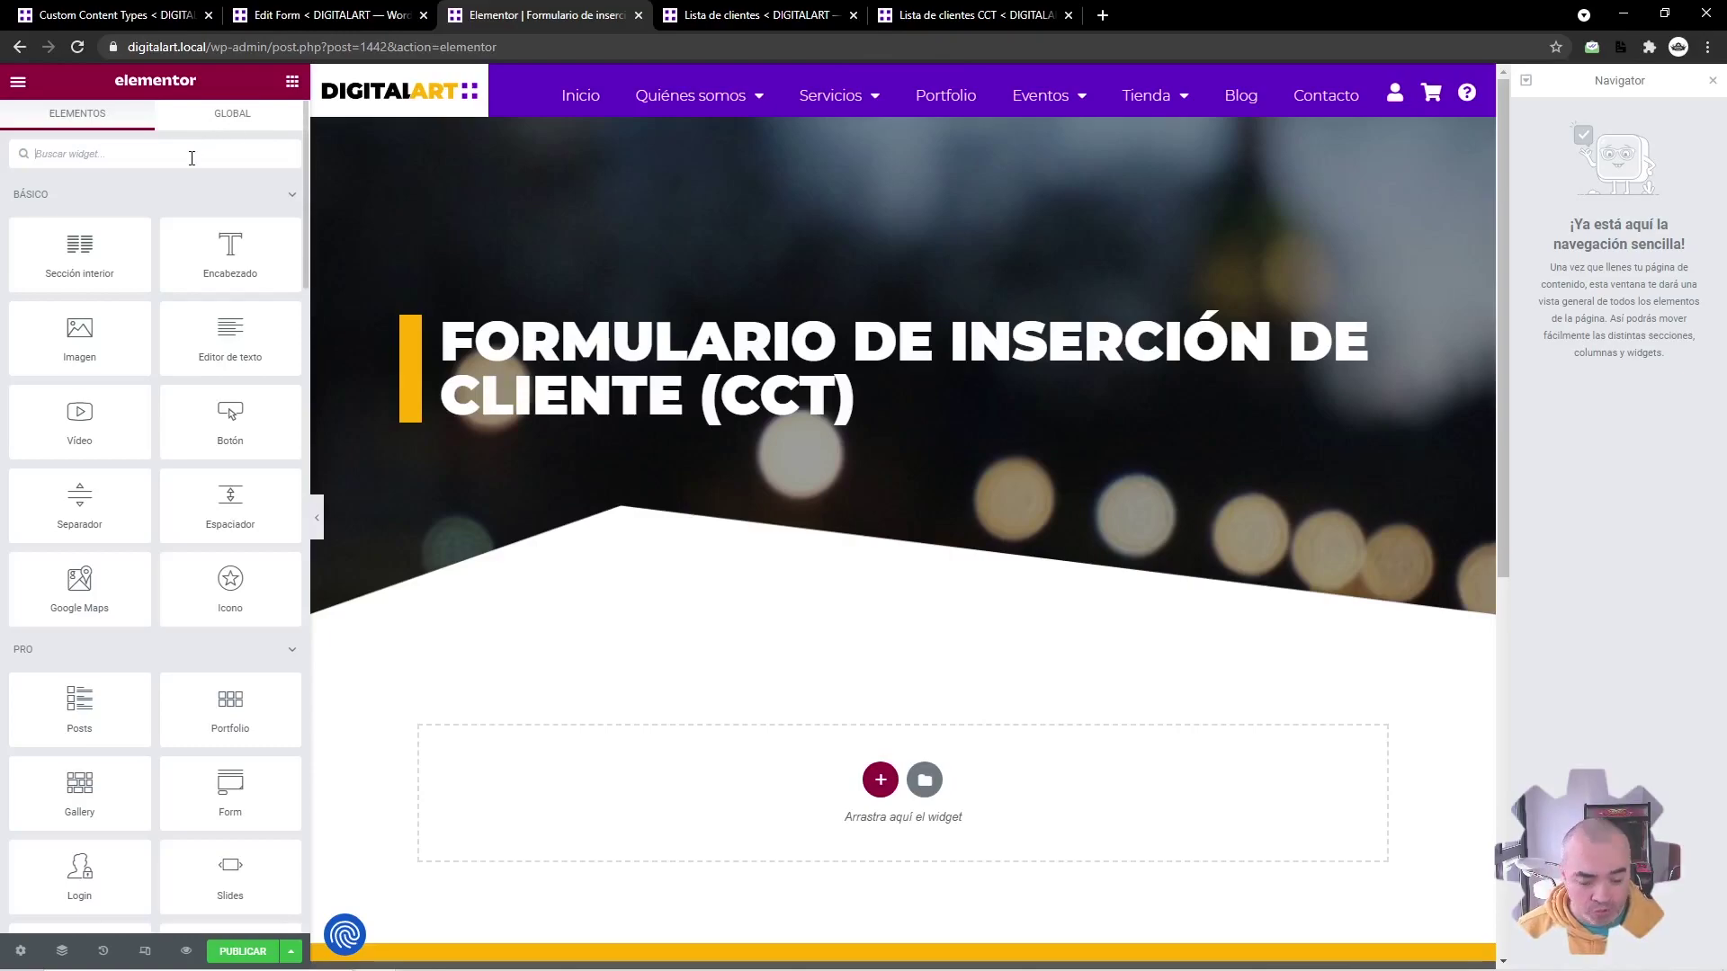
Step: Add a JetEngine Form widget using the 'Añadir item al CCT de Lista de clientes' form, then publish the page
type("form")
left_click_drag(229, 378, 779, 769)
left_click(201, 223)
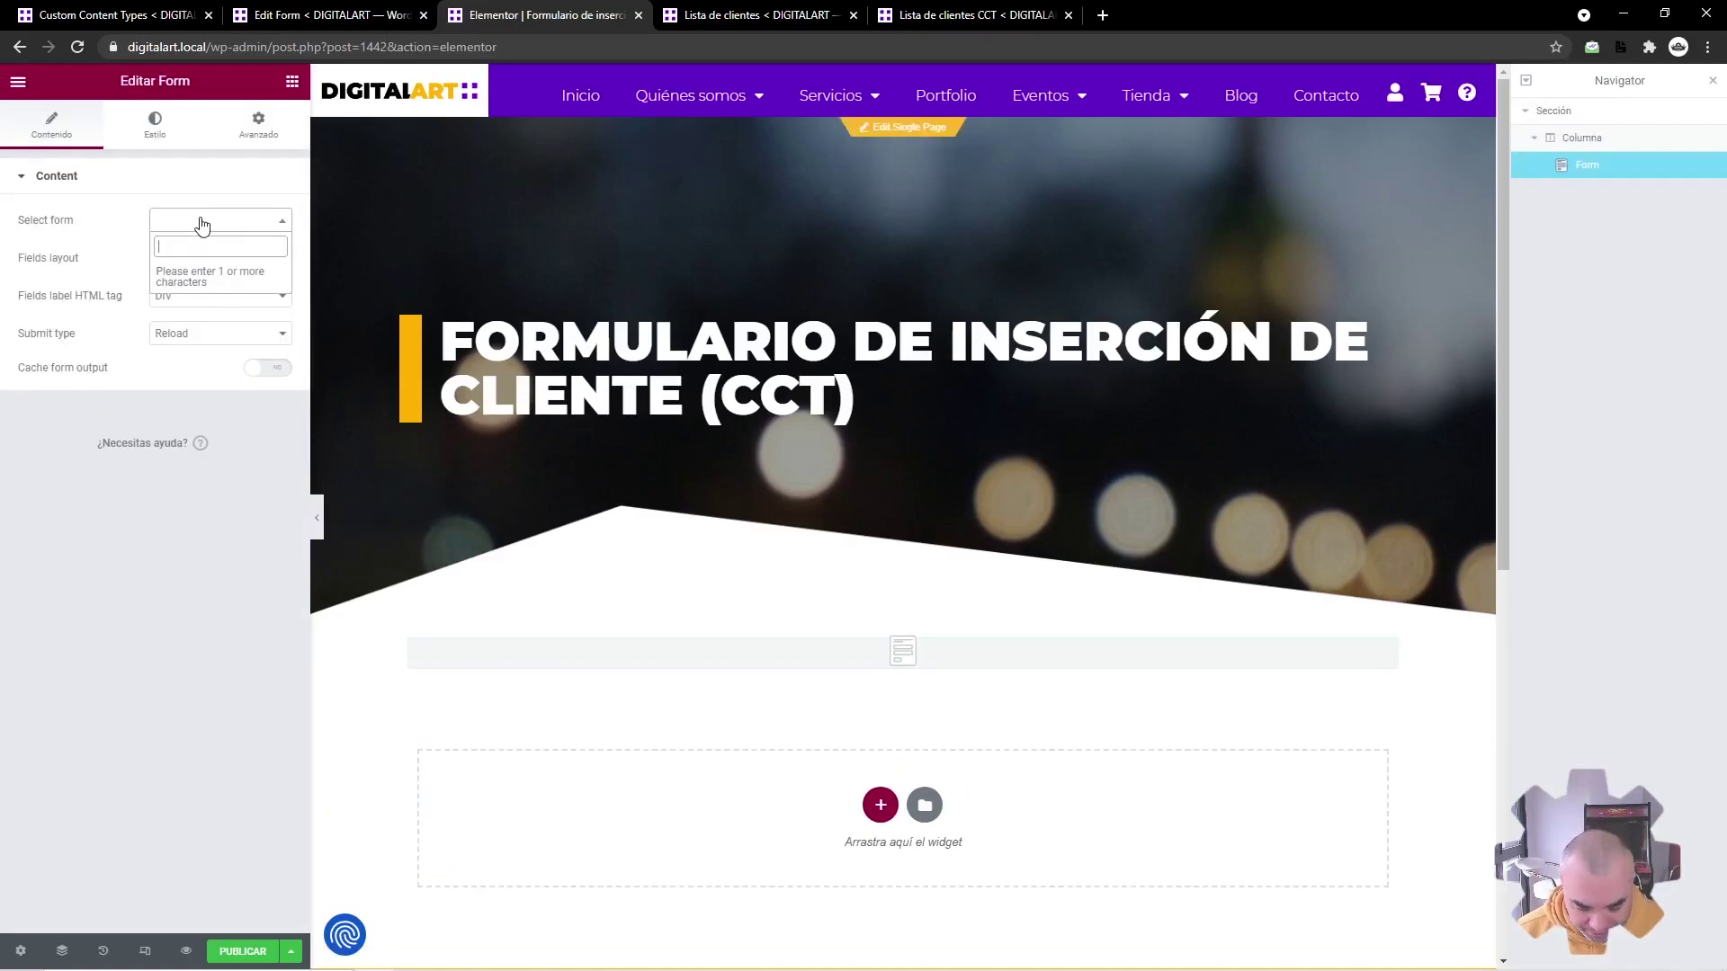
type("añadir")
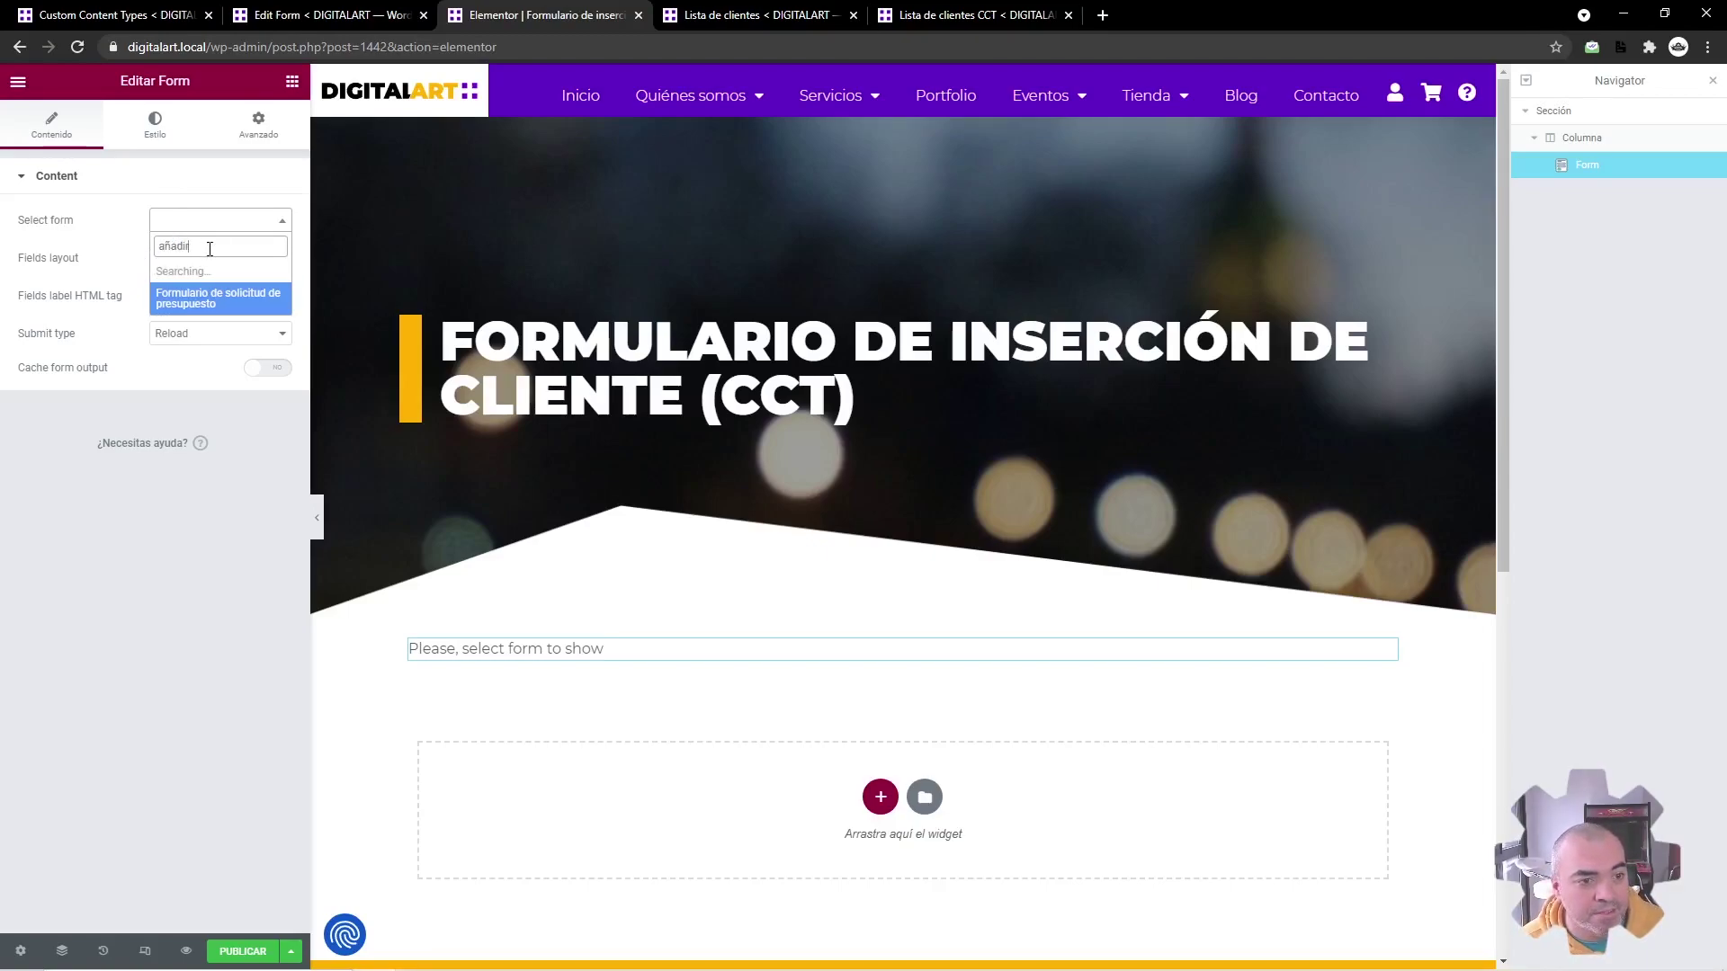
left_click(213, 281)
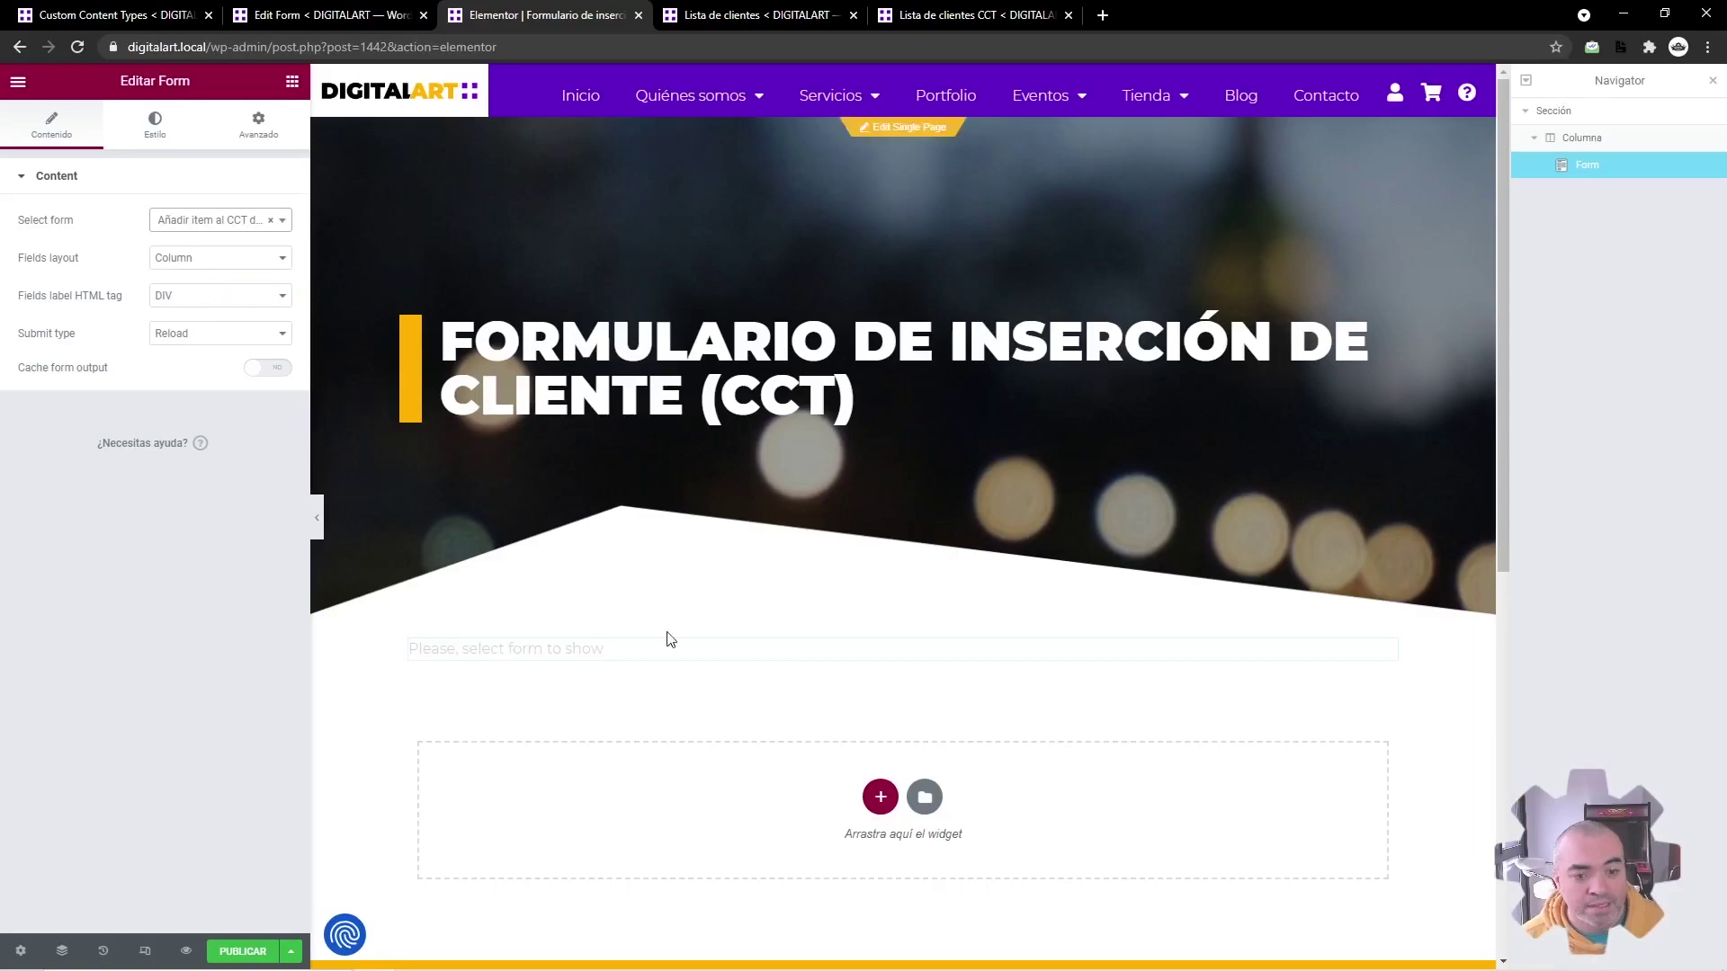
scroll(569, 710, "down", 1)
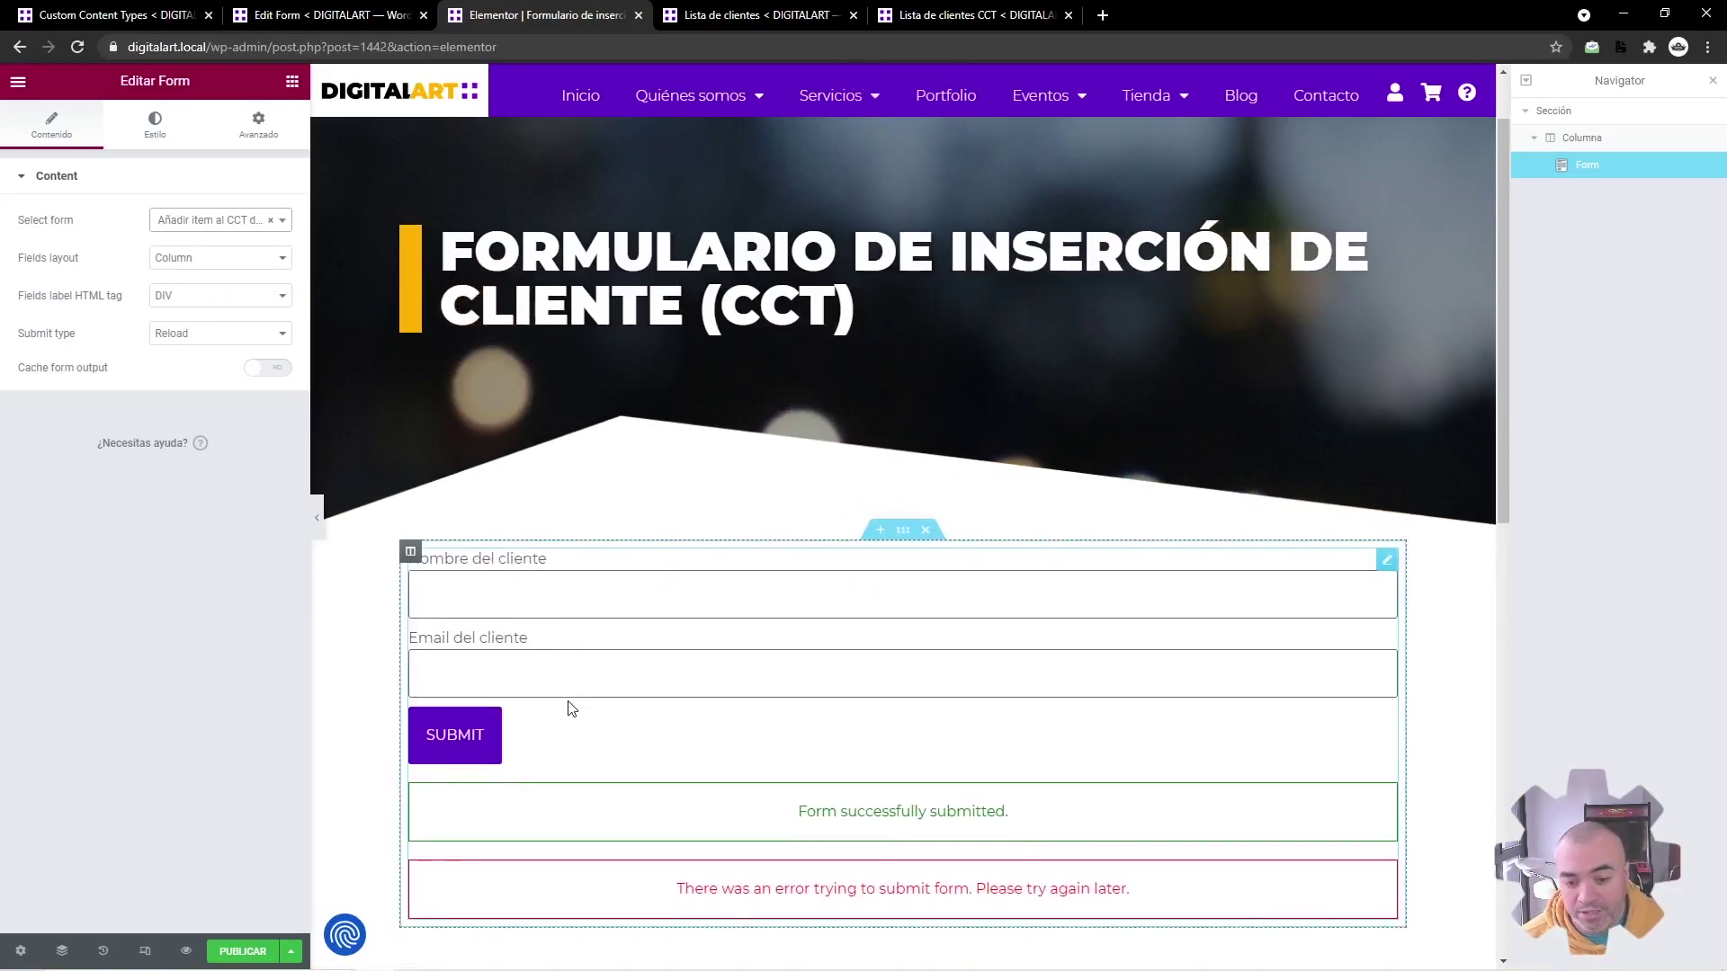
left_click(241, 950)
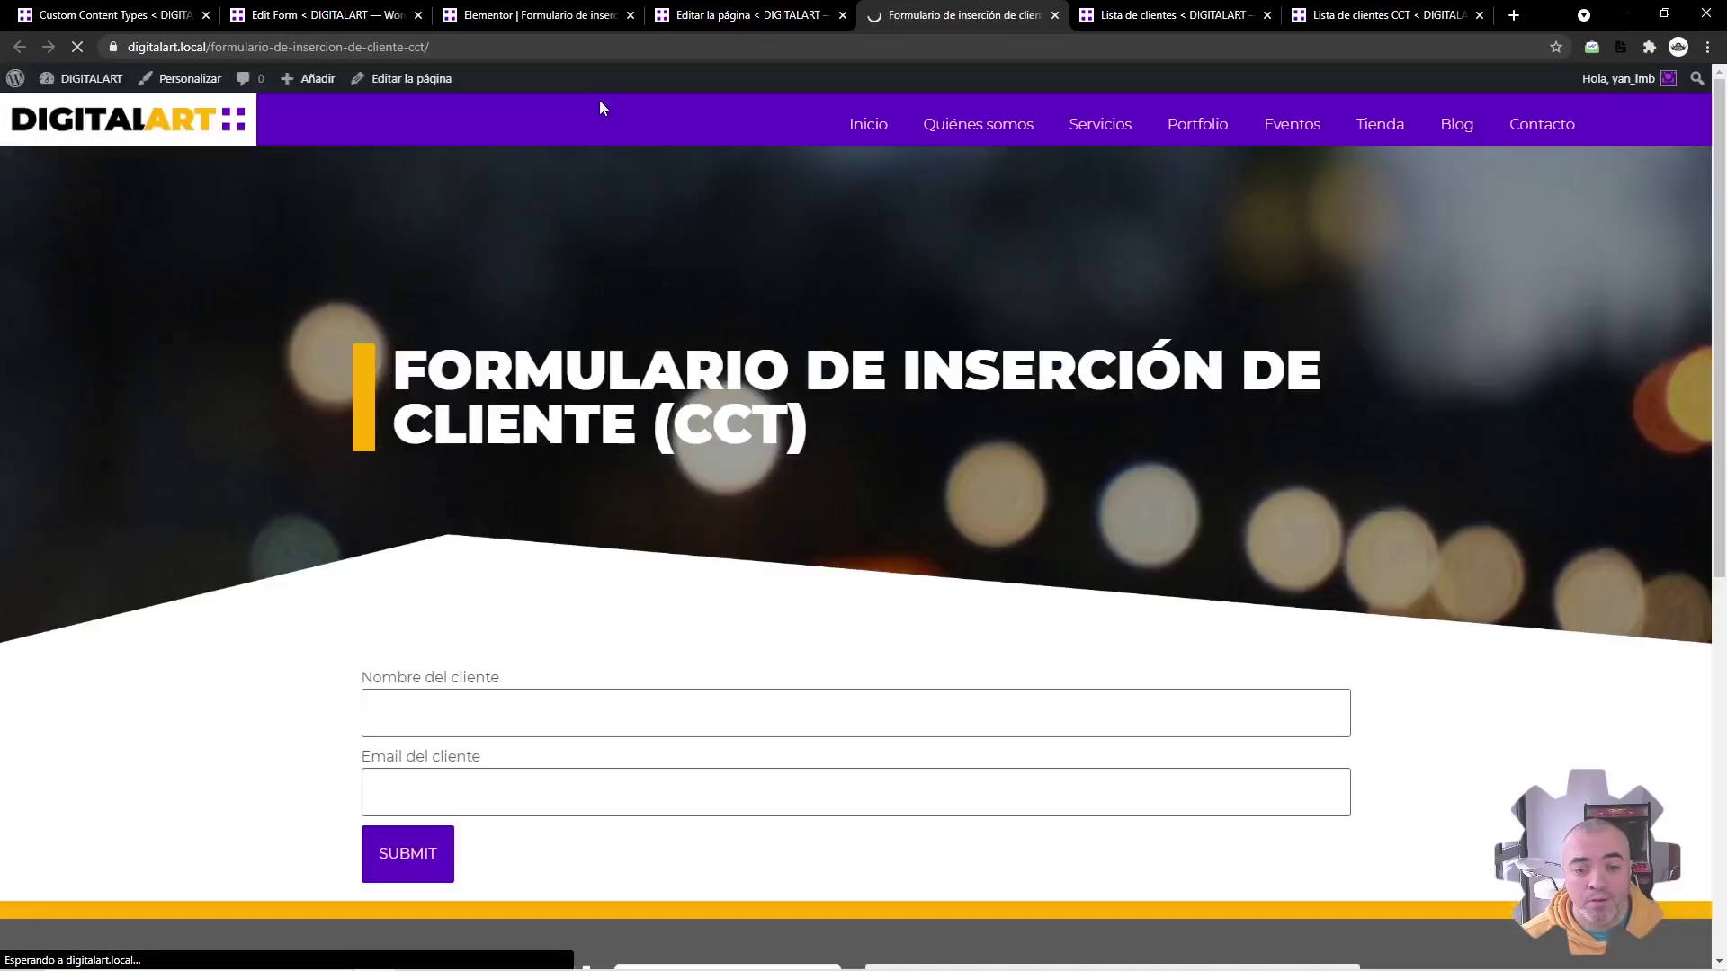
Step: Submit the live form with a client name and e-mail address, then return to the content types admin tab
scroll(481, 701, "down", 1)
left_click(503, 629)
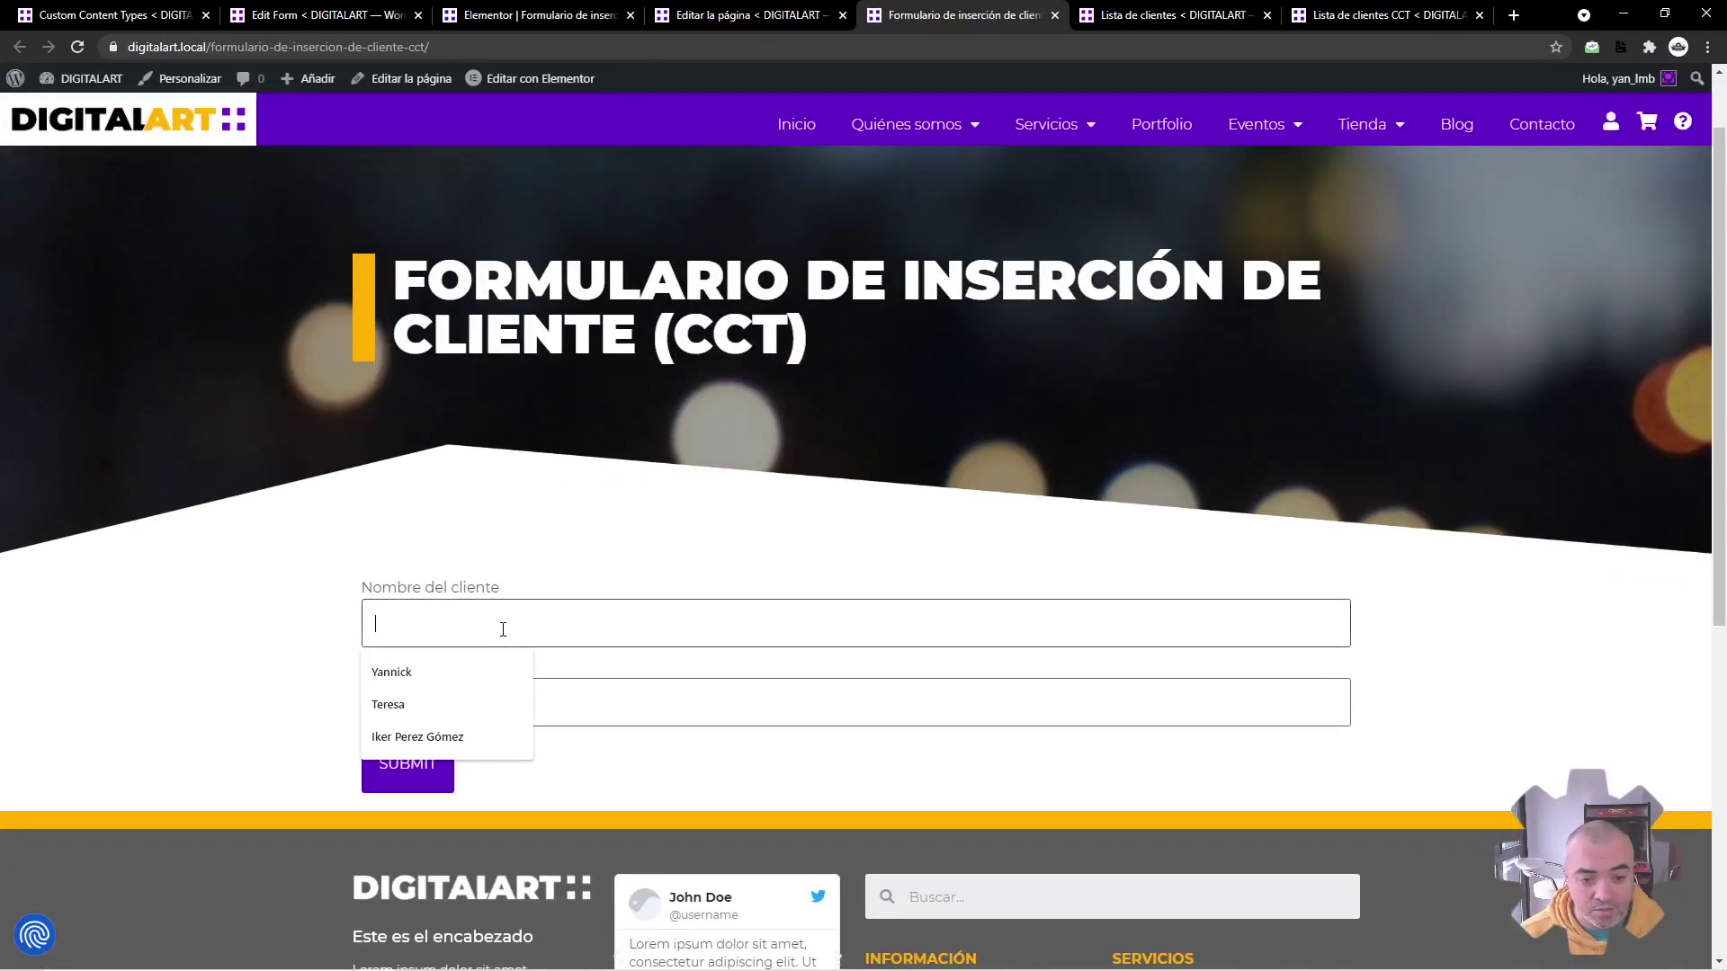
type("Yo mismo")
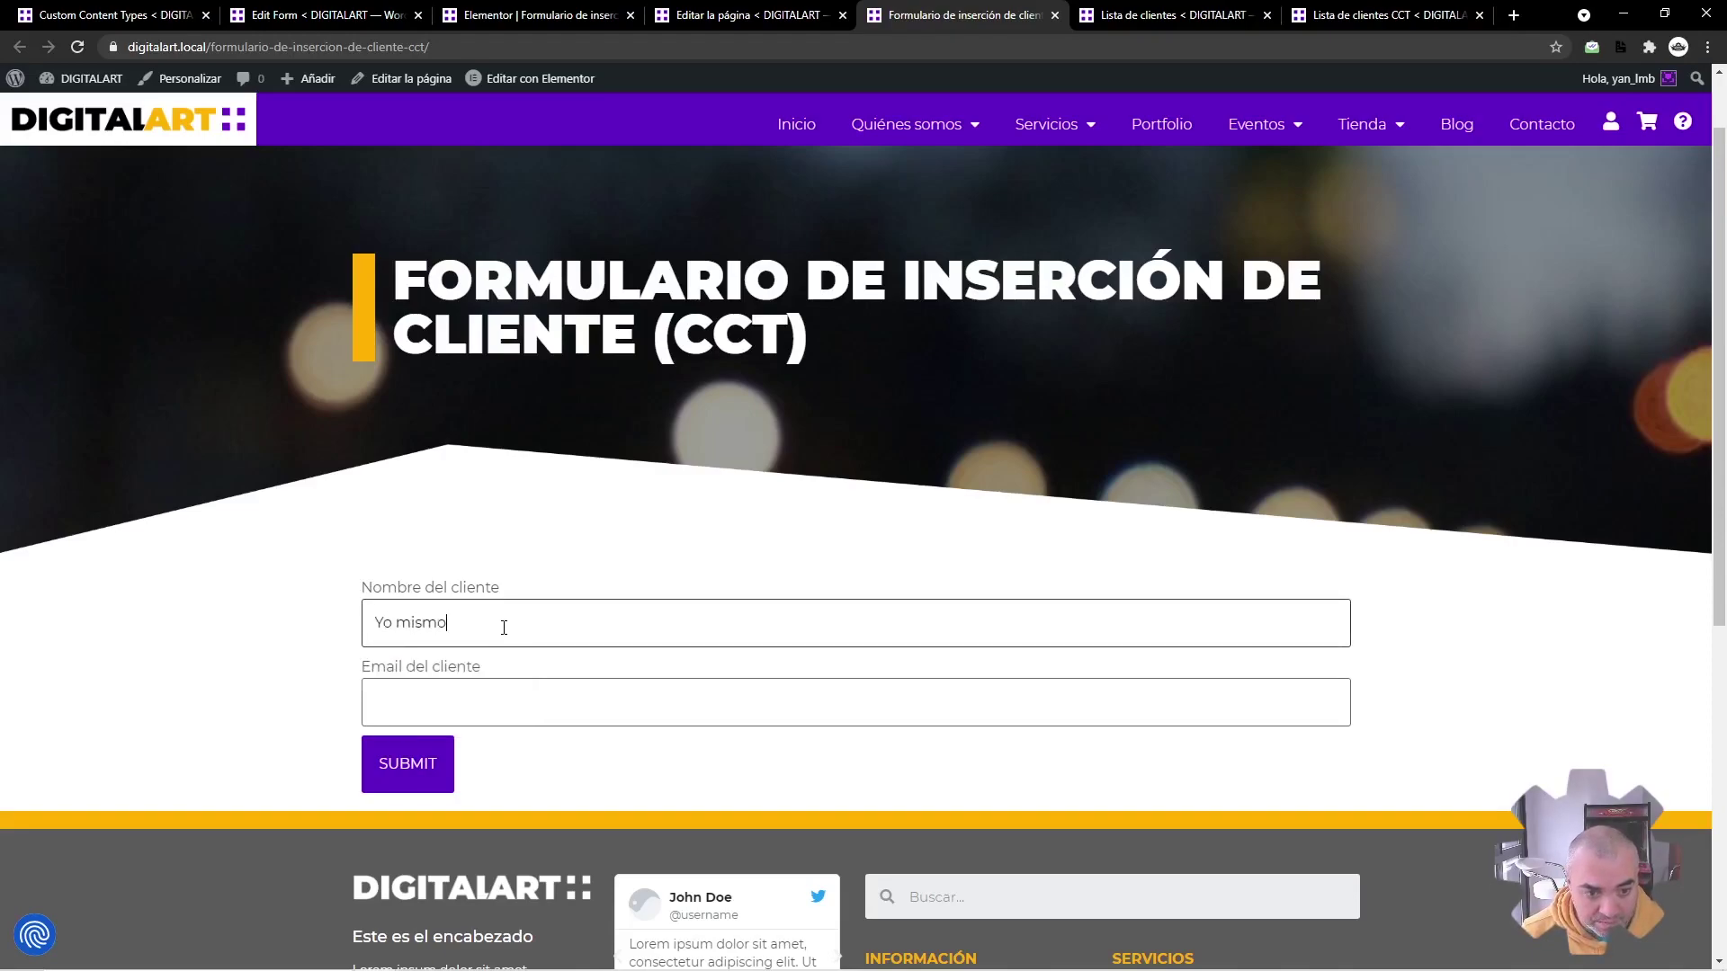
key("Tab")
type("yomismo@alsdjhlsakd.e")
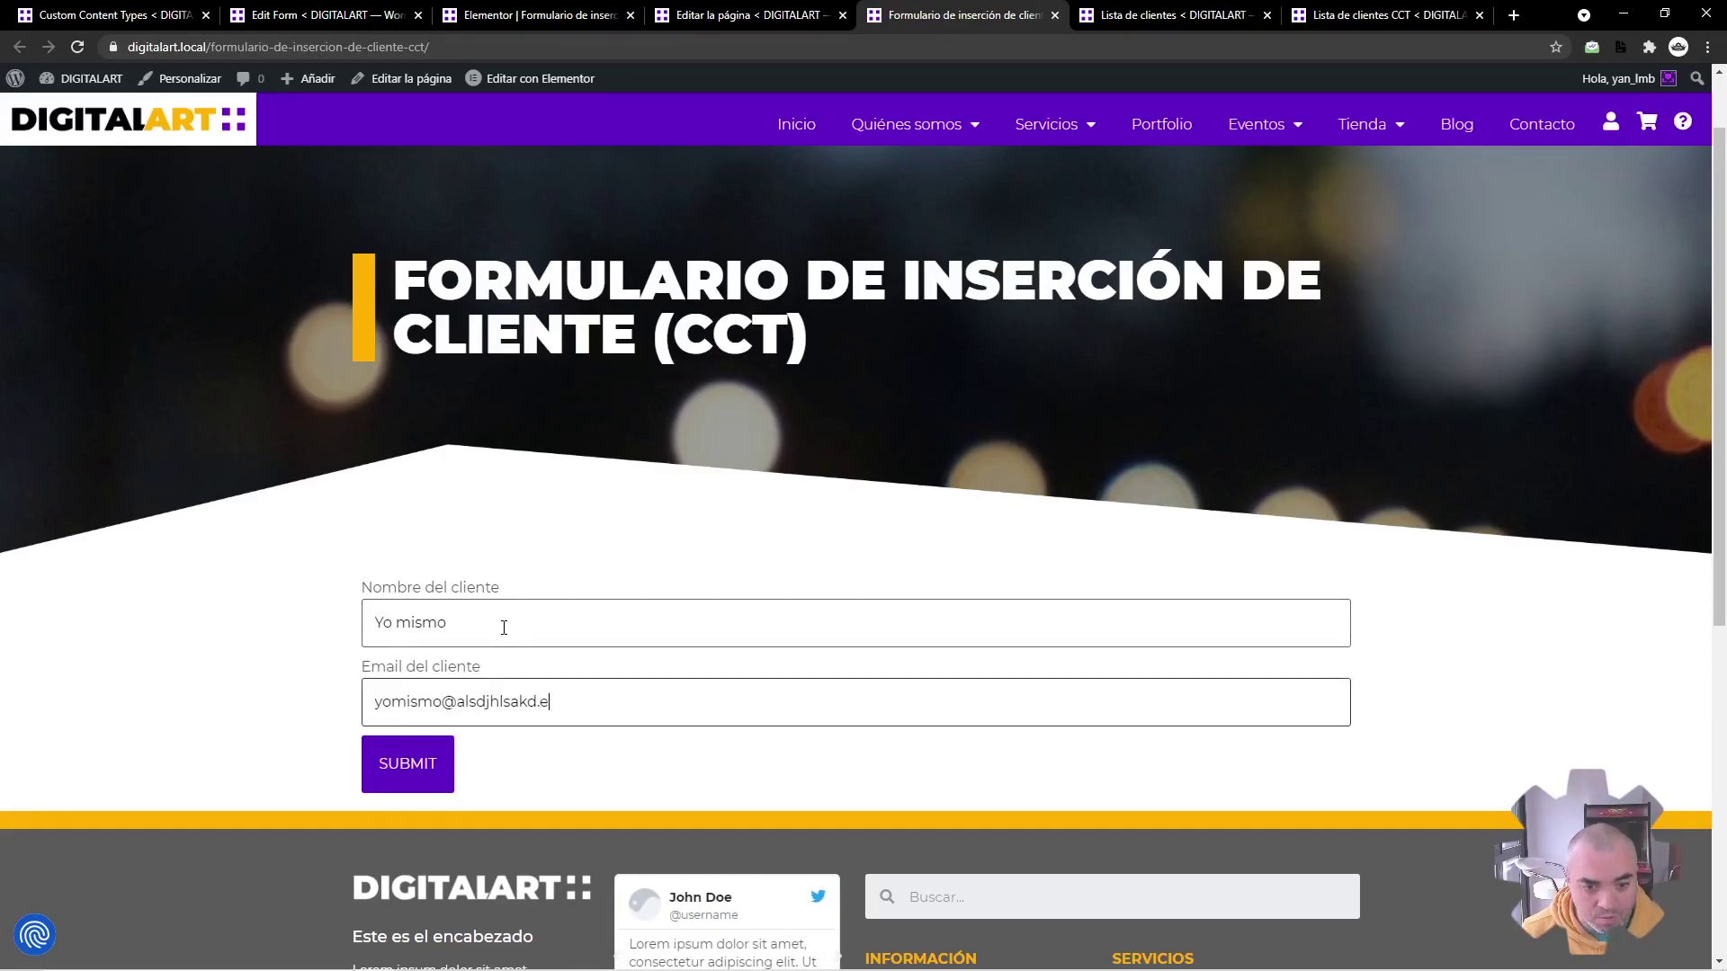
left_click(429, 758)
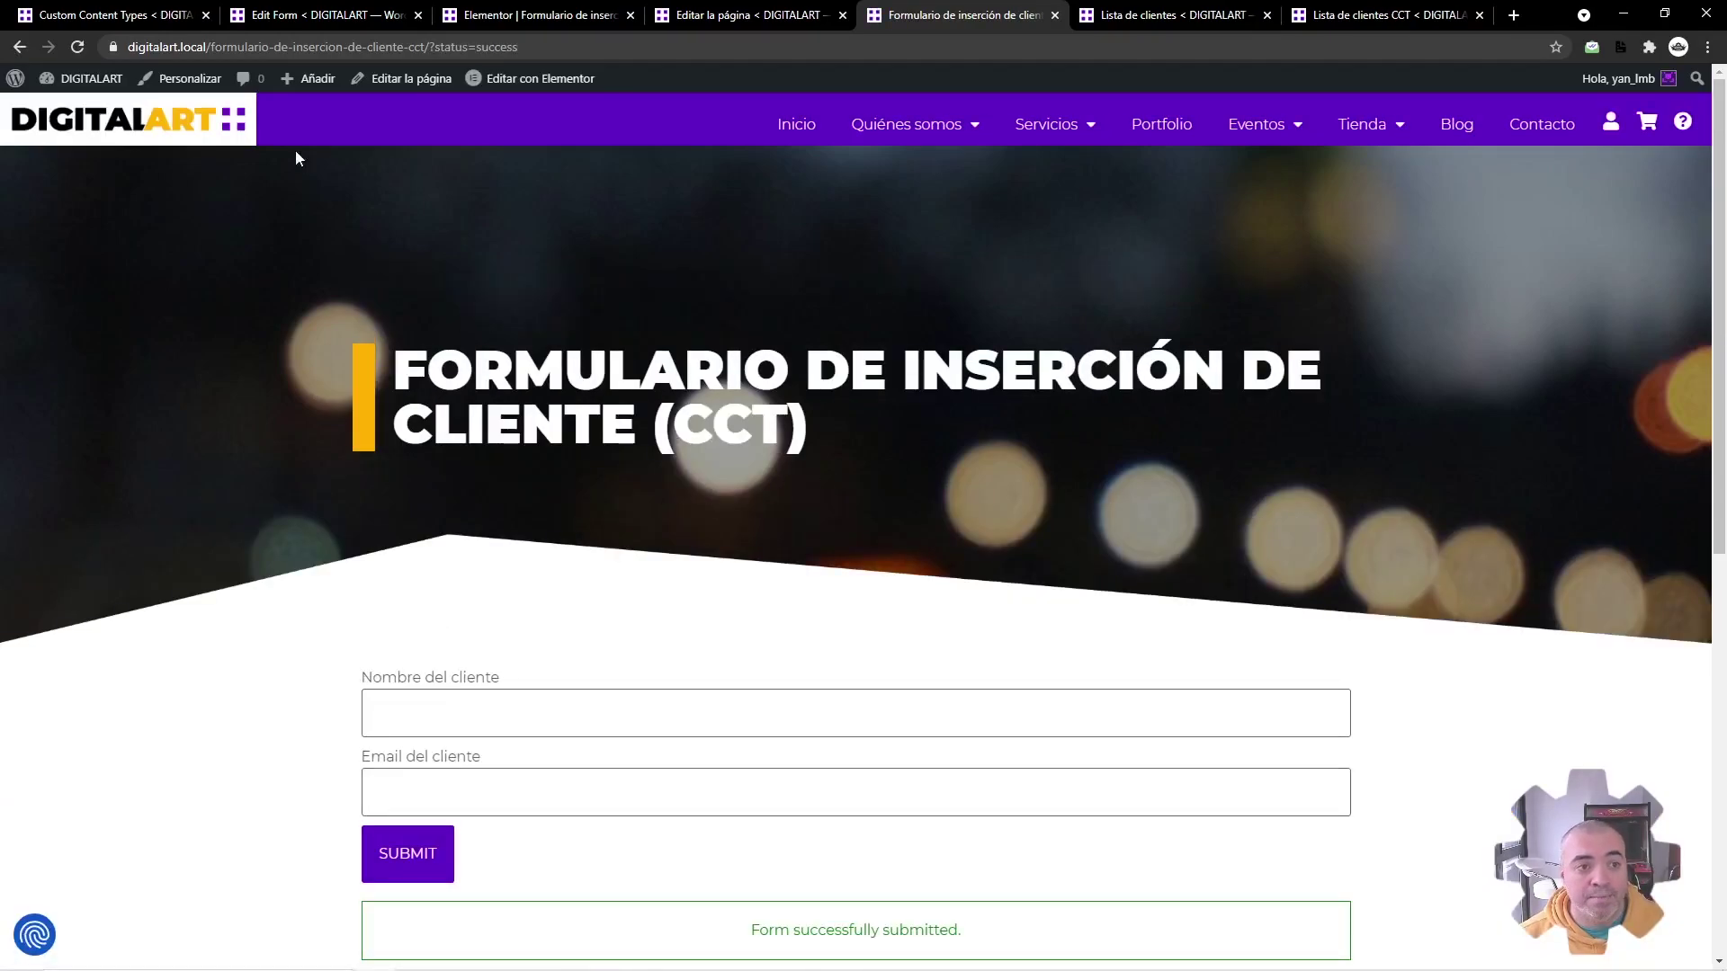
left_click(153, 13)
Step: Open Lista de clientes CCT in a new tab to see items #3 and #2
middle_click(72, 194)
left_click(260, 15)
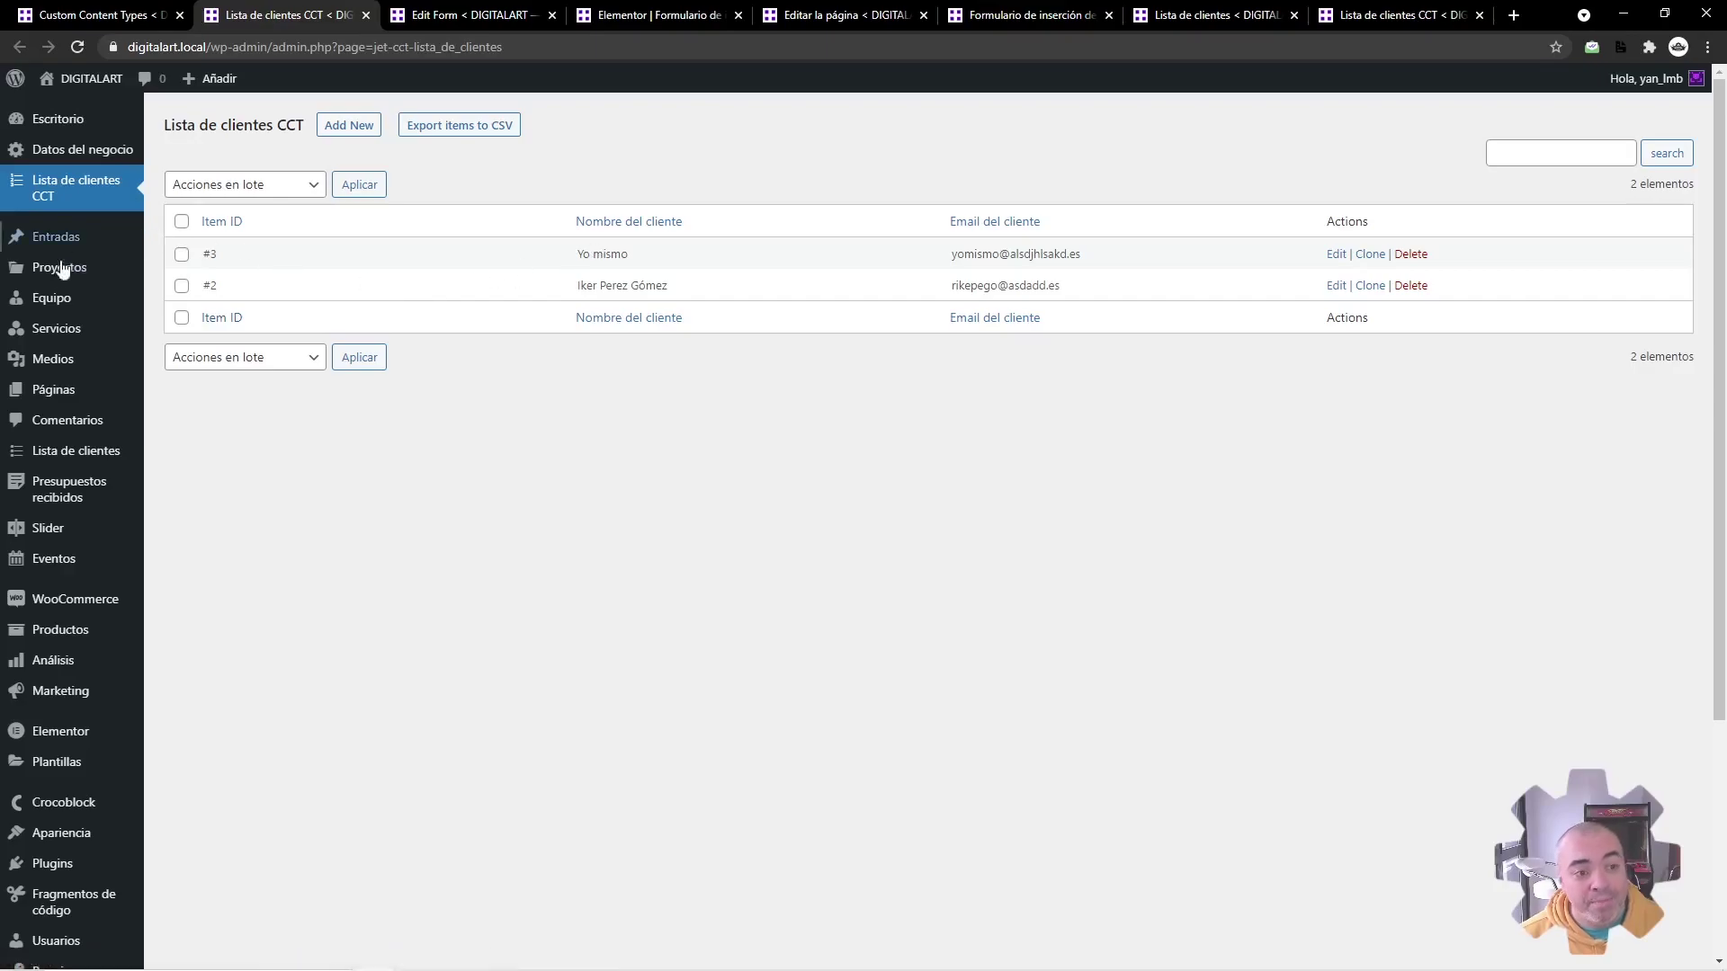
Step: Open the client posts list in a new tab, check the CCT's General Settings, and return to the posts
mouse_move(89, 254)
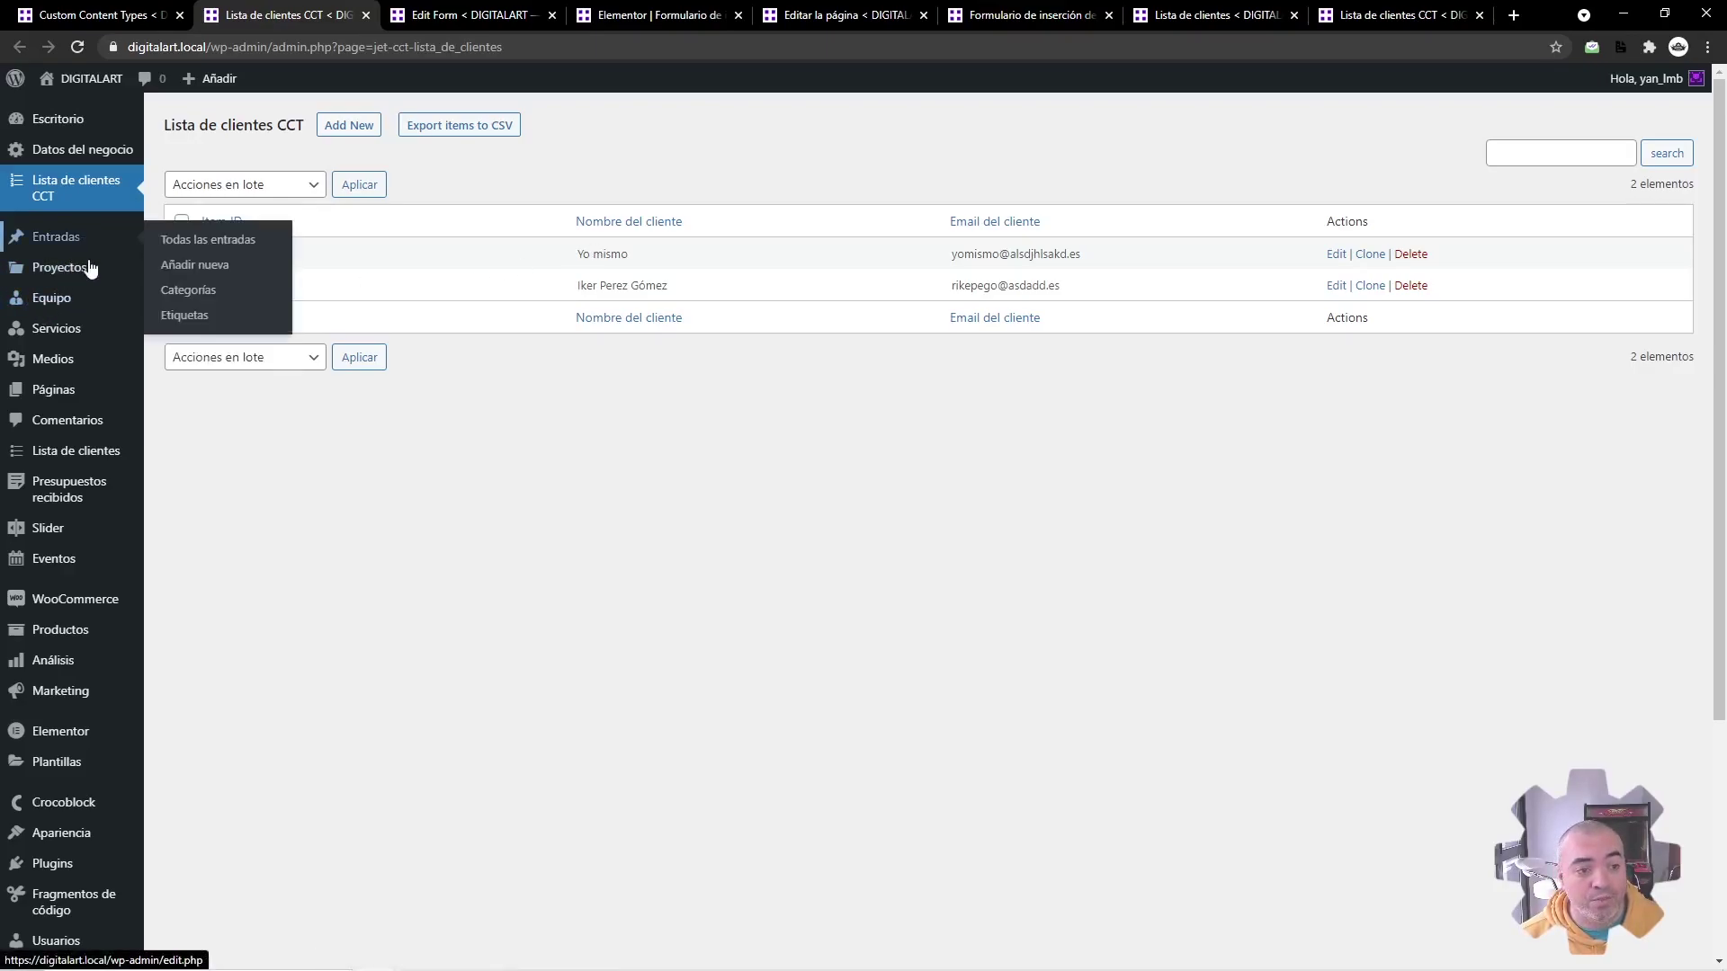
middle_click(78, 451)
left_click(388, 18)
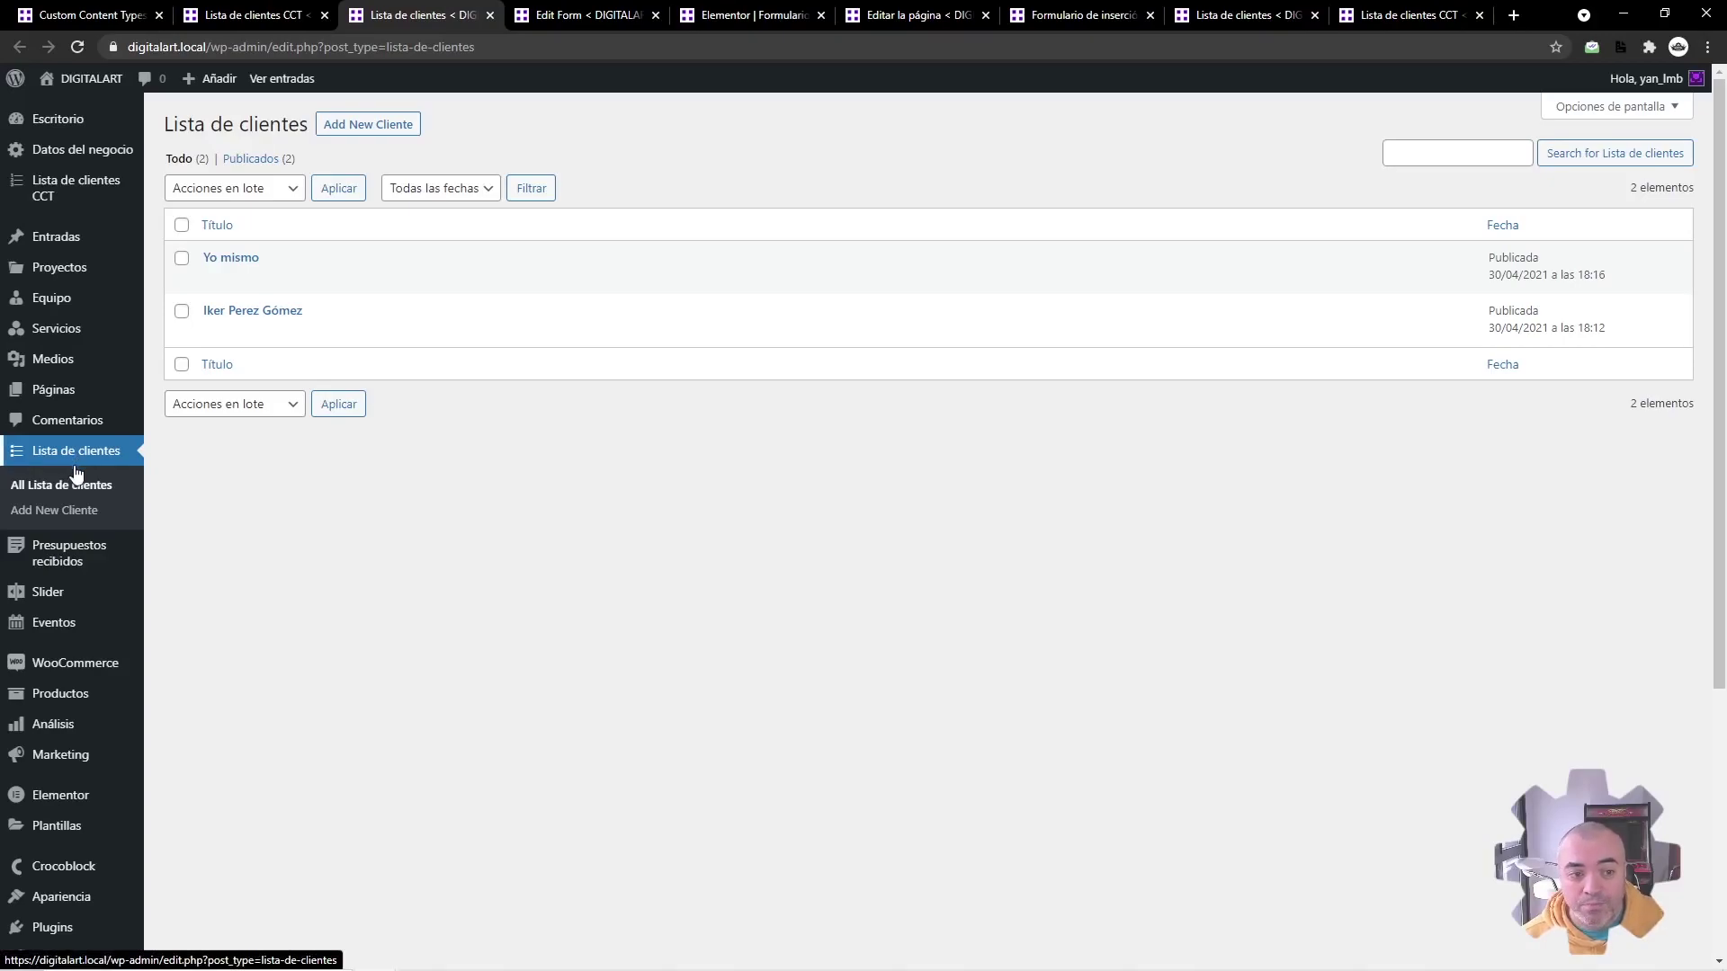
mouse_move(322, 266)
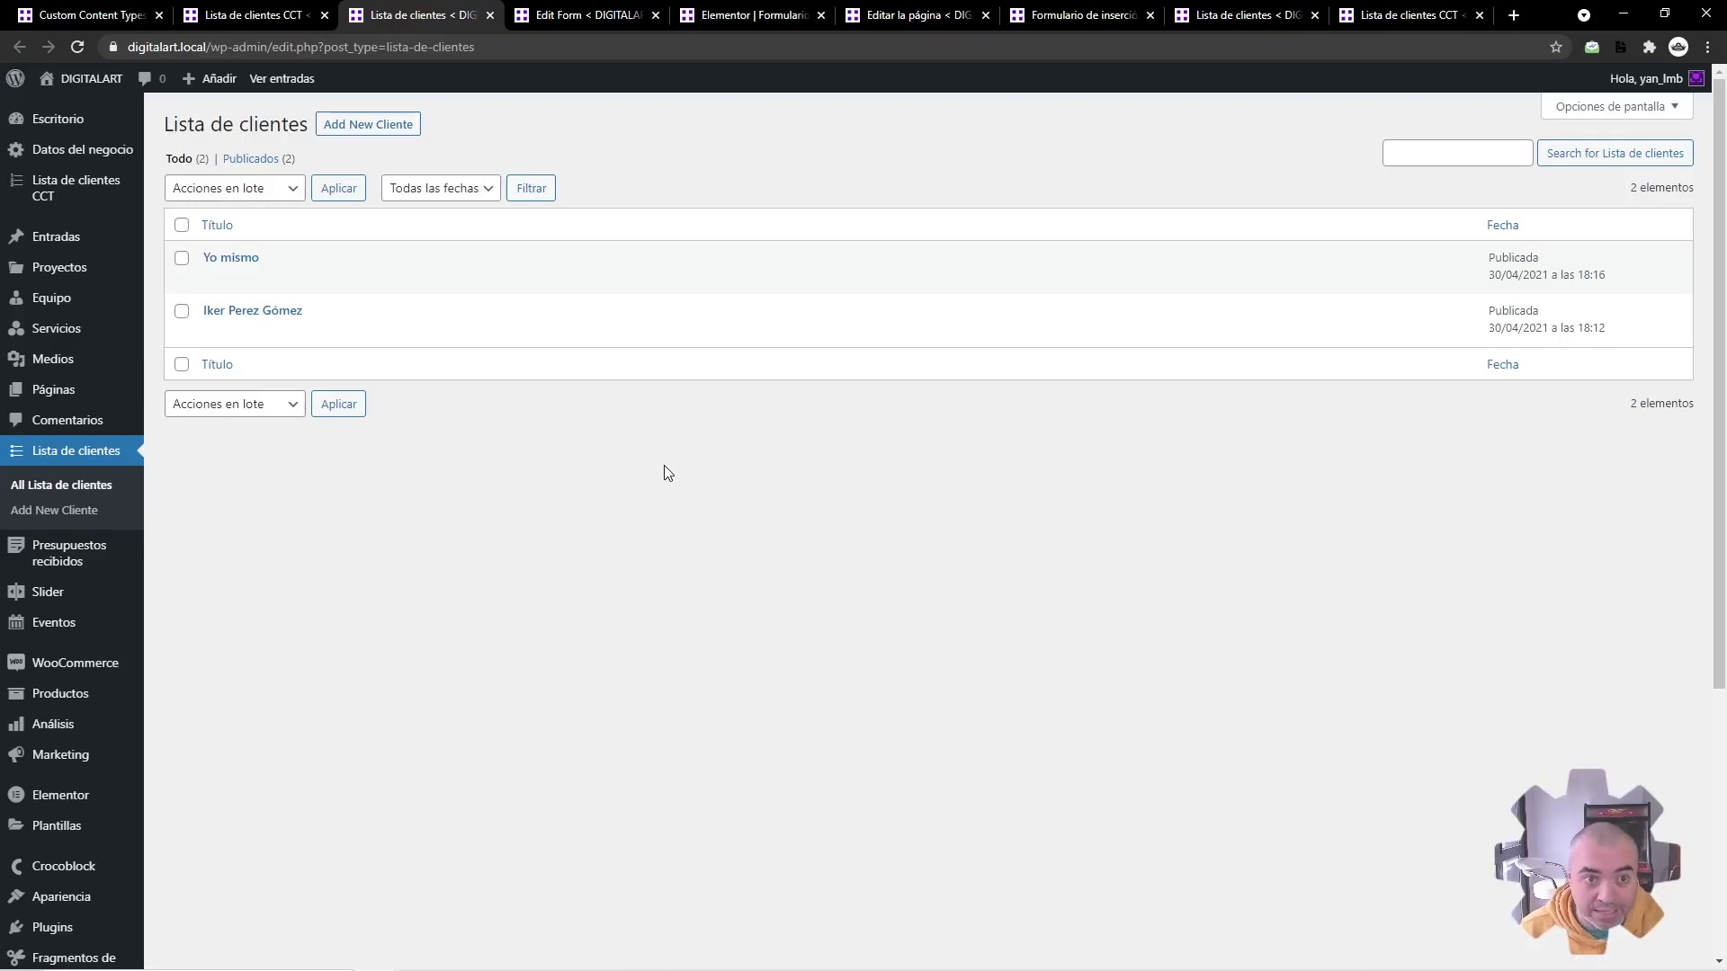
key("ctrl+1")
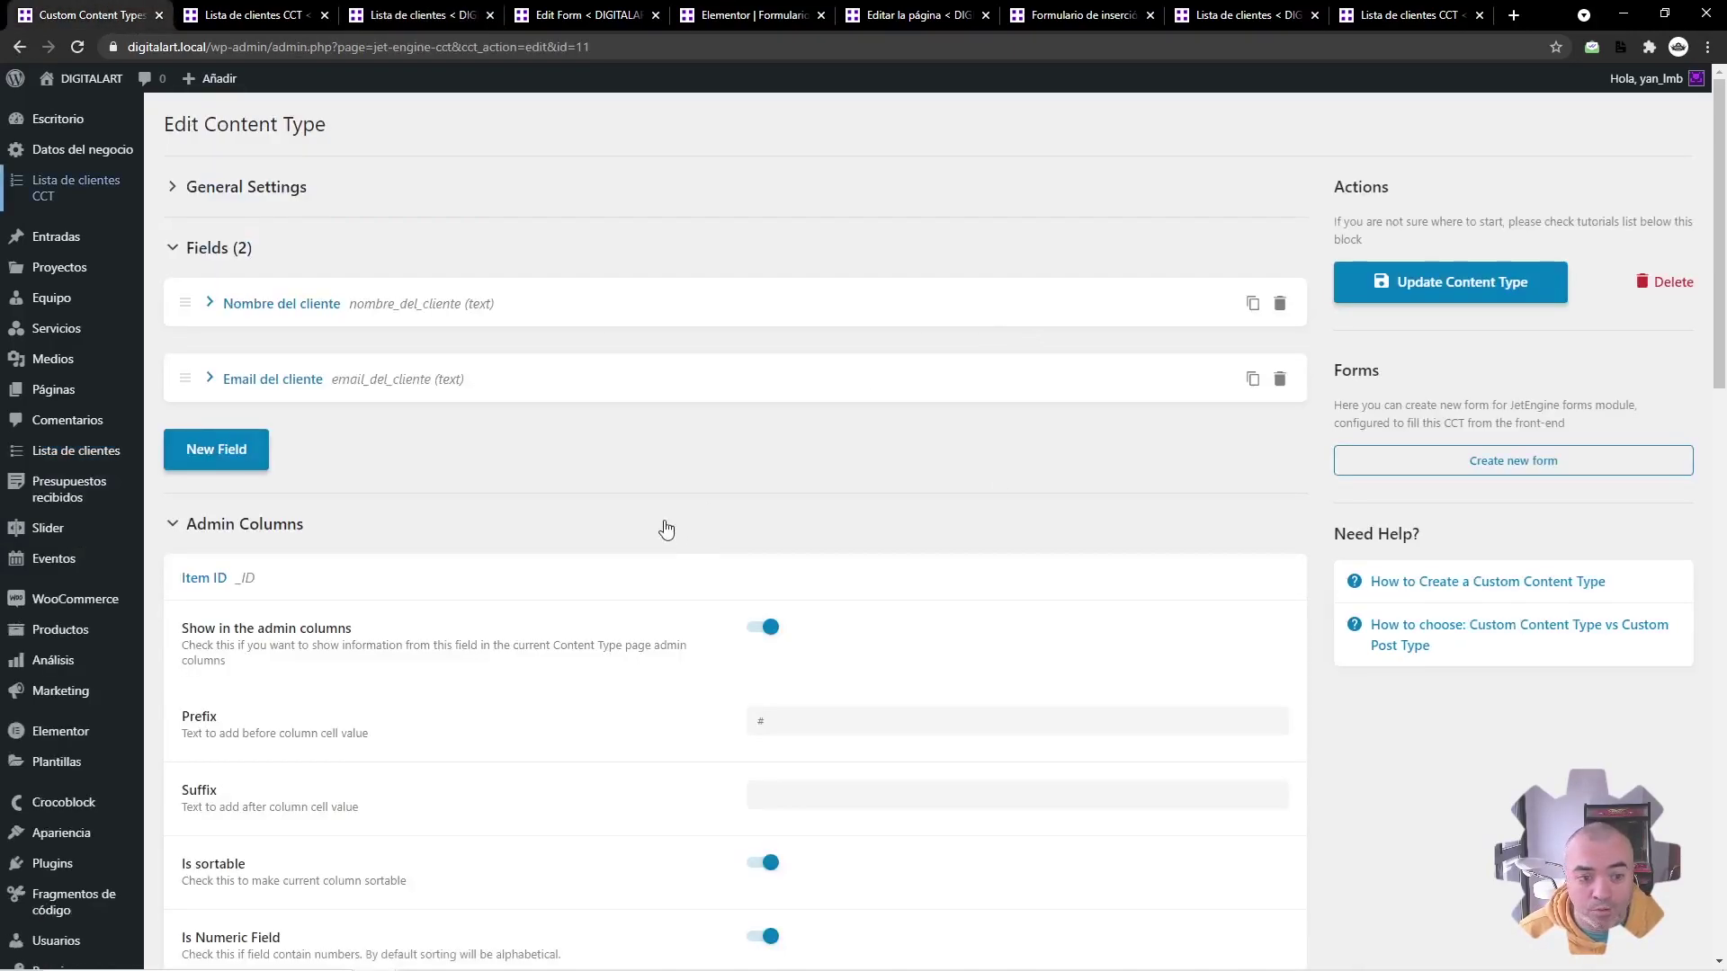
left_click(420, 193)
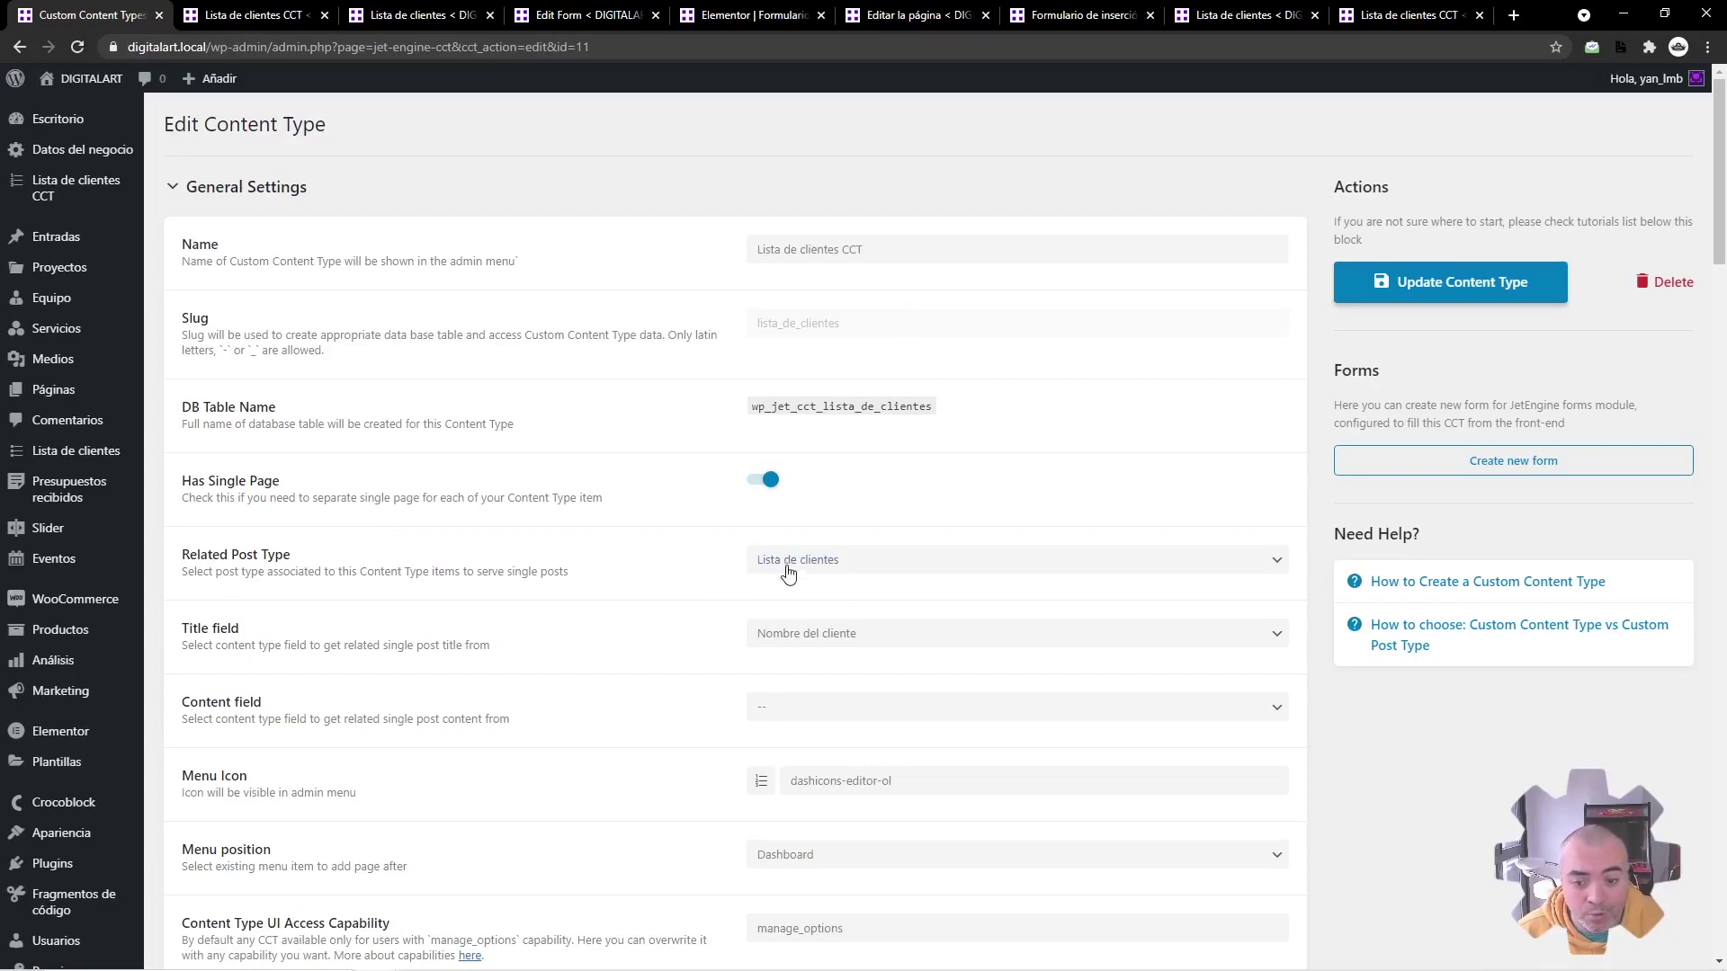
left_click(469, 9)
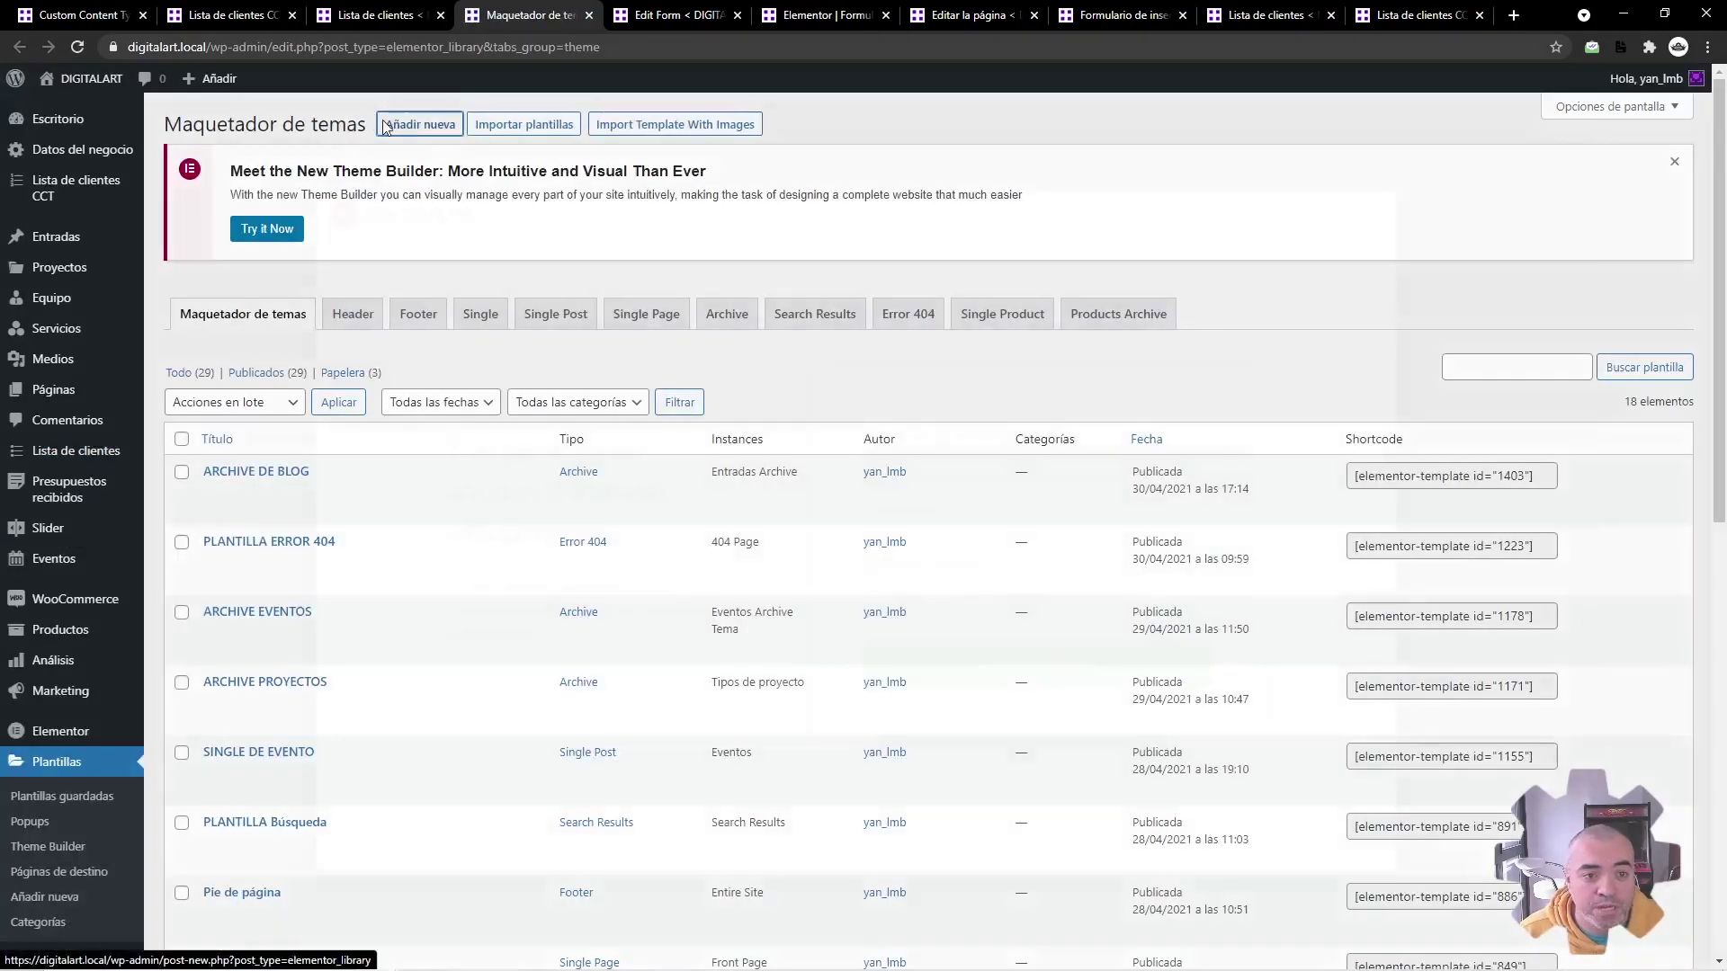
Step: Create a Single Post theme template named 'SINGLE DEL CLIENTE'
left_click(420, 124)
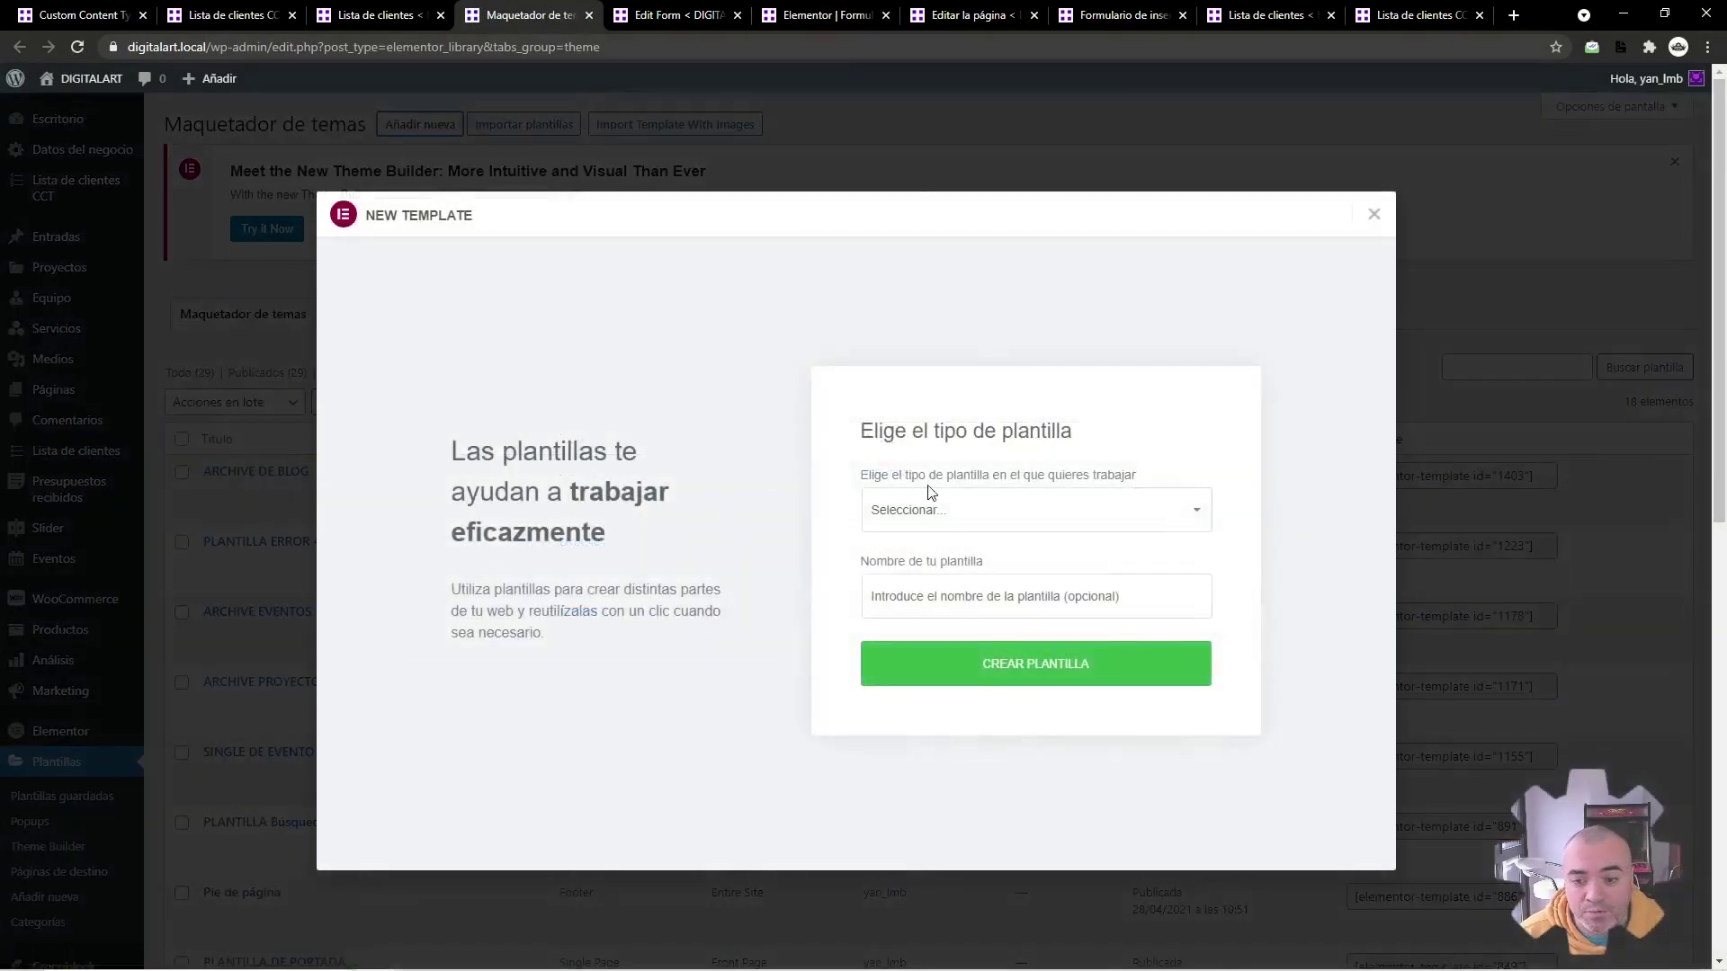
left_click(929, 513)
left_click(936, 653)
left_click(942, 587)
type("SINGLE DEL CLI")
key("Return")
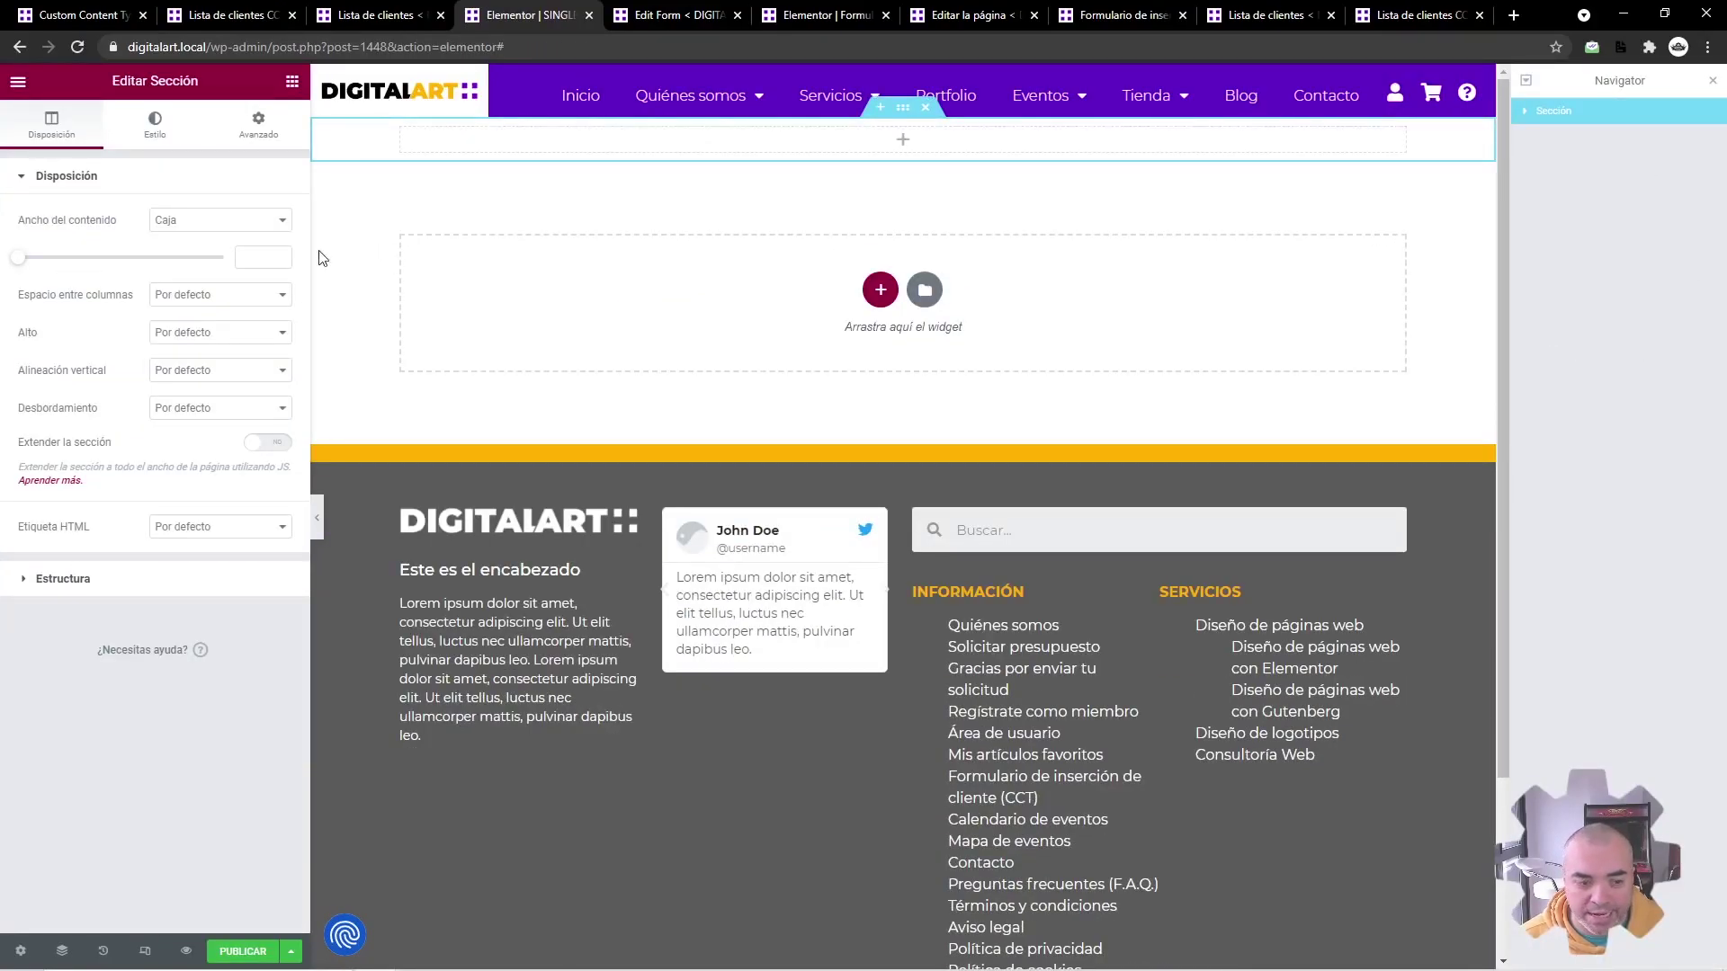
Step: Set the template's preview to a Cliente post, picking a specific client found by search
left_click(20, 951)
left_click(143, 403)
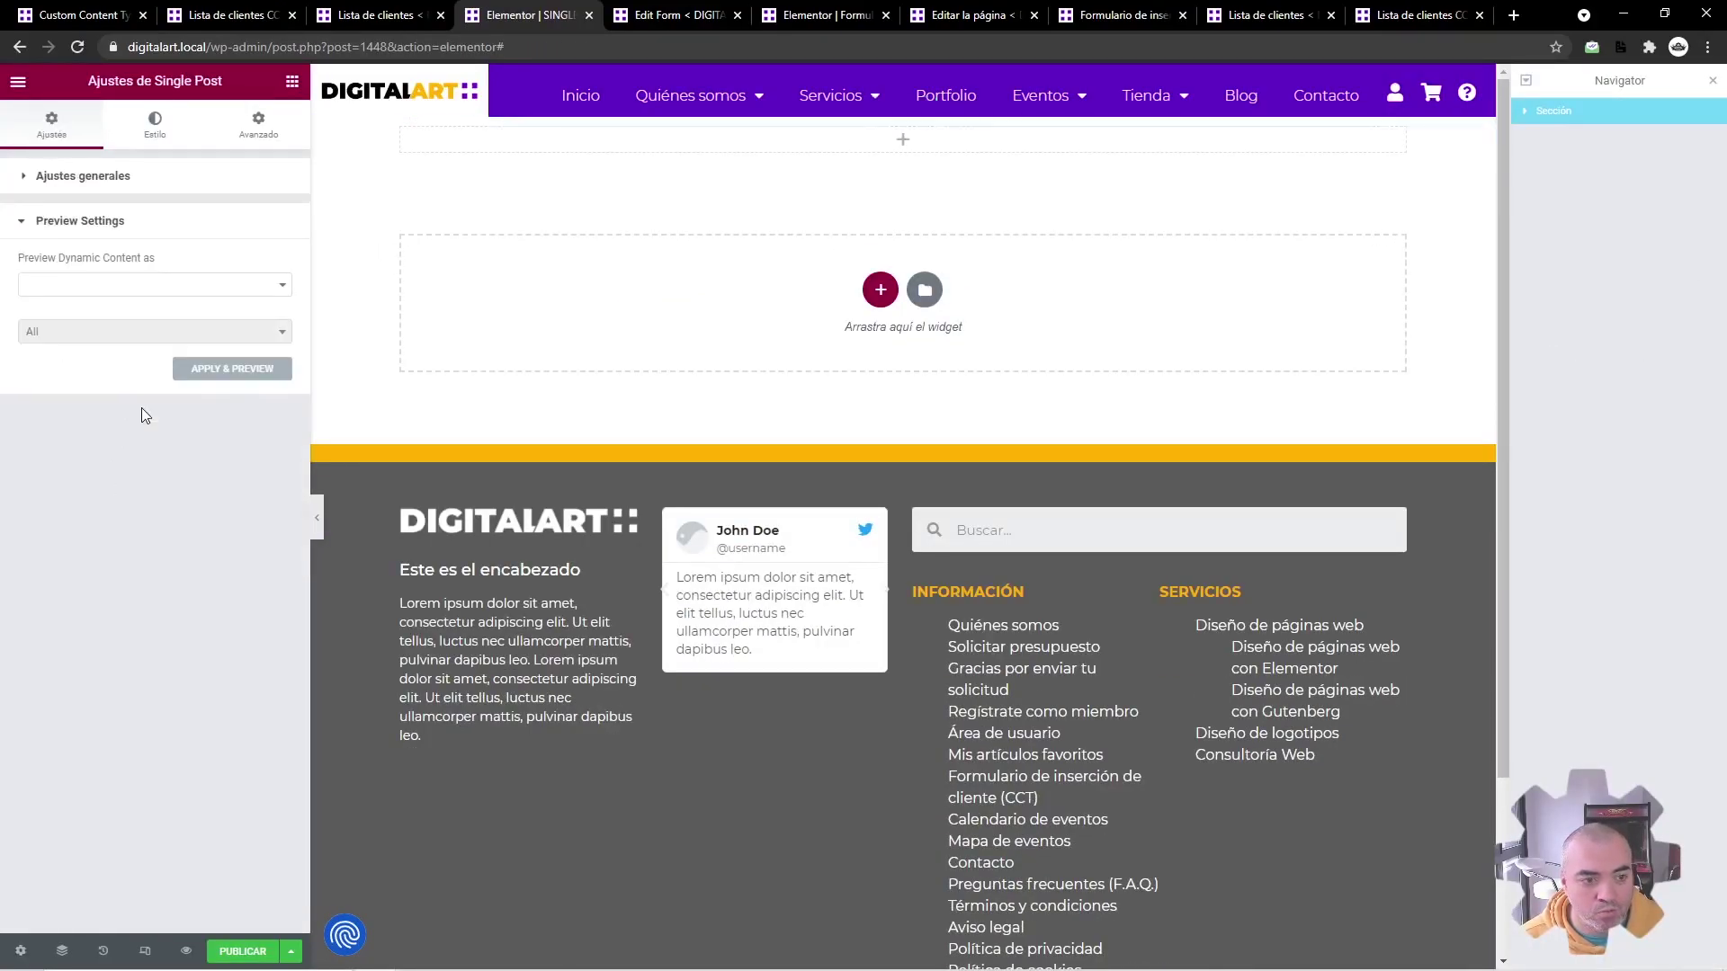
left_click(177, 286)
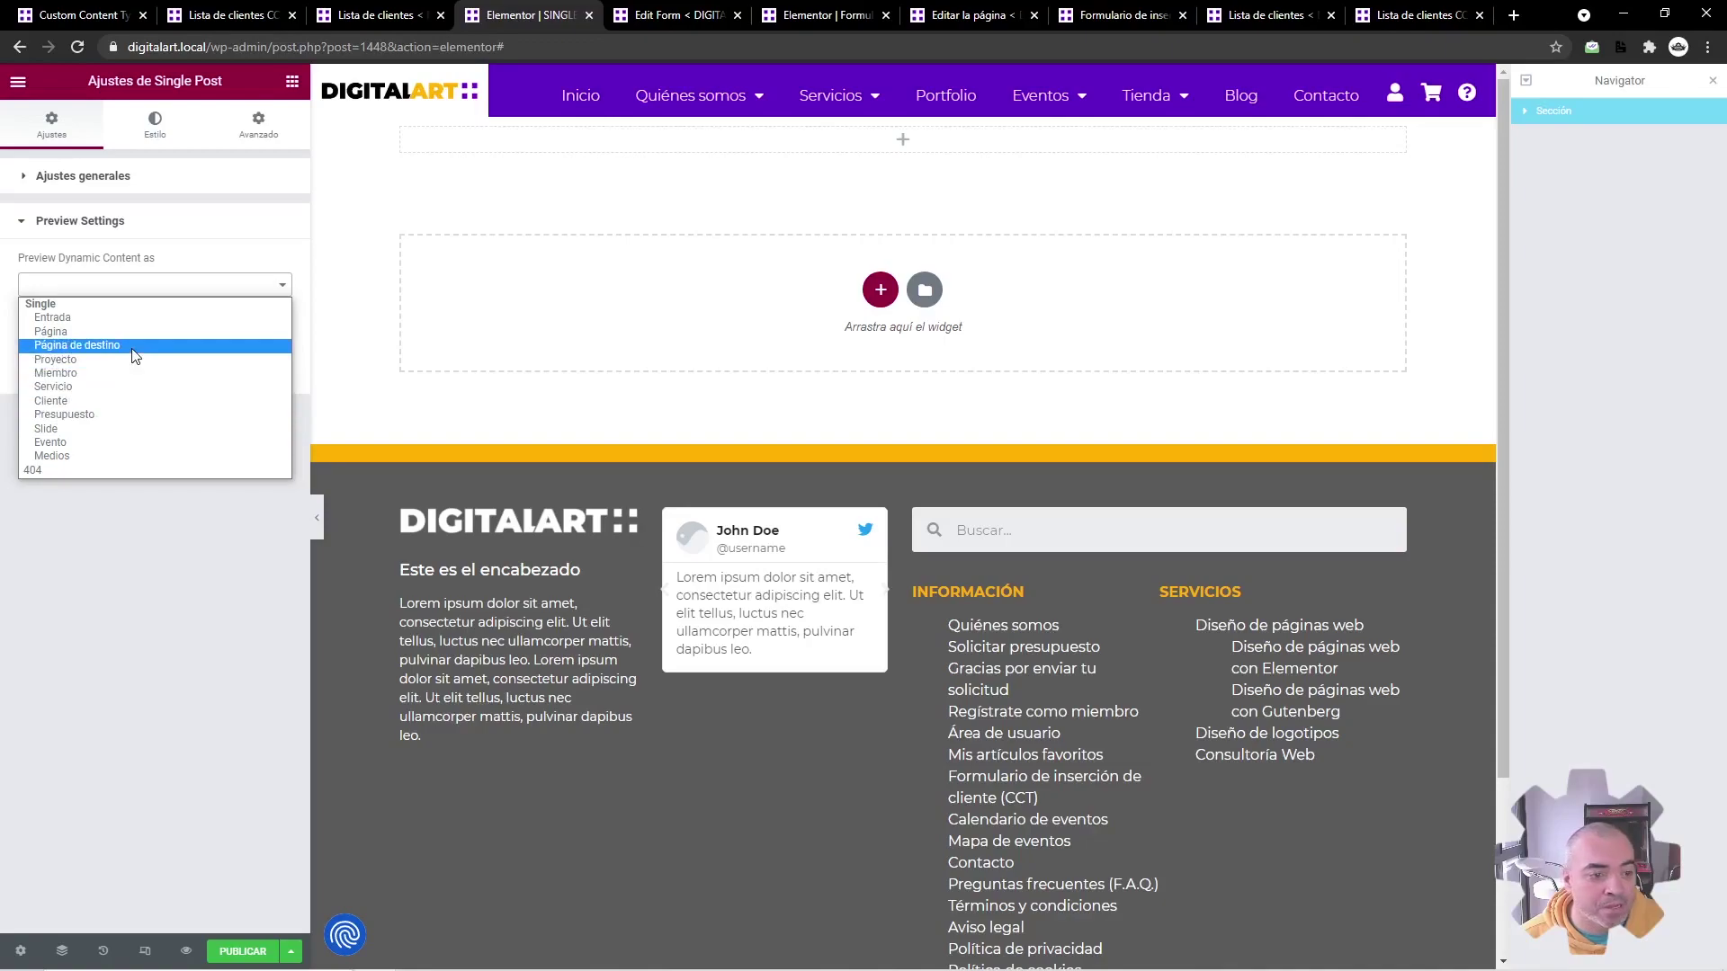
left_click(102, 399)
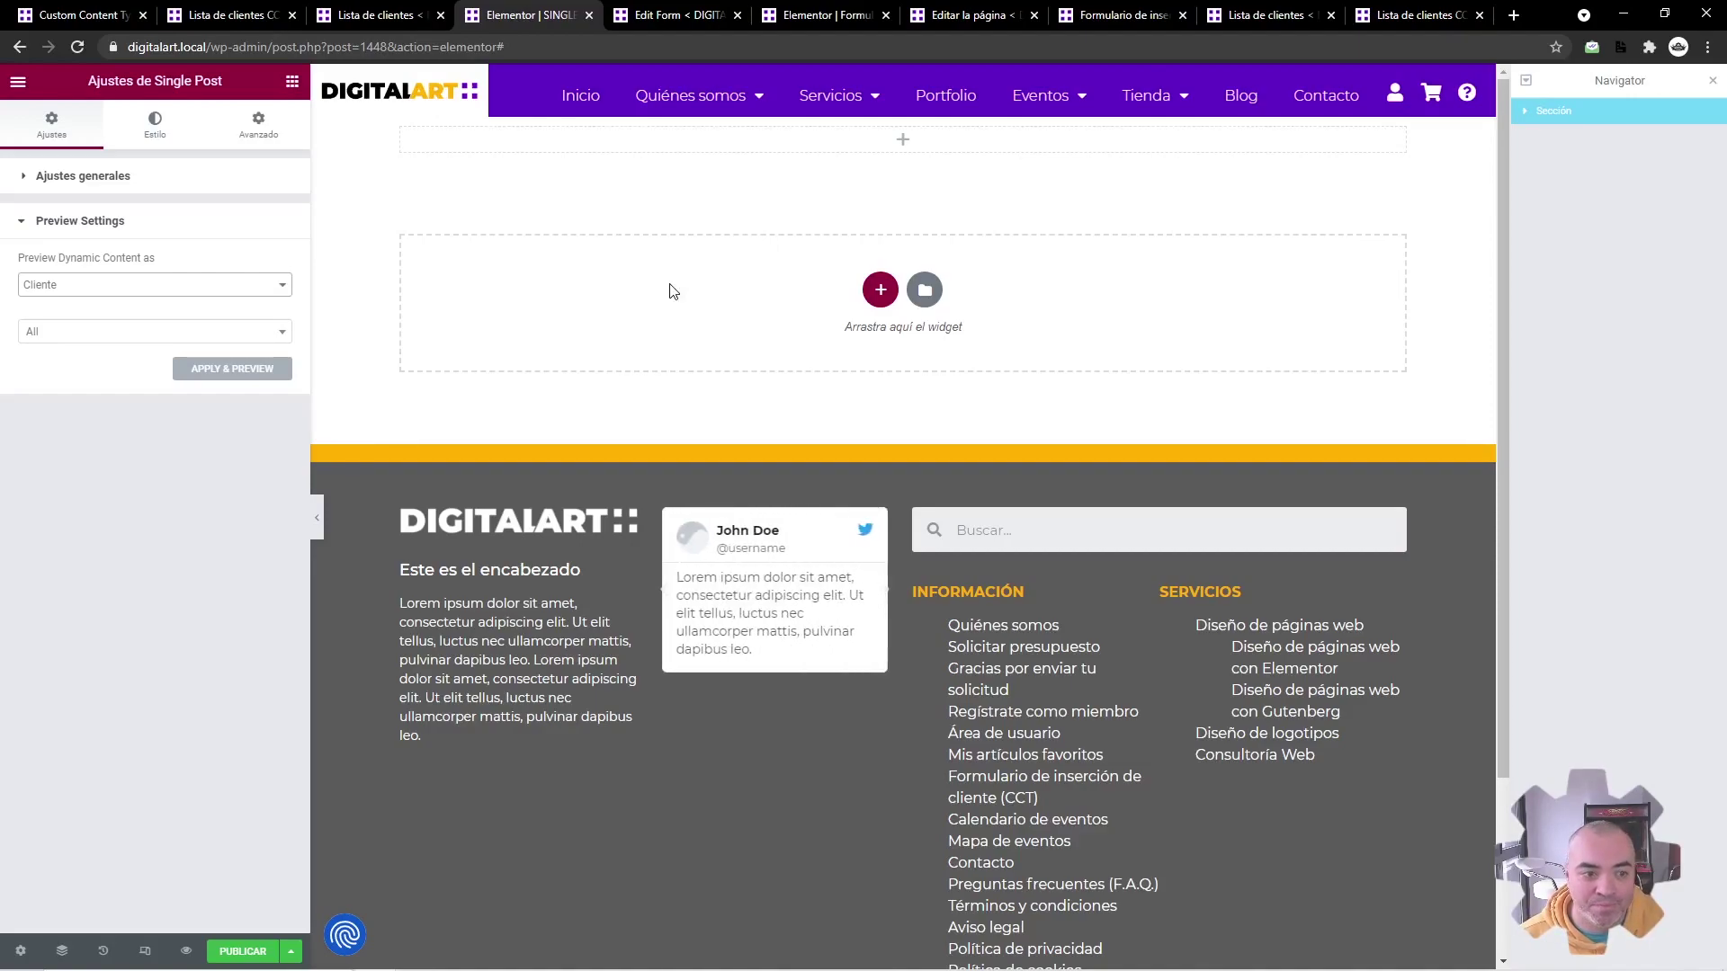
left_click(244, 333)
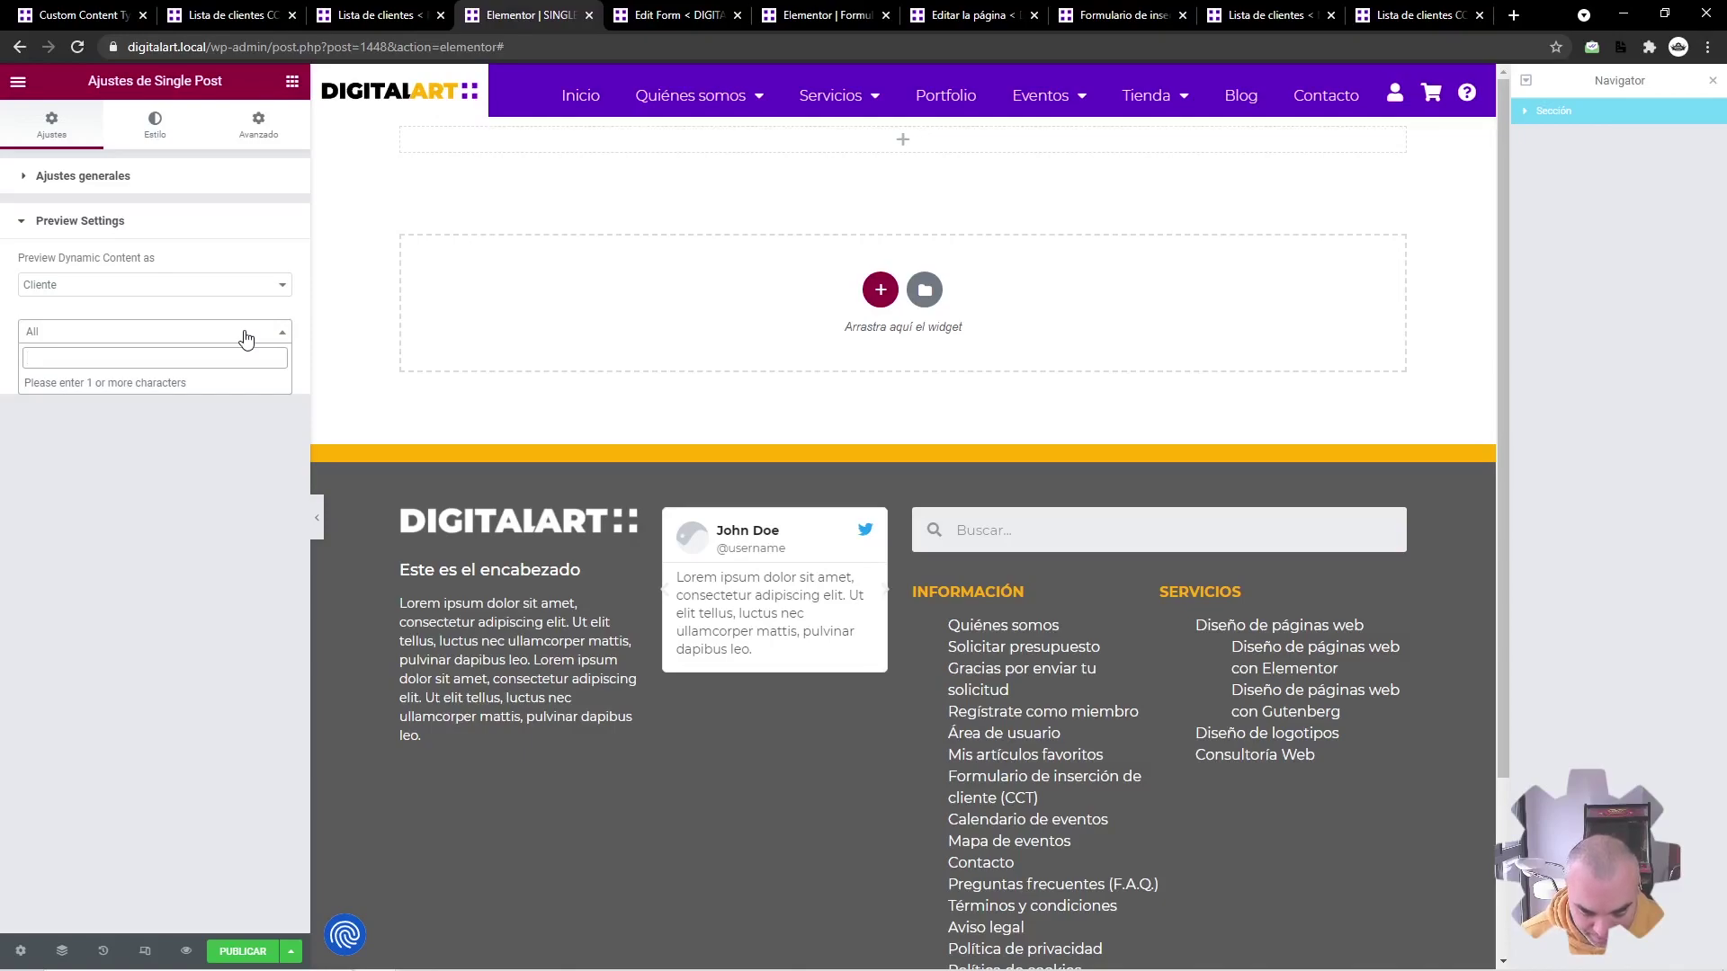
type("iker")
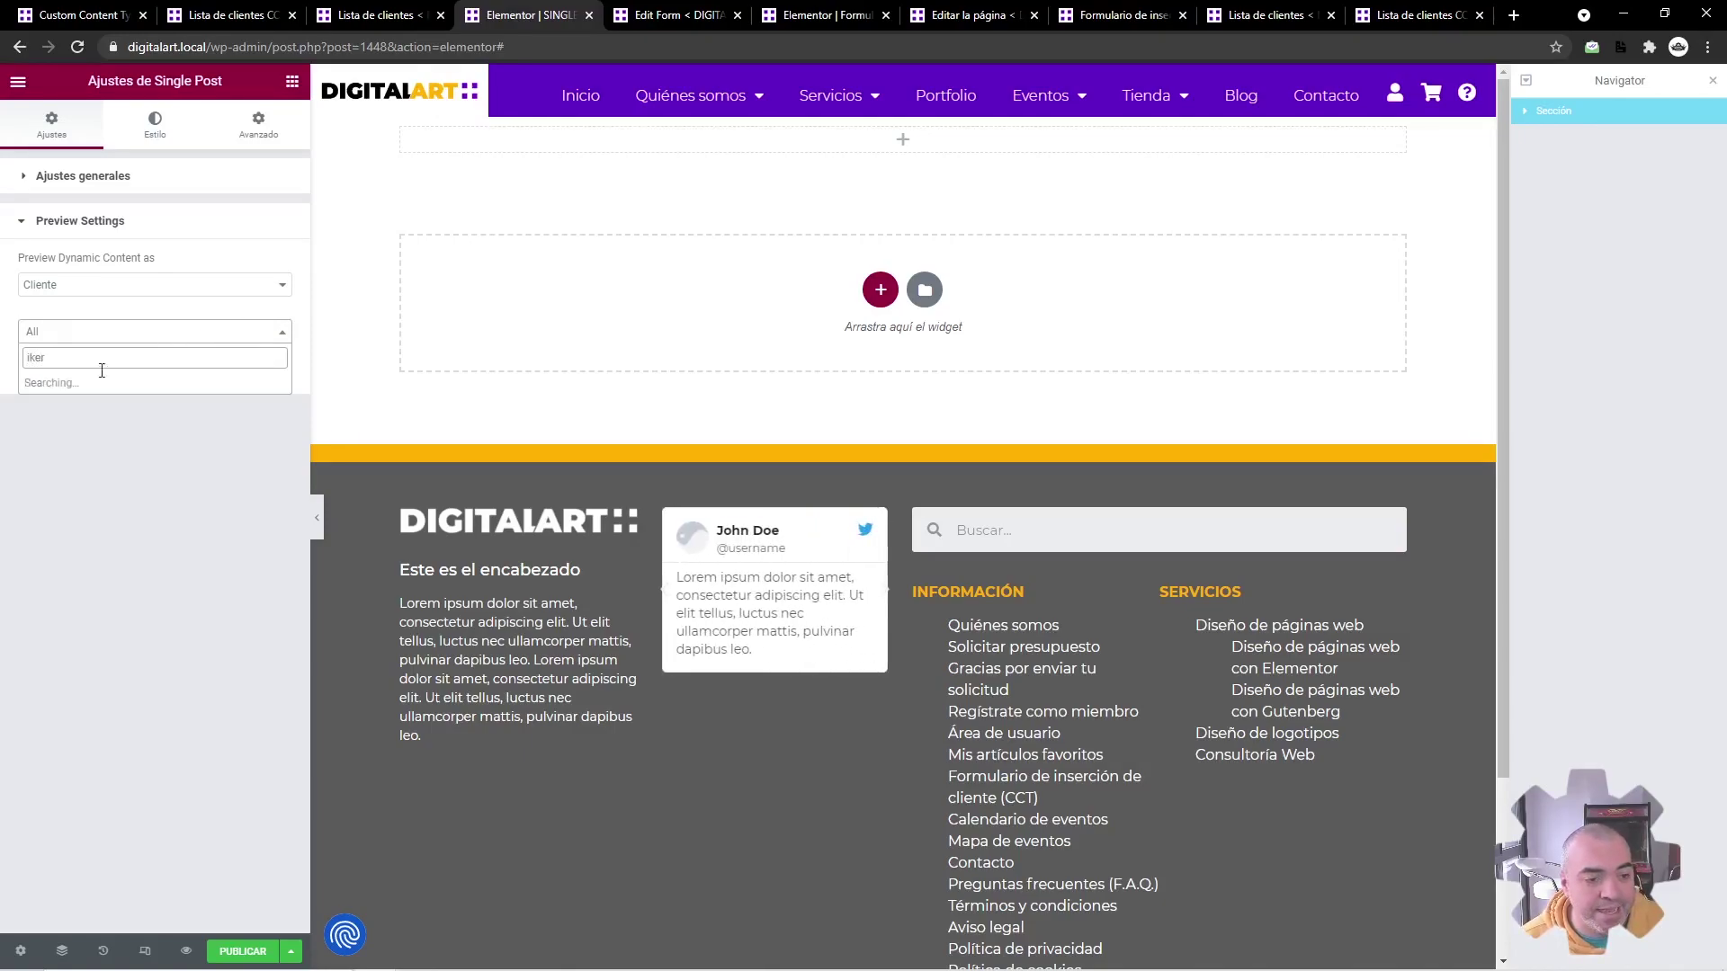
left_click(81, 385)
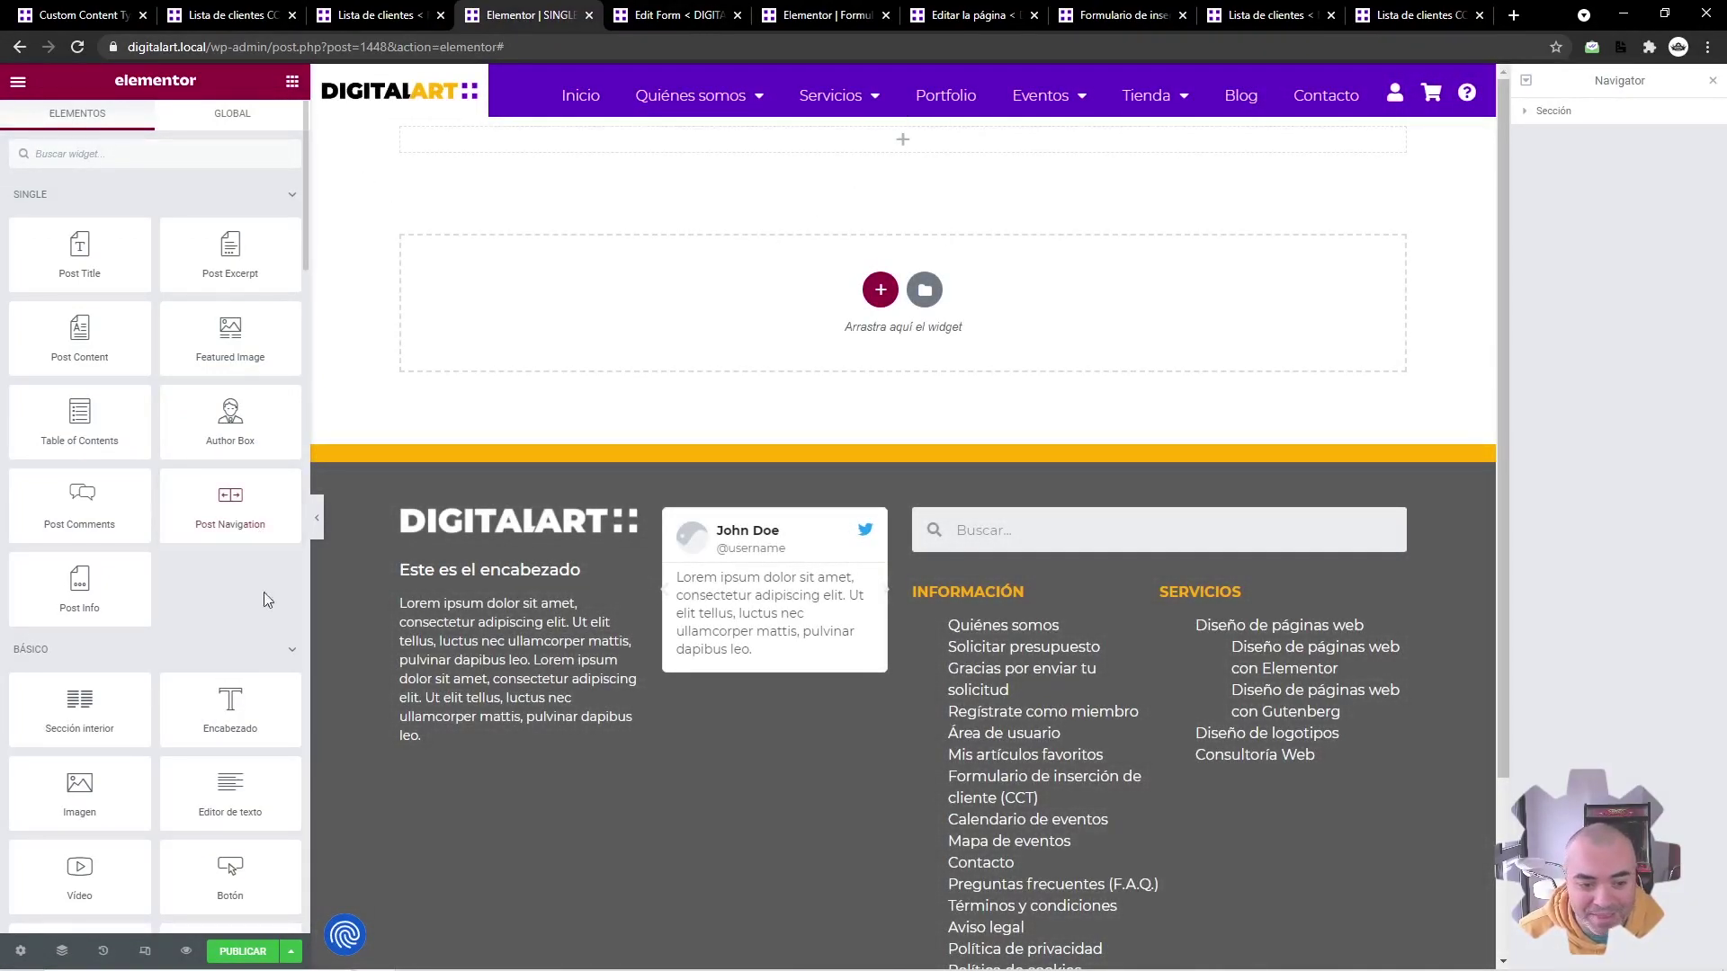
Step: Add a heading whose dynamic content is the CCT field Nombre del cliente
left_click_drag(229, 709, 688, 158)
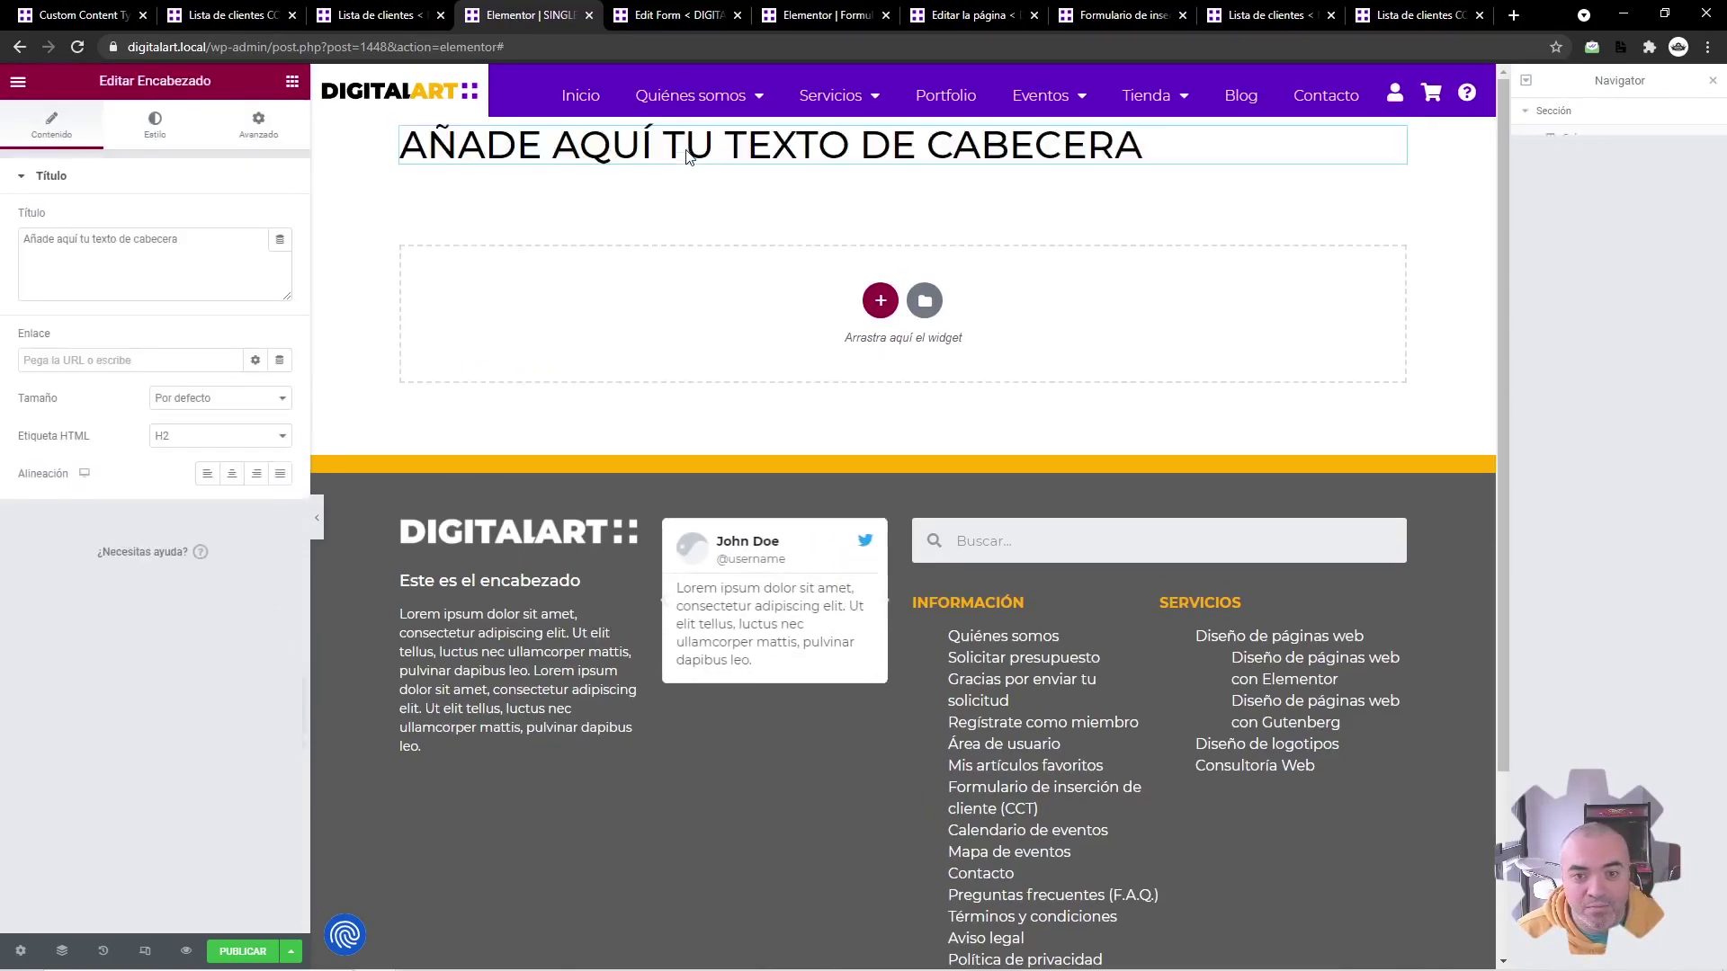
left_click(280, 240)
scroll(198, 378, "down", 6)
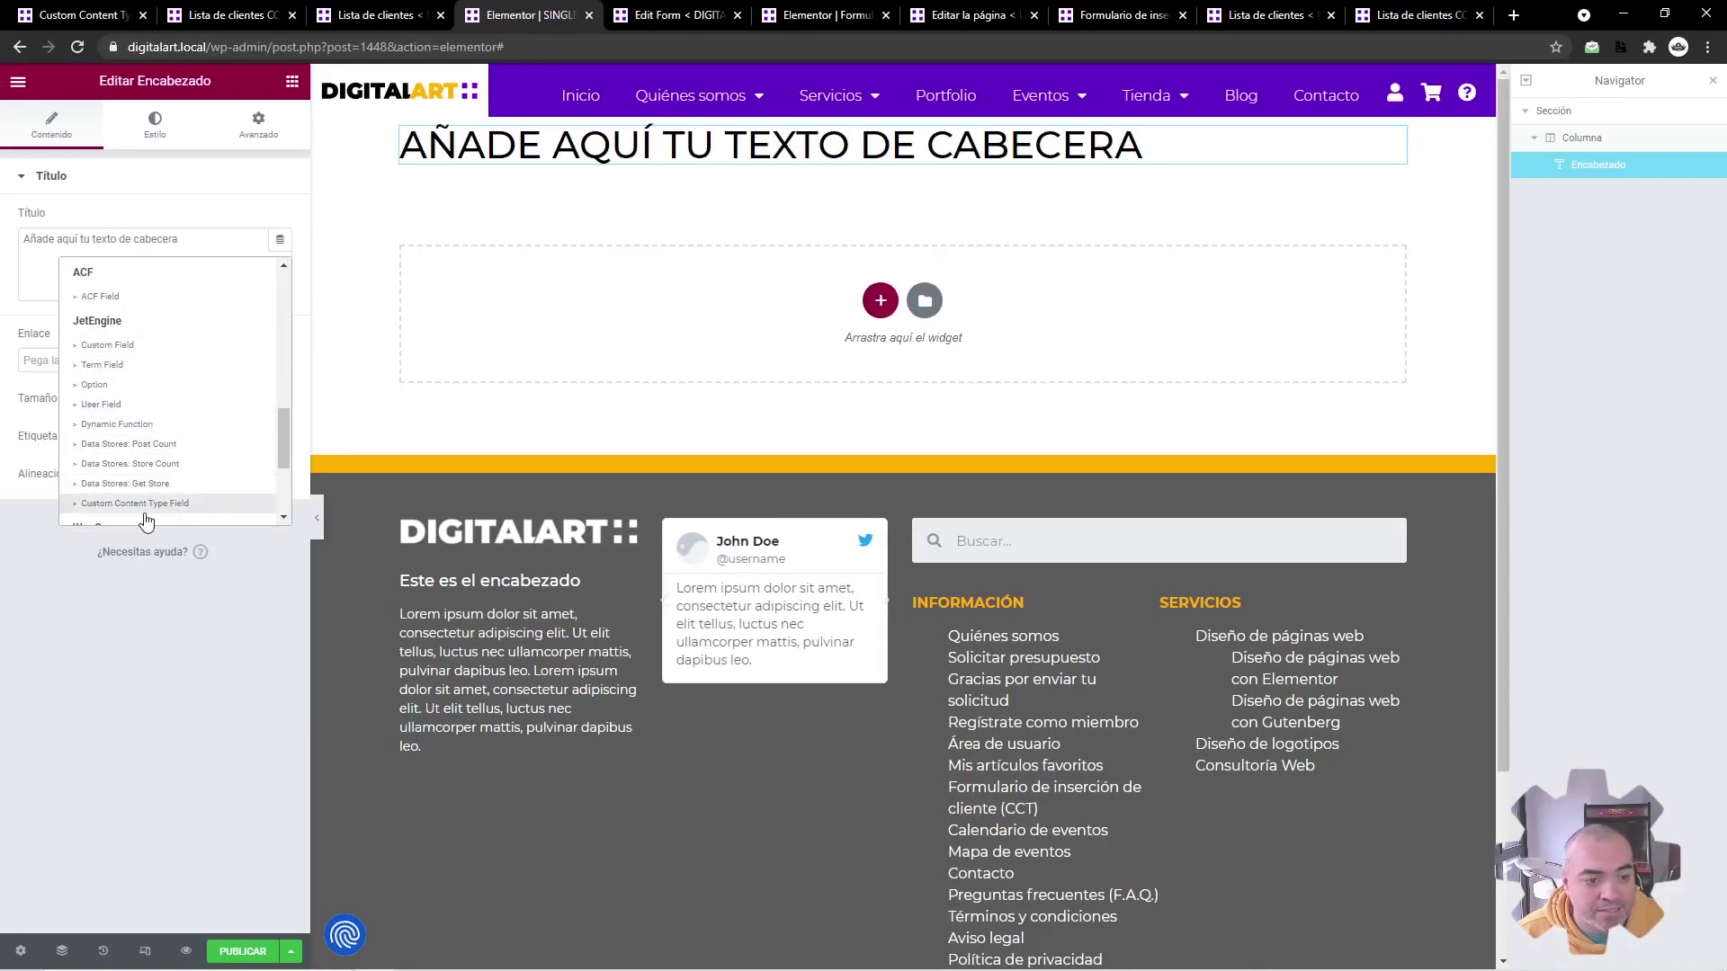
left_click(142, 504)
left_click(163, 319)
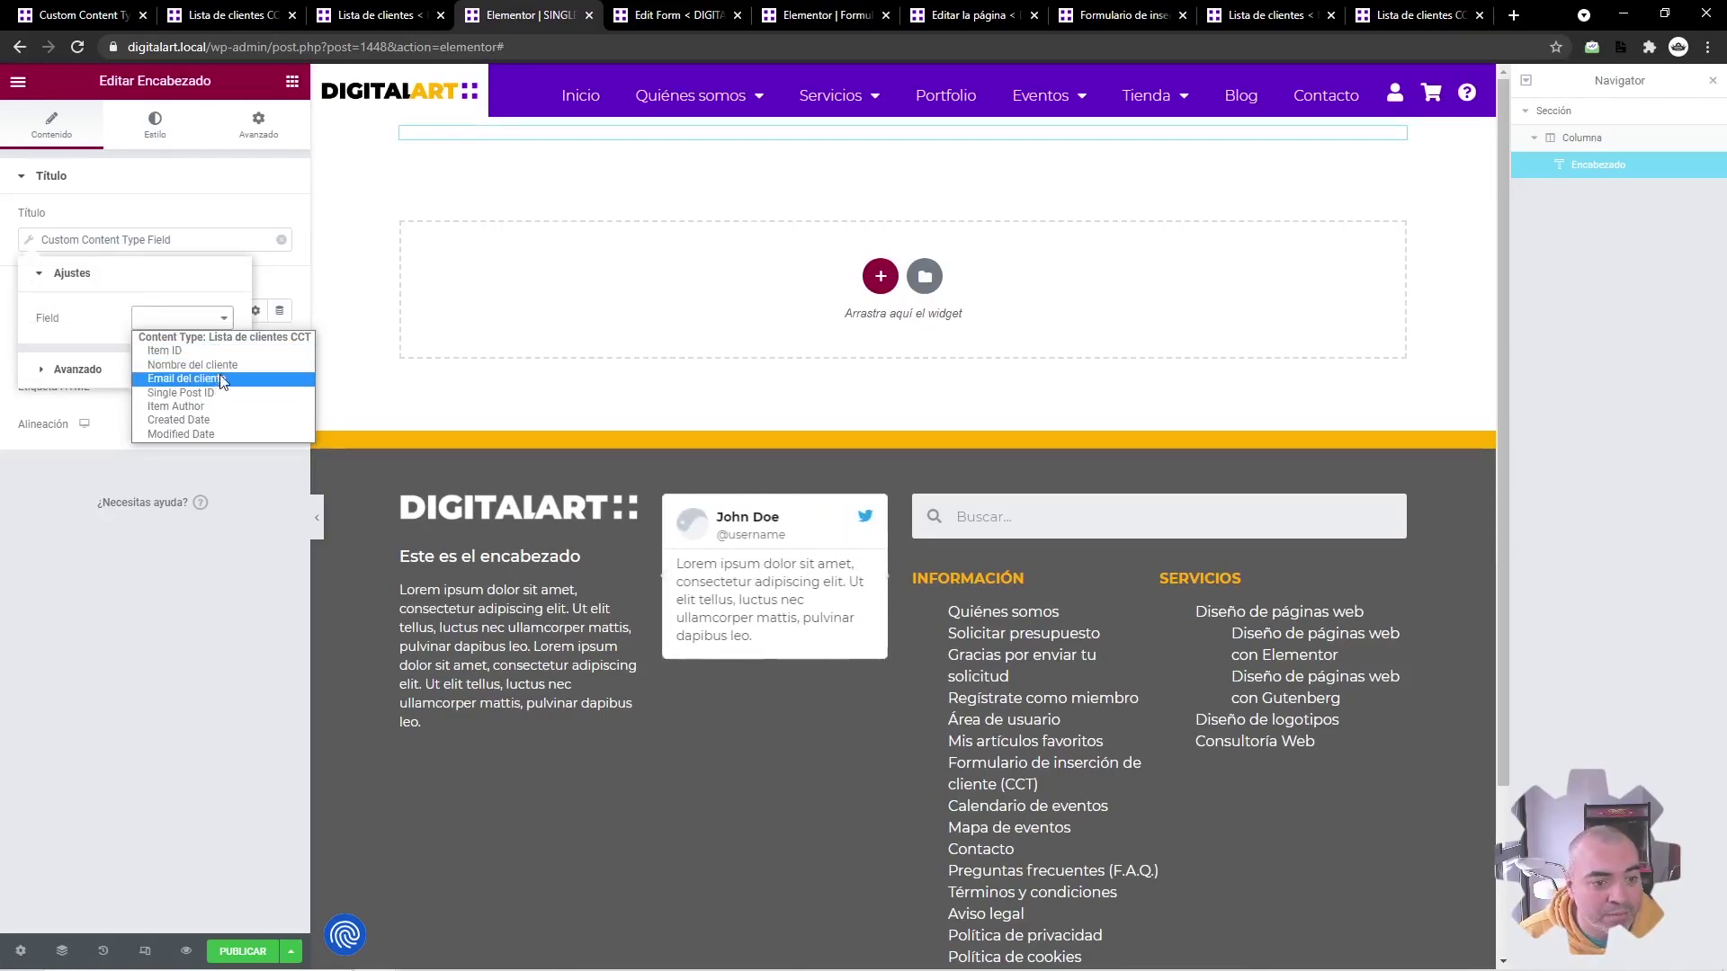
left_click(225, 368)
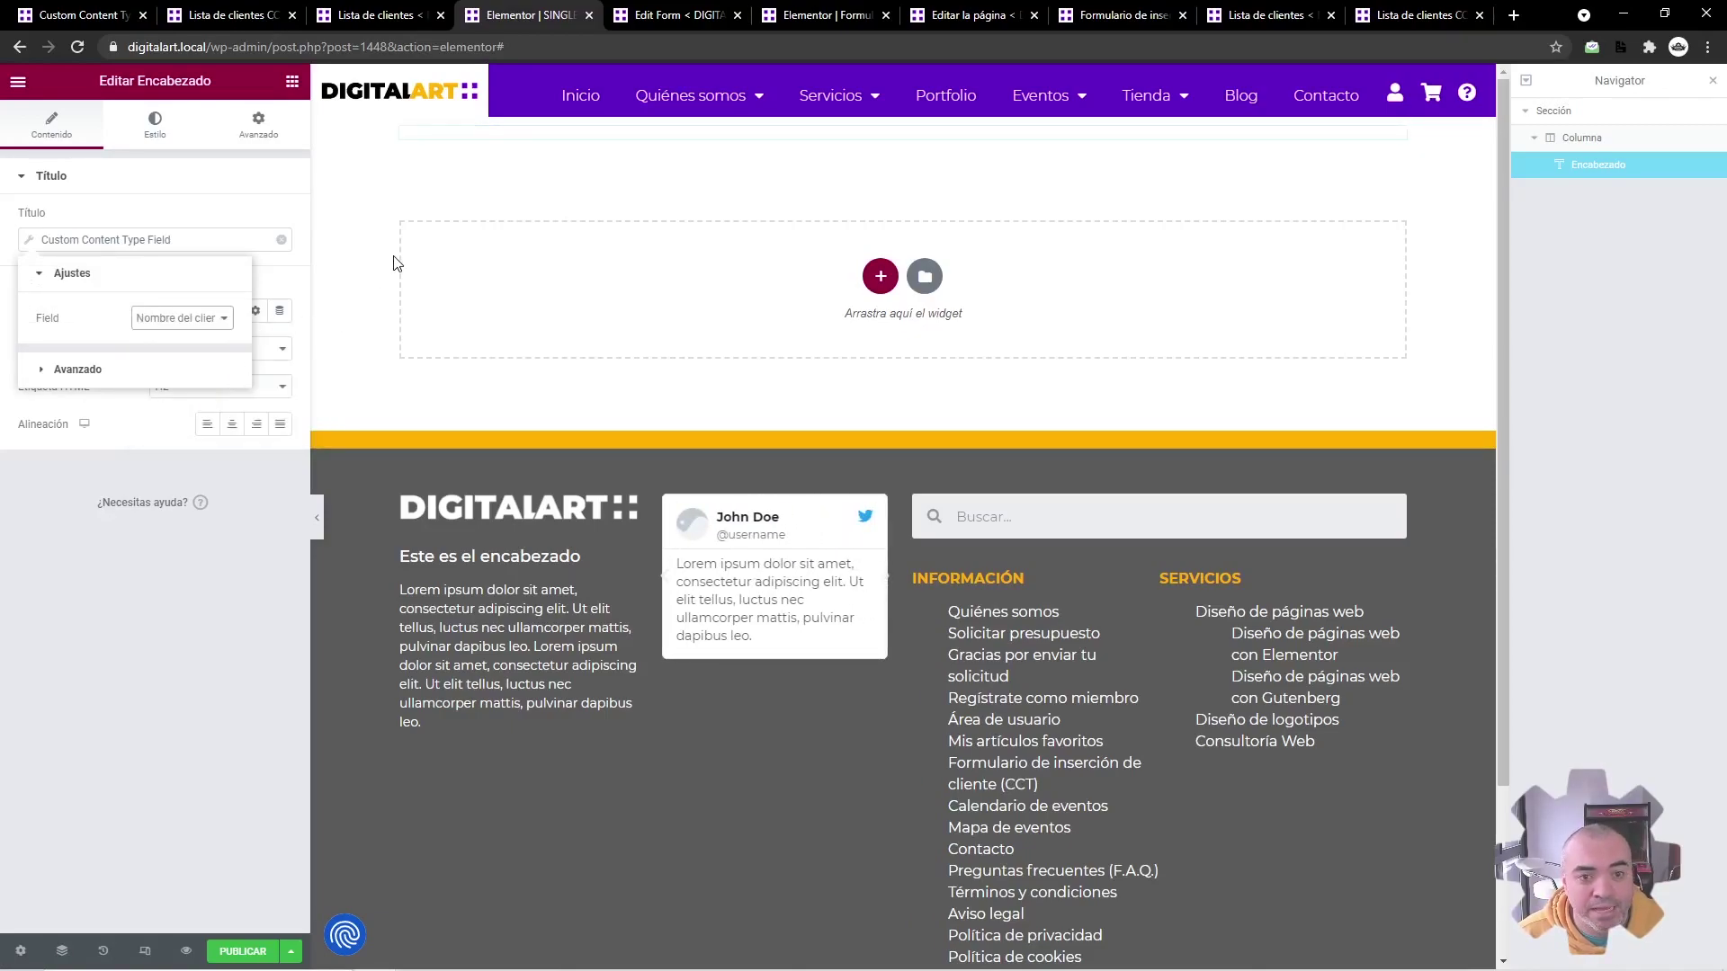
Step: Duplicate the name heading and switch its CCT field to Email del cliente
right_click(656, 147)
left_click(679, 195)
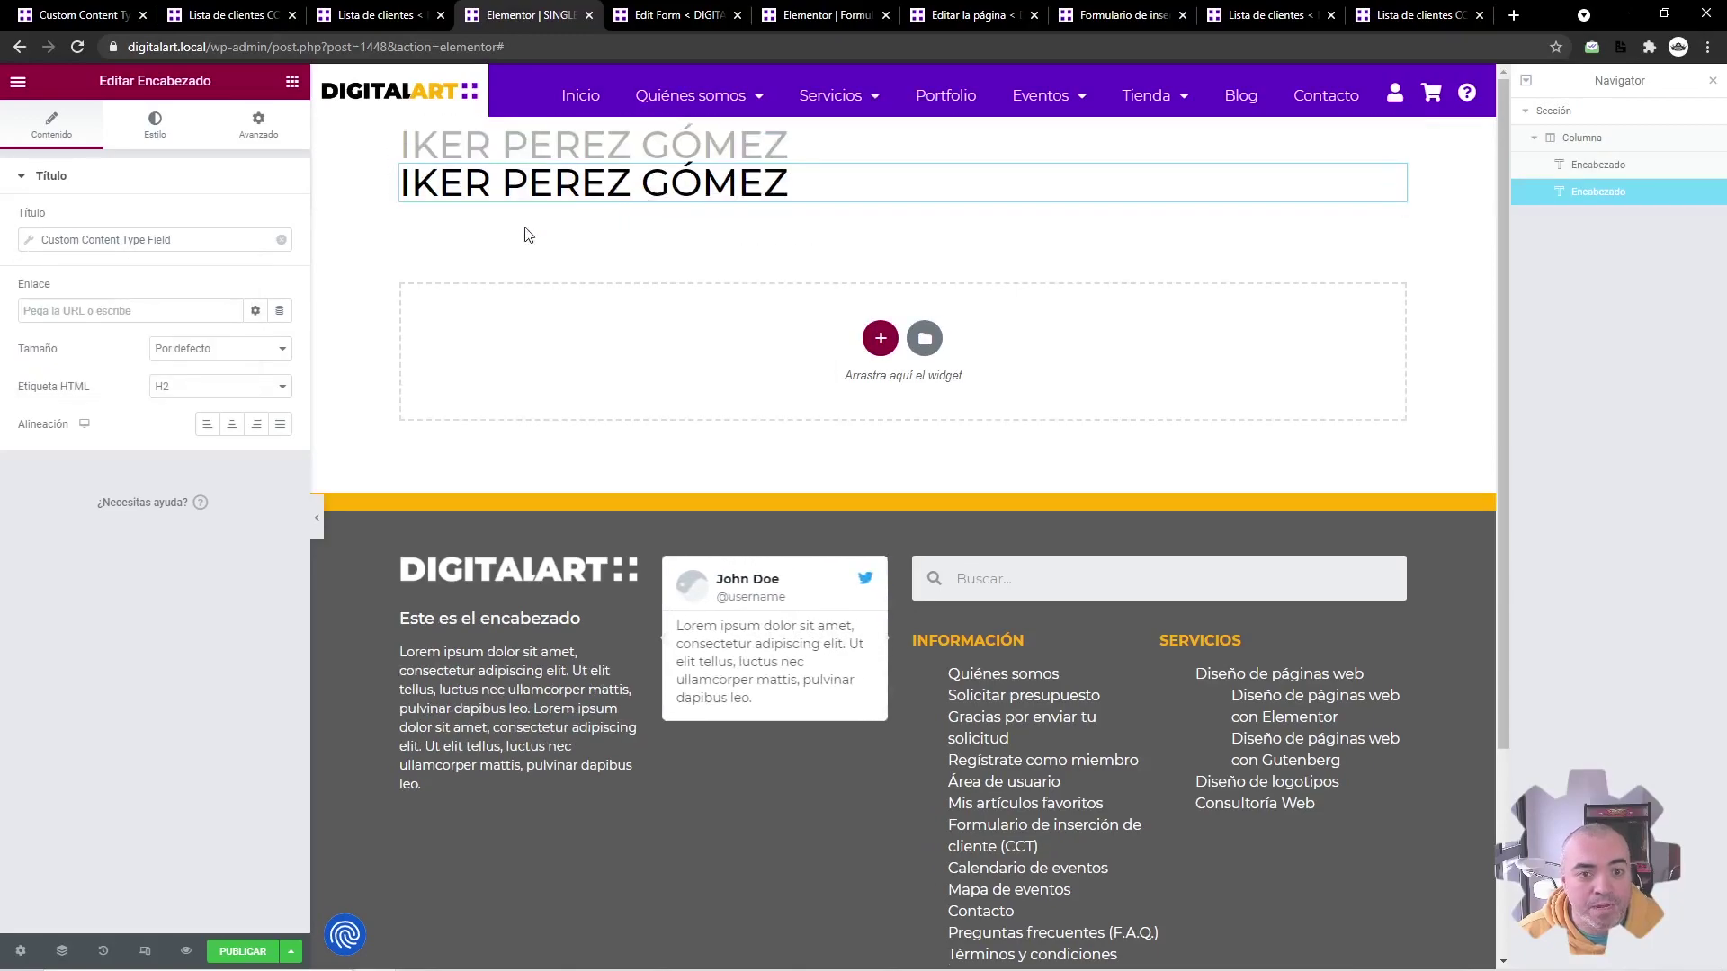
left_click(261, 241)
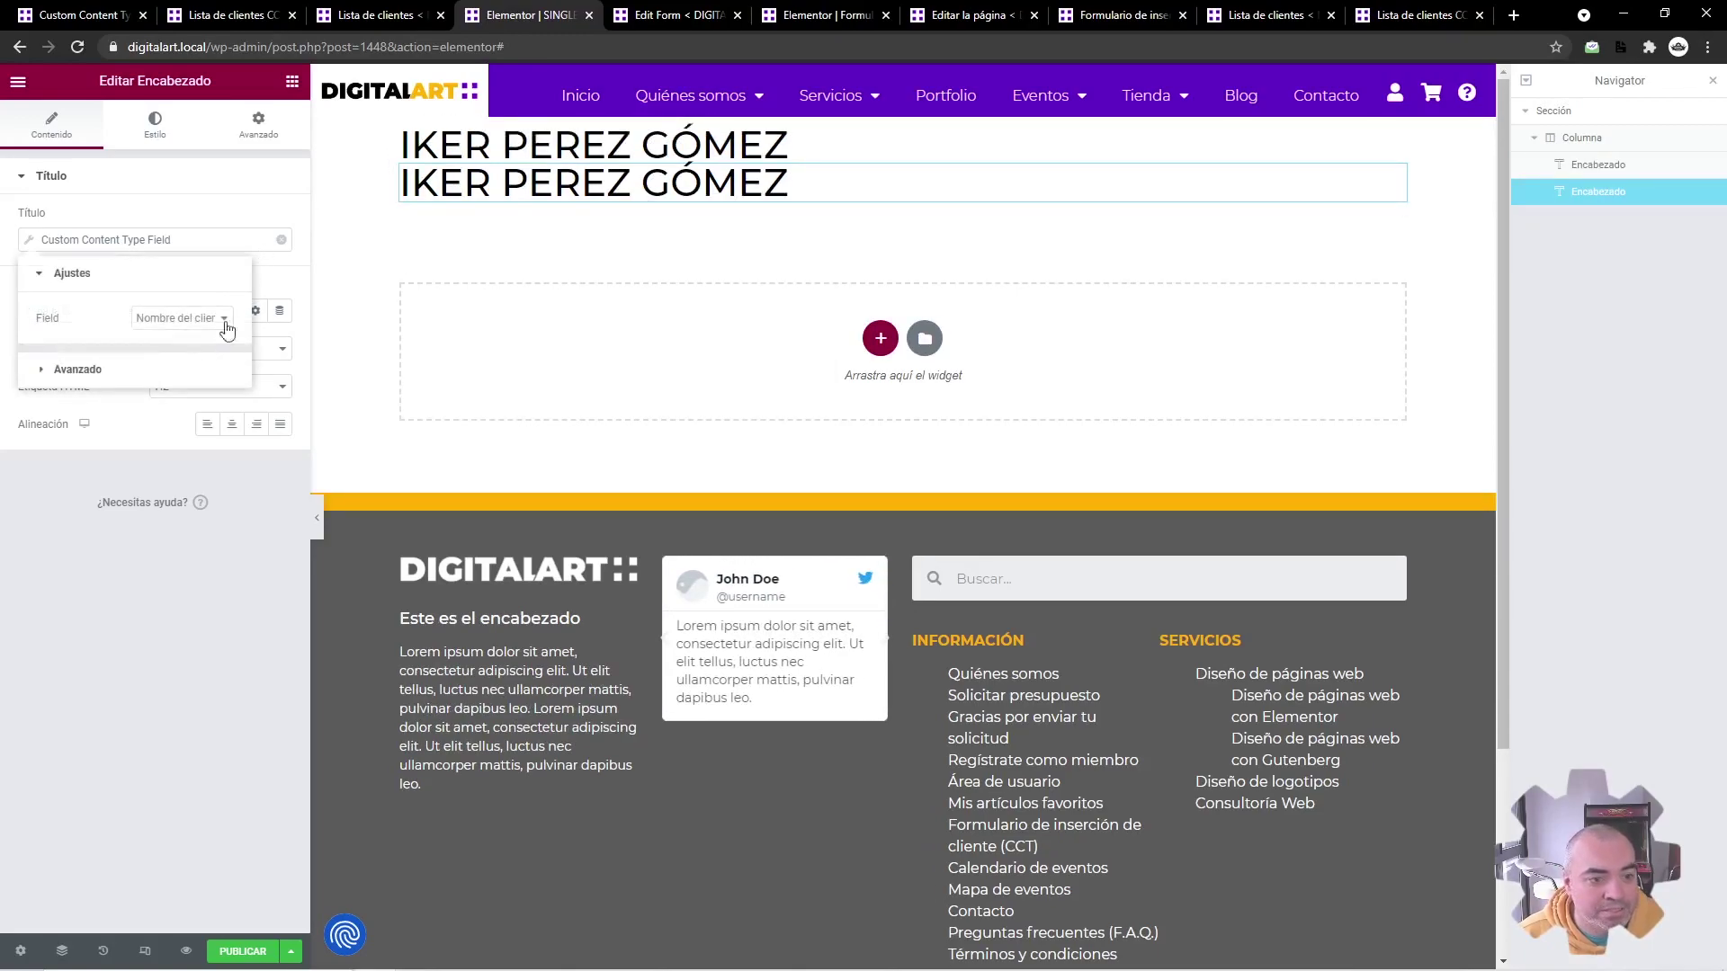
left_click(184, 318)
left_click(189, 379)
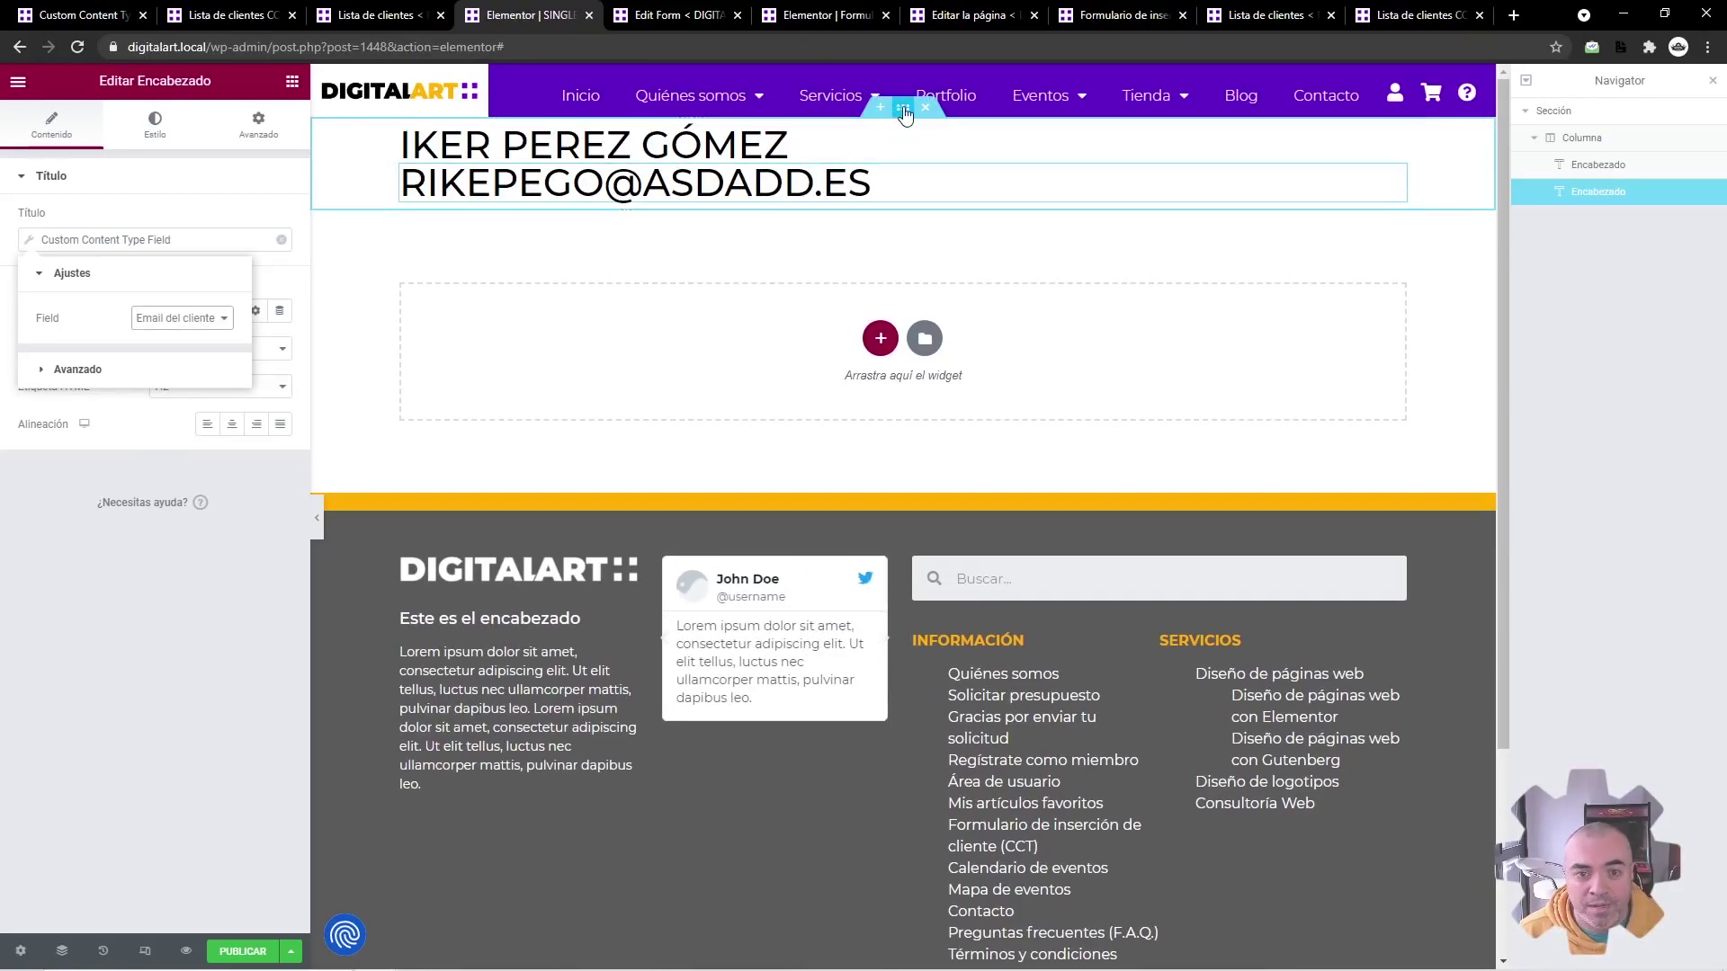
Step: Make the section fit the screen height, adjust heading style, and open publish settings
left_click(903, 109)
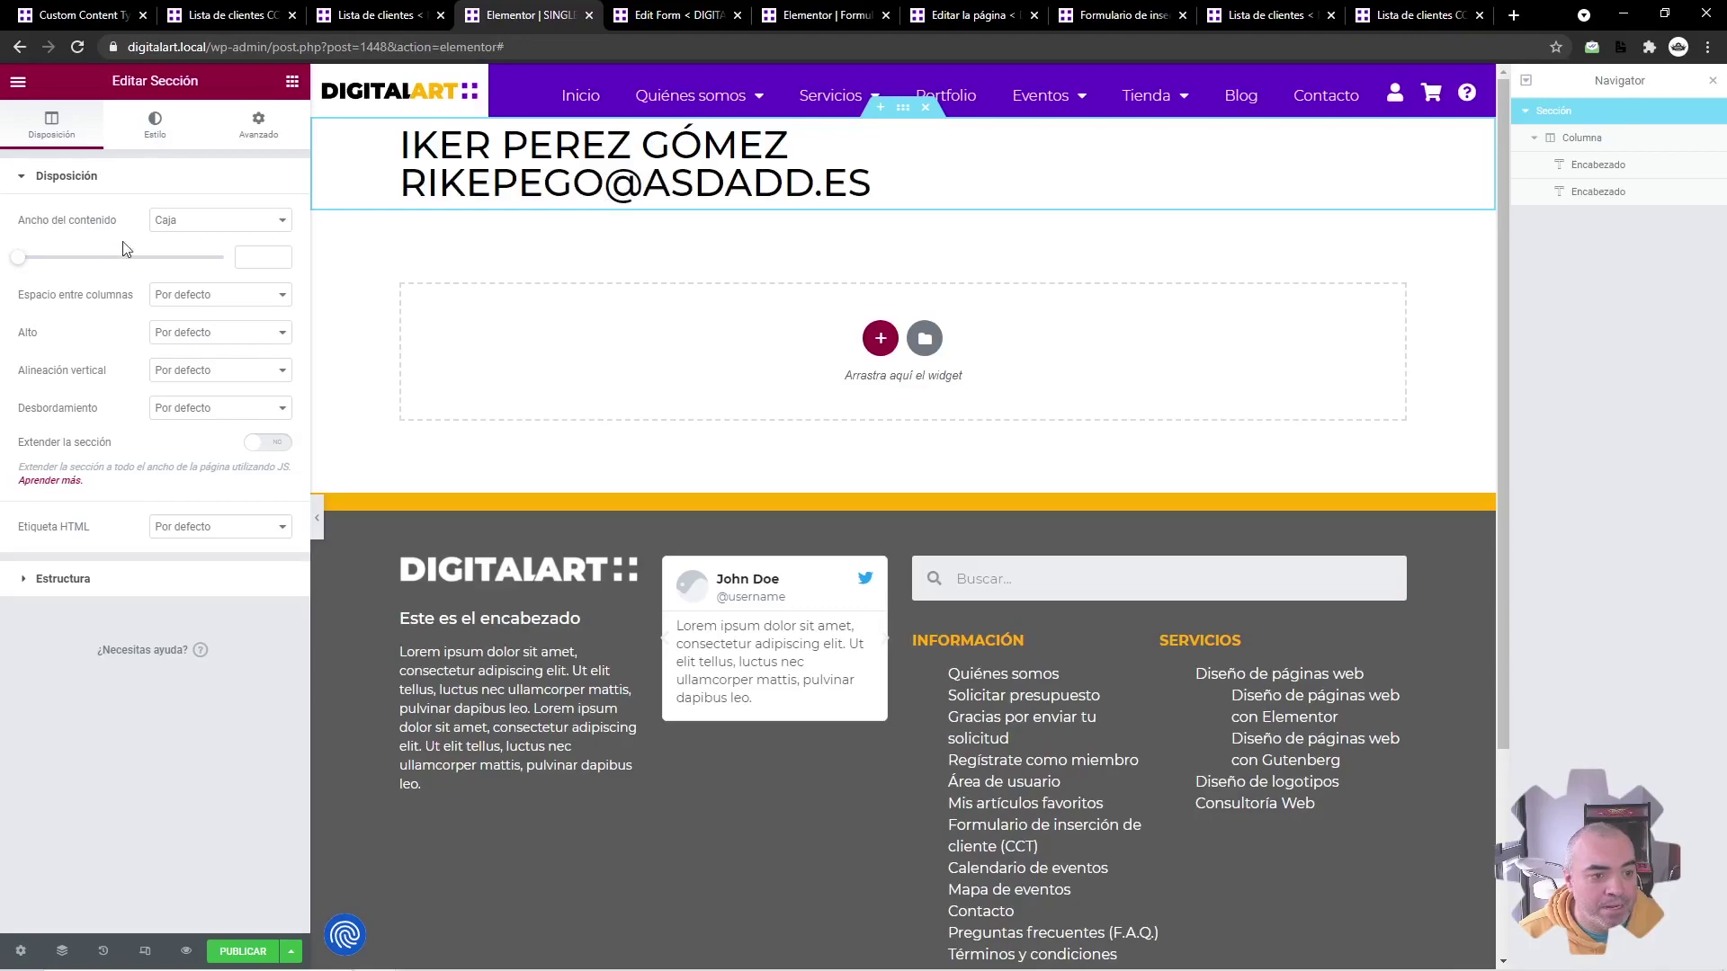
left_click(220, 332)
left_click(180, 352)
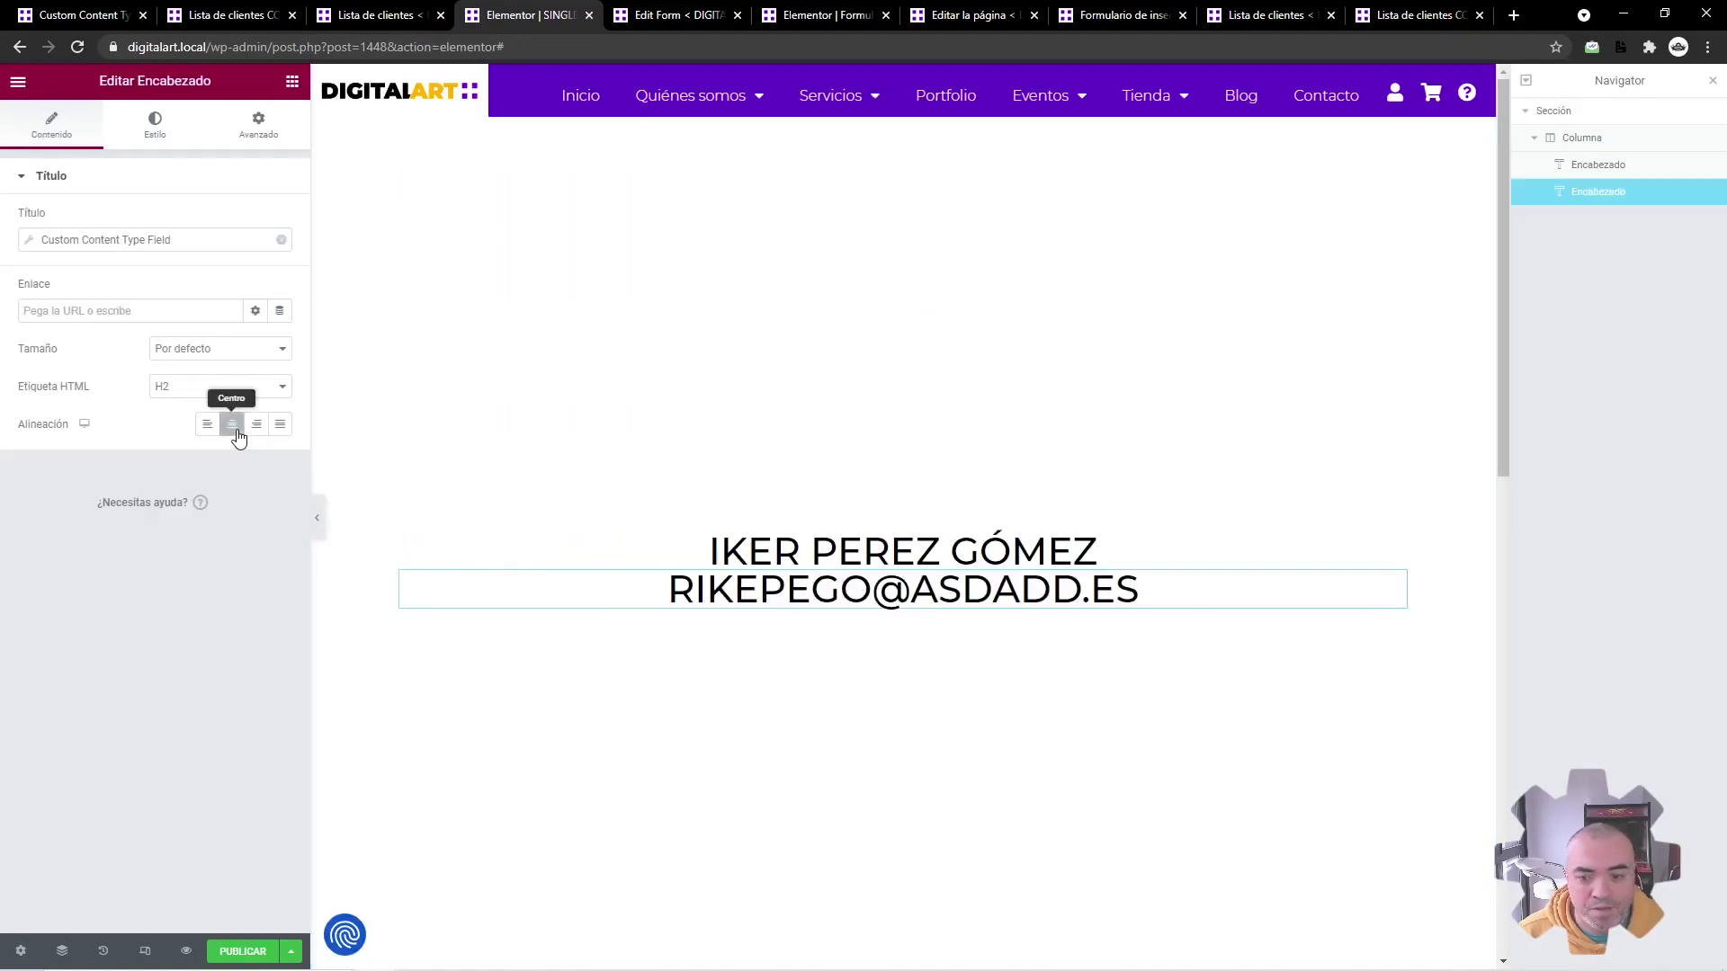
left_click(155, 126)
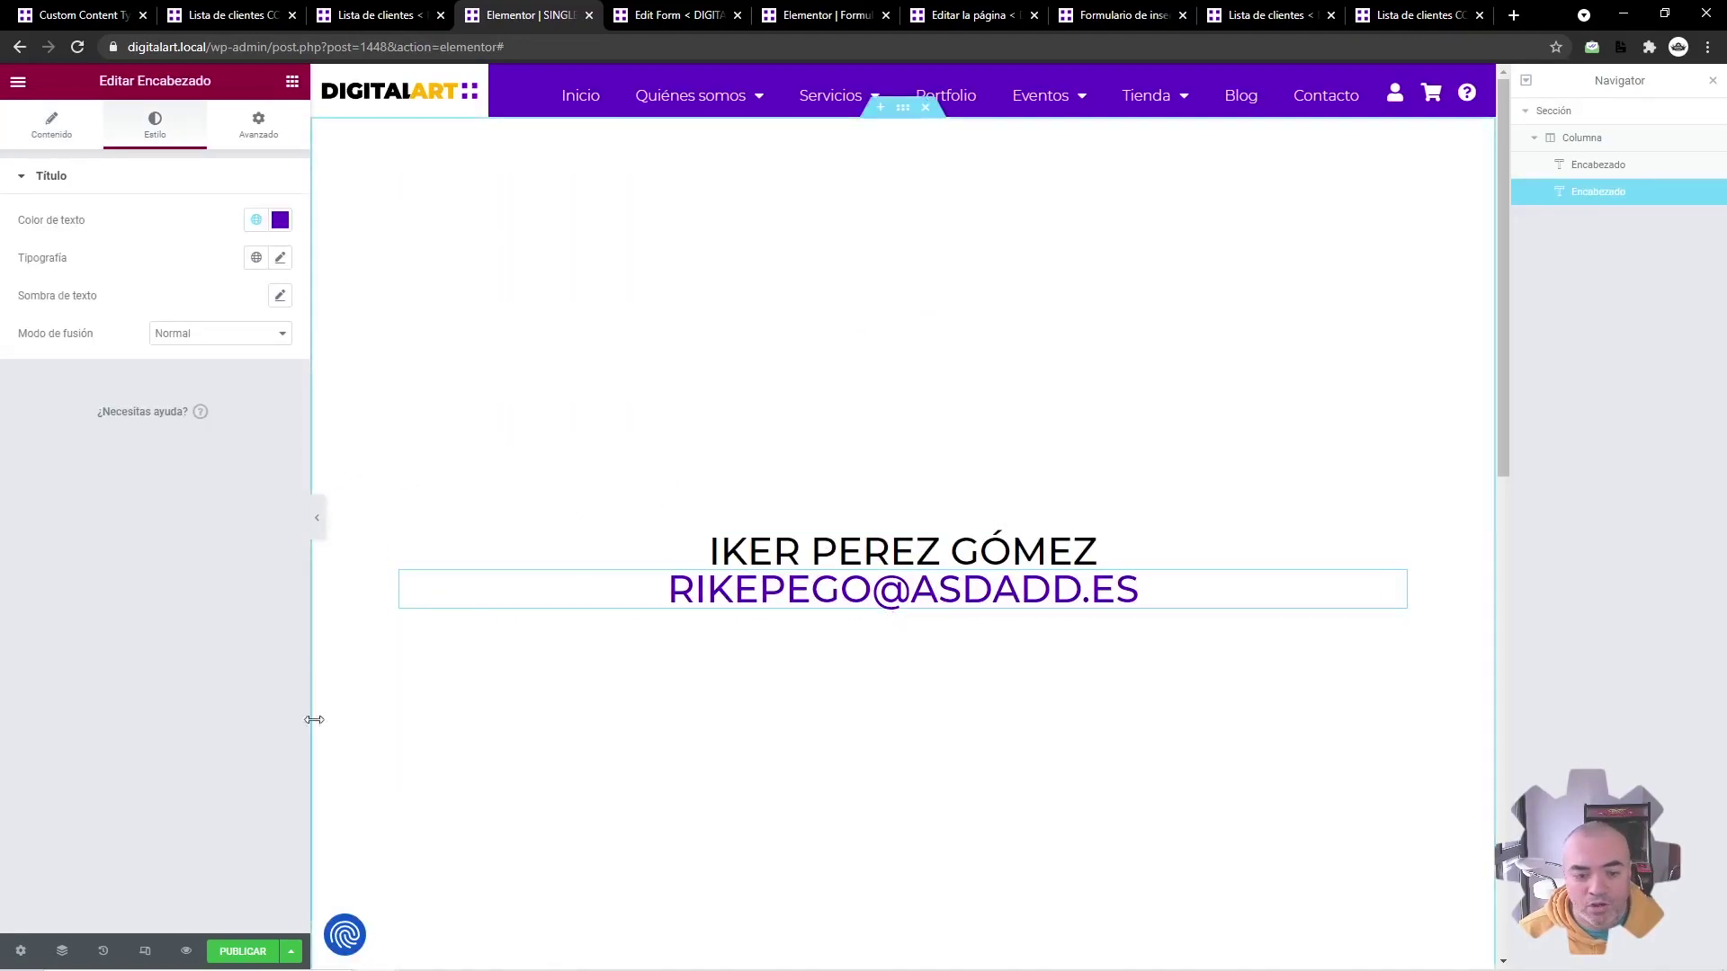
left_click(243, 951)
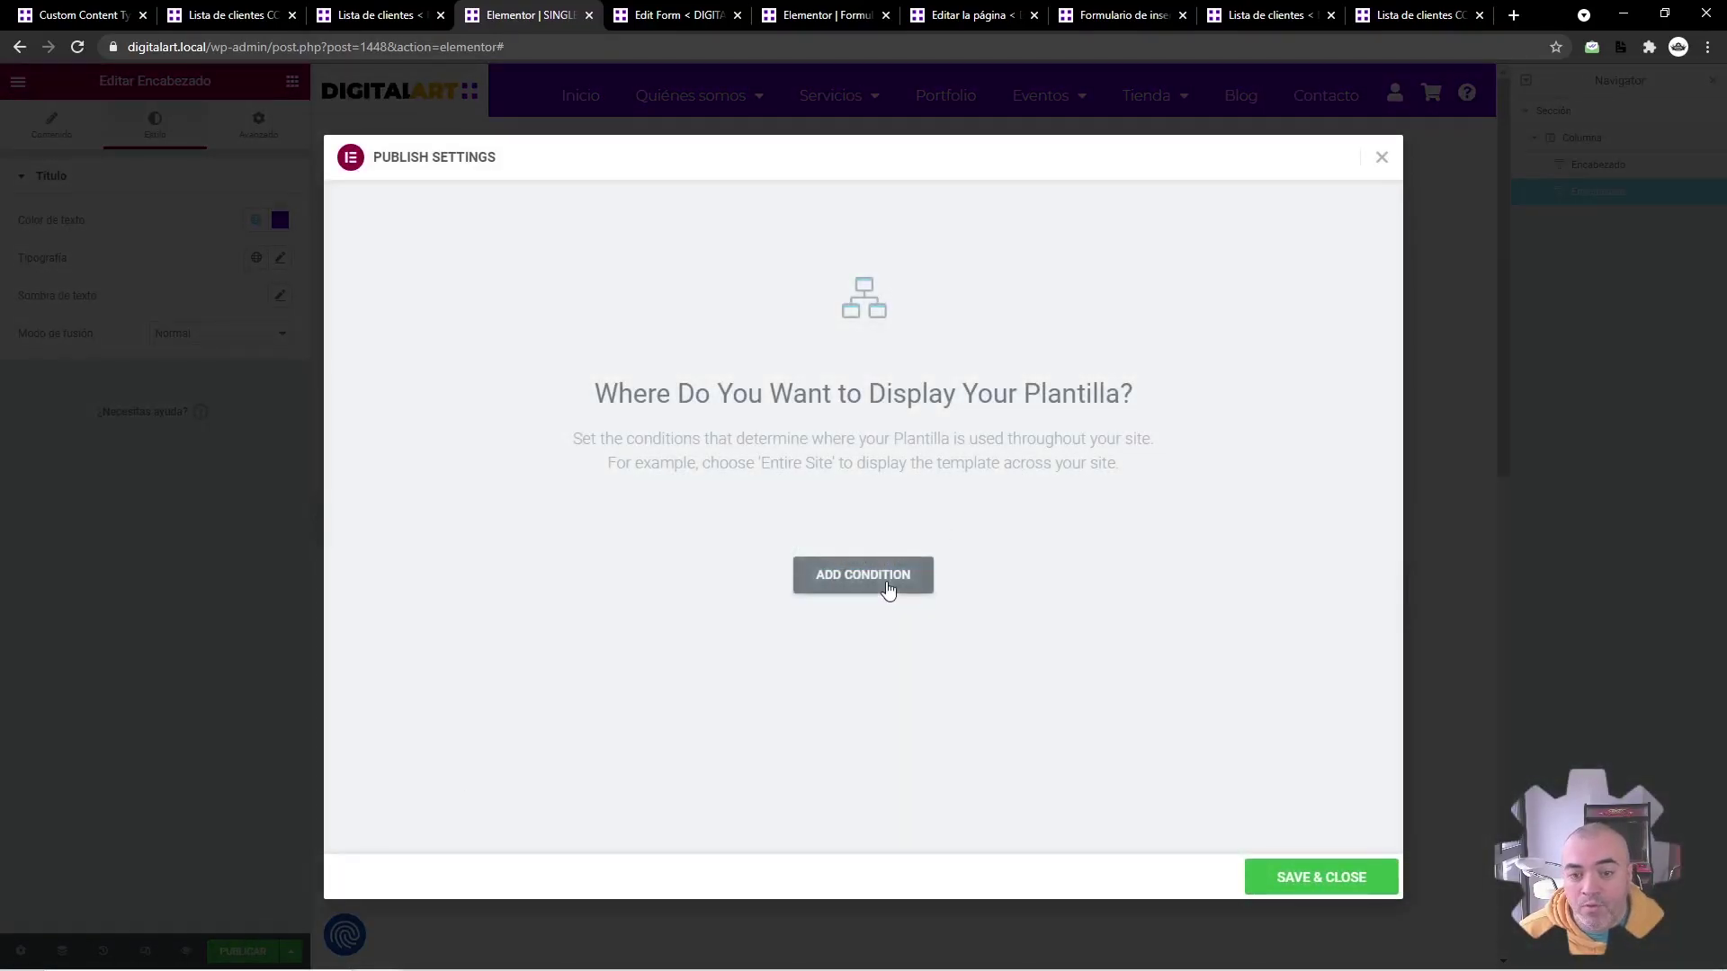
Step: Set the template's display condition to Include all Lista de clientes items and save
left_click(887, 584)
left_click(775, 547)
scroll(754, 603, "down", 5)
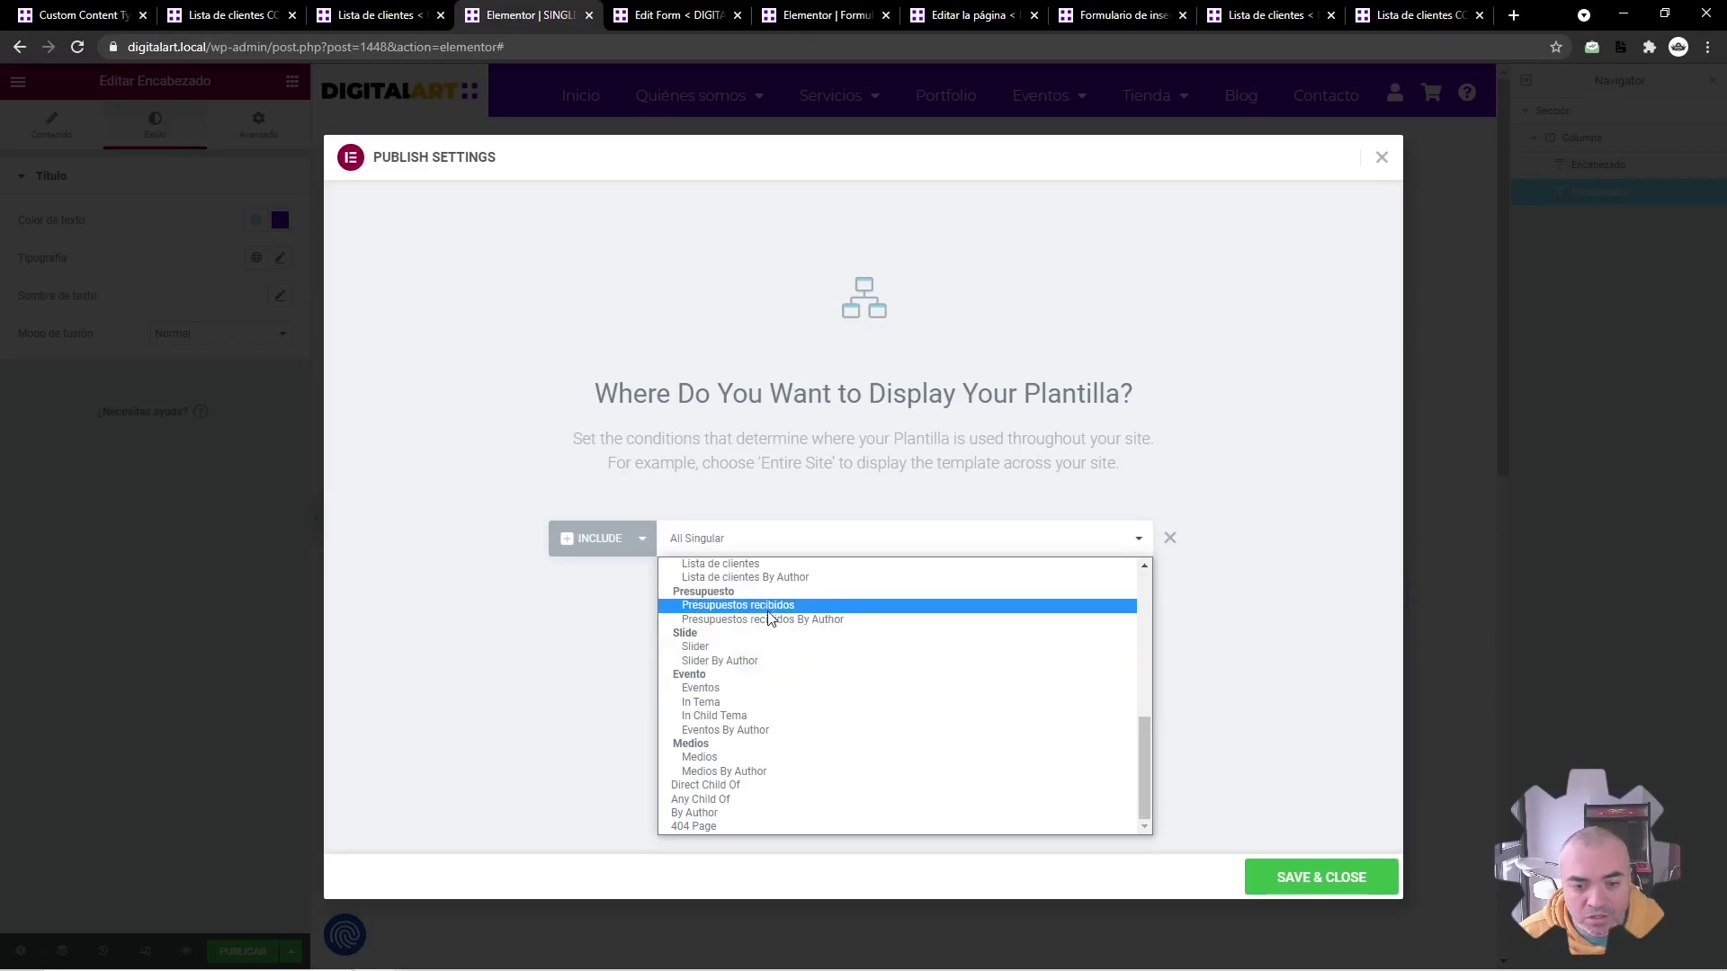
scroll(769, 618, "up", 5)
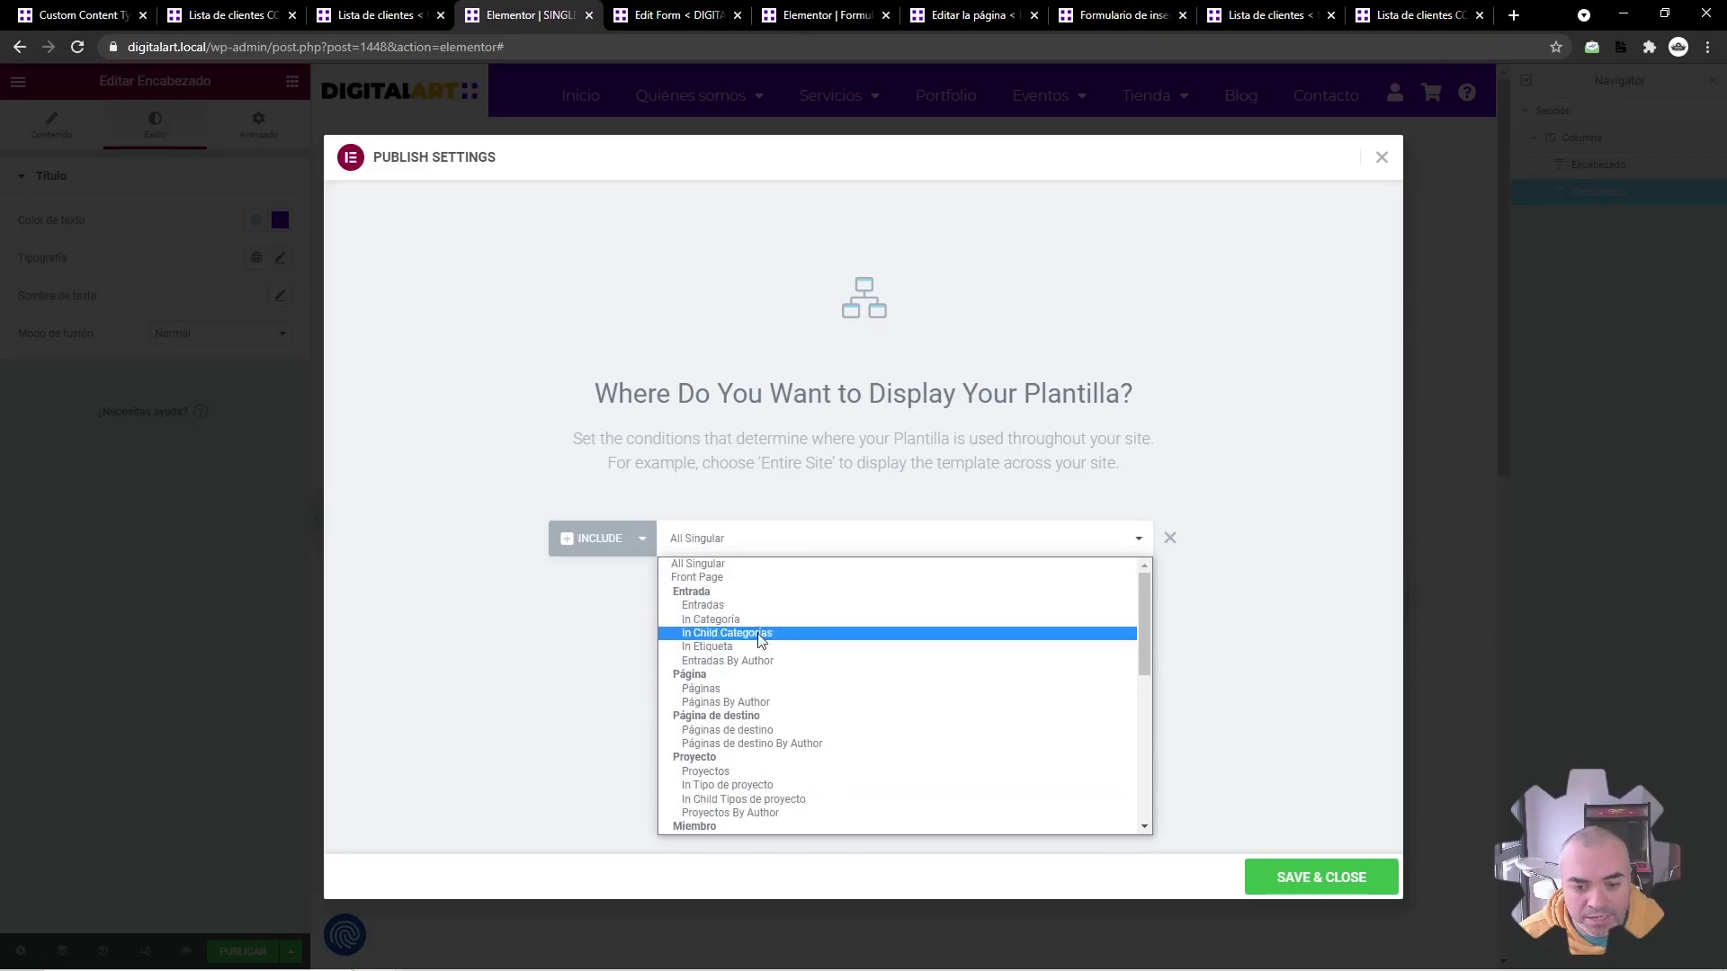
scroll(761, 656, "down", 4)
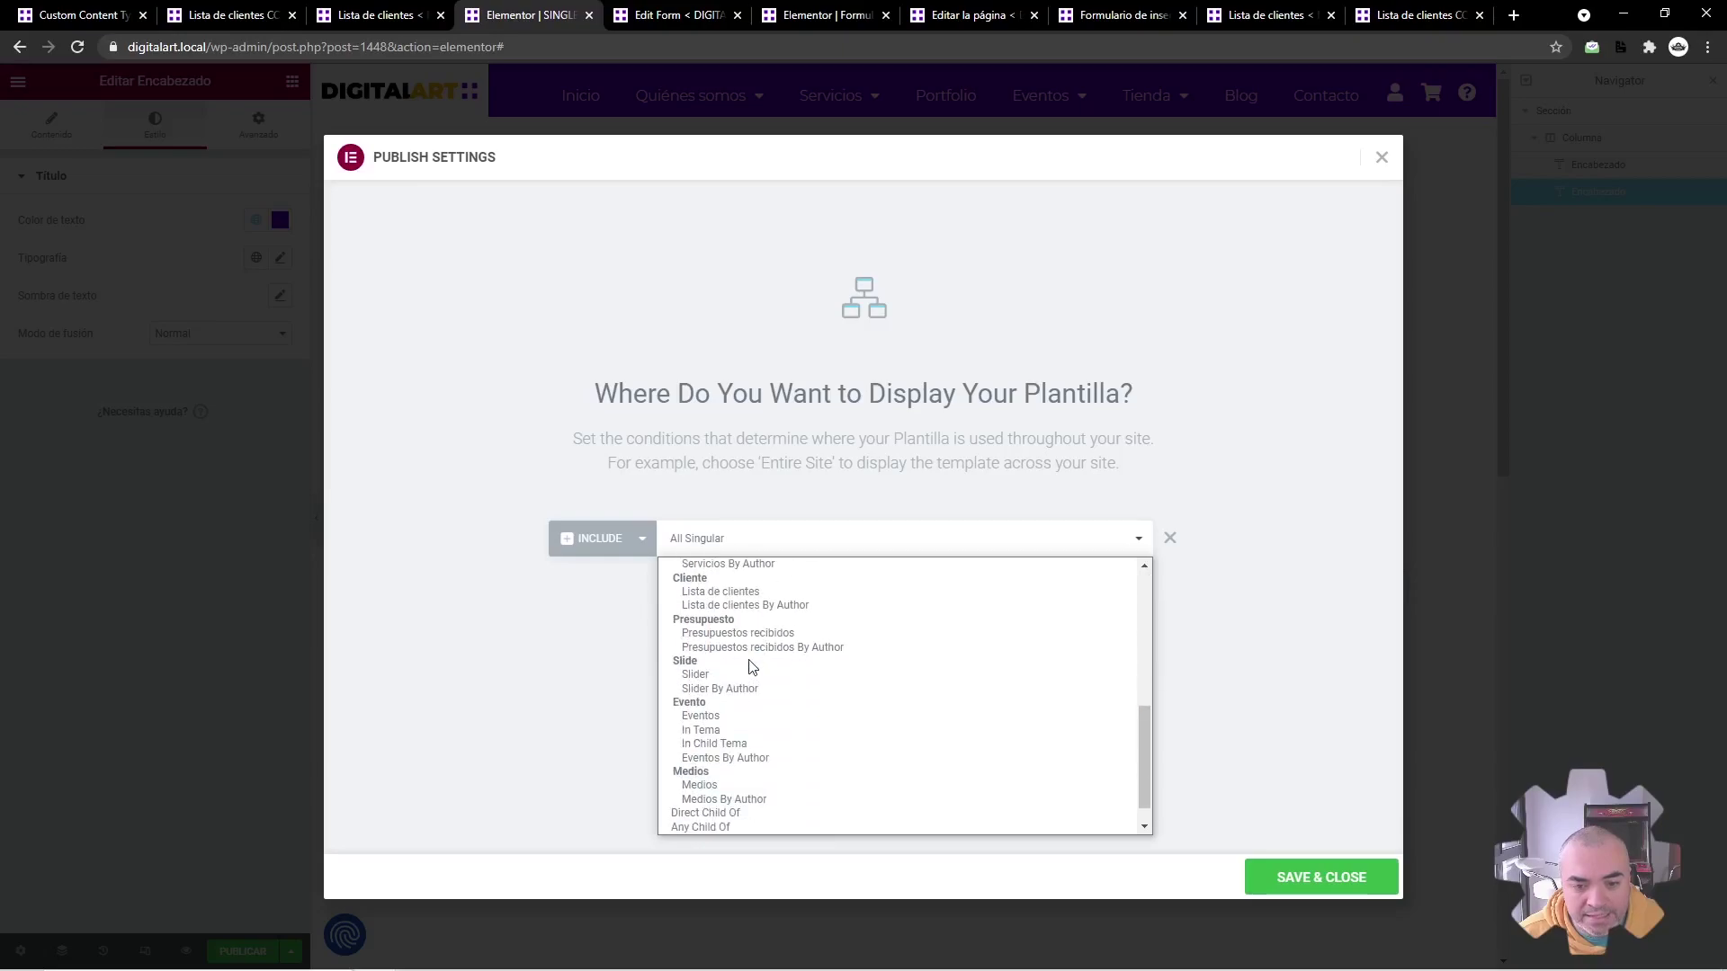
scroll(719, 710, "up", 2)
left_click(736, 746)
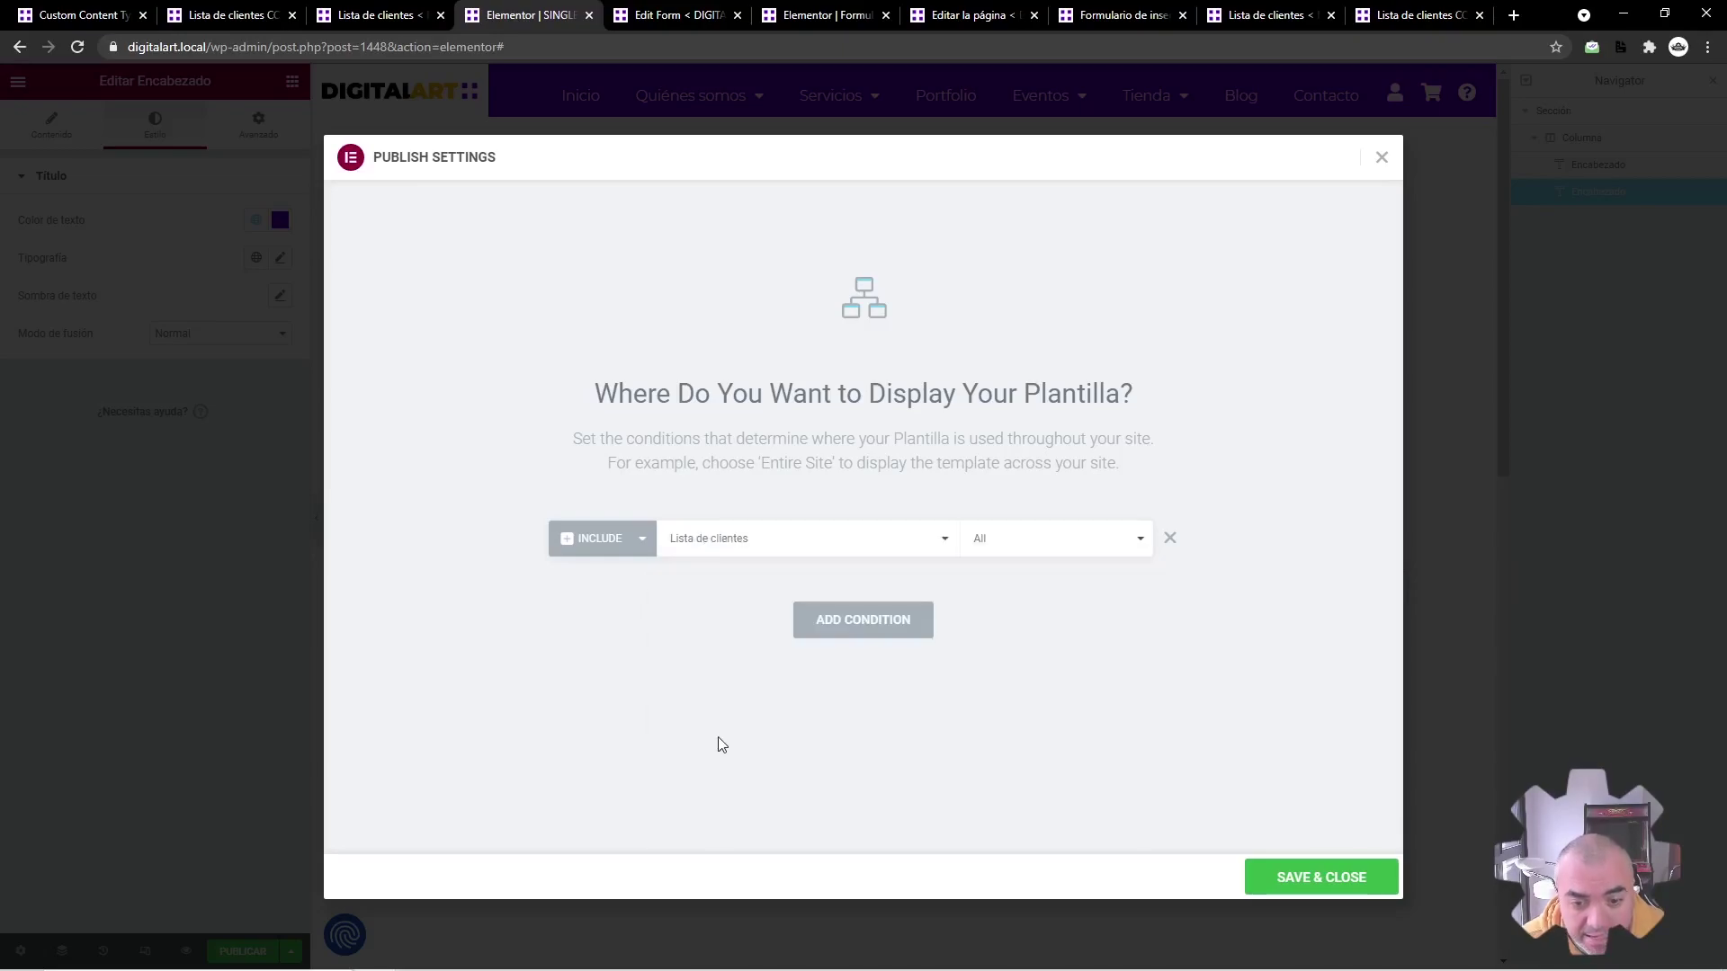
left_click(1334, 878)
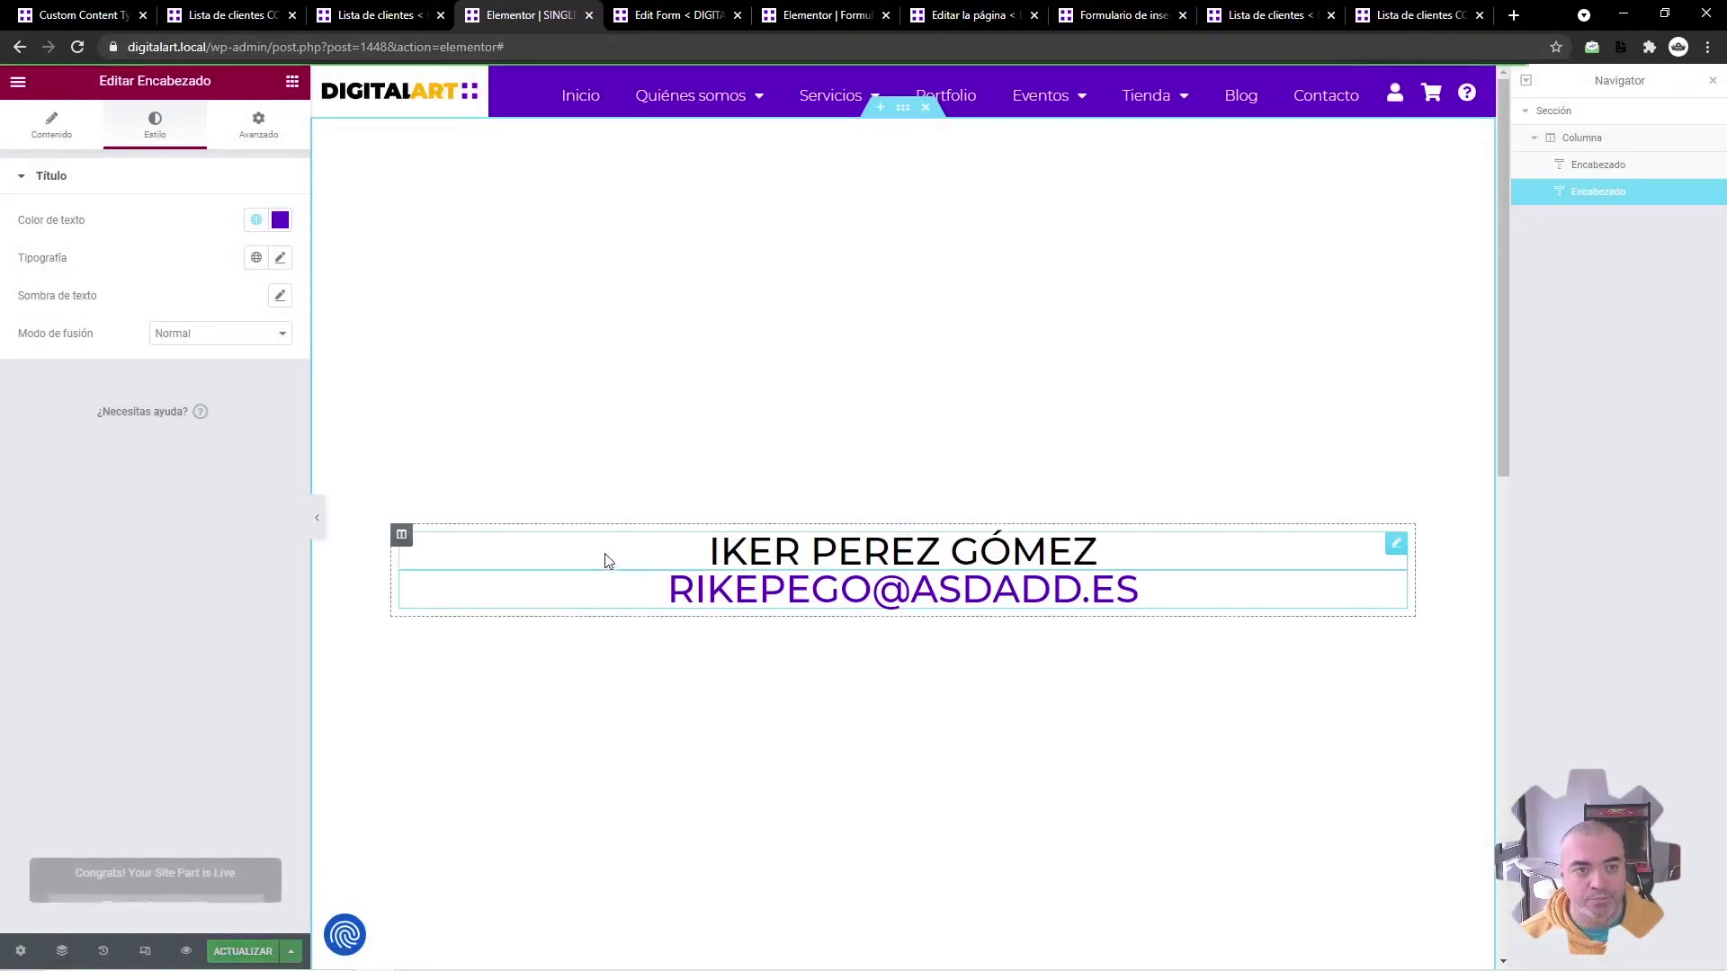
key("ctrl+2")
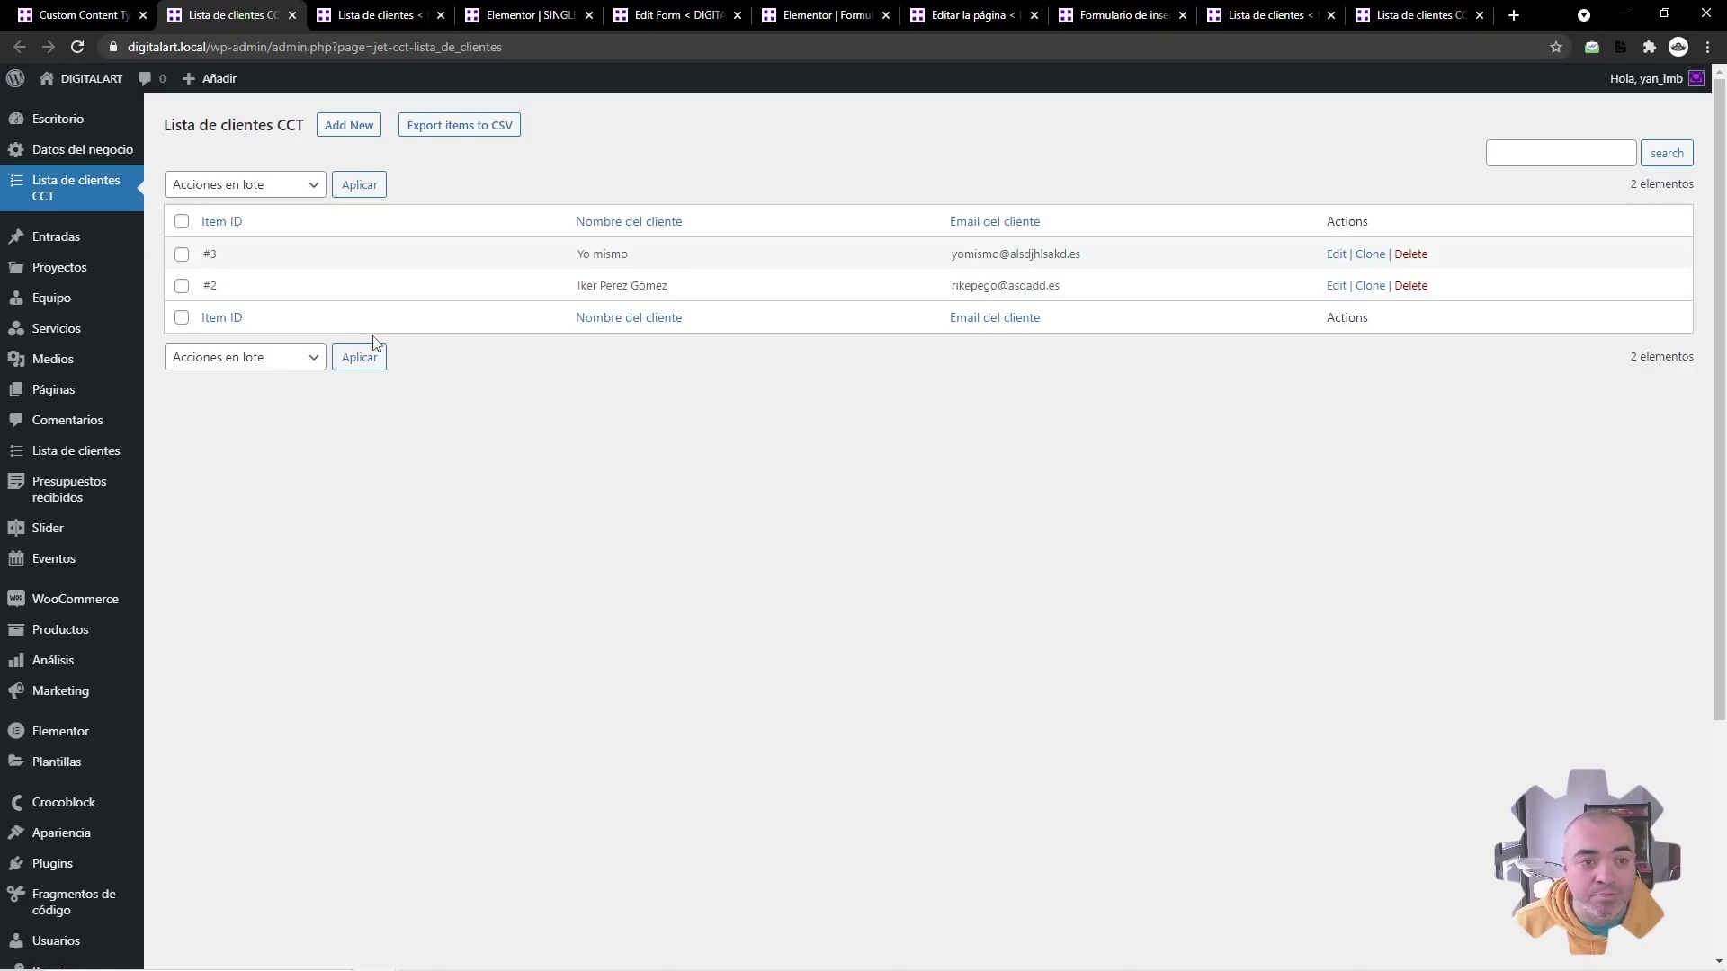
Step: After reviewing the two client entries, open JetEngine Listings in a new tab
double_click(295, 133)
left_click(295, 135)
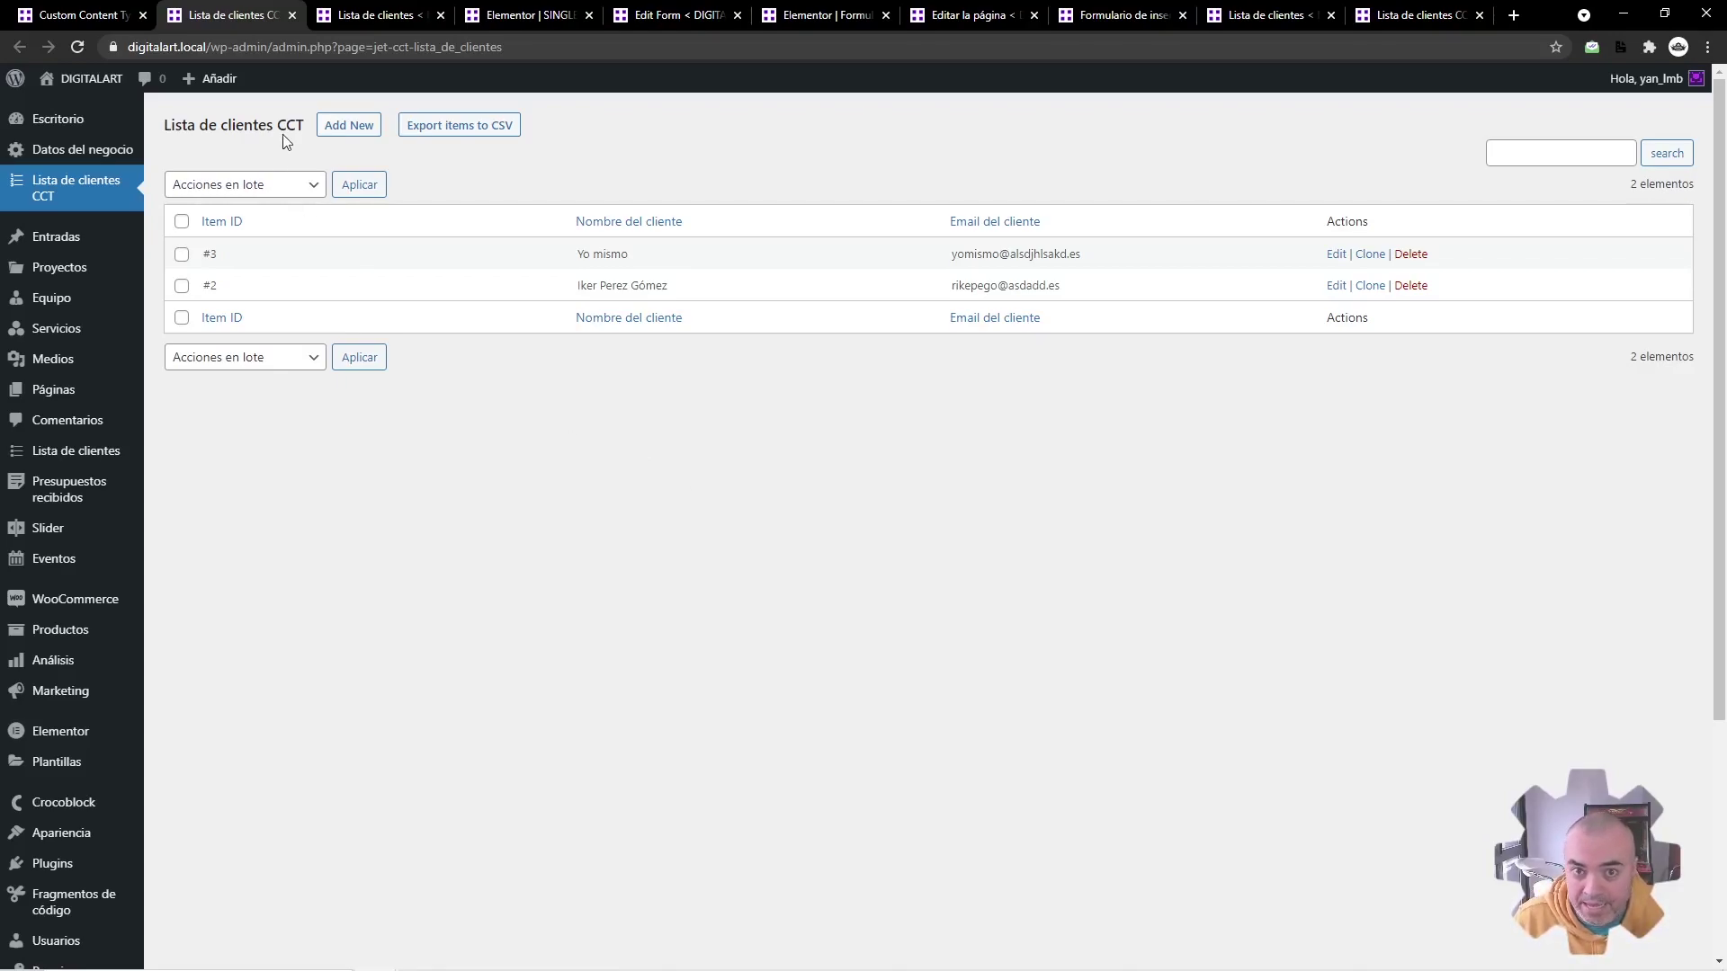
scroll(775, 428, "down", 4)
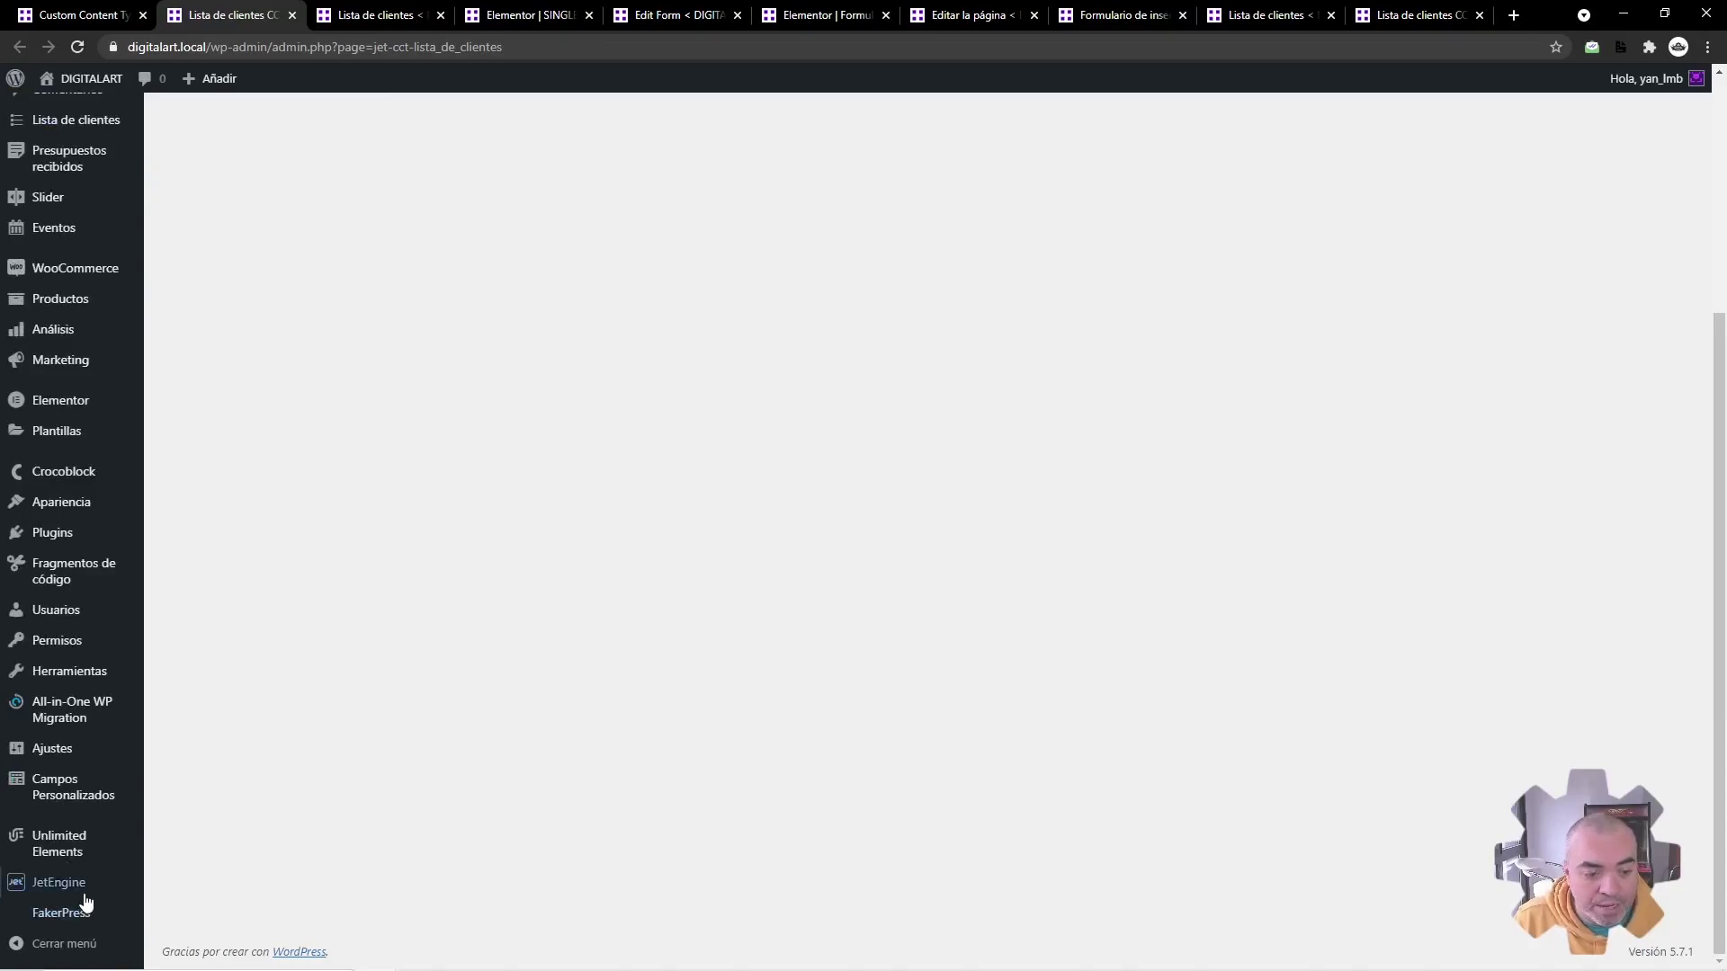
mouse_move(72, 884)
middle_click(200, 671)
Step: Create listing item BLOQUE CCT CLIENTE from Lista de clientes CCT and paste the client section
left_click(368, 11)
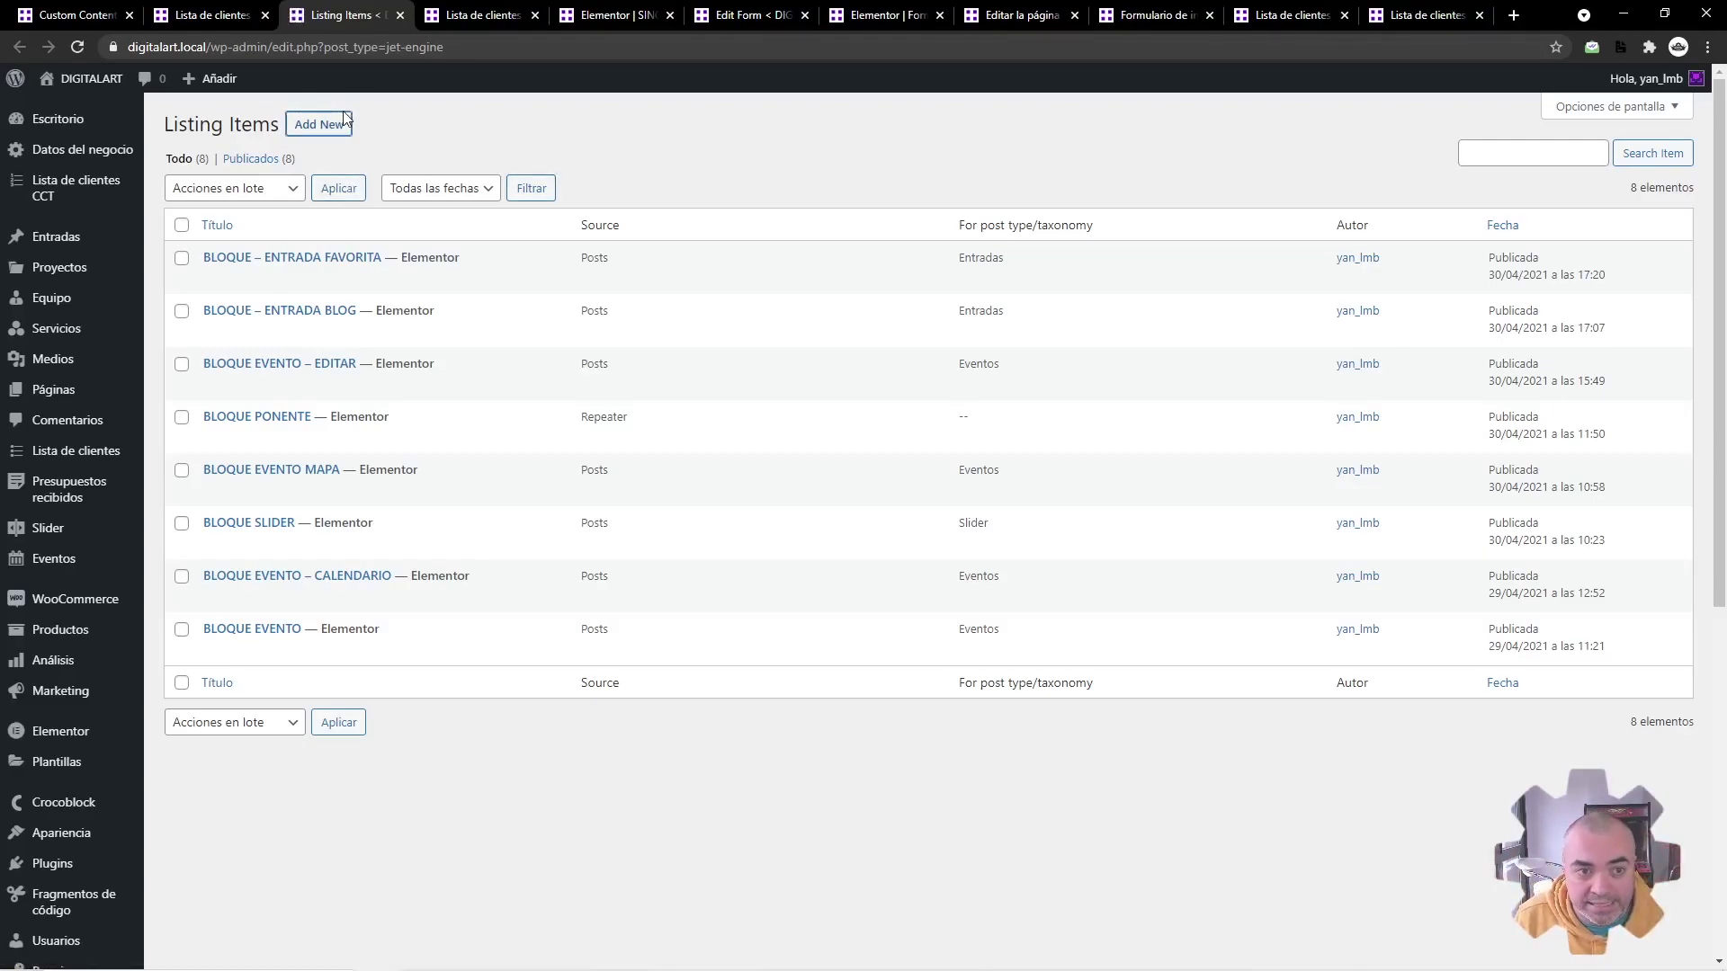
left_click(337, 124)
left_click(719, 402)
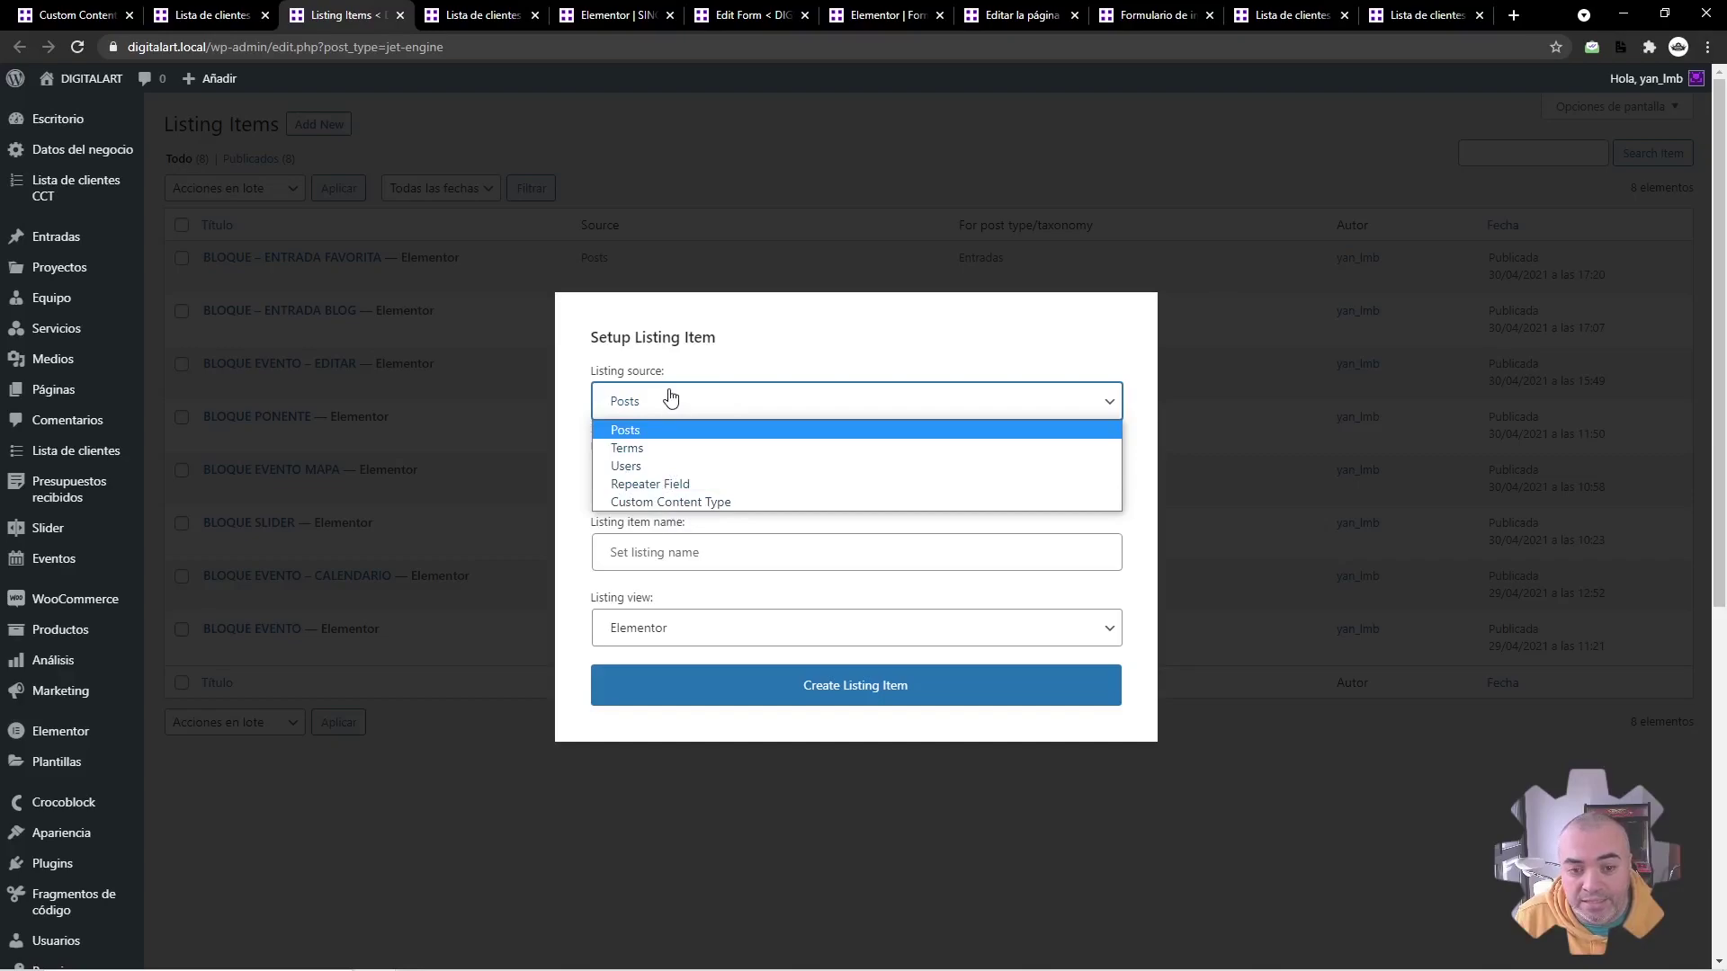
left_click(652, 502)
left_click(658, 486)
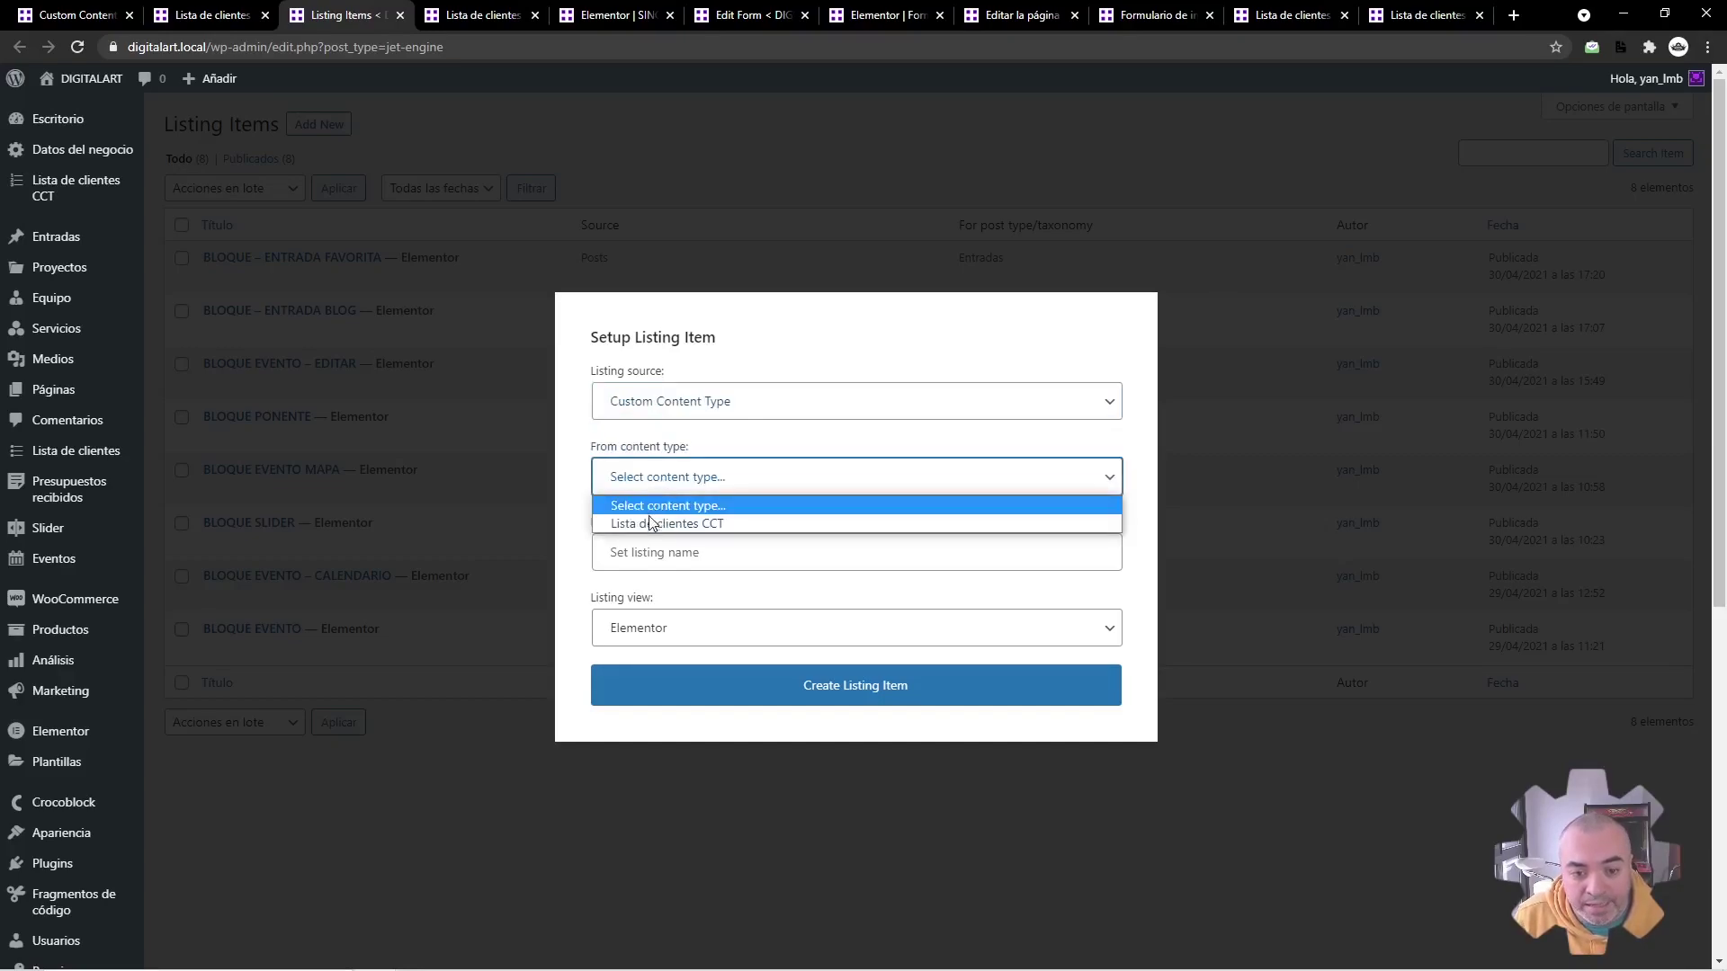
left_click(654, 521)
left_click(632, 549)
type("BLOQUE CCT CLE")
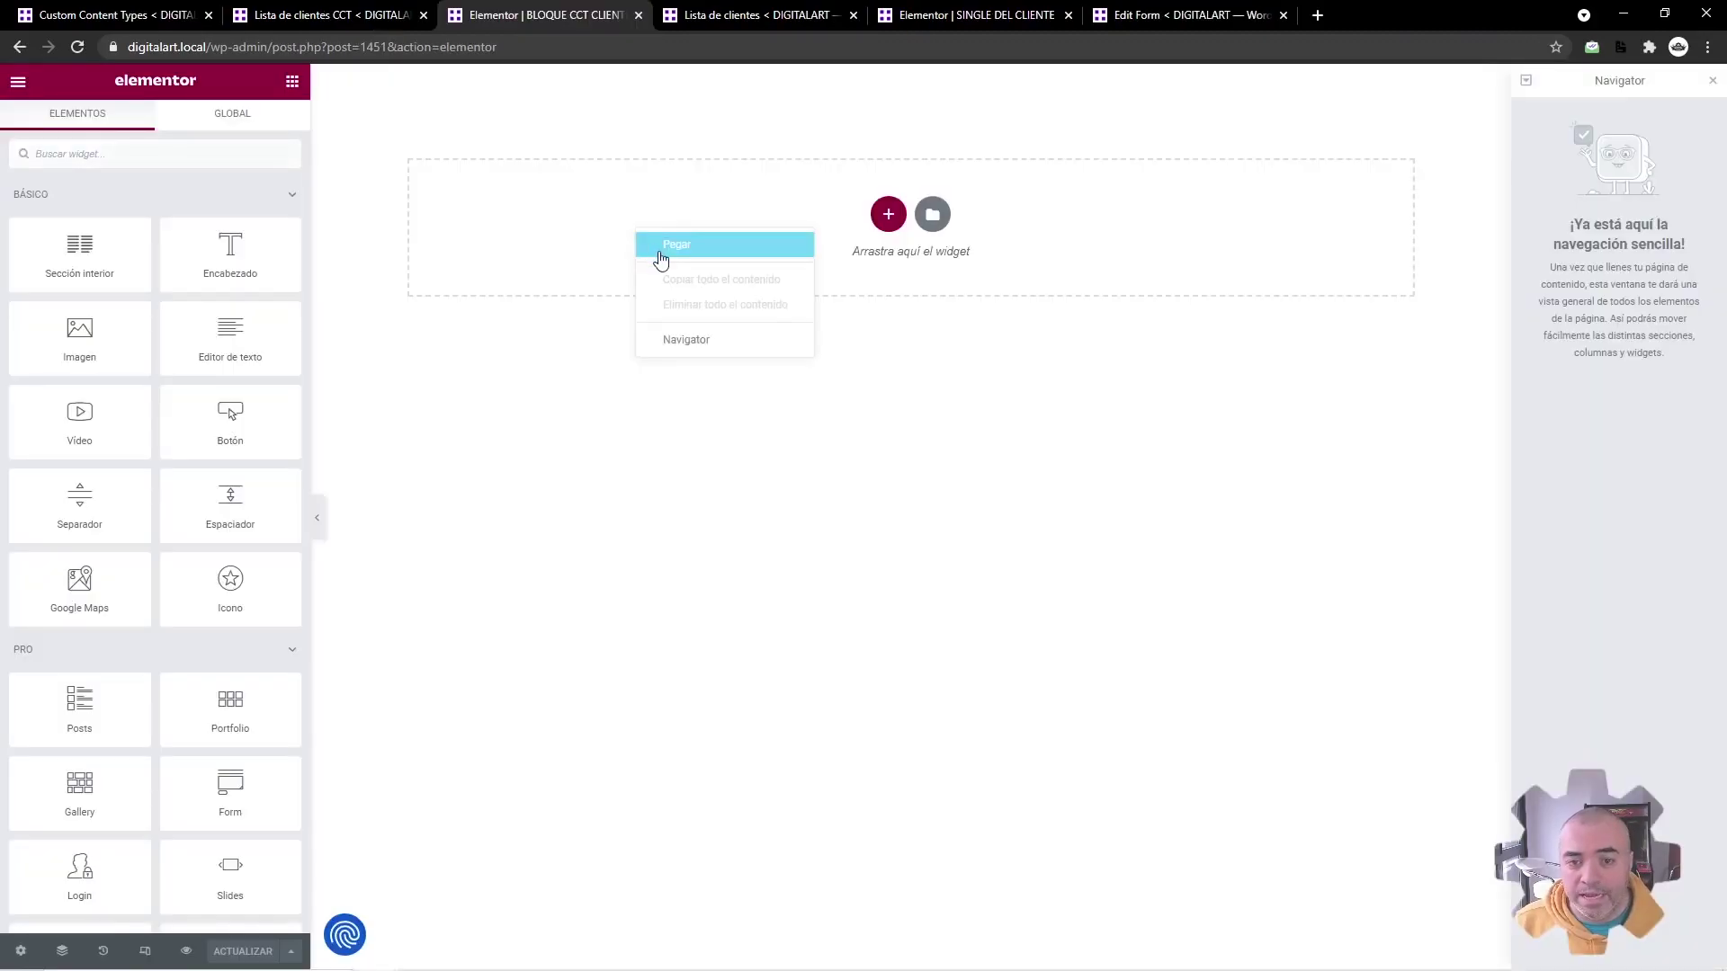
left_click(657, 256)
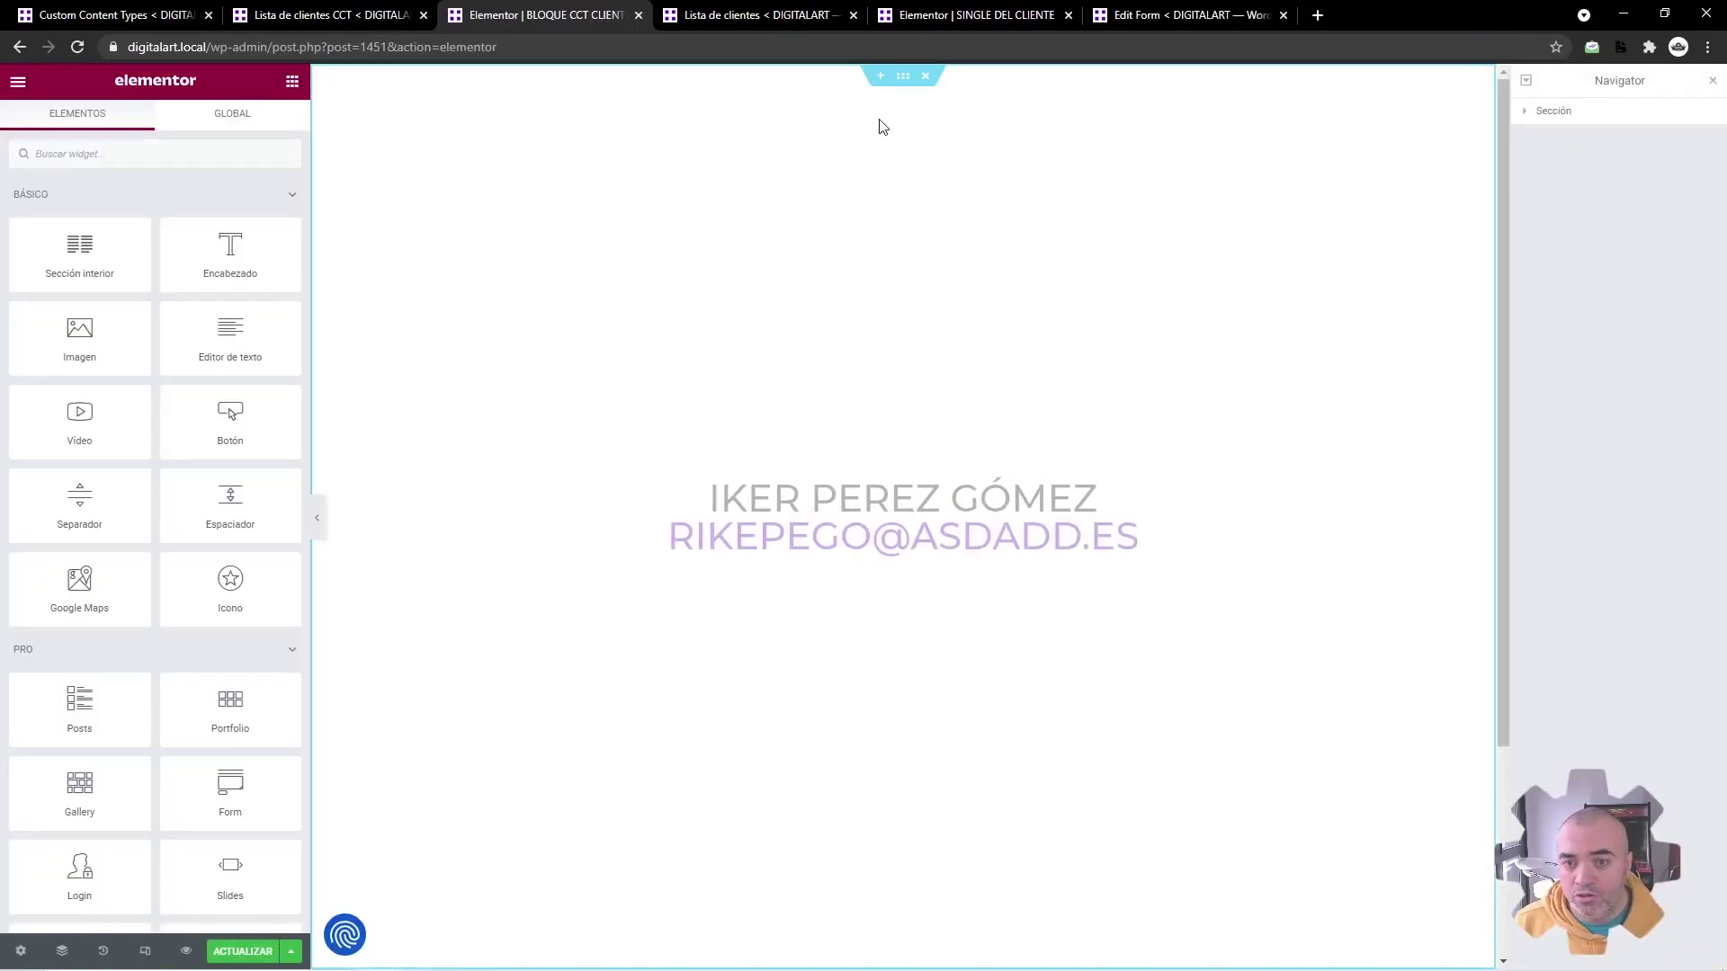
Step: Set the section height to default, add a border, and give it a 15 margin
left_click(906, 77)
left_click(185, 333)
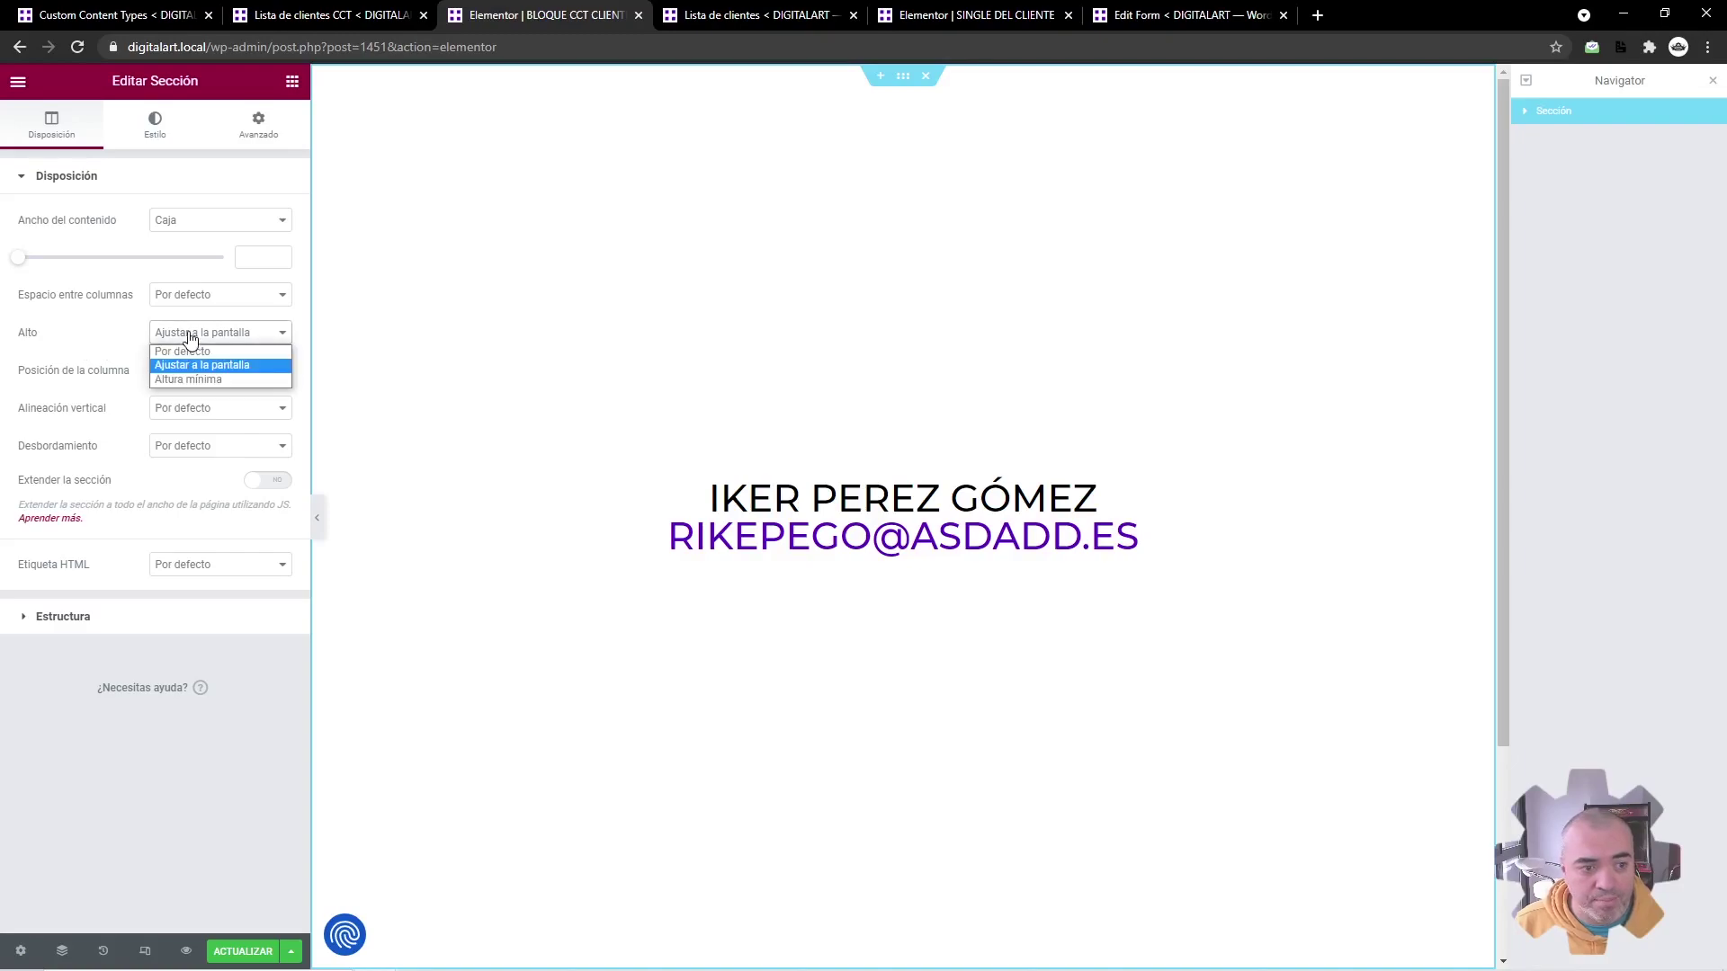
left_click(185, 352)
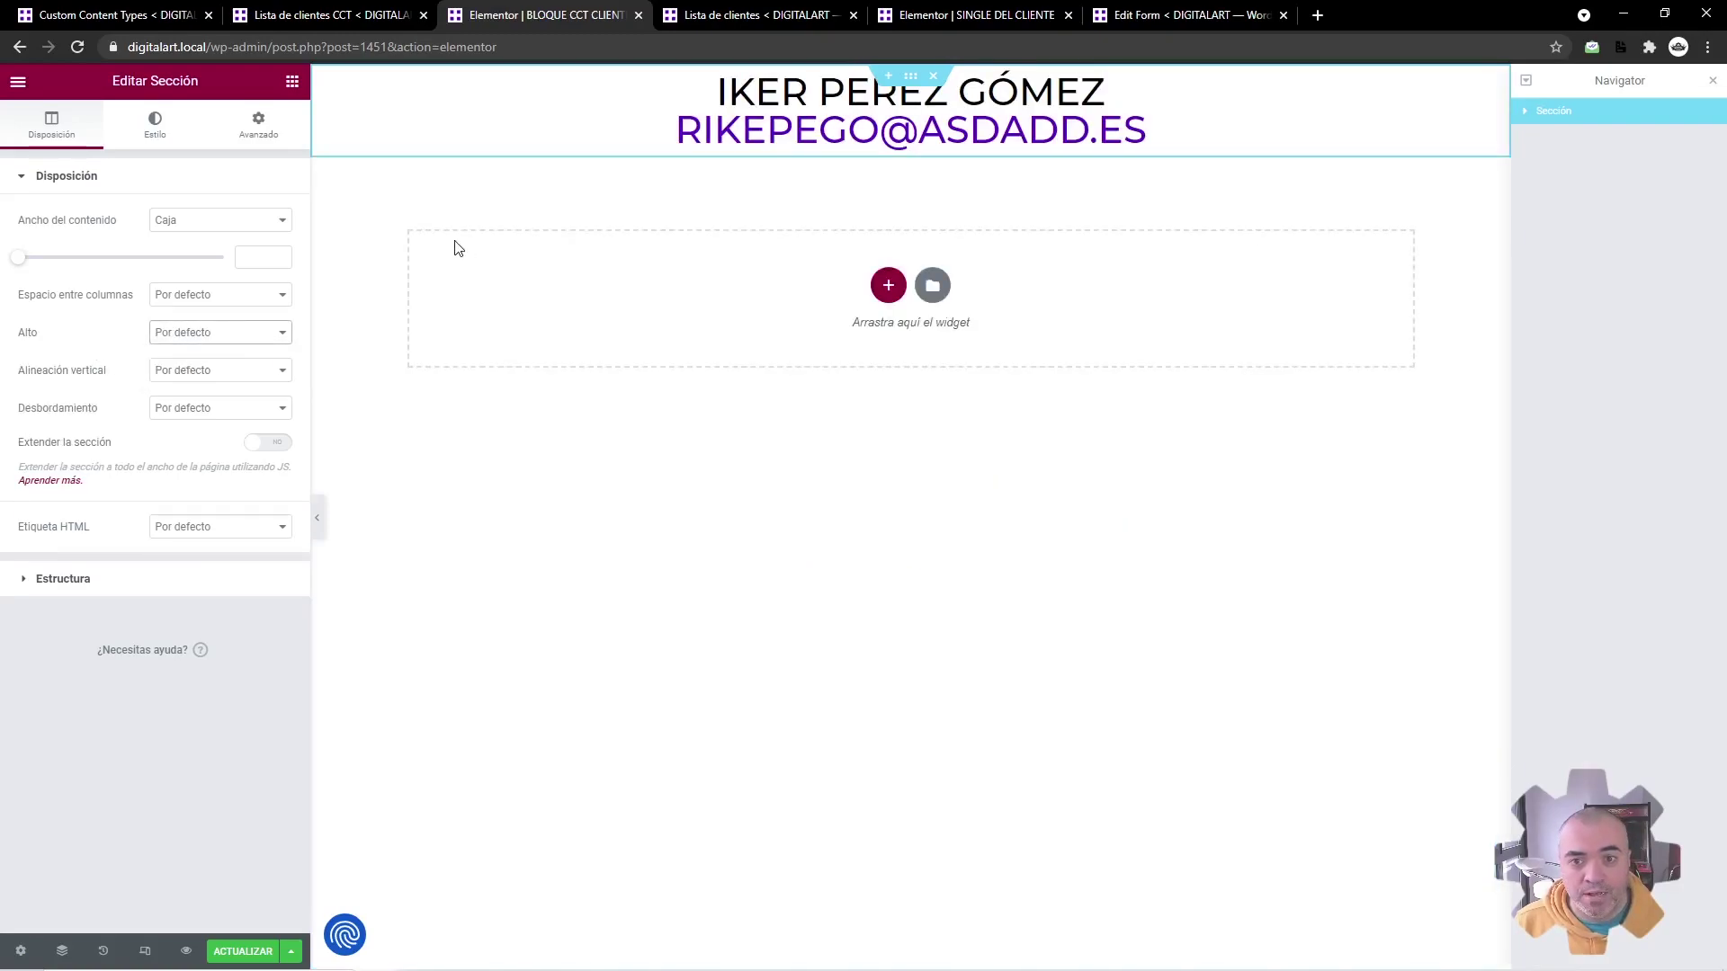
left_click(155, 126)
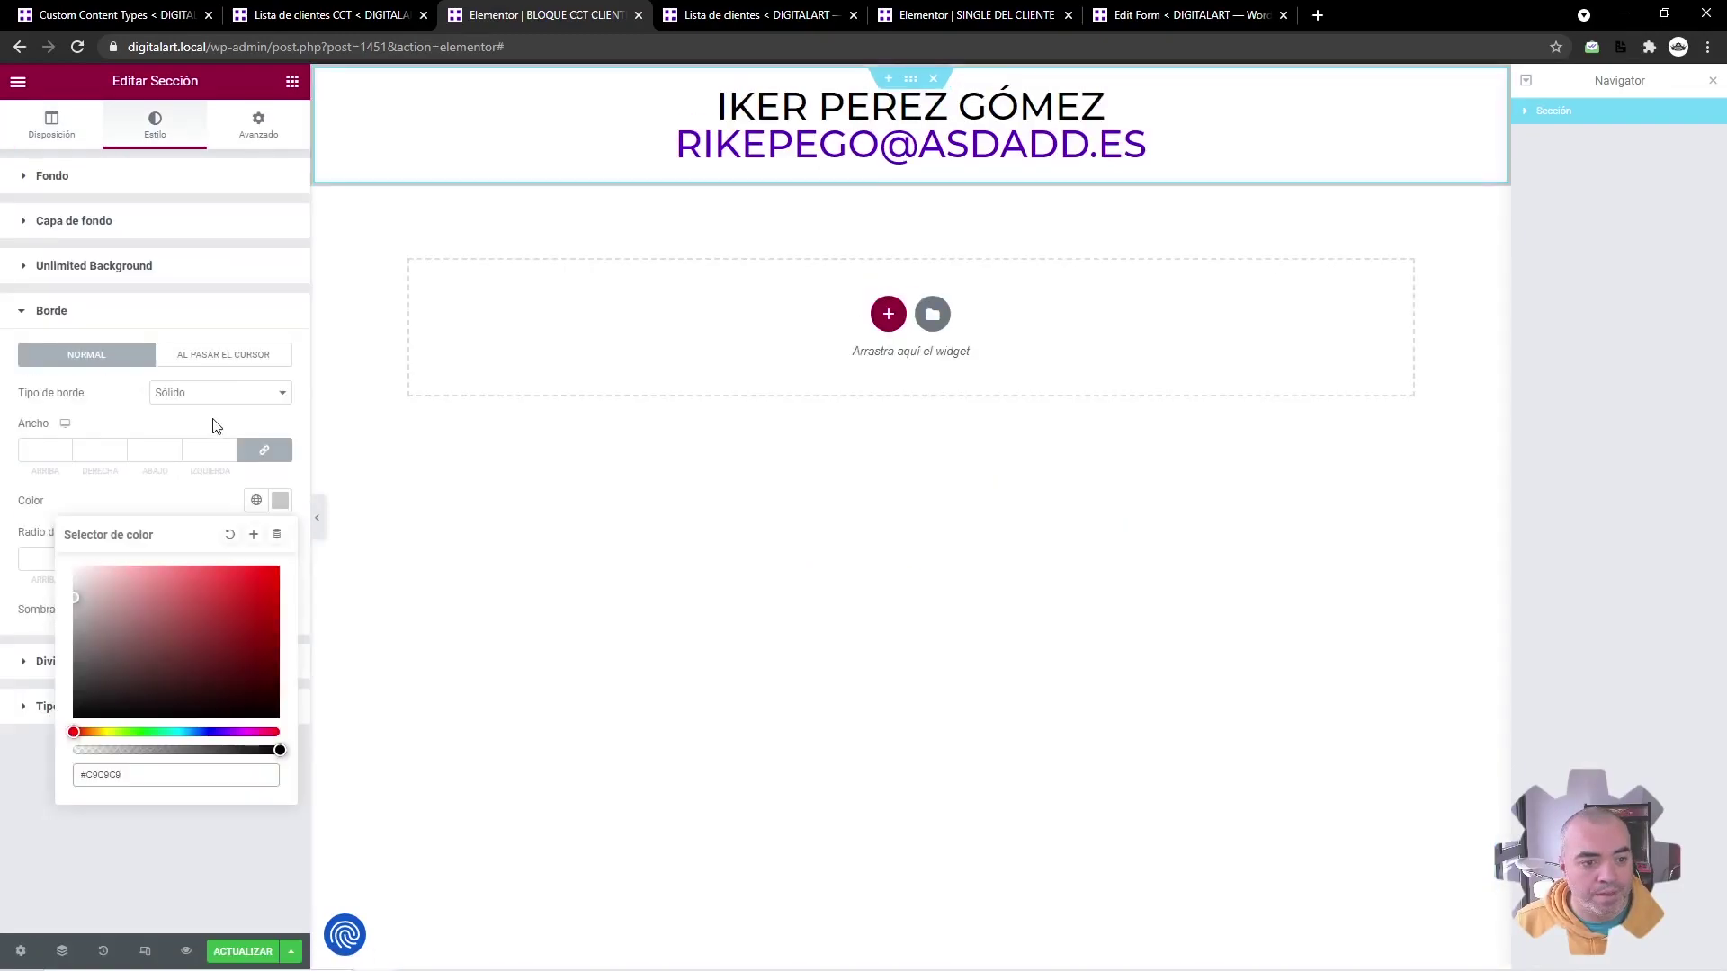
left_click(230, 449)
left_click(258, 125)
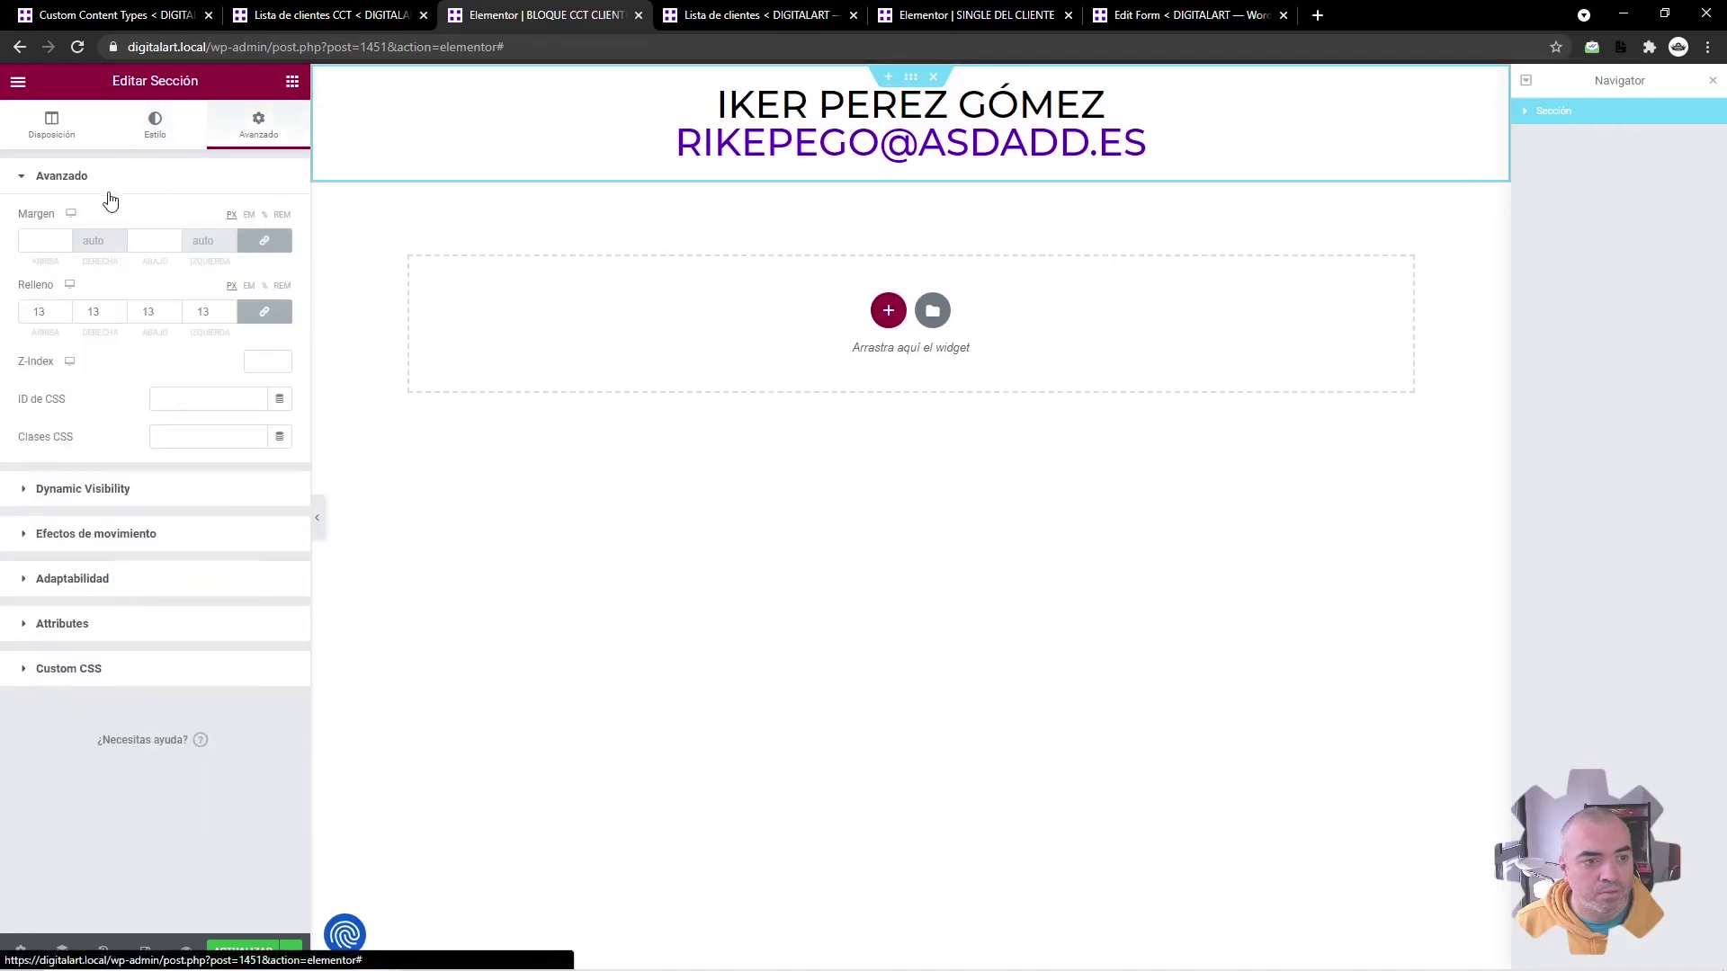
type("15")
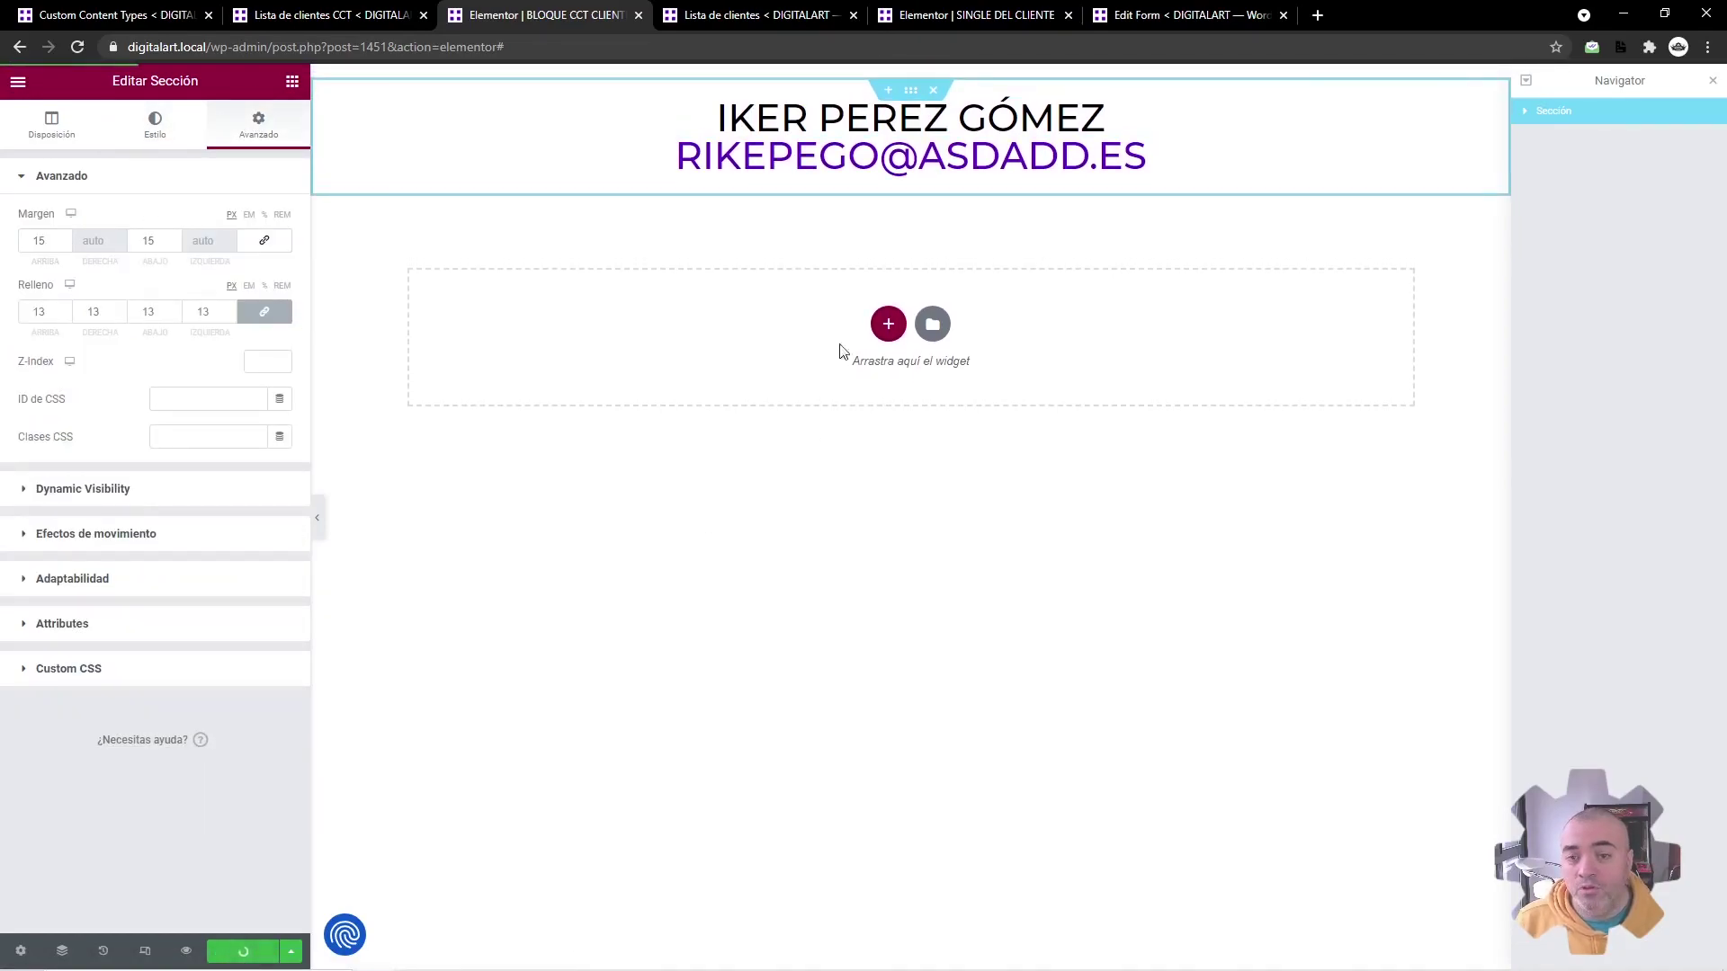
Step: Verify the name and email headings' dynamic fields, then start a new WordPress page
left_click(794, 134)
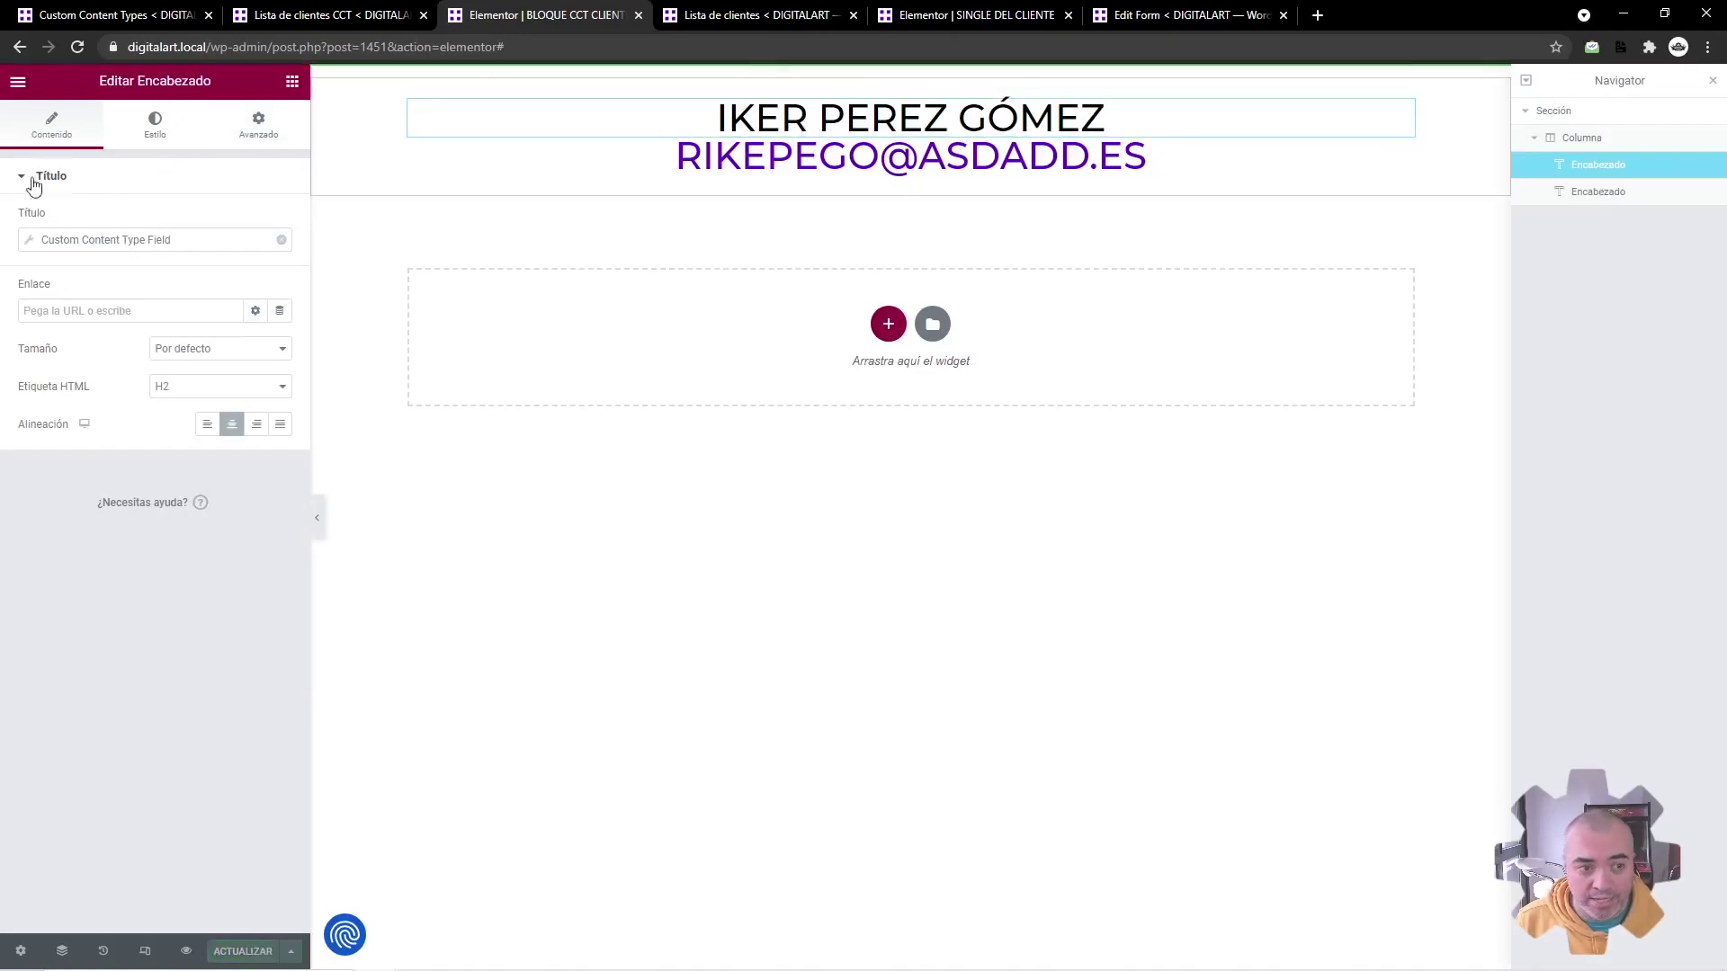
left_click(105, 243)
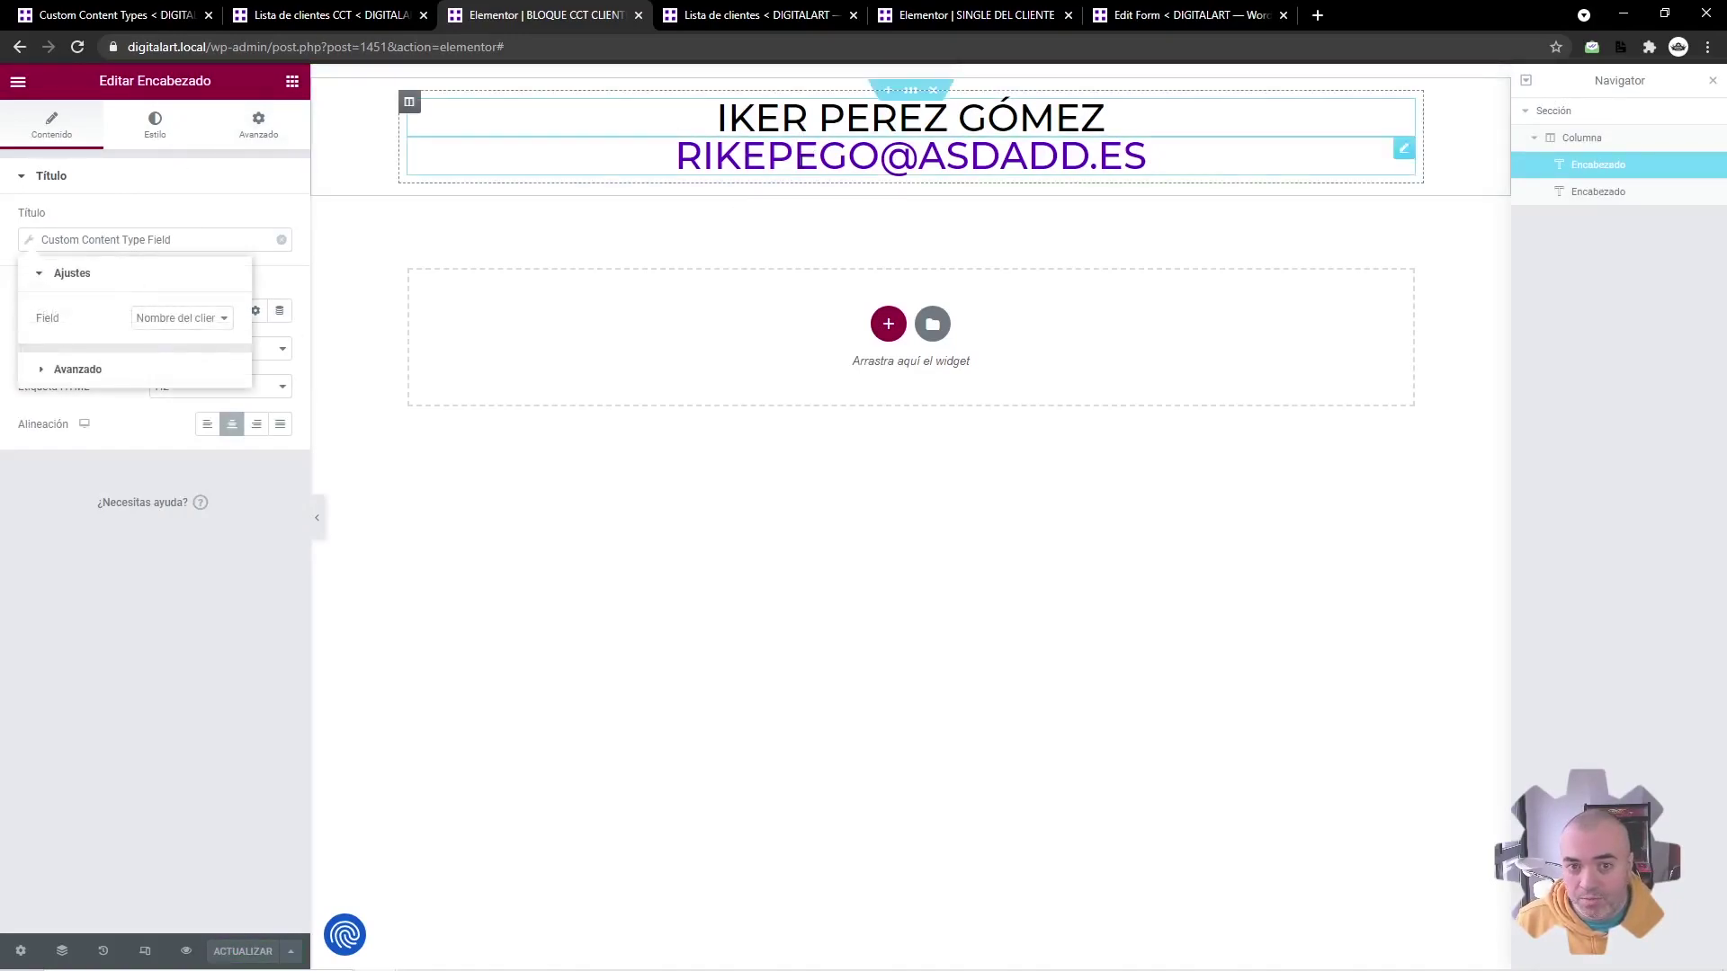
left_click(468, 154)
left_click(135, 239)
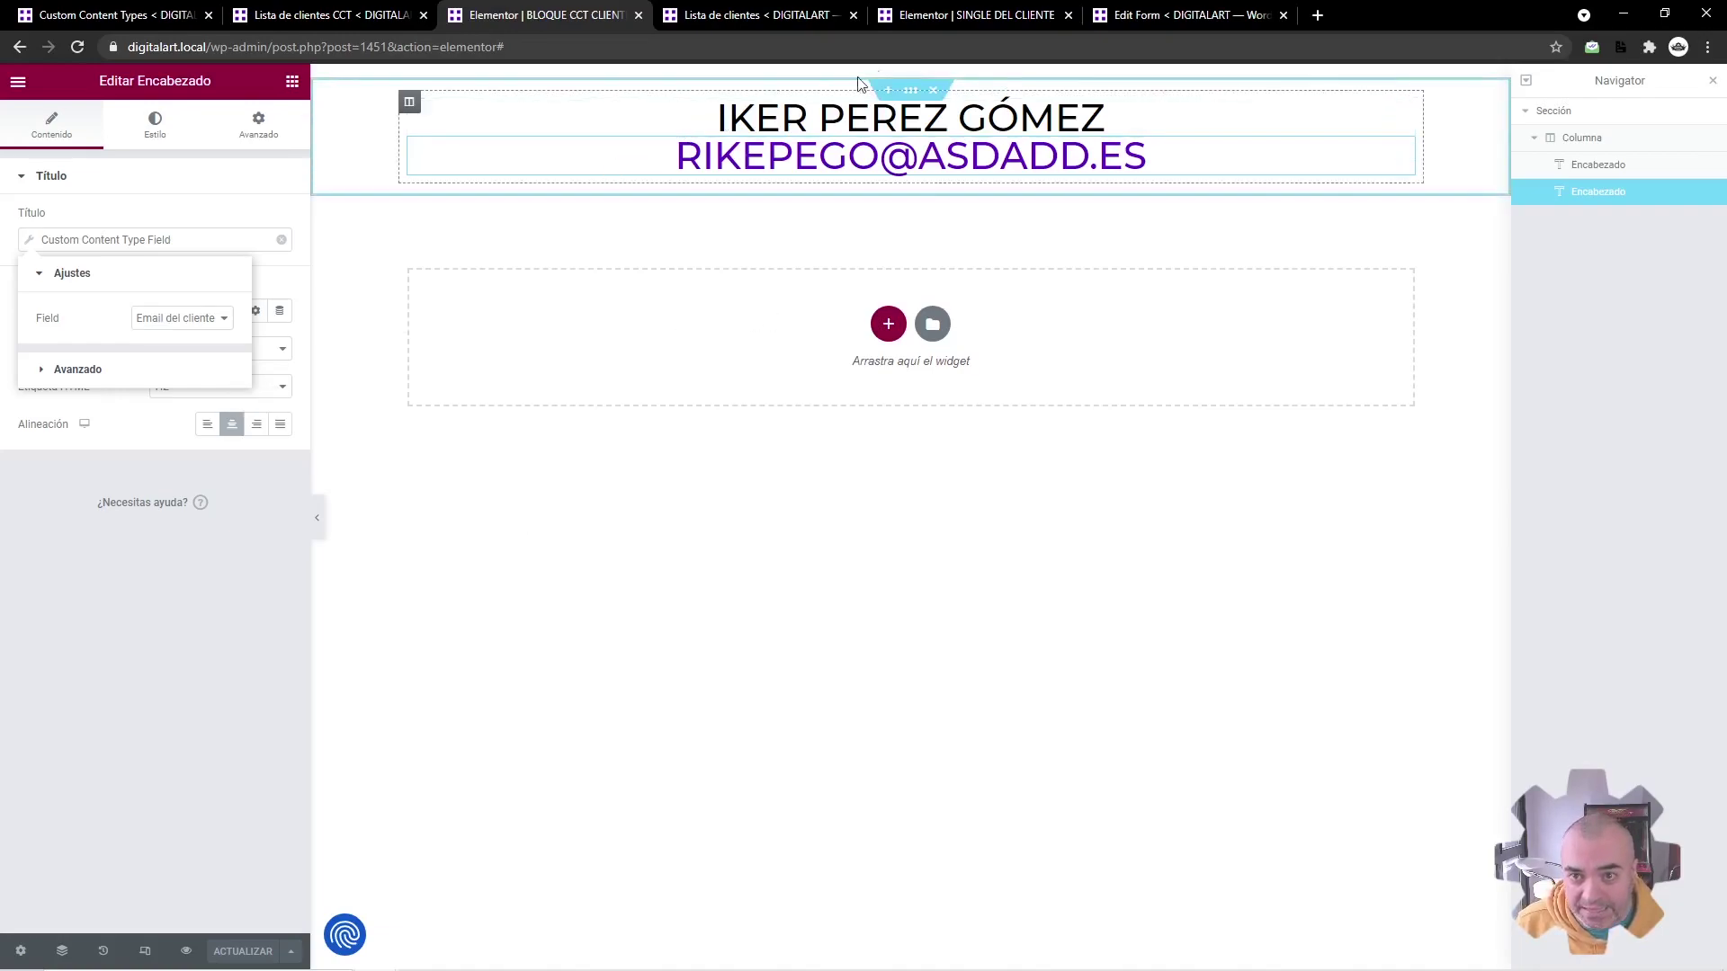
key("ctrl+shift+t")
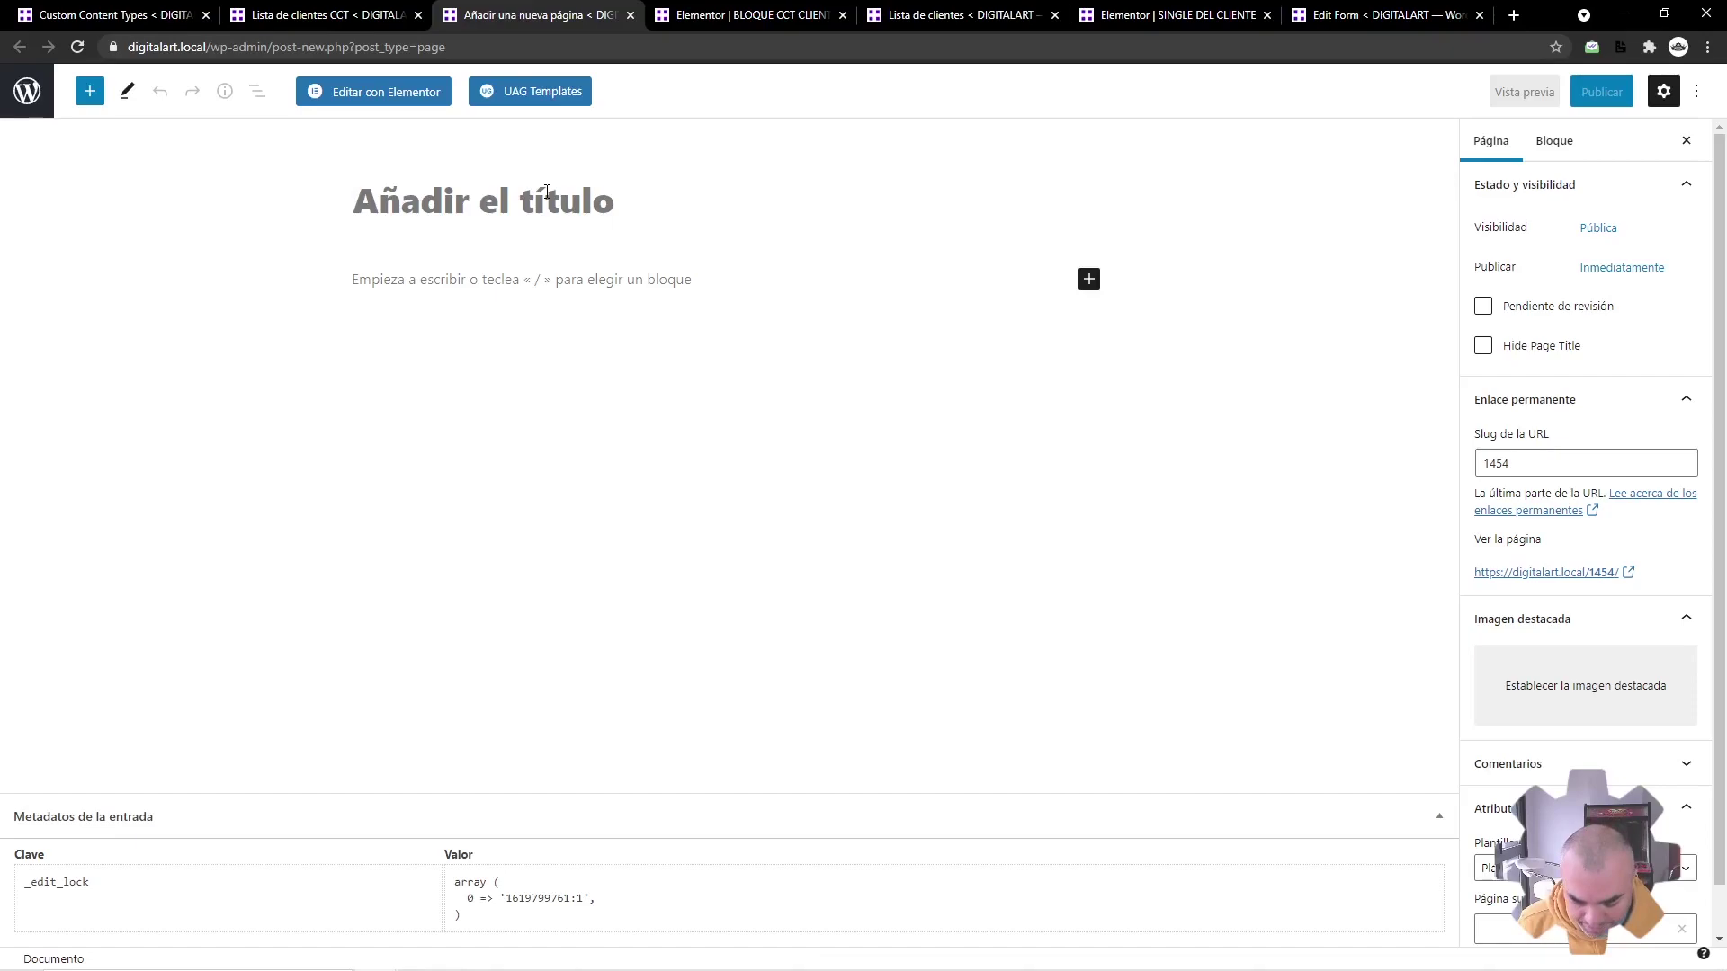
Step: Title the new page 'Lista de los clientes del CCT' and switch to Elementor editing
type("Lista de")
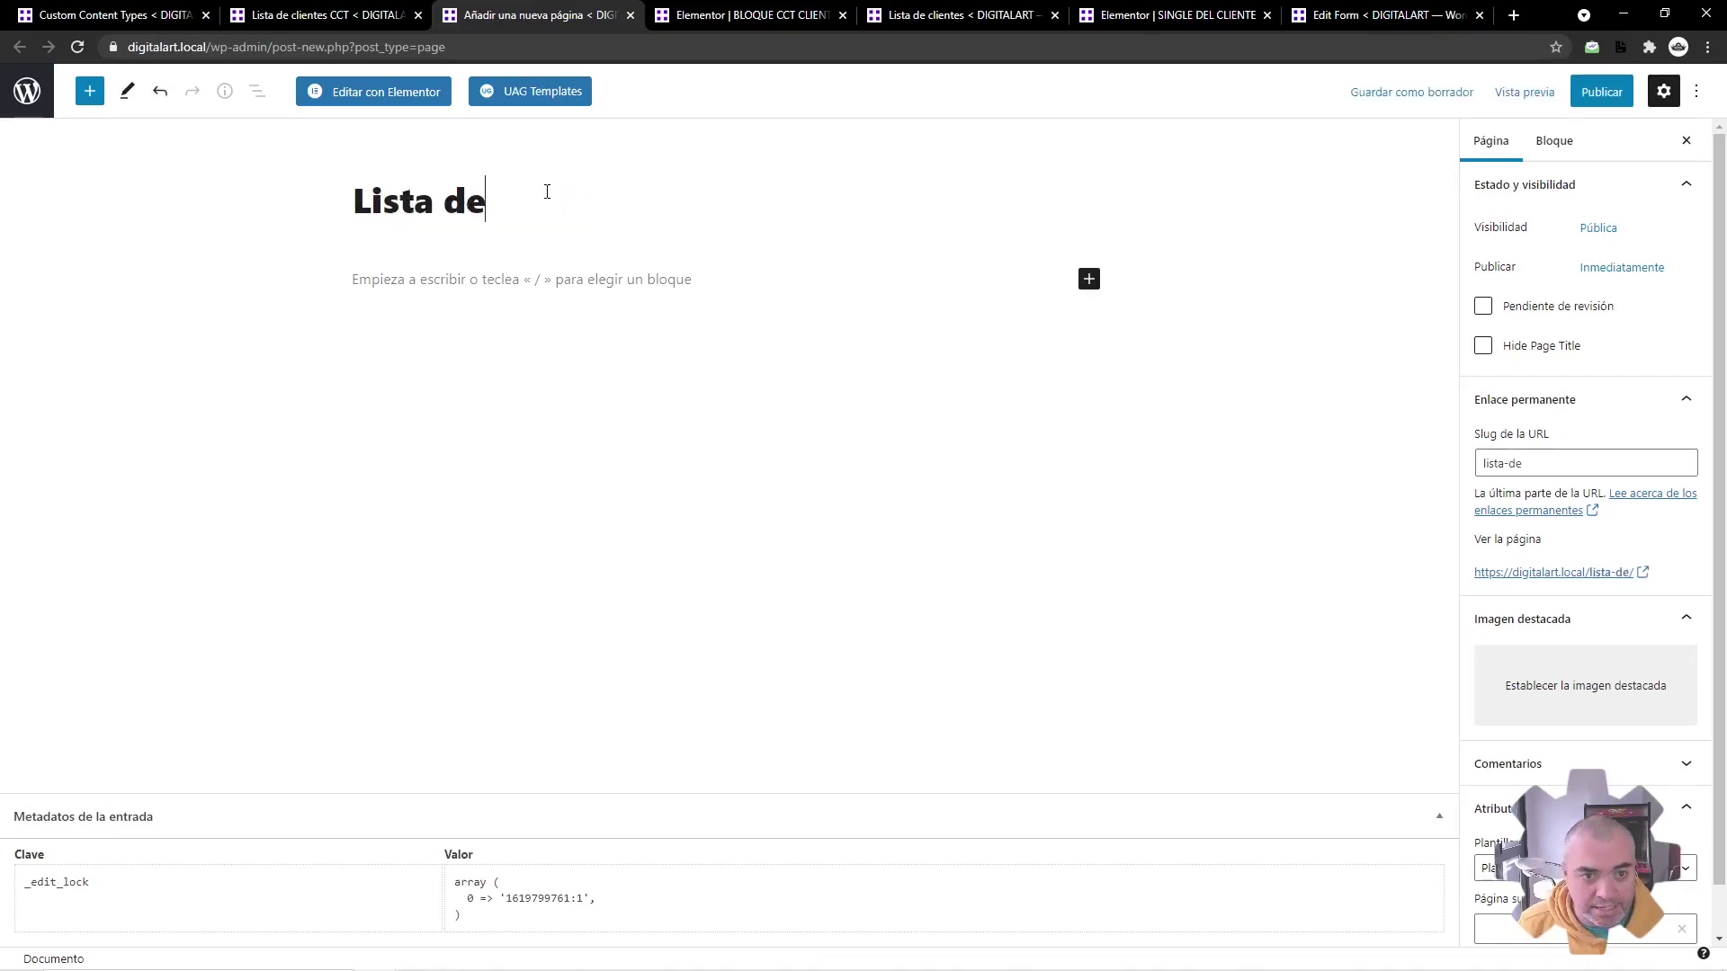
type(" los clientes del CCT")
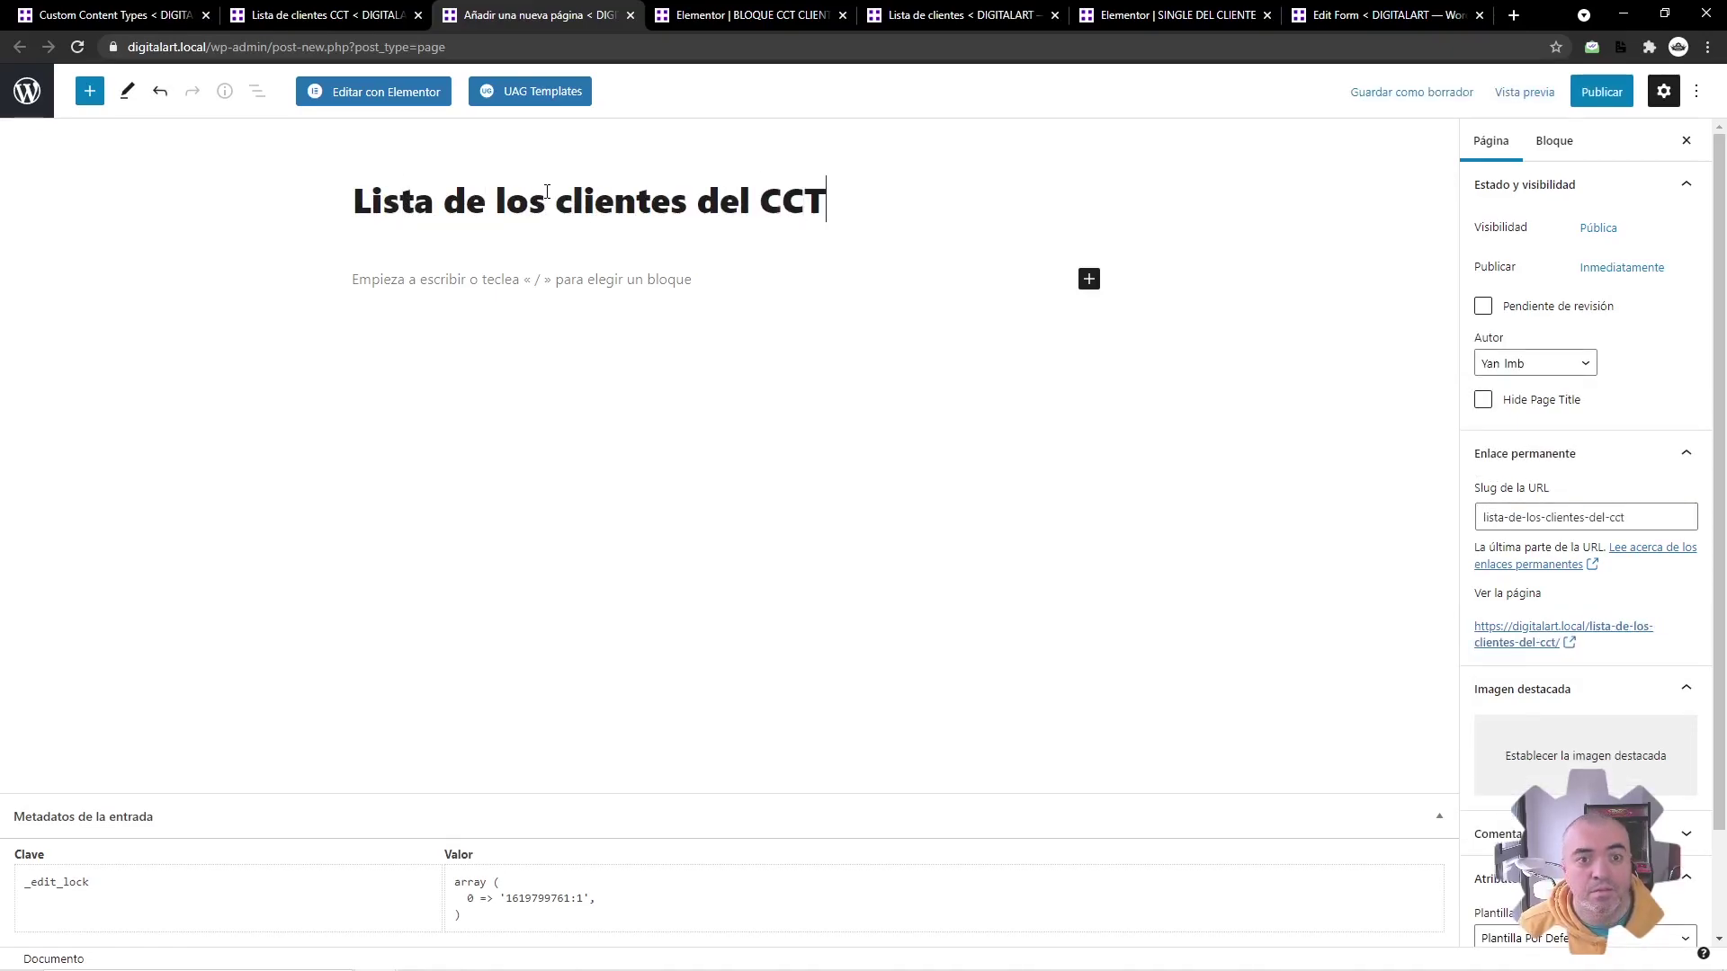
left_click(350, 95)
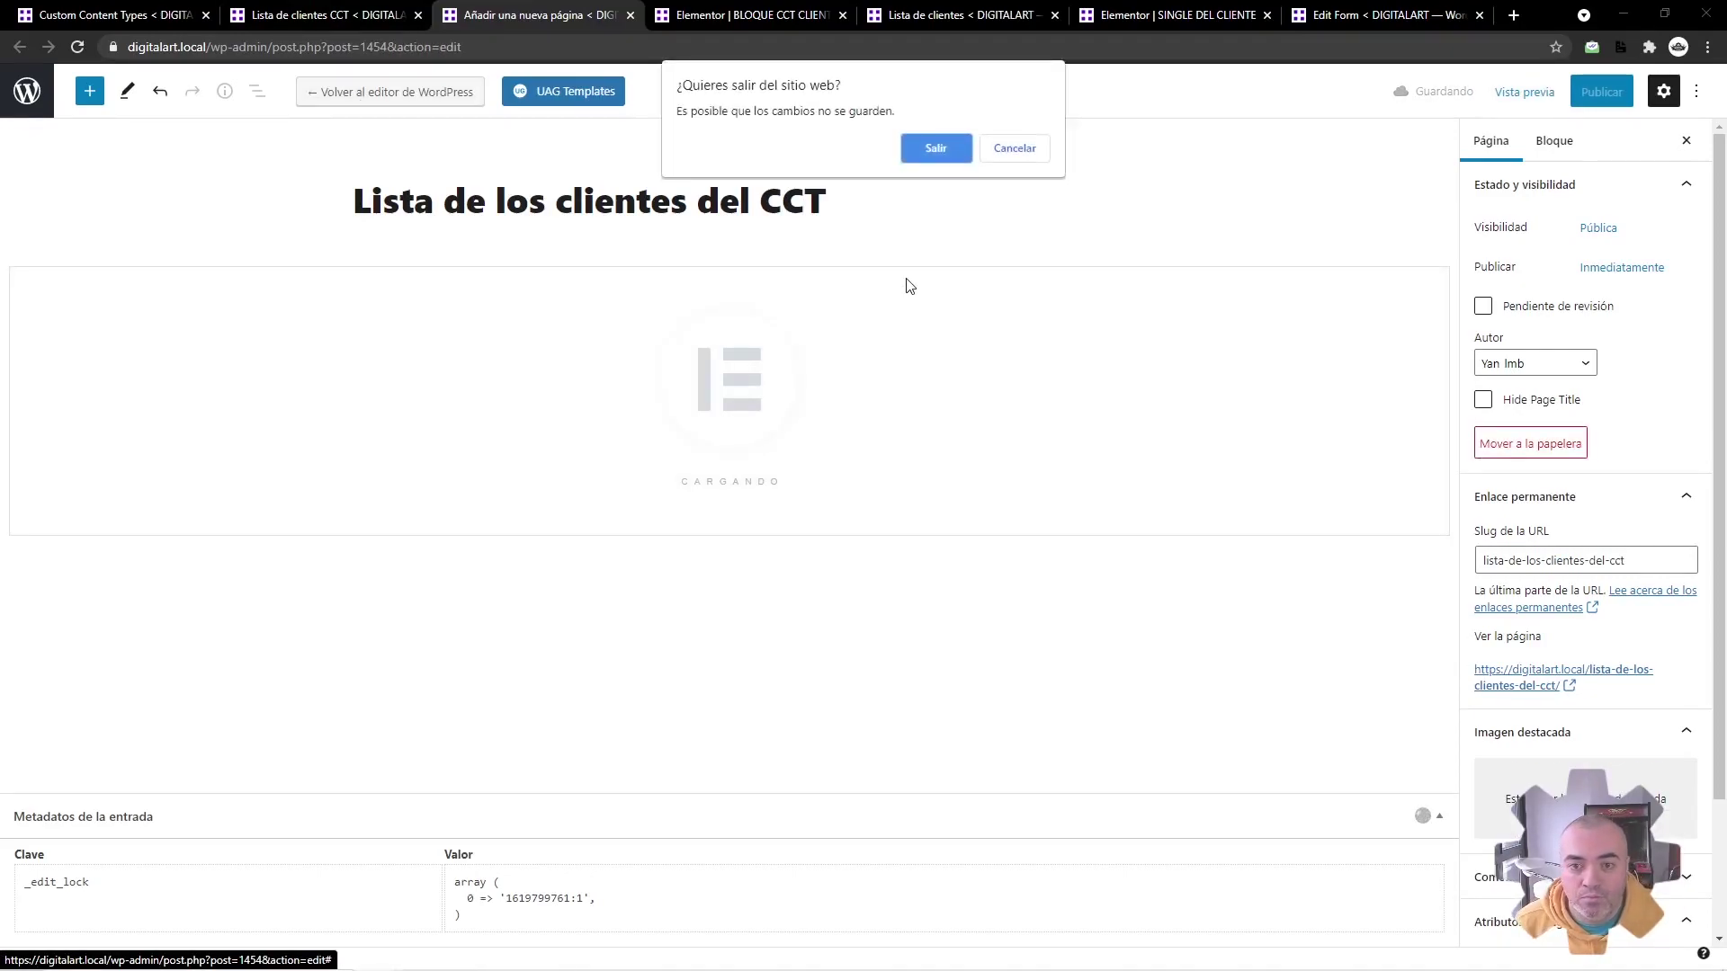
left_click(936, 153)
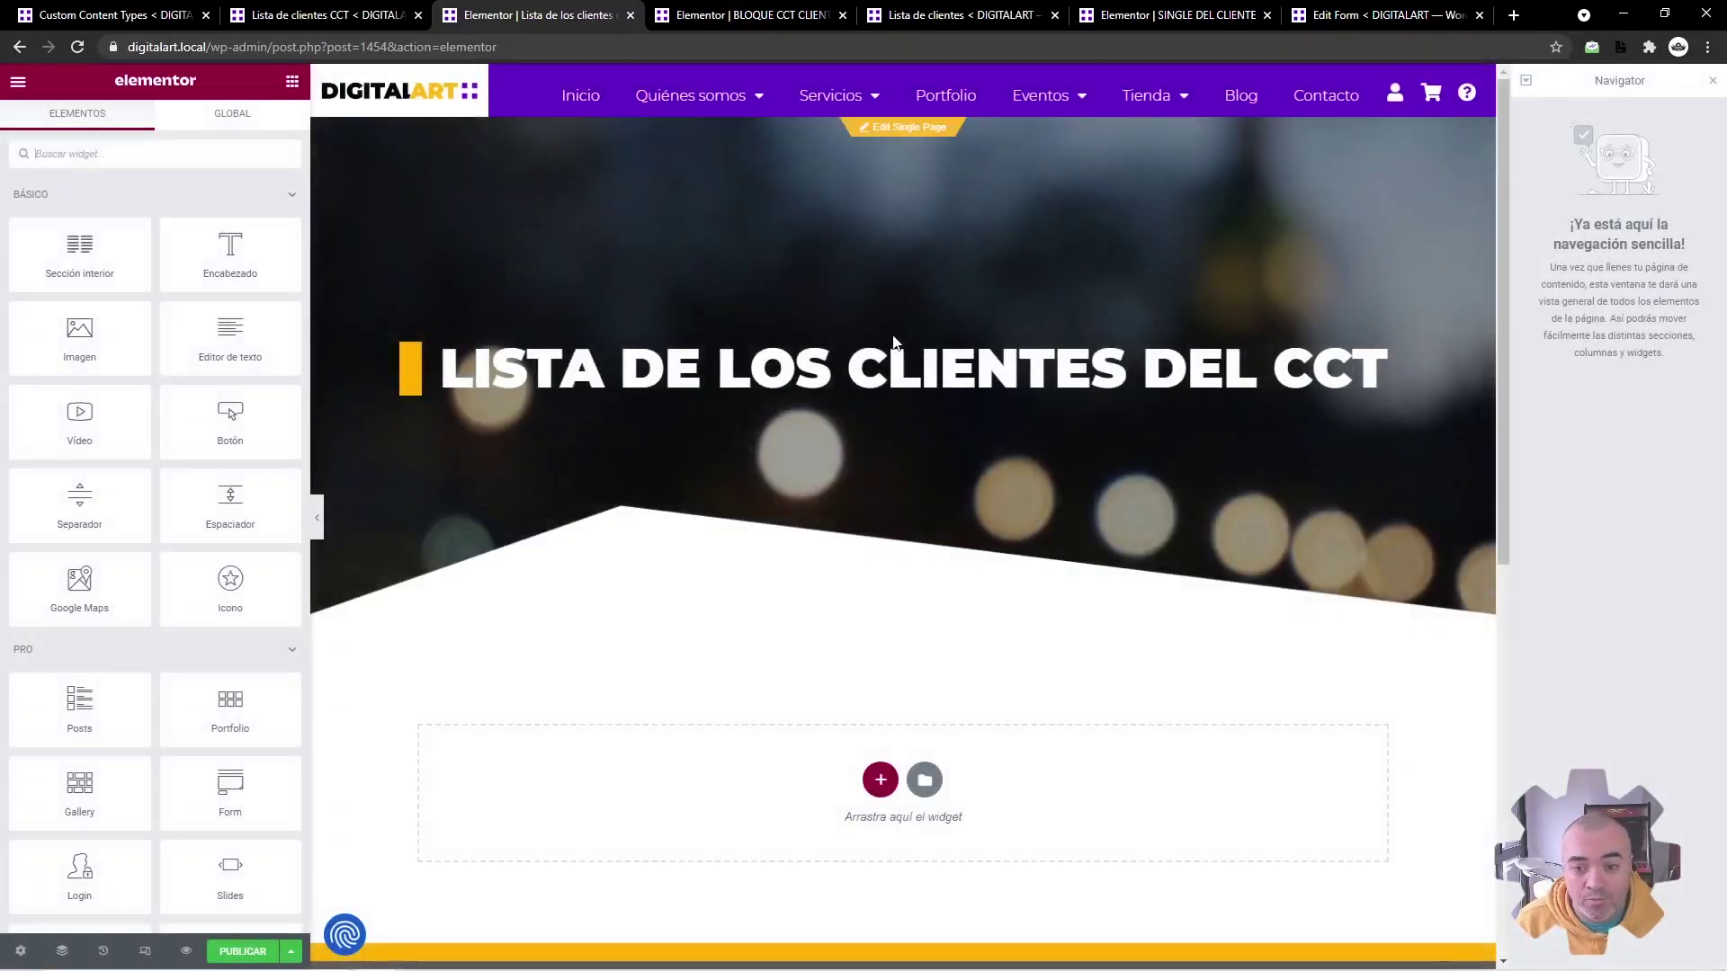
Step: Place a Listing Grid showing BLOQUE CCT CLIENTE in 1 column below the title banner
scroll(807, 423, "down", 3)
type("listing")
left_click_drag(79, 248, 621, 477)
left_click(189, 224)
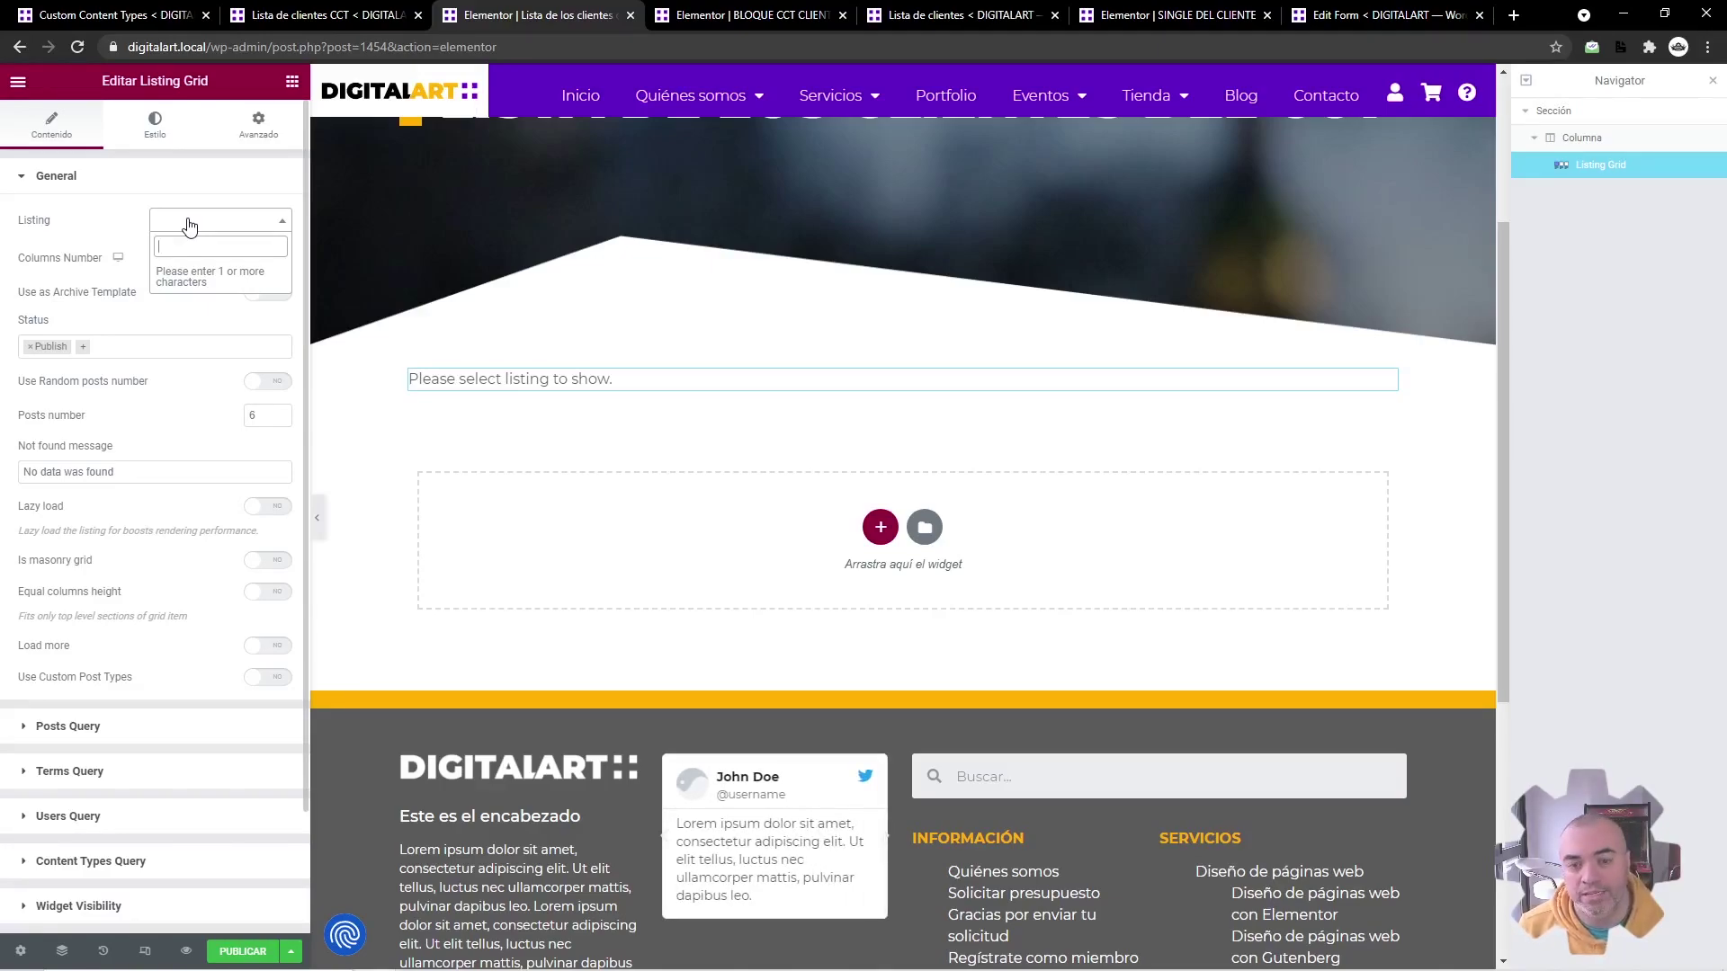
type("cct")
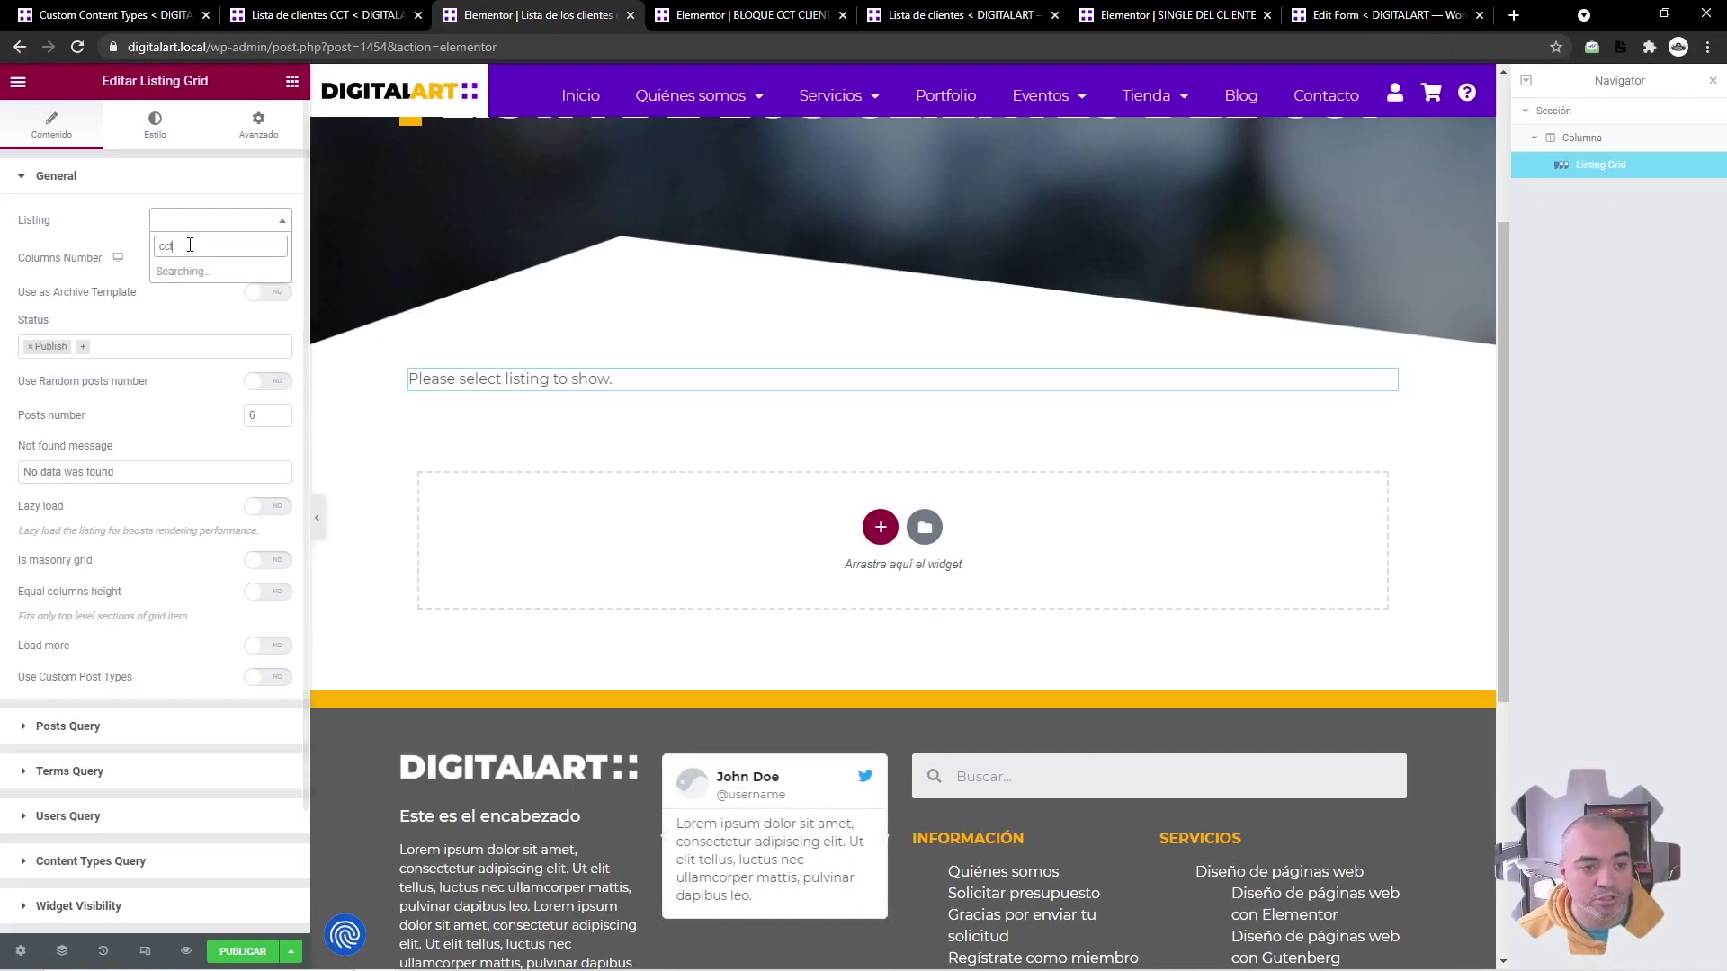
left_click(186, 279)
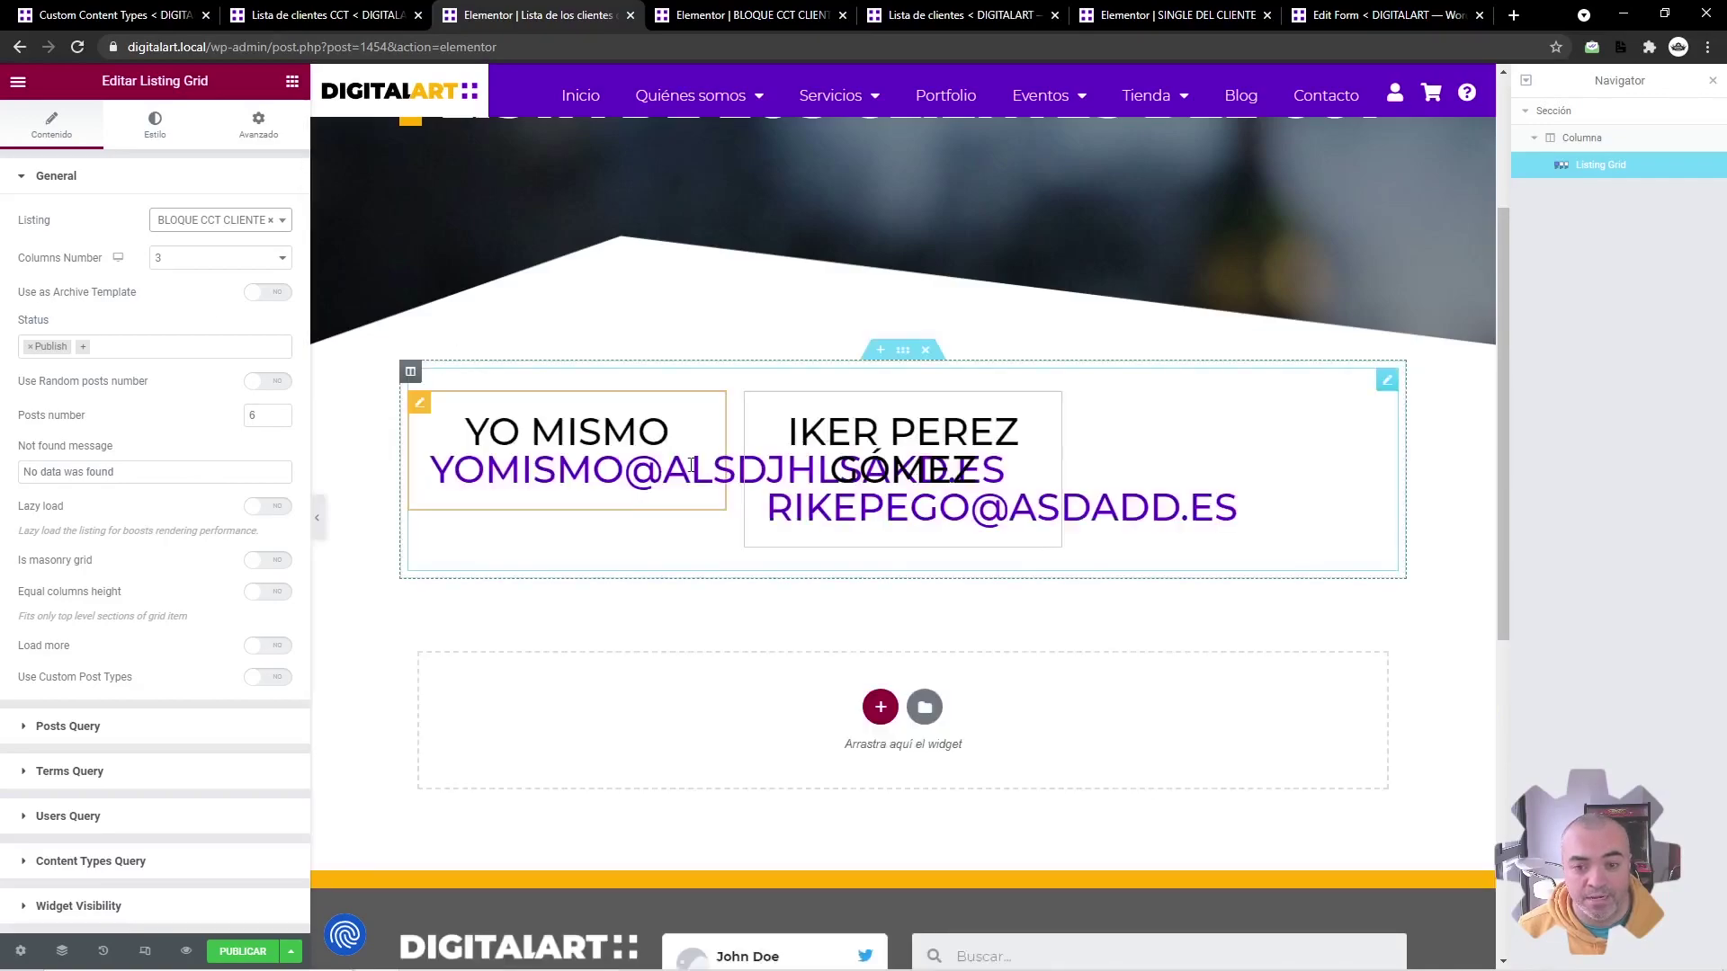
left_click(212, 259)
left_click(189, 280)
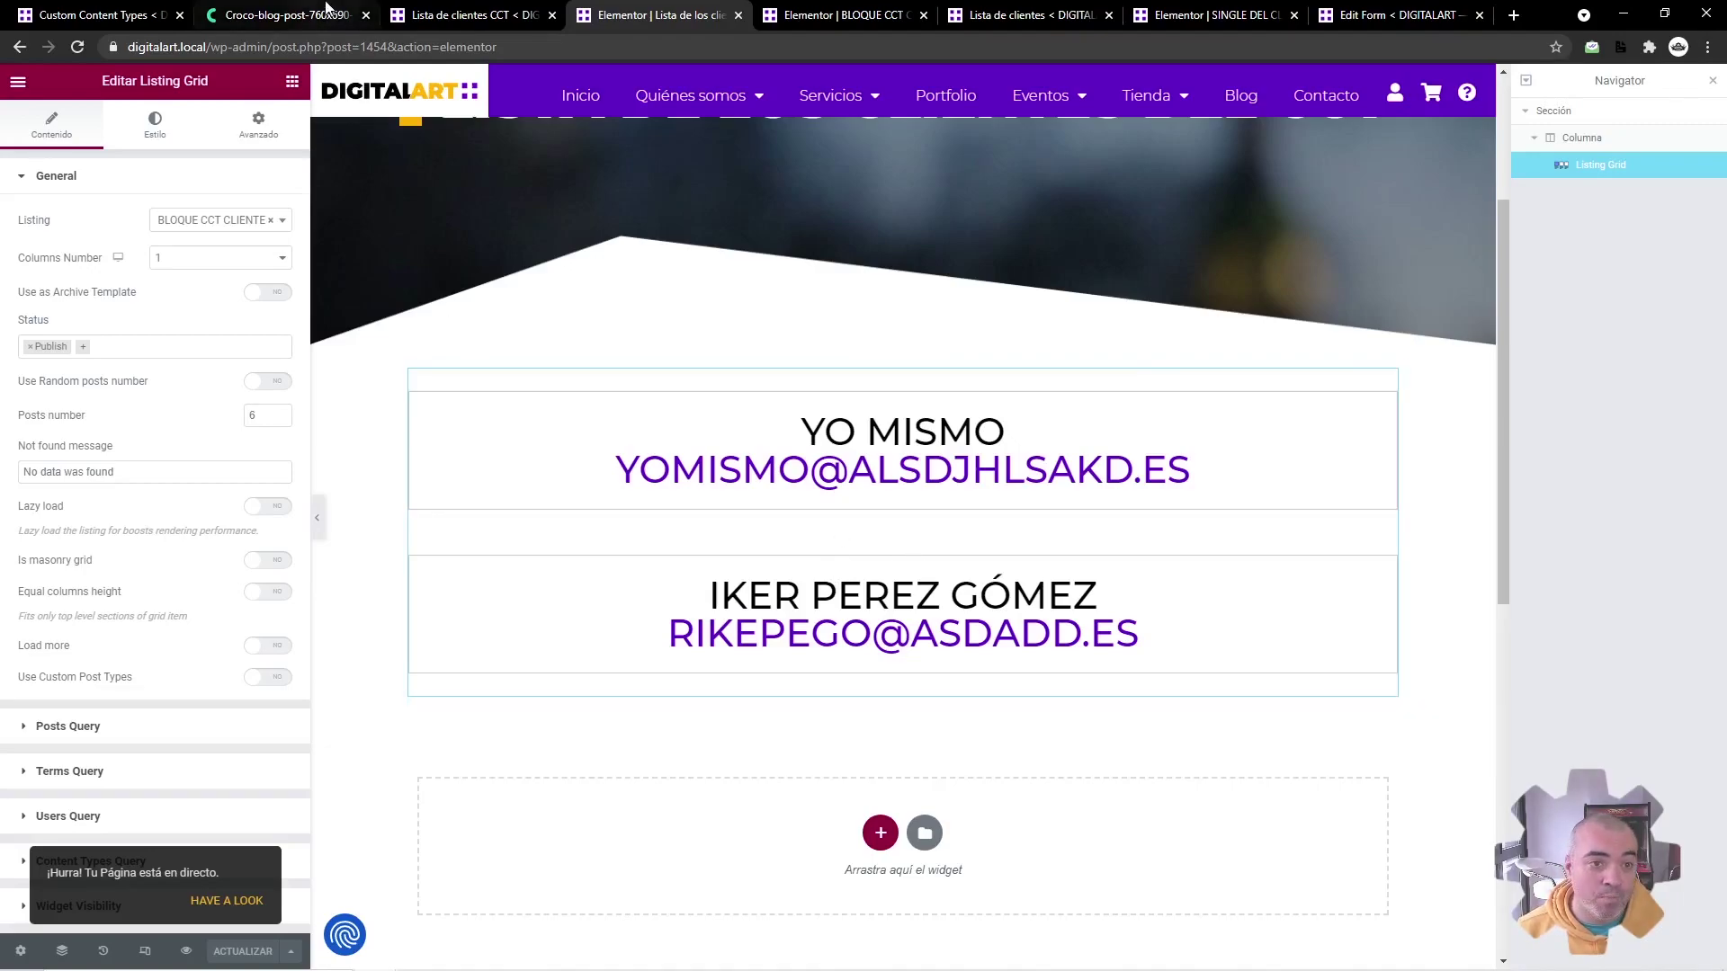
Step: Glance at the CPT vs CCT flowchart, then open Lista de clientes CCT items' CSV export
left_click(329, 7)
key("ctrl+plus")
key("ctrl+plus")
key("ctrl+plus")
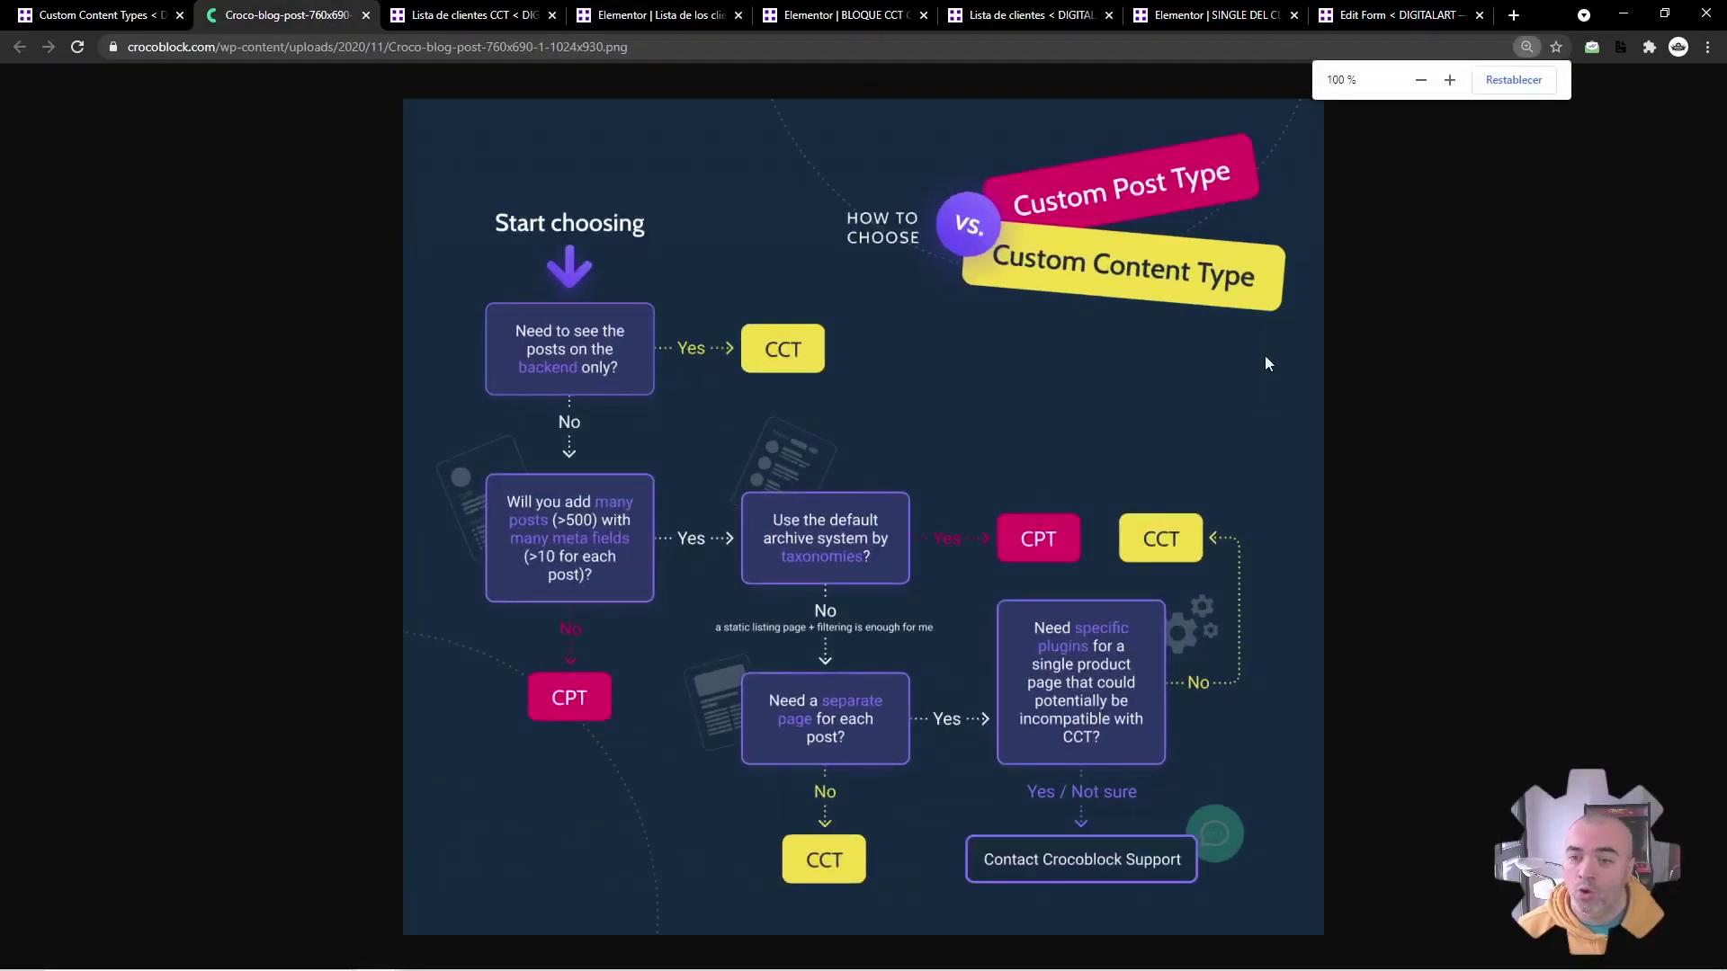
key("ctrl+shift+Tab")
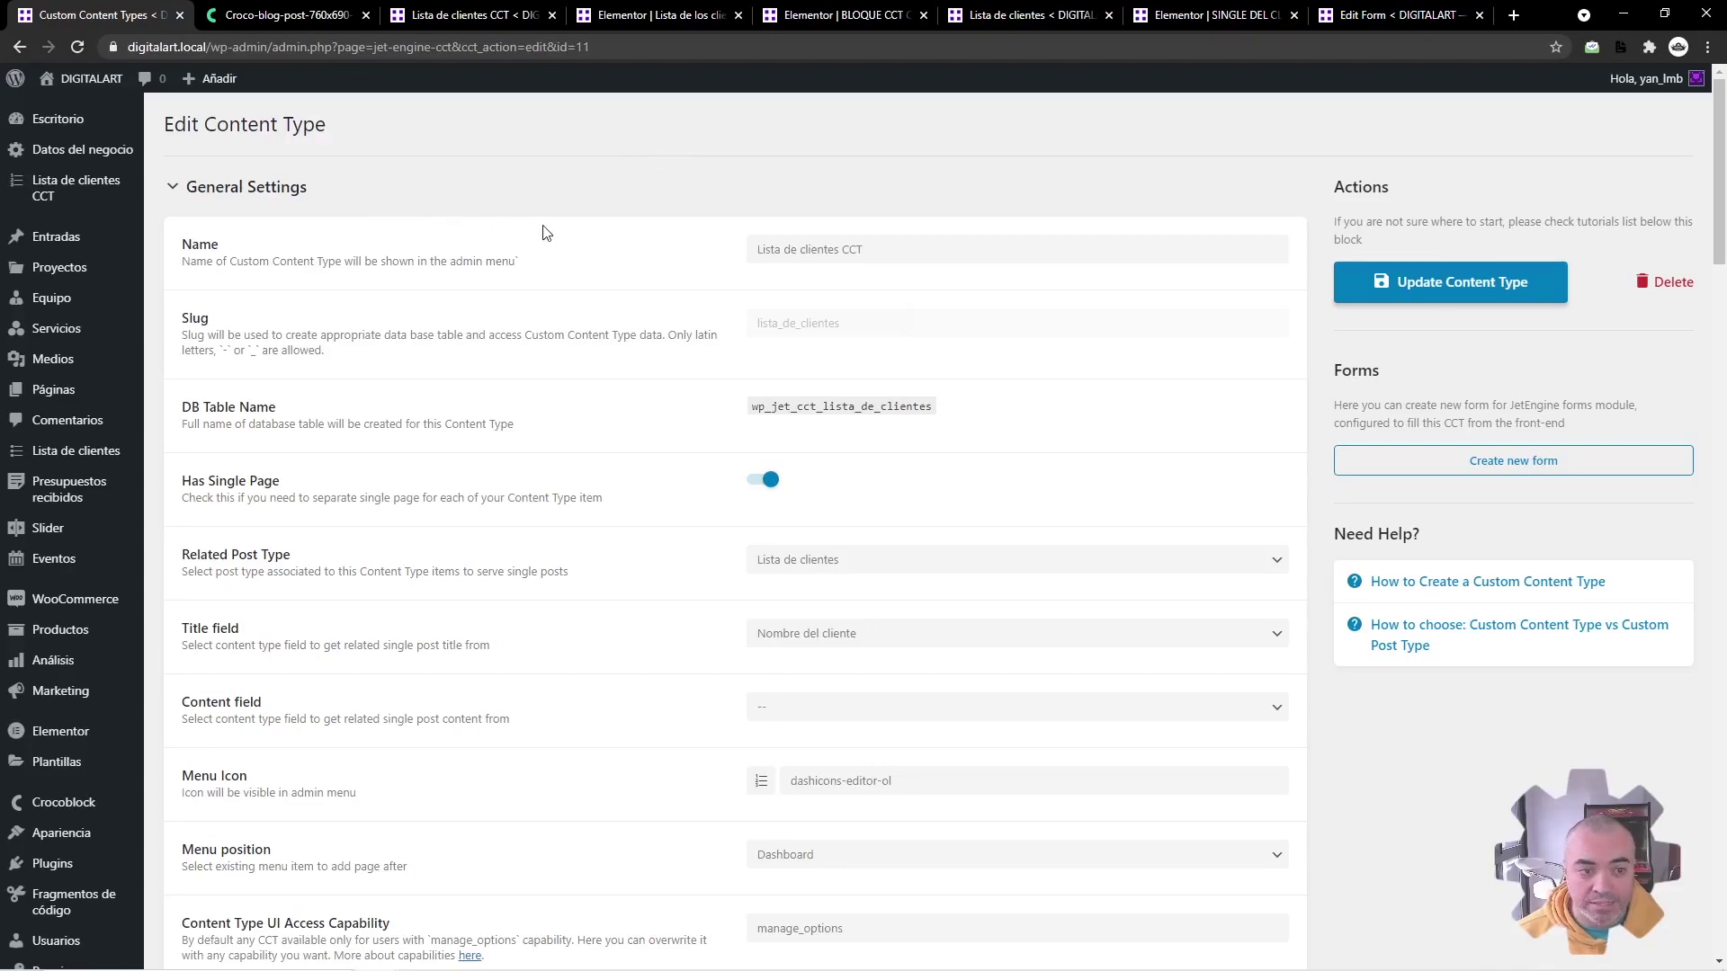
left_click(66, 200)
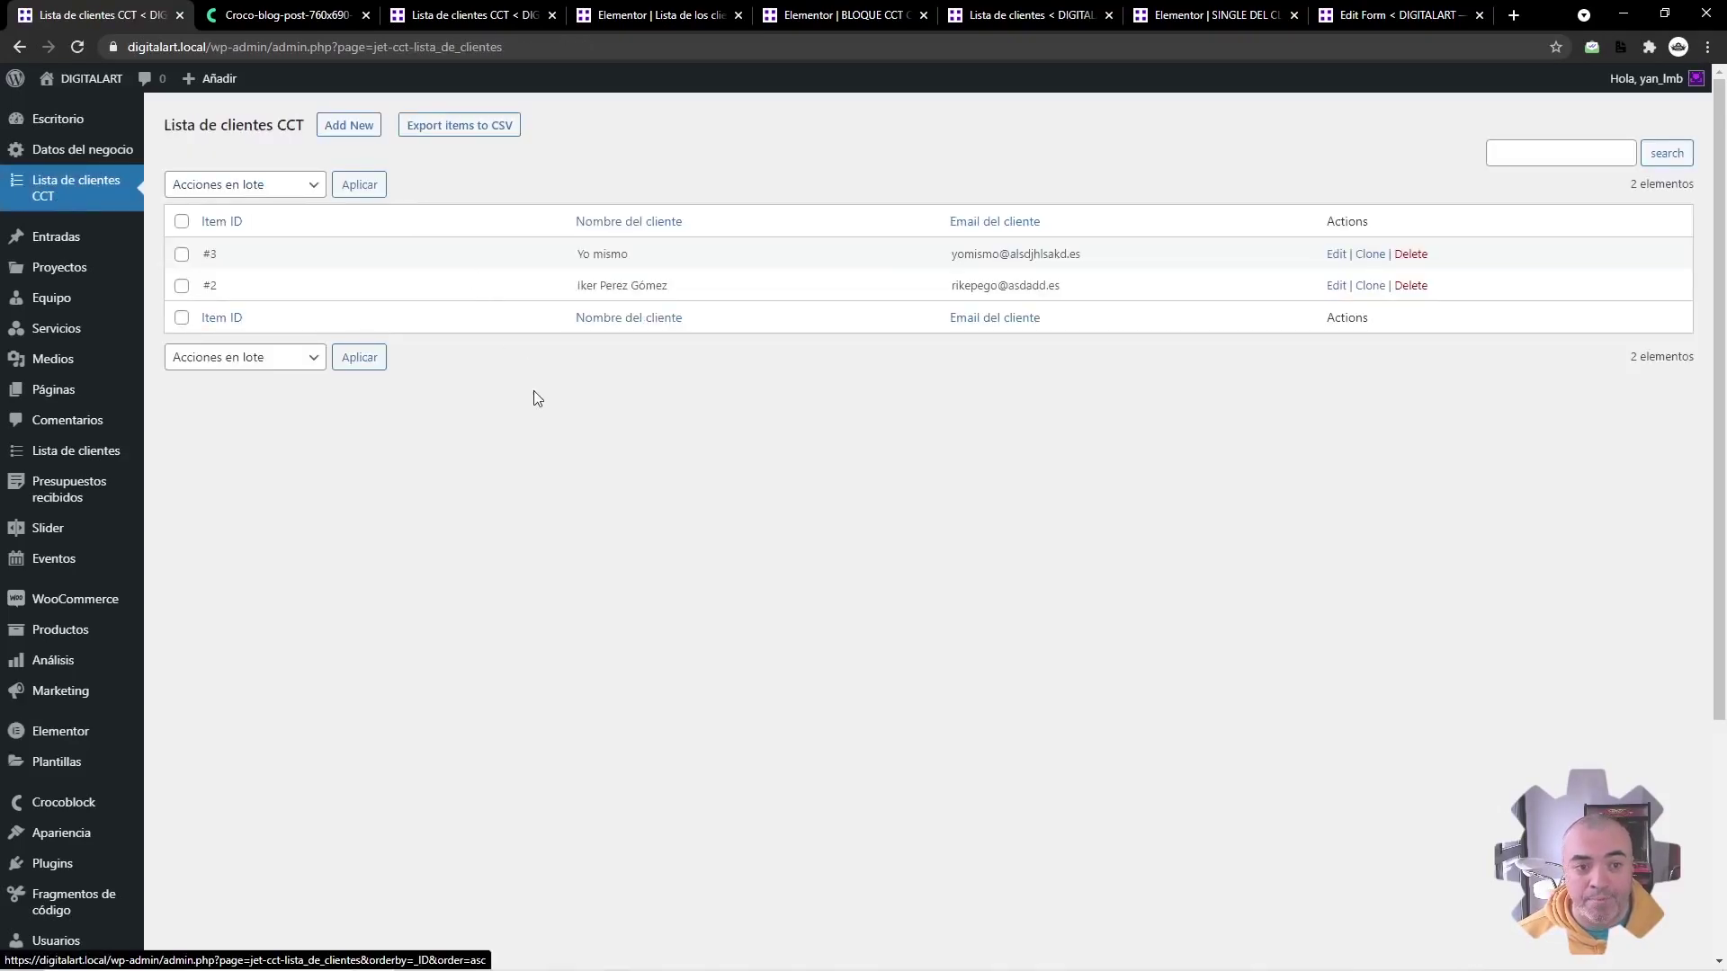
left_click(466, 130)
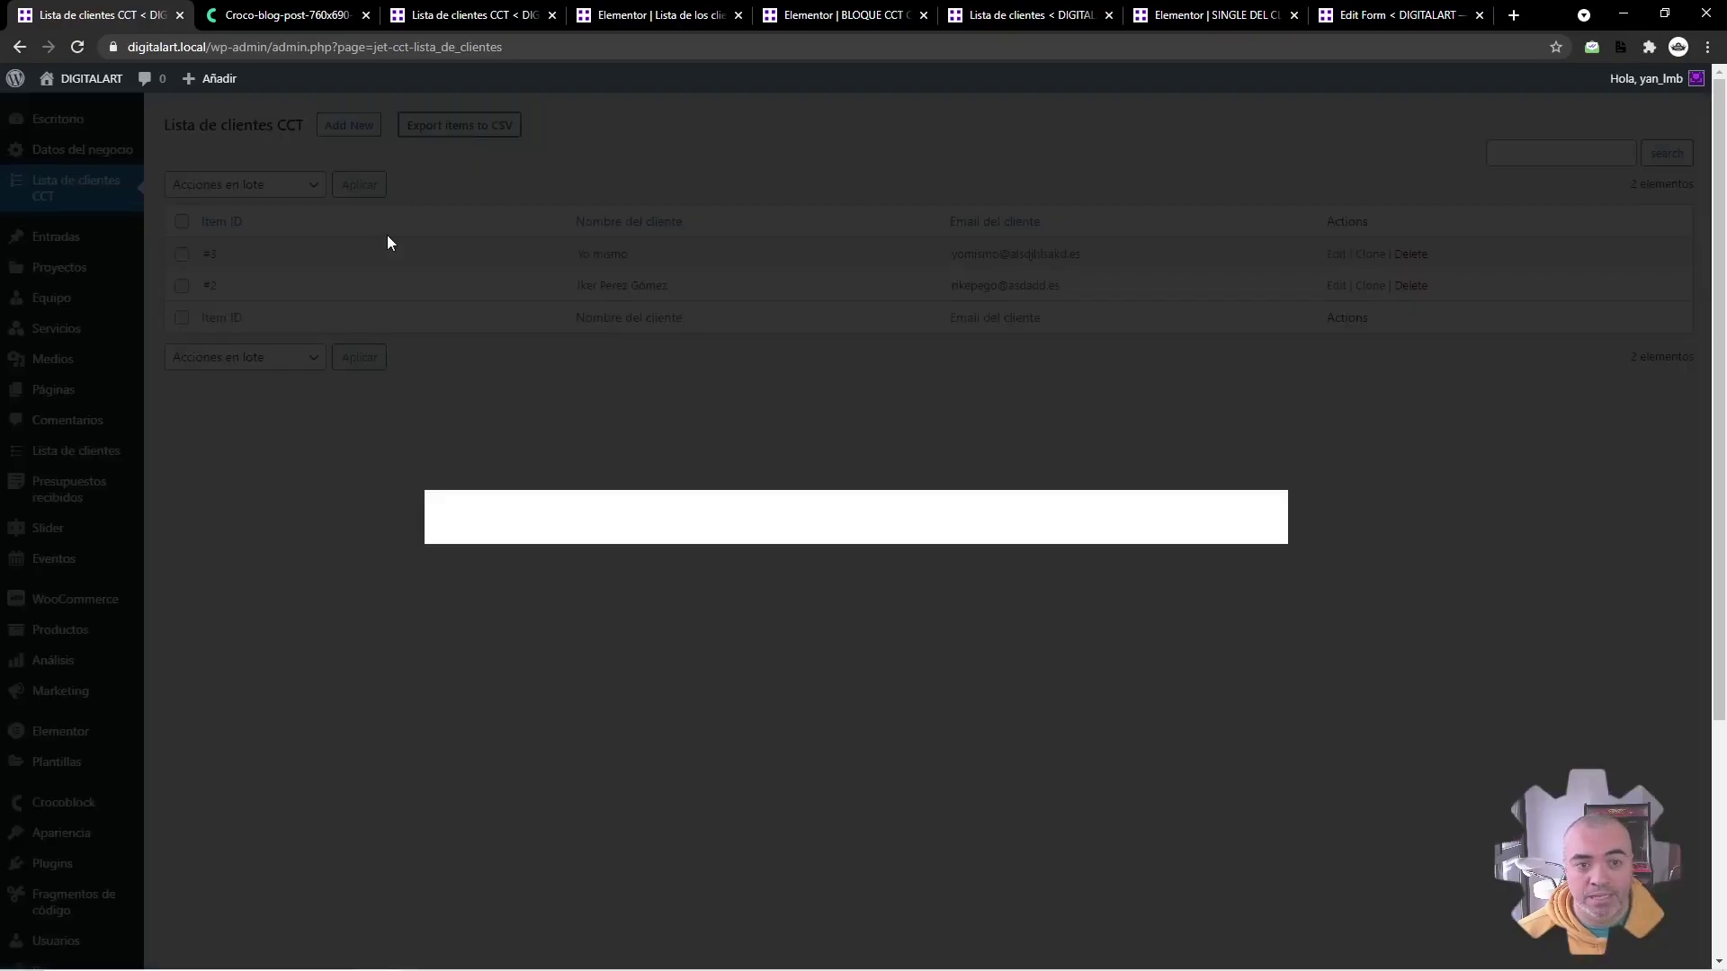
Step: Keep export status Any and sort the export by Created Date in descending order
left_click(599, 433)
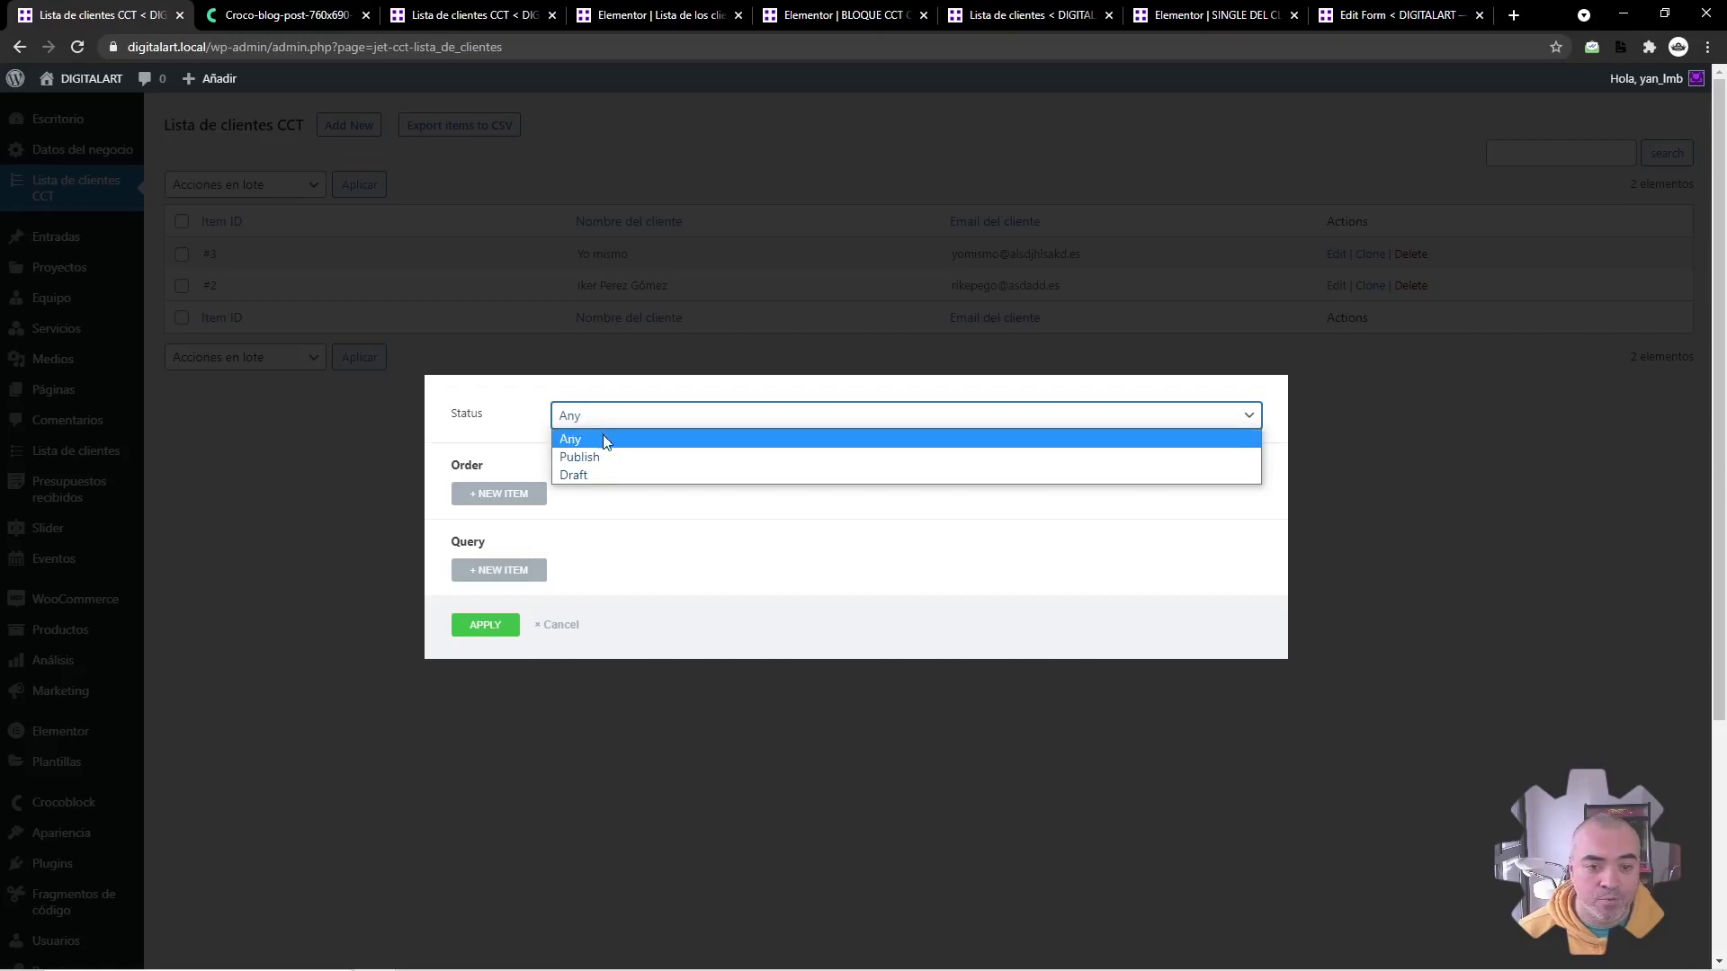
left_click(496, 412)
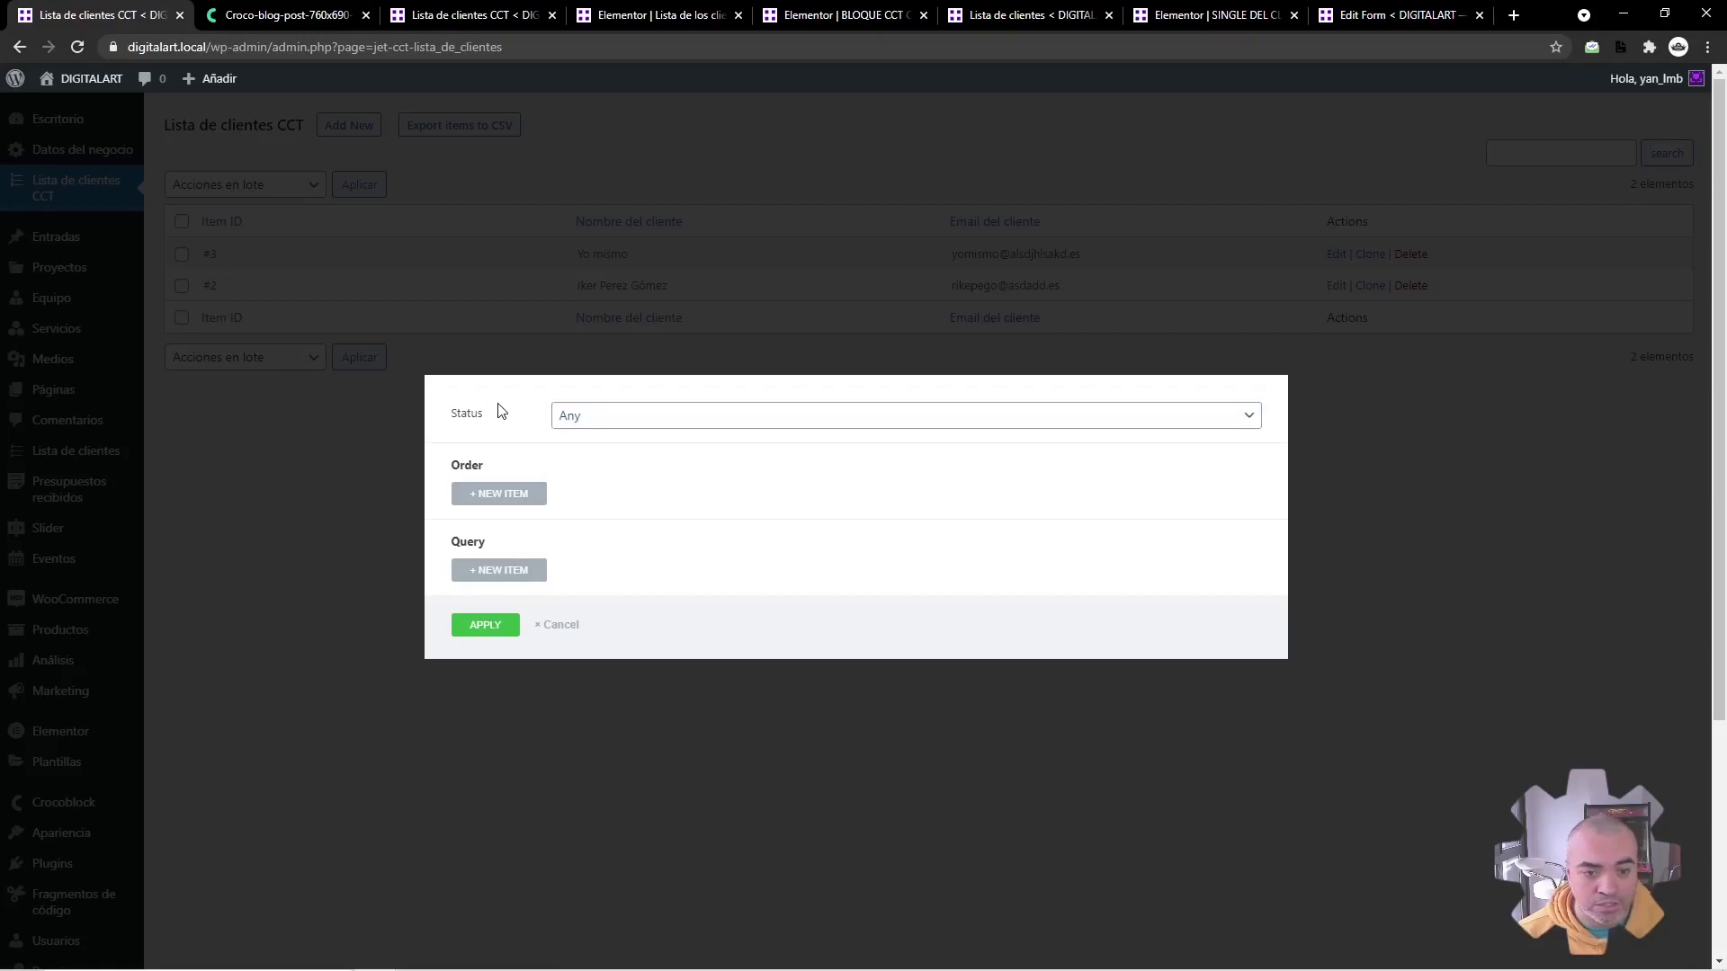
left_click(519, 493)
left_click(629, 489)
left_click(631, 491)
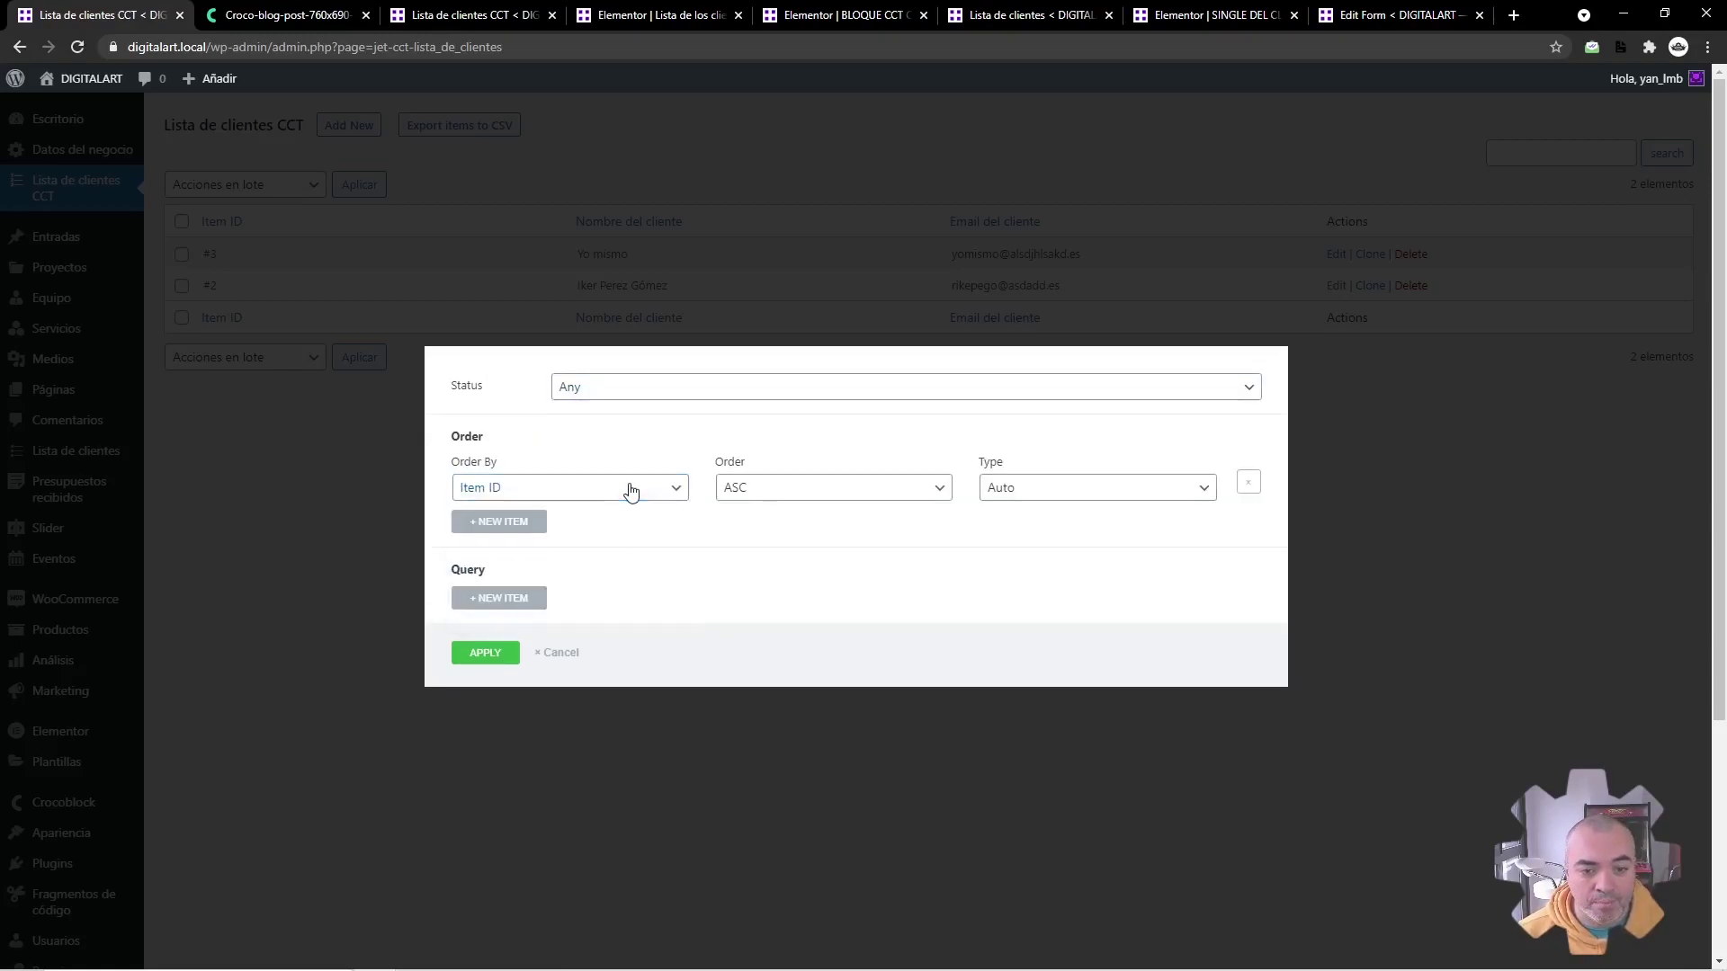
left_click(553, 494)
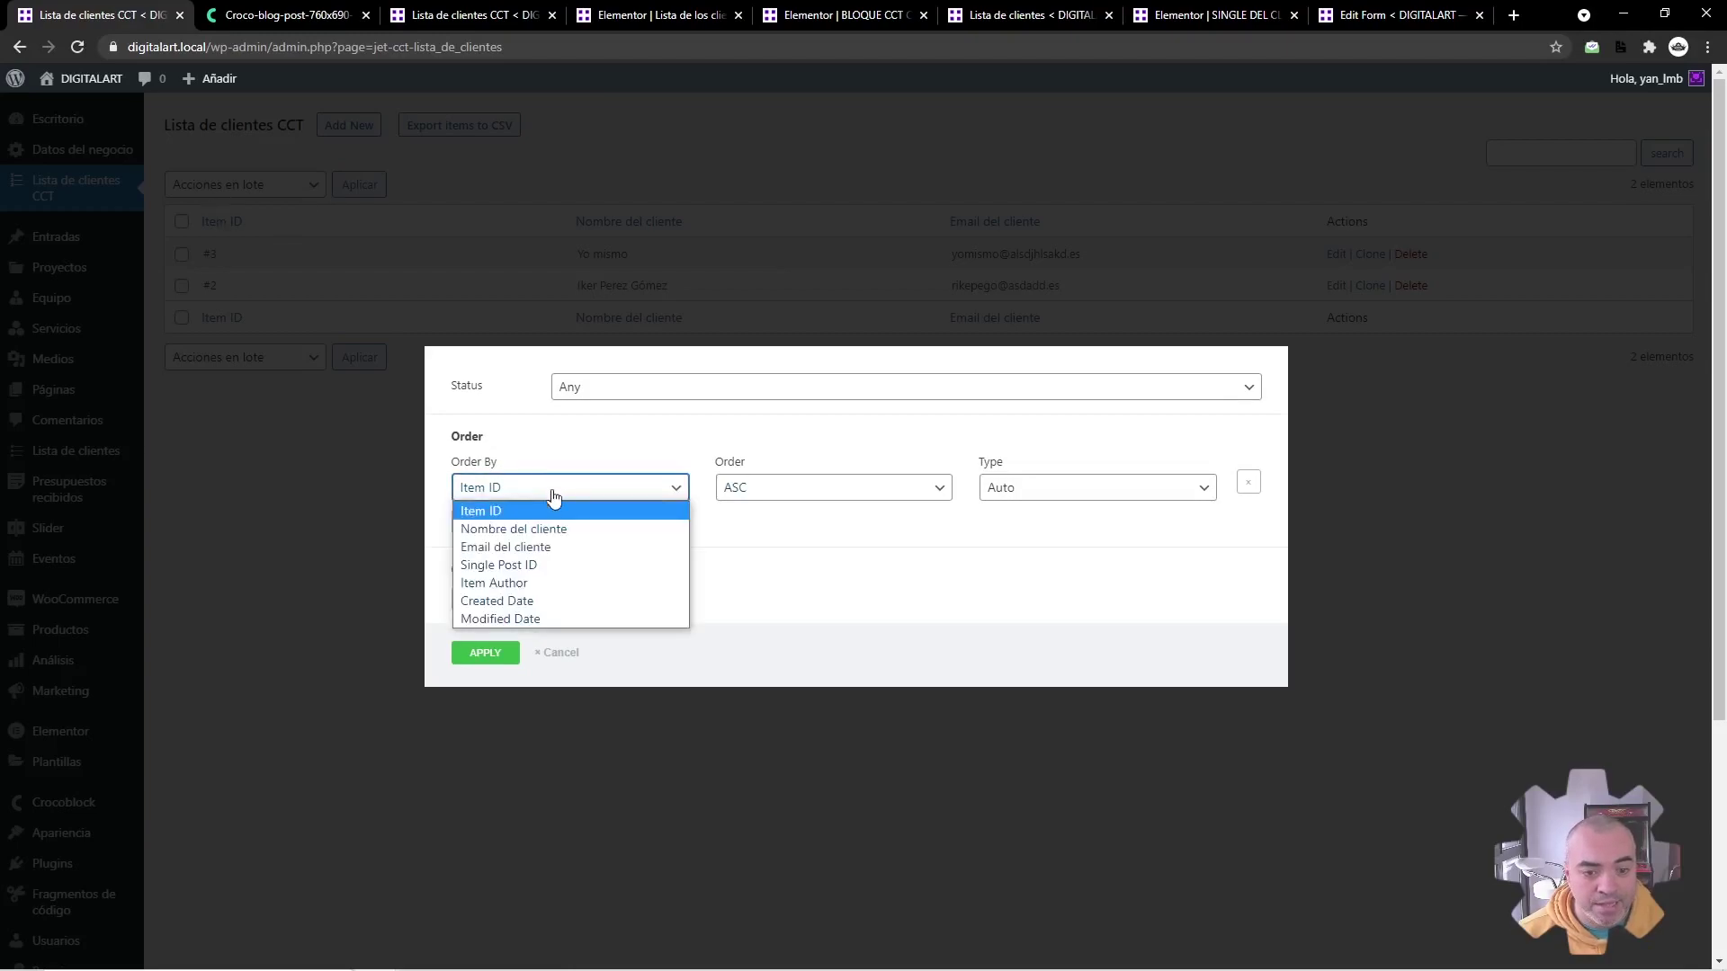
left_click(545, 602)
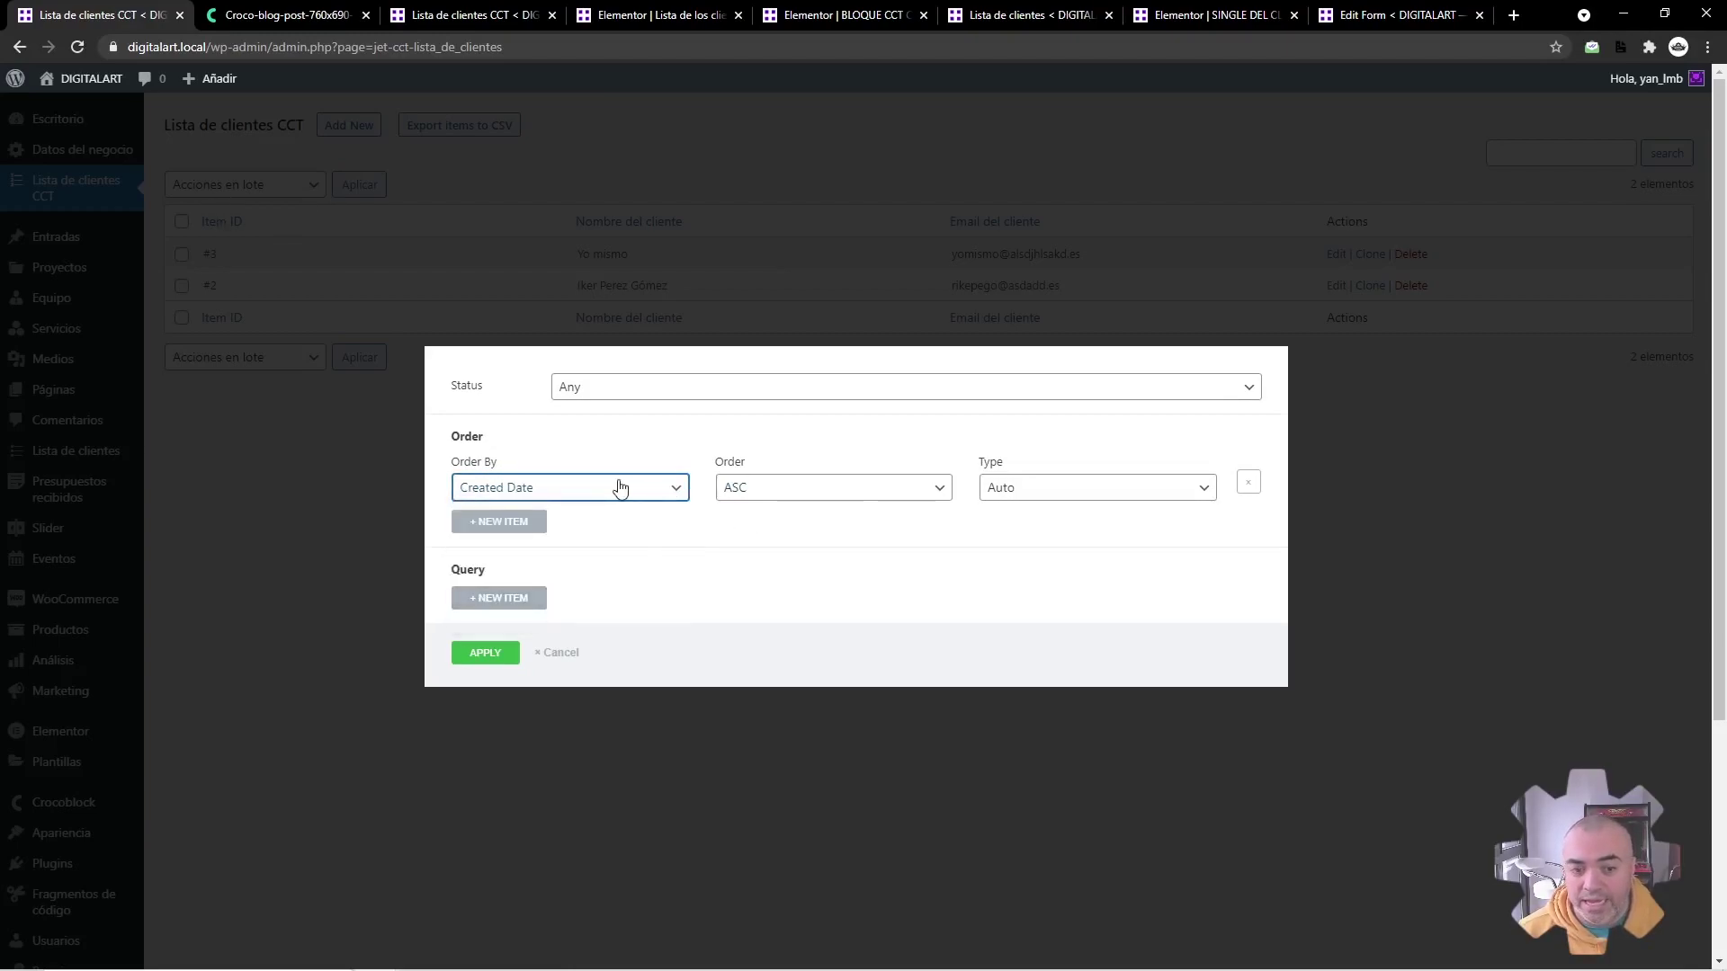
left_click(782, 495)
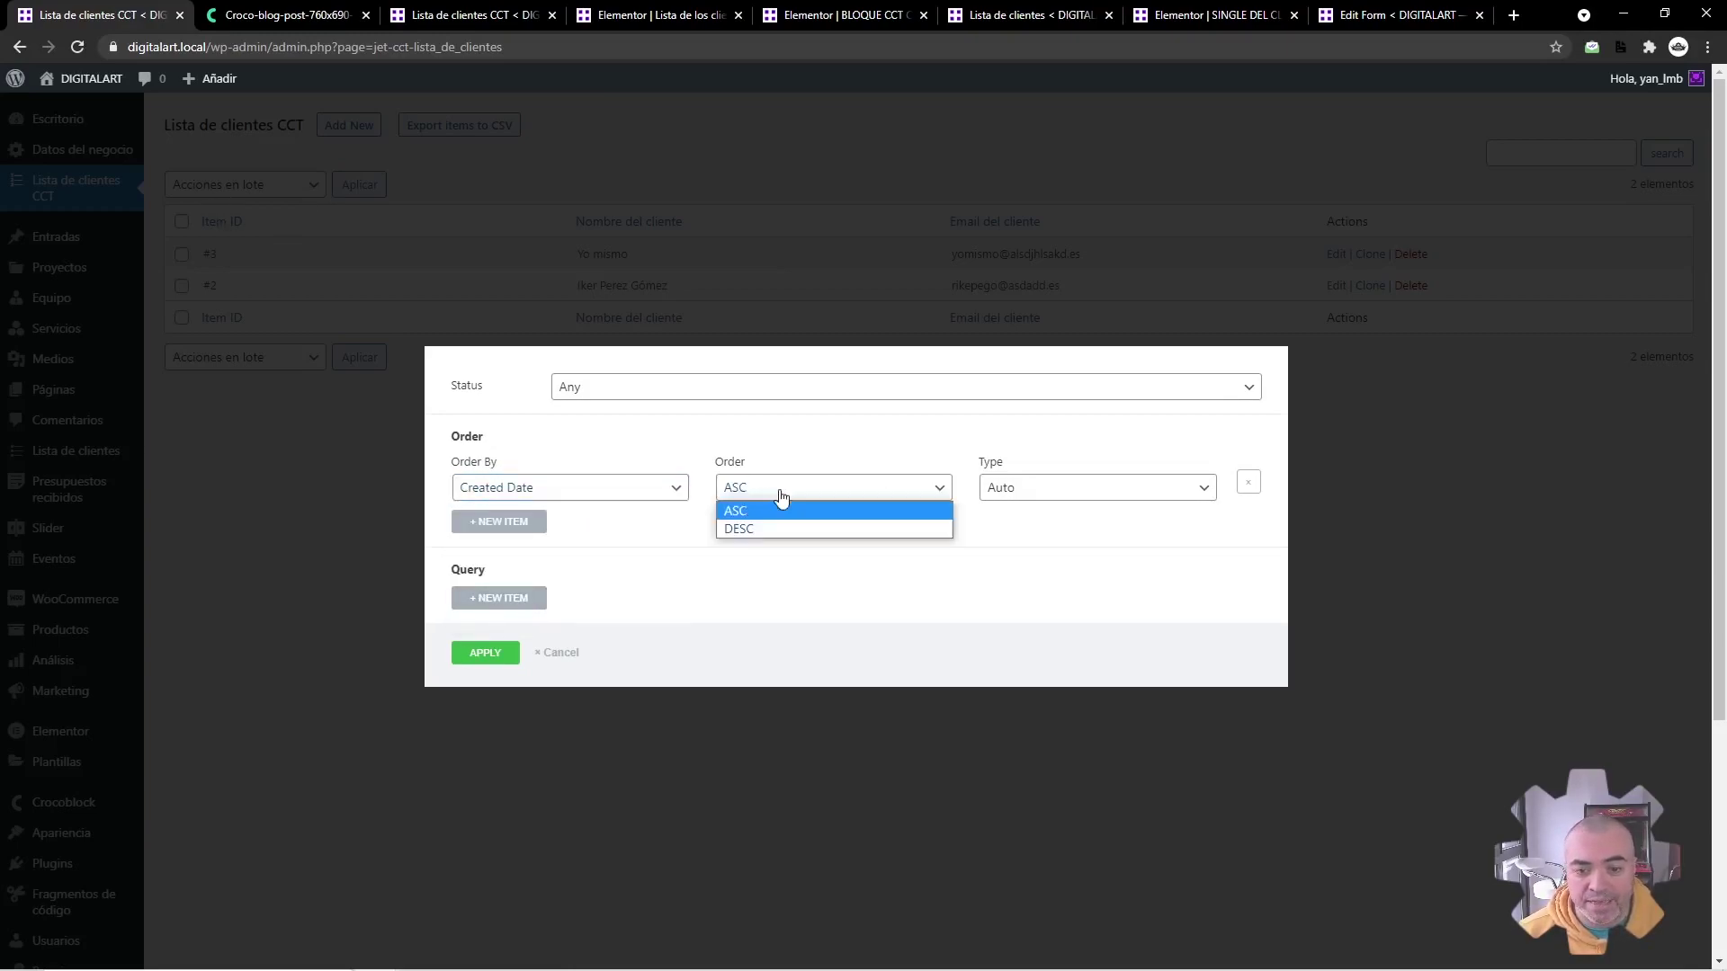
left_click(752, 528)
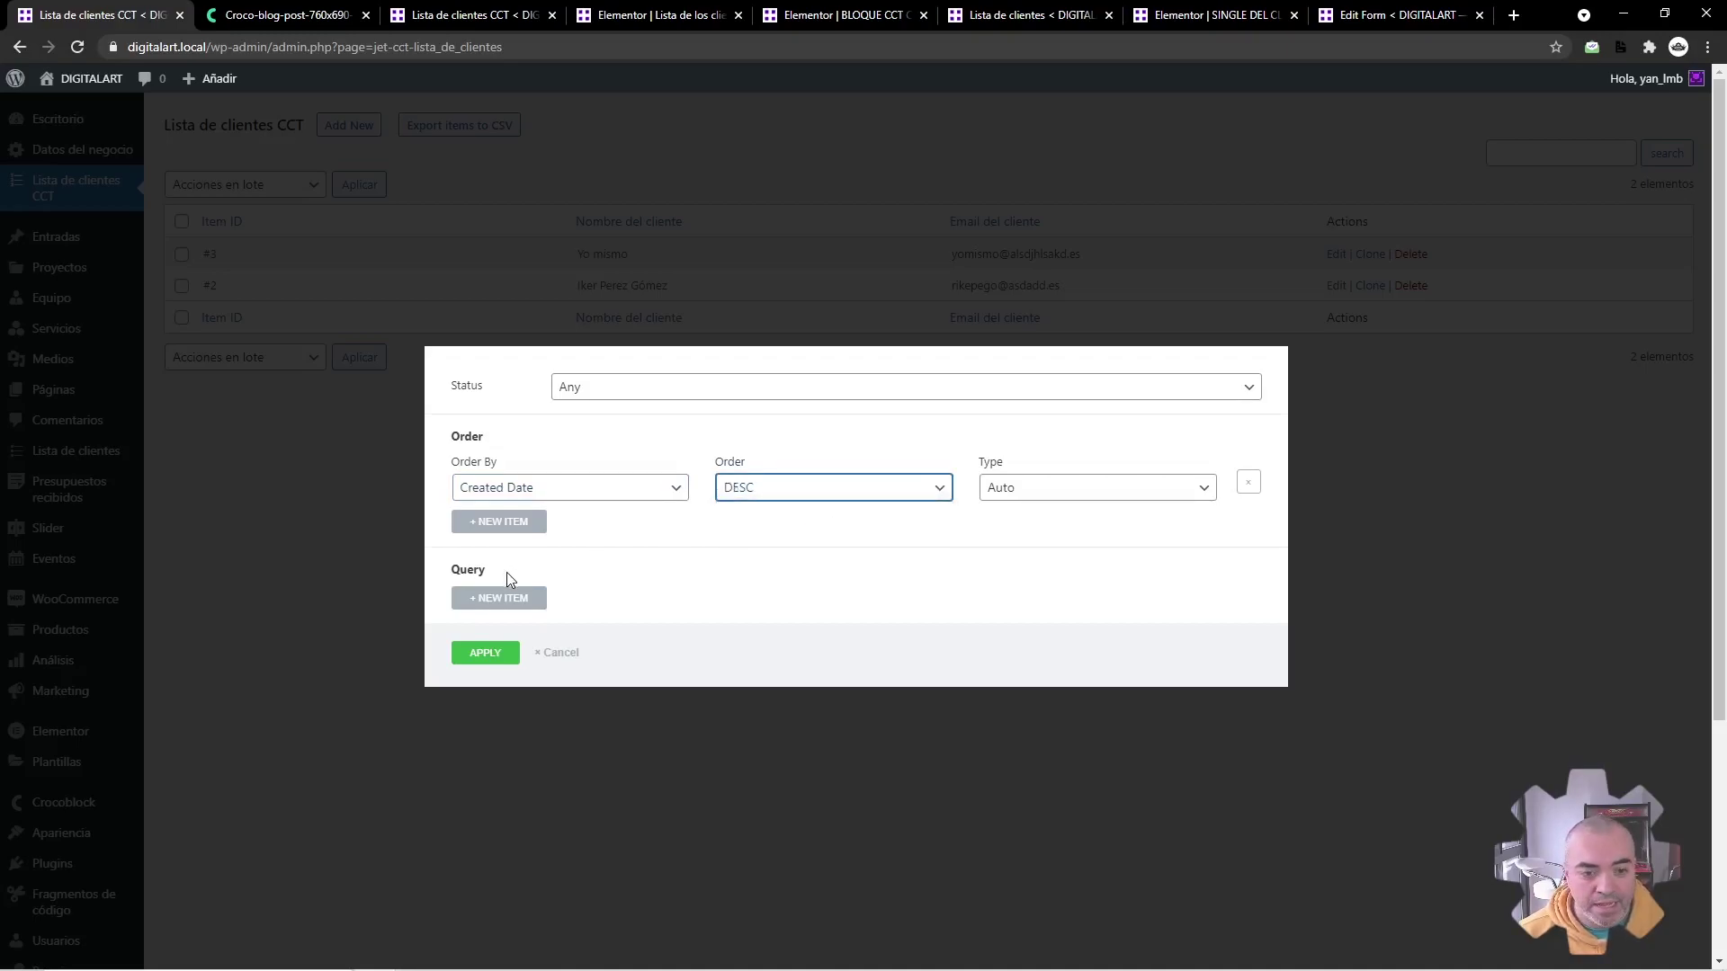
left_click(500, 525)
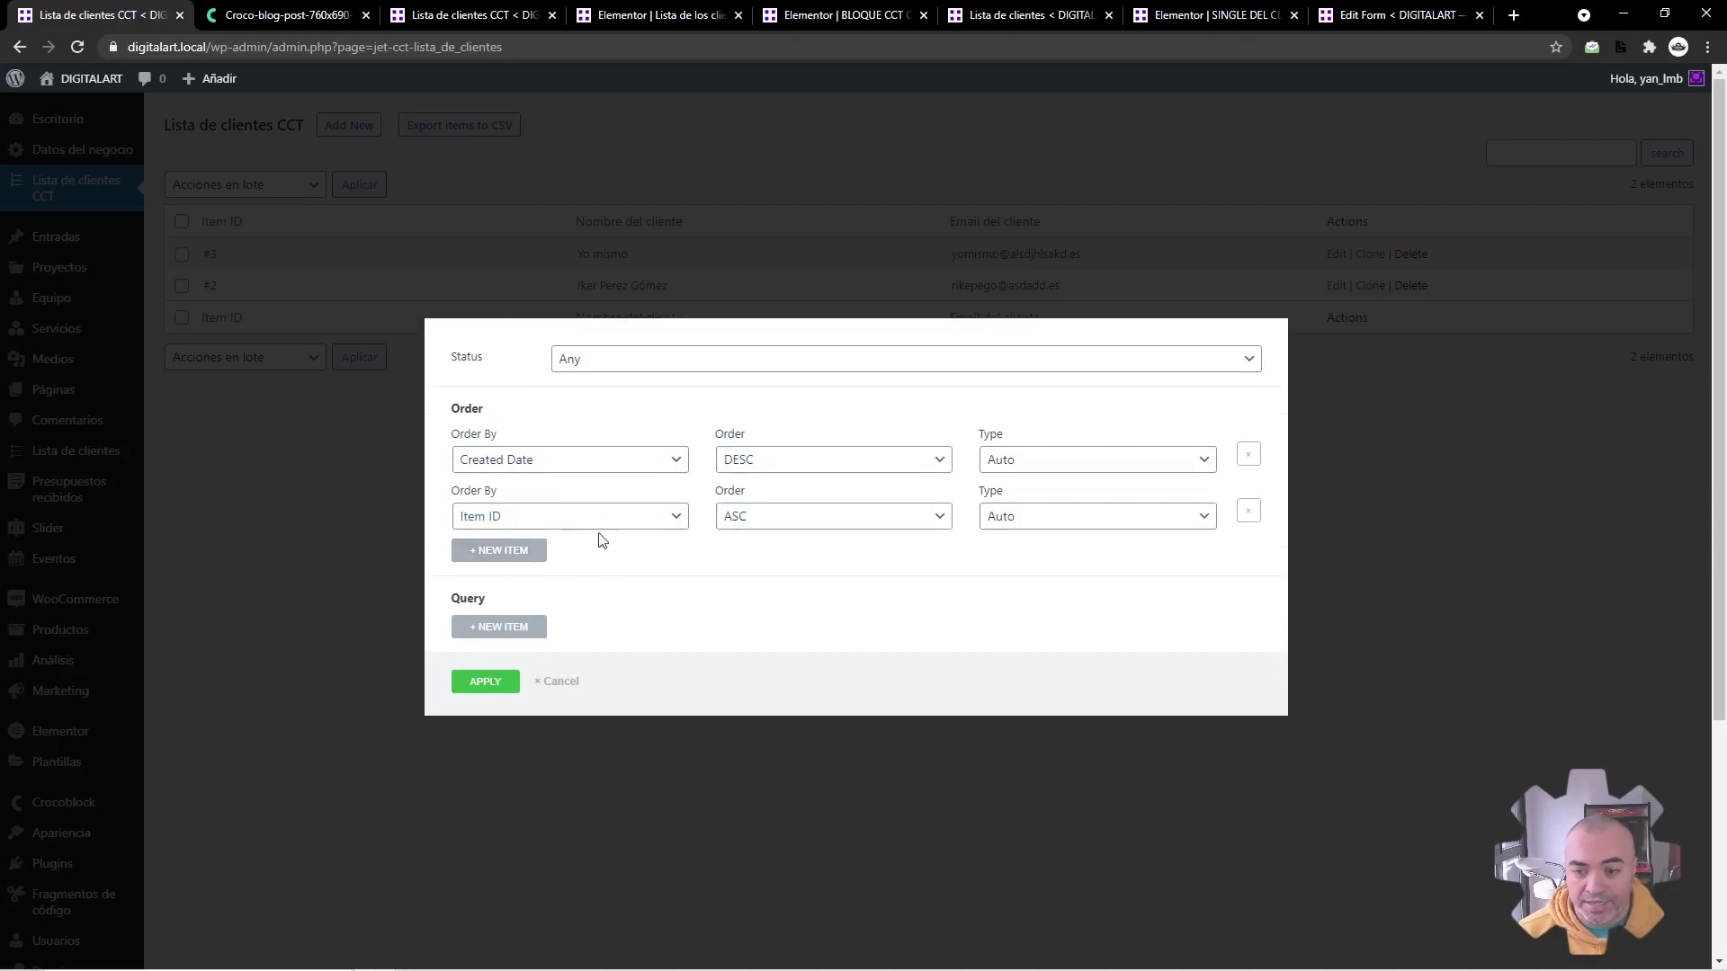
left_click(1249, 513)
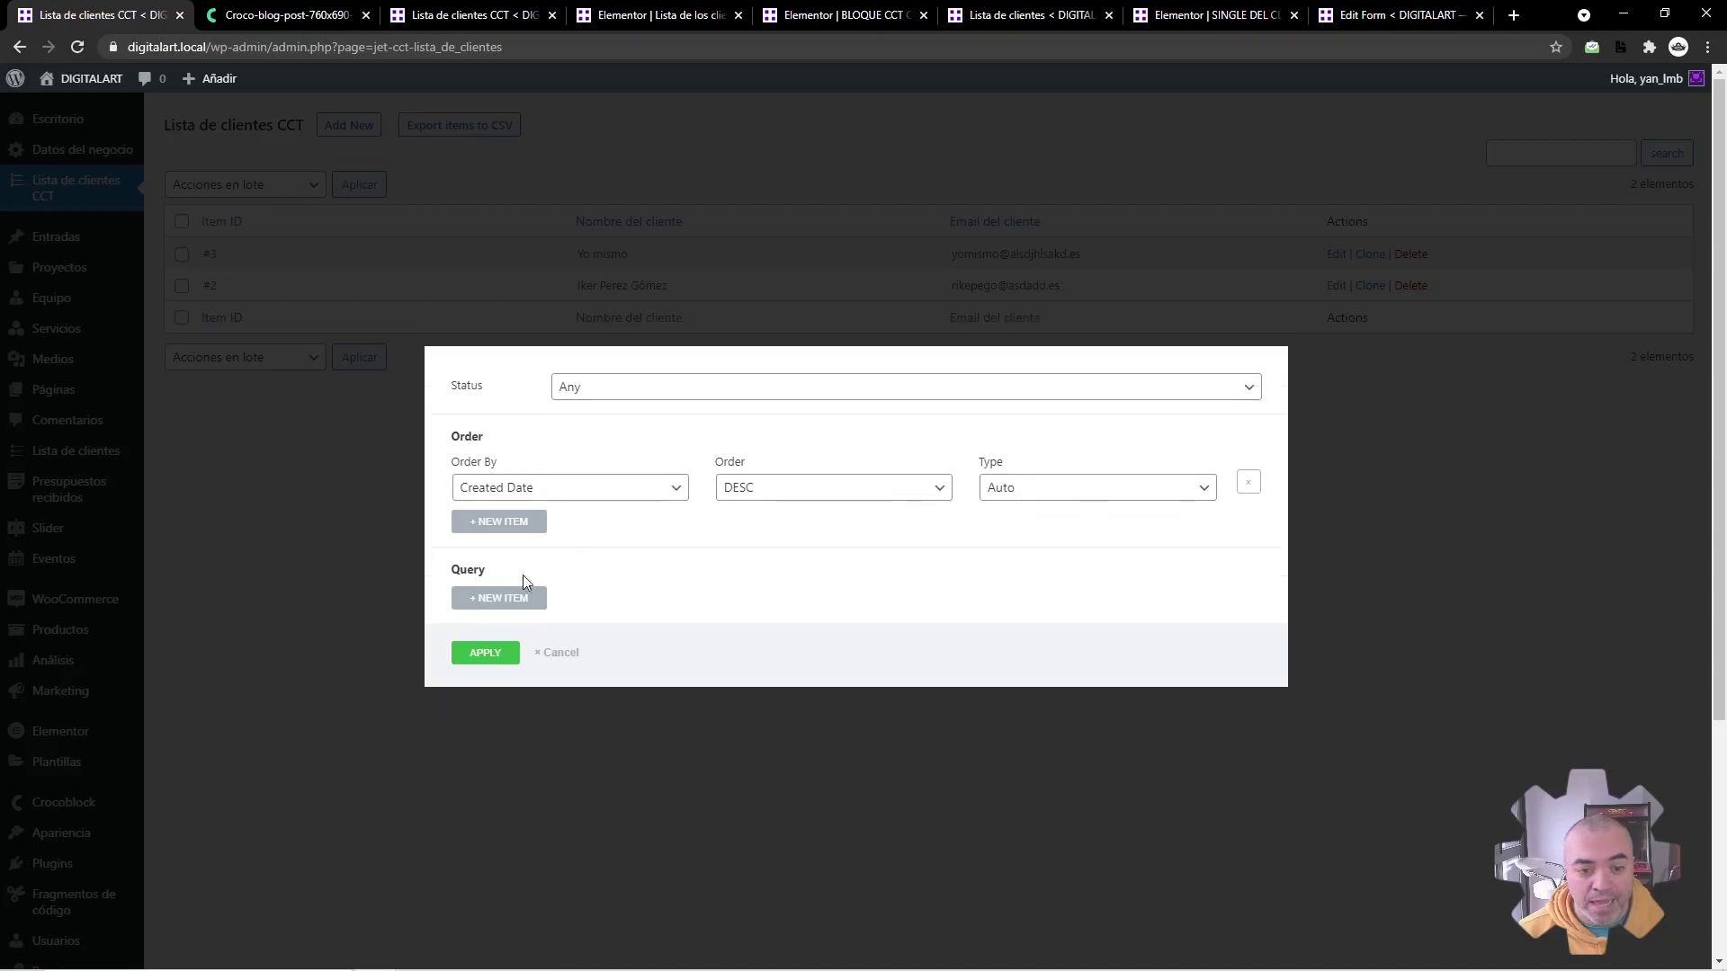
Step: Try a Nombre del cliente filter with value SI, remove it, and apply the CSV export
left_click(520, 594)
left_click(524, 577)
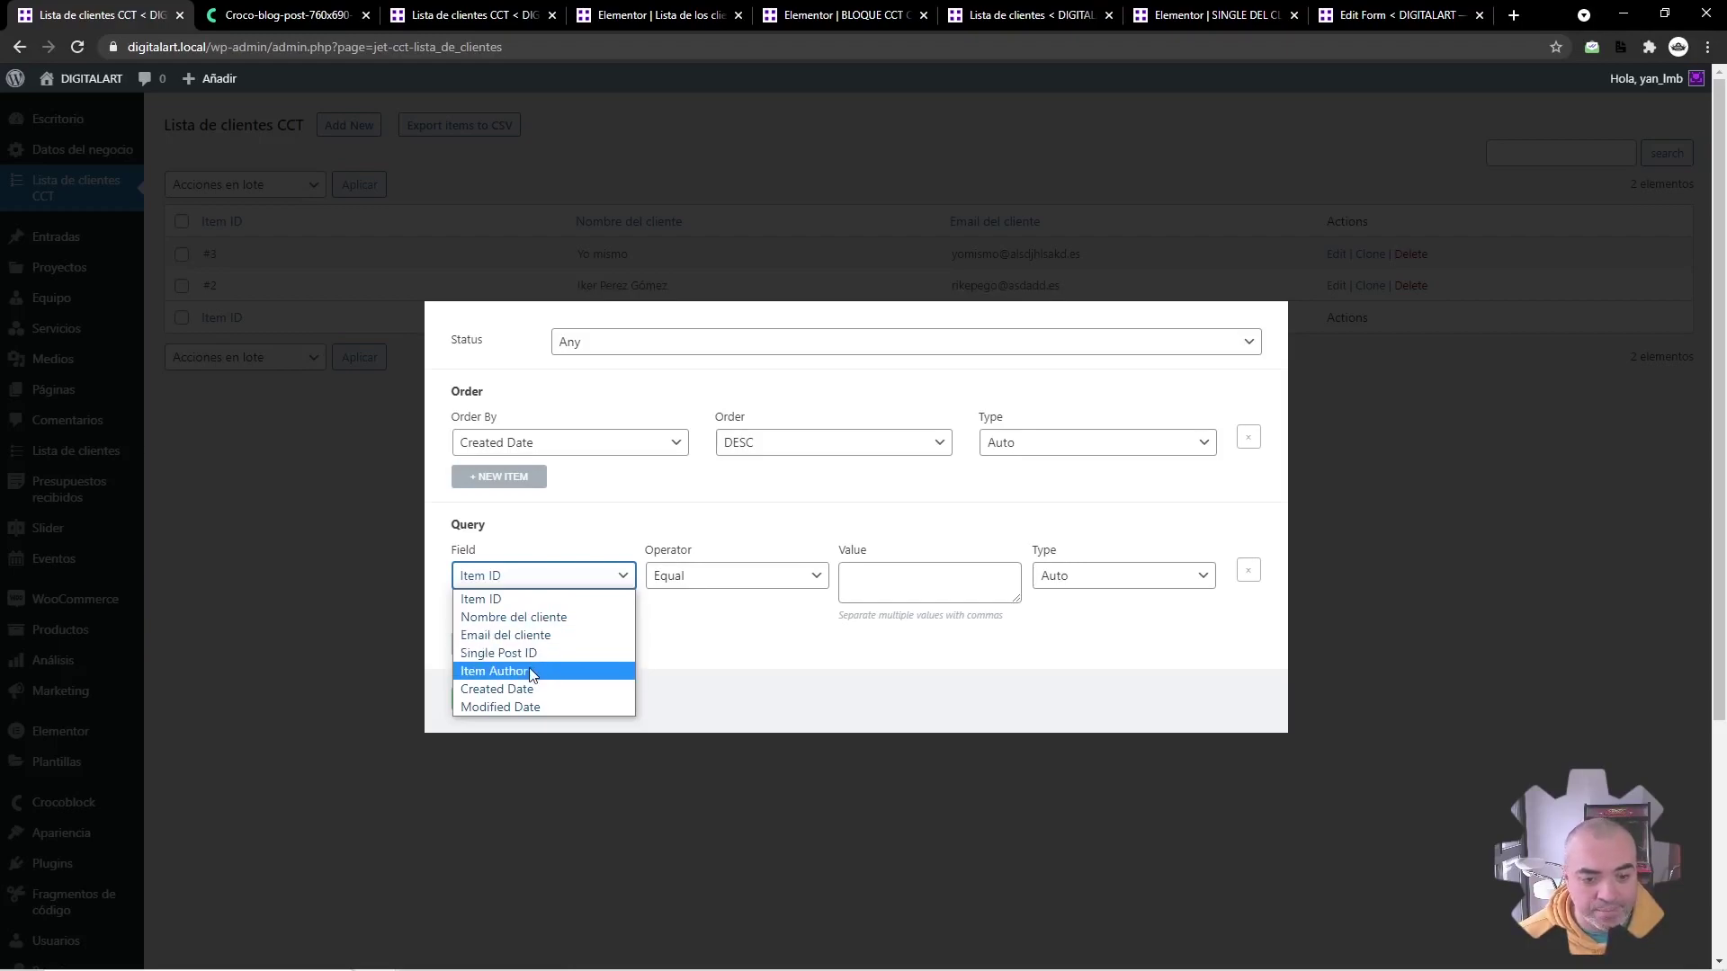
left_click(547, 620)
left_click(888, 566)
type("YES")
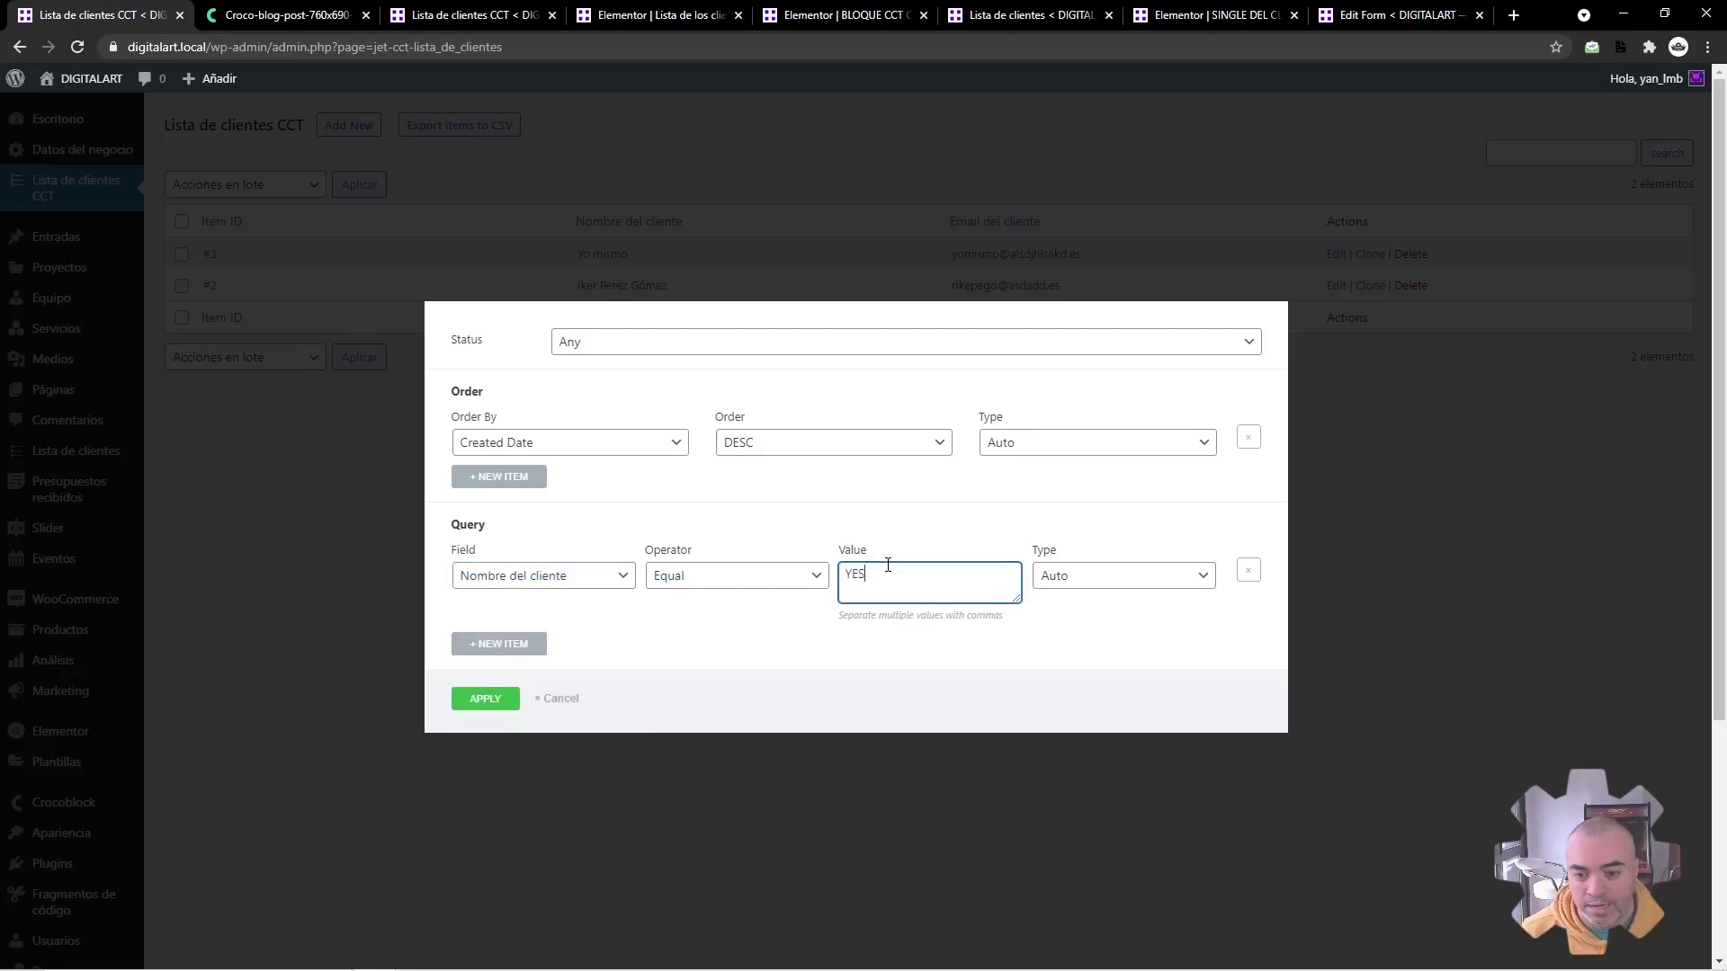
type("YES")
key("BackSpace")
key("BackSpace")
key("BackSpace")
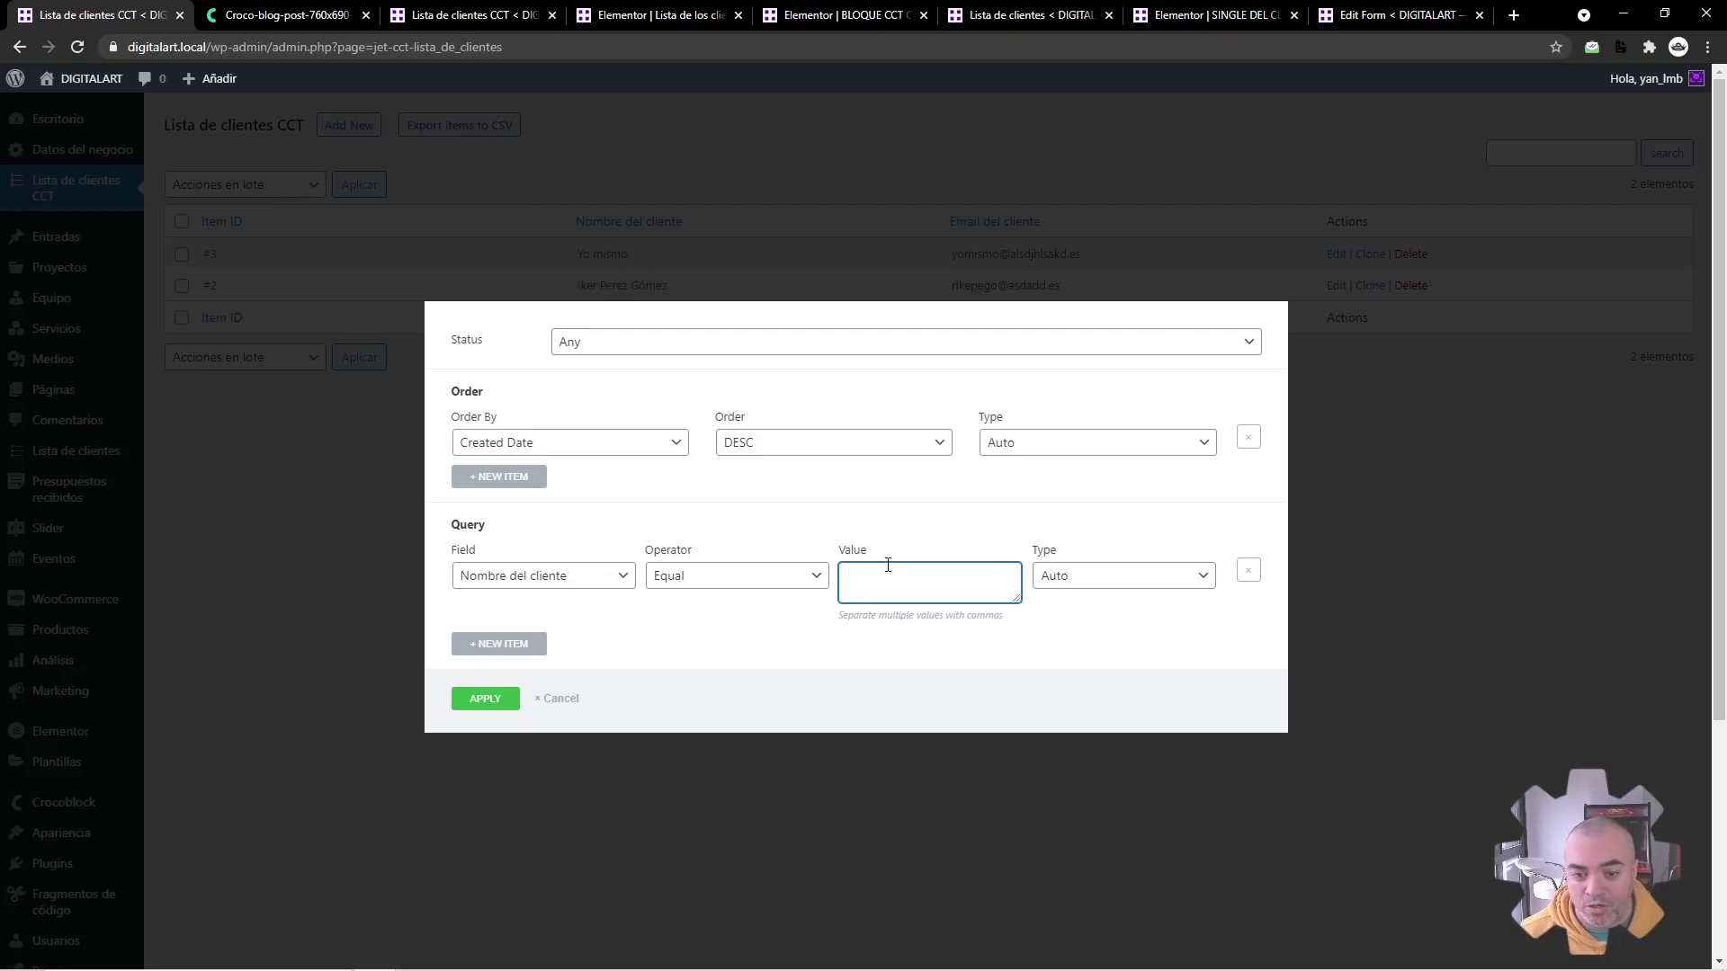
type("SI")
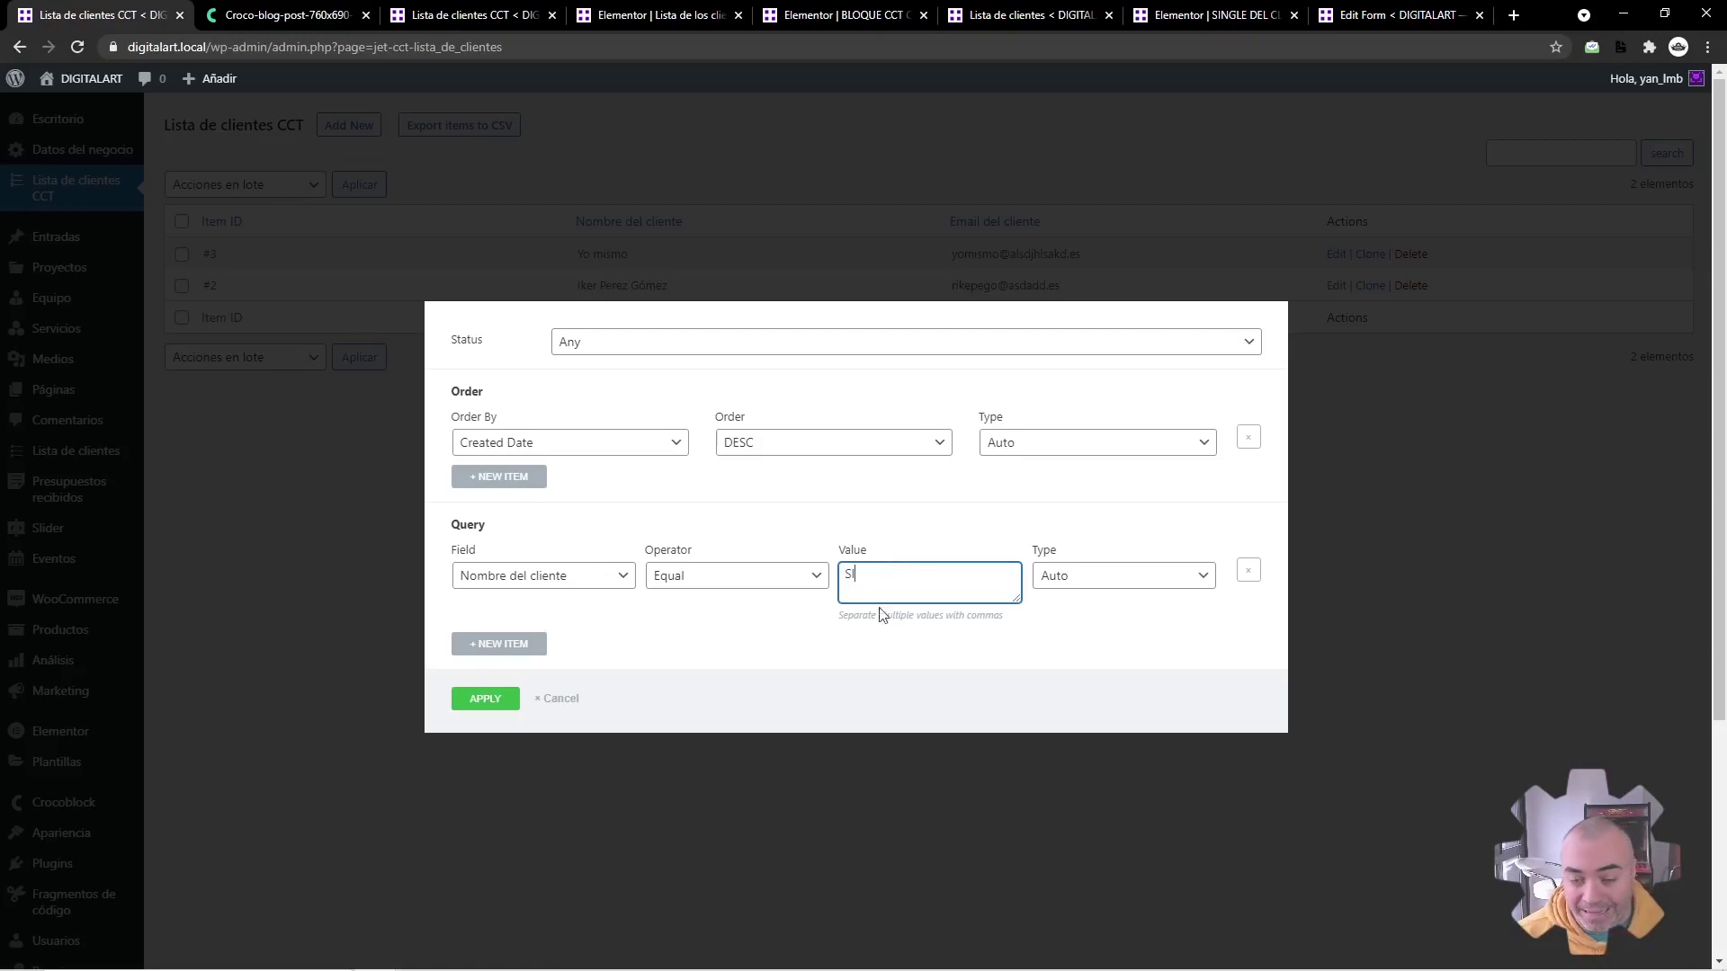
left_click(745, 594)
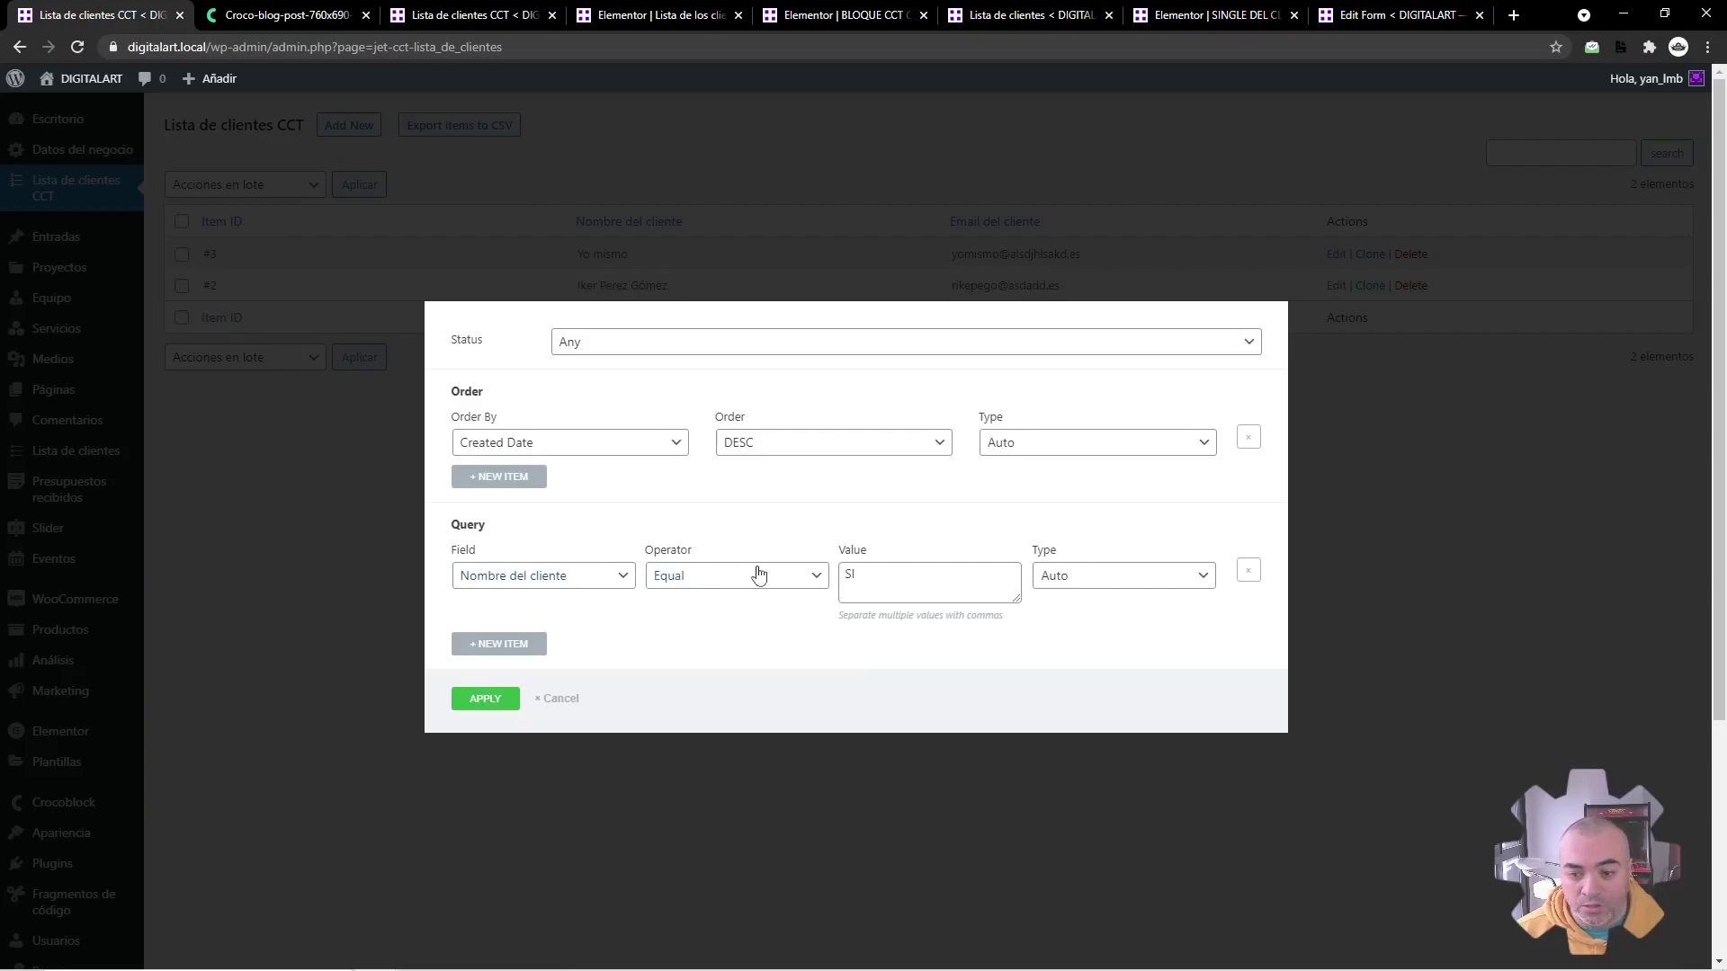
left_click(1248, 570)
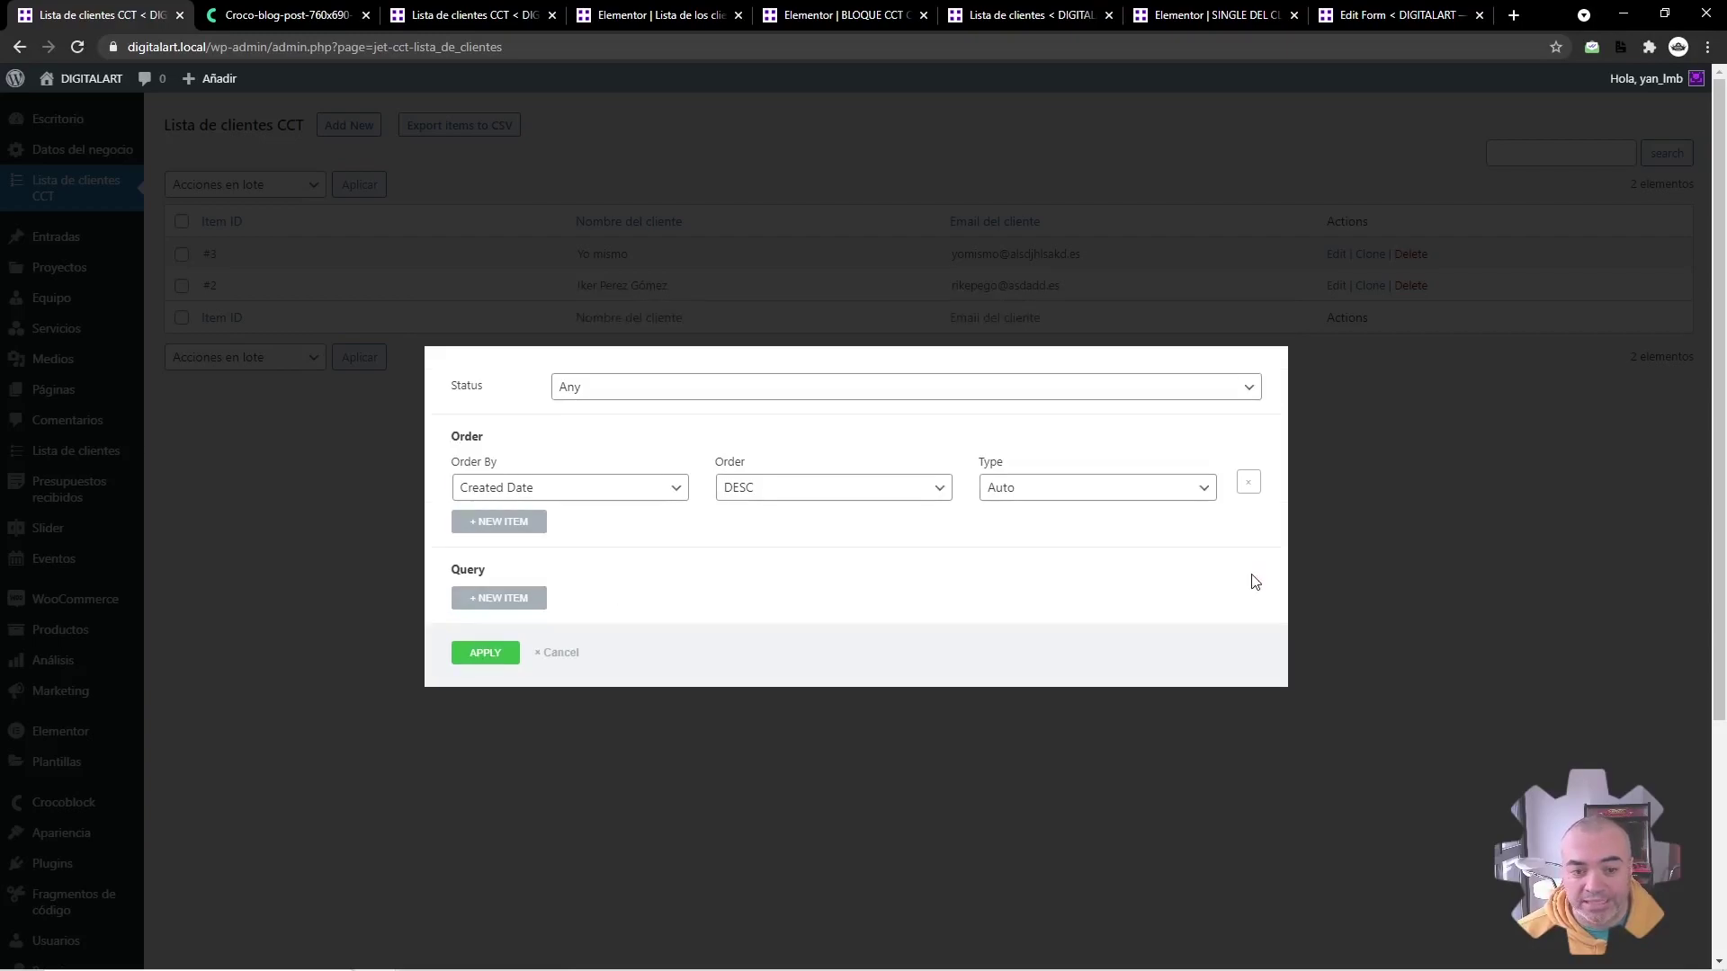
left_click(483, 654)
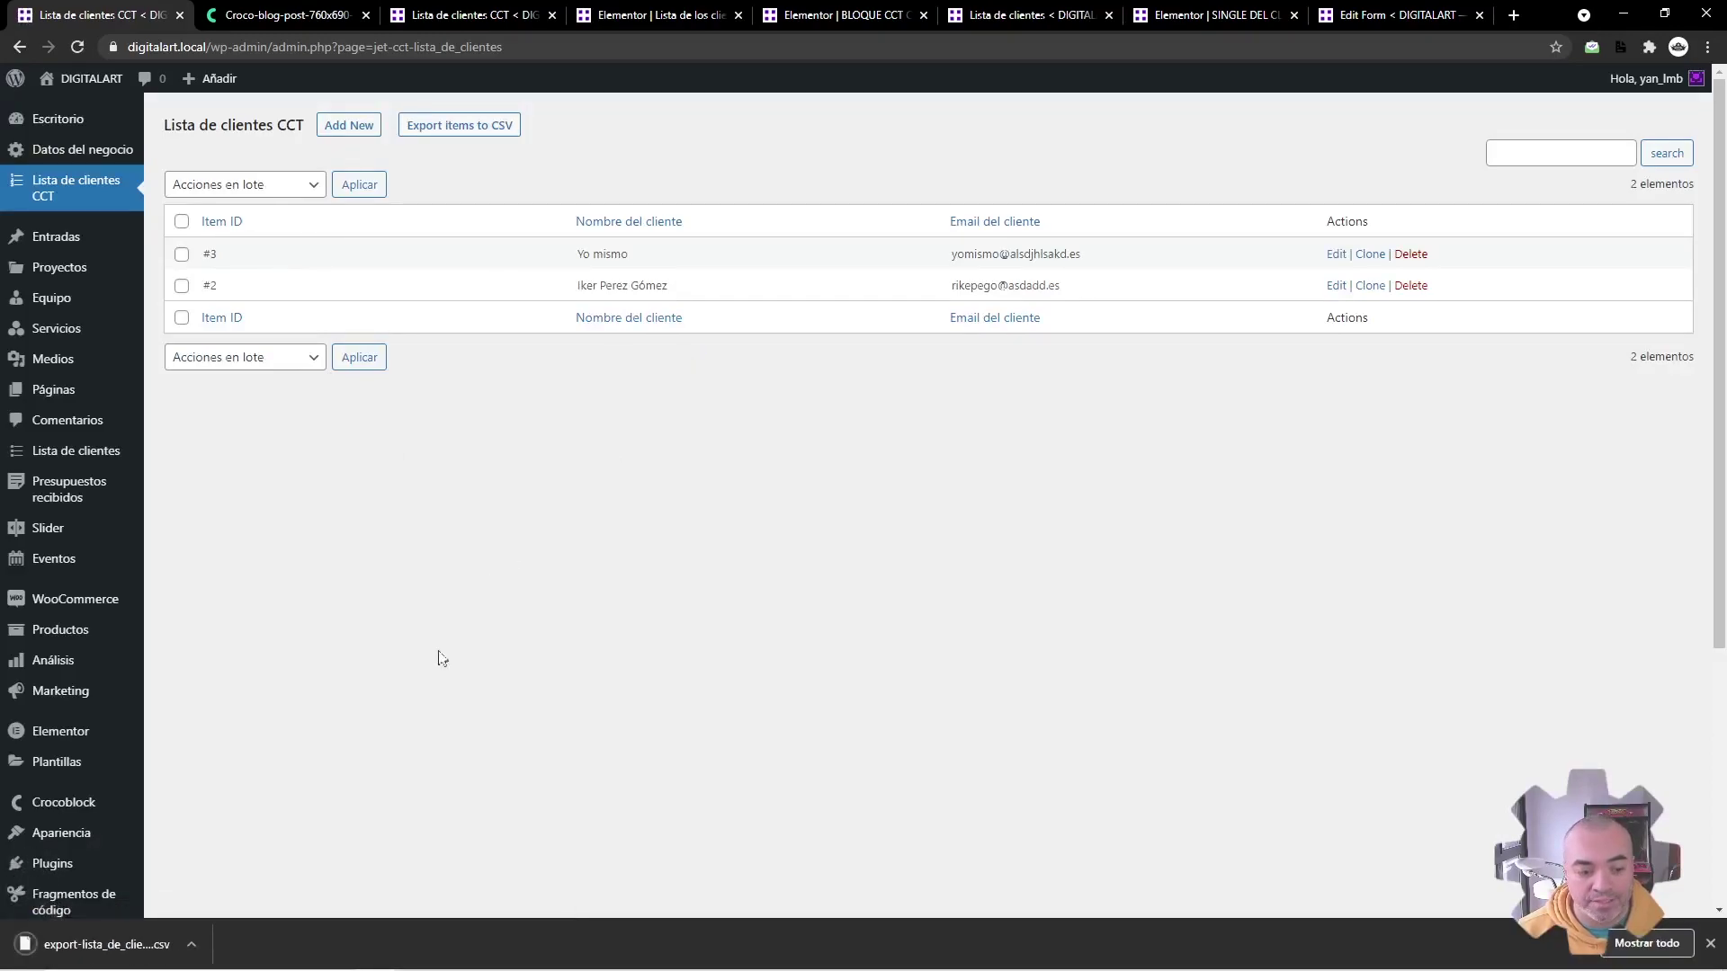
Step: Open the exported CSV in Google Sheets, widen columns C, F and G, and return to WordPress
left_click(95, 952)
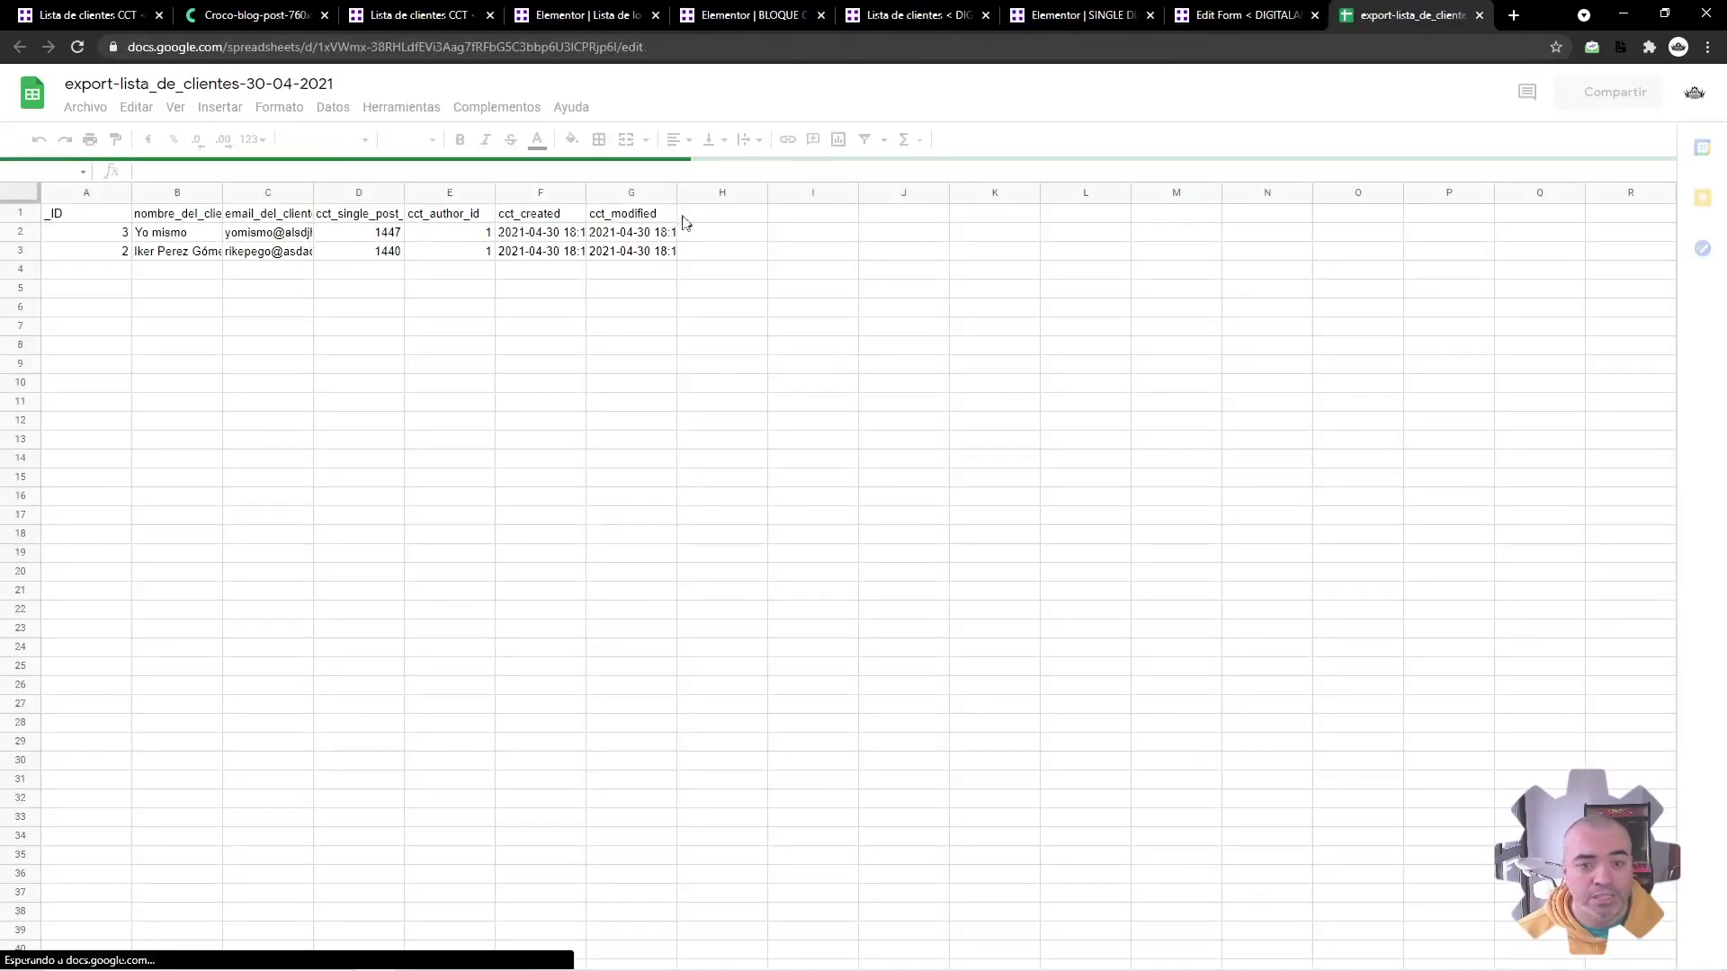
left_click_drag(674, 180, 897, 181)
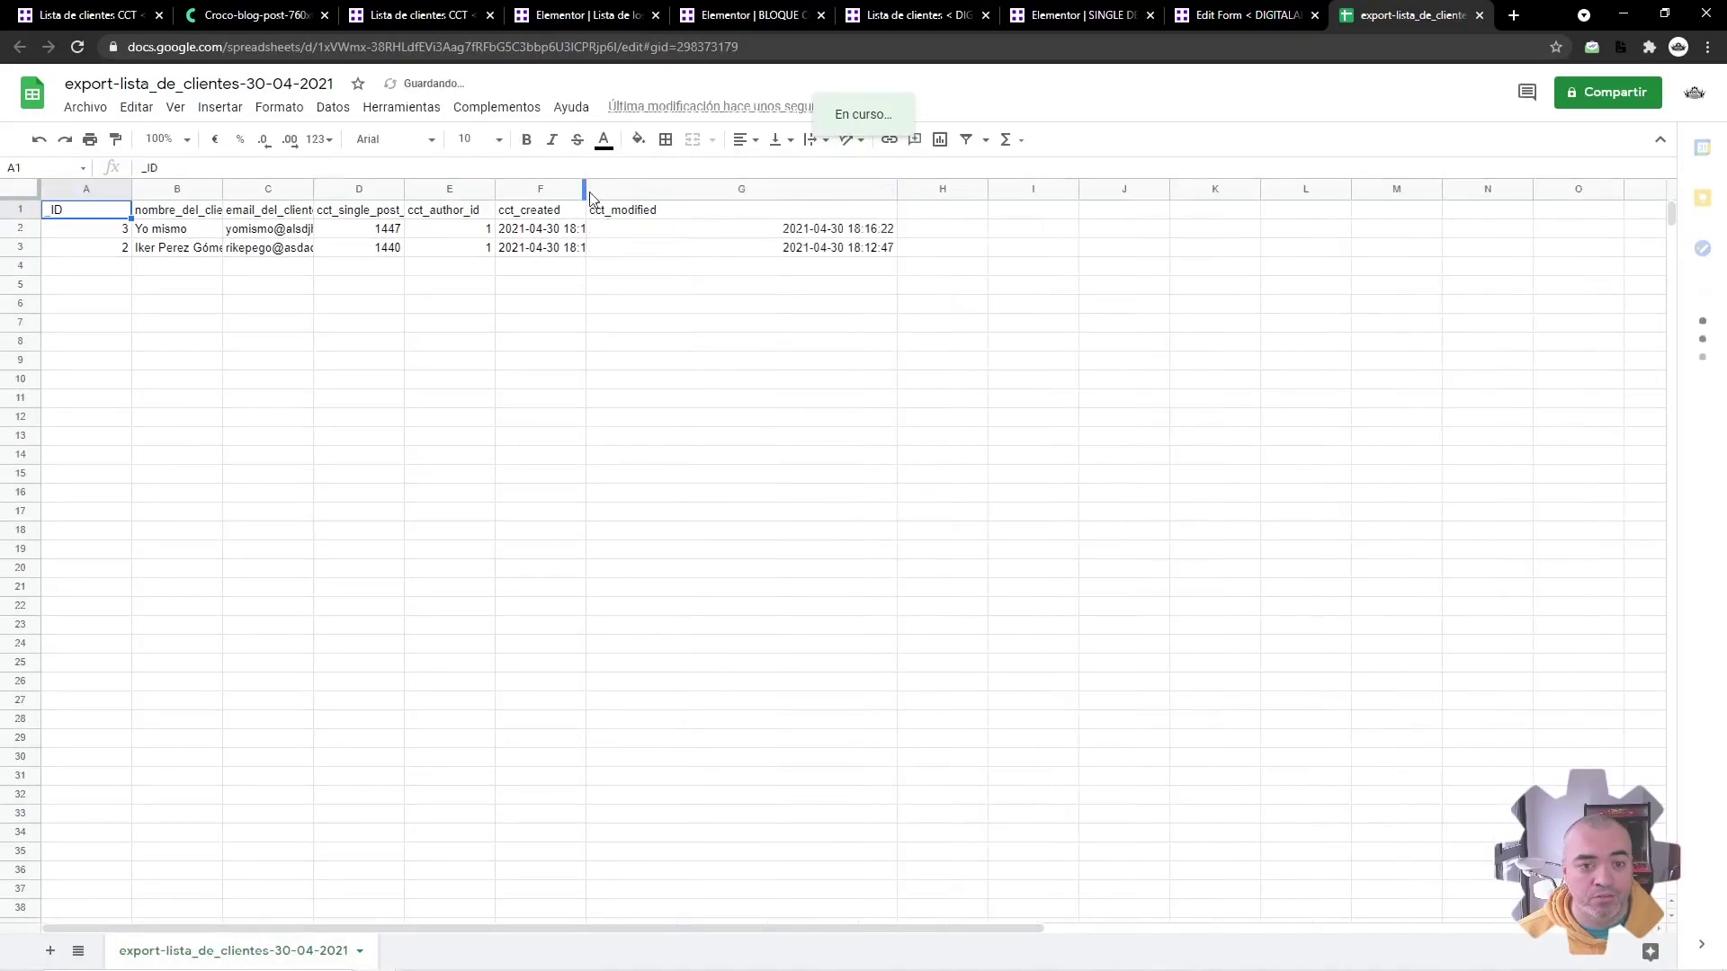
left_click(590, 198)
left_click_drag(585, 191, 799, 191)
left_click_drag(311, 194, 443, 193)
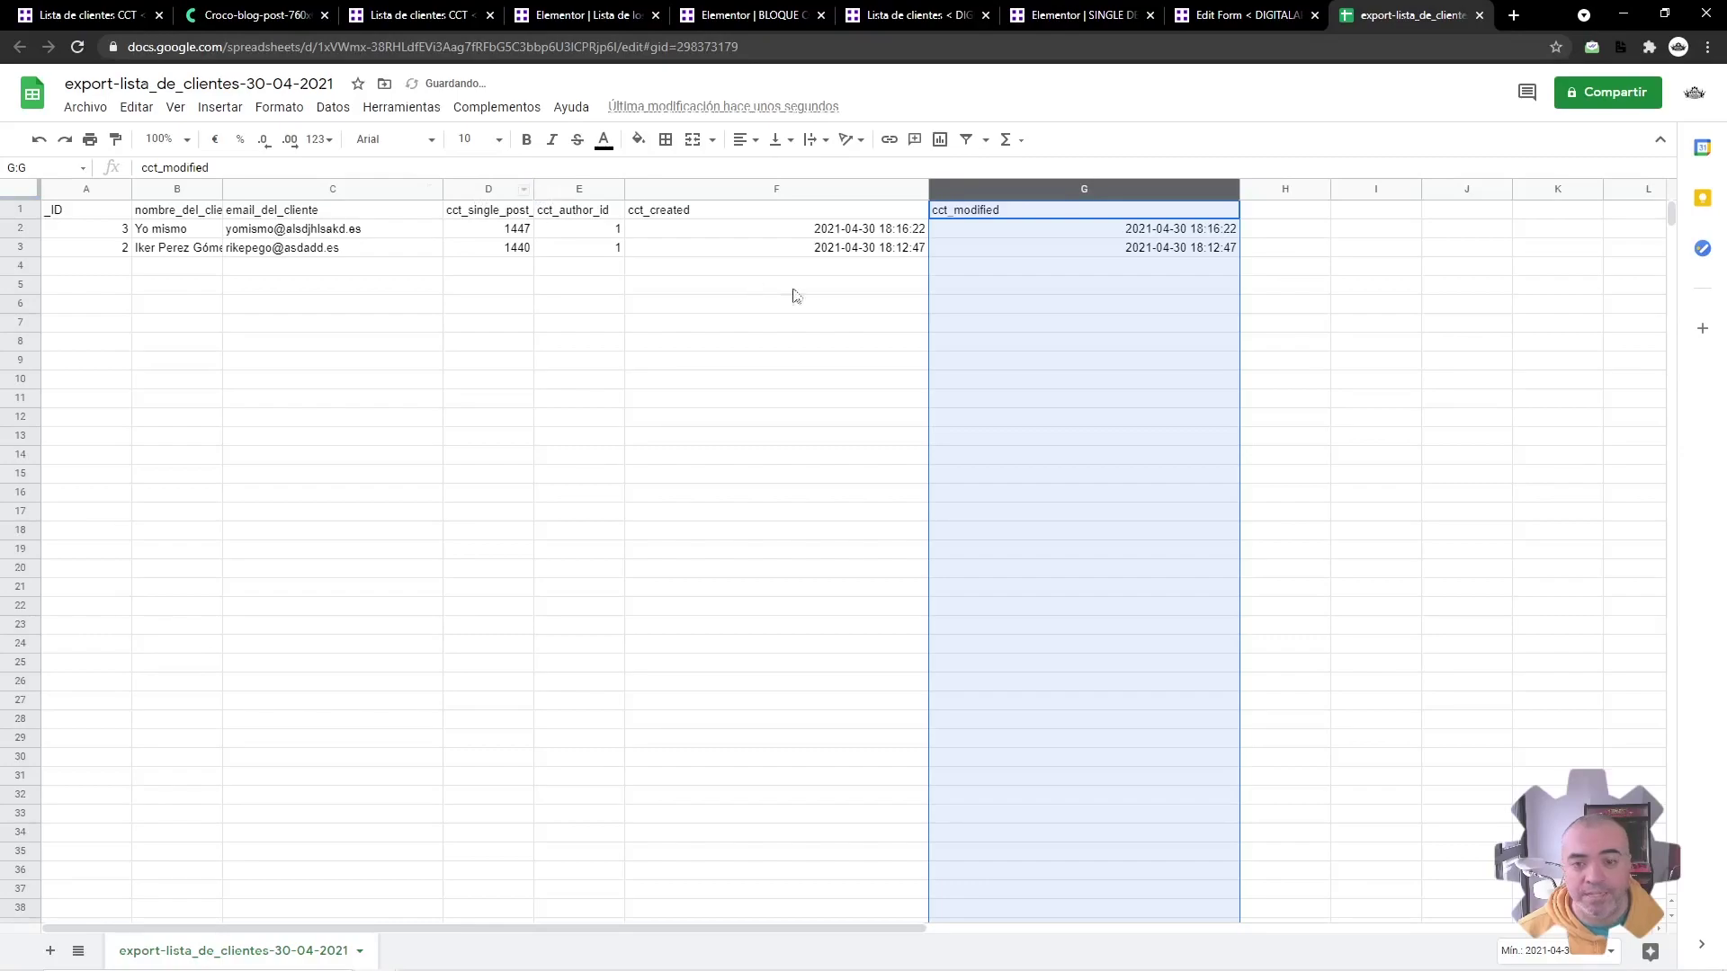
left_click(782, 290)
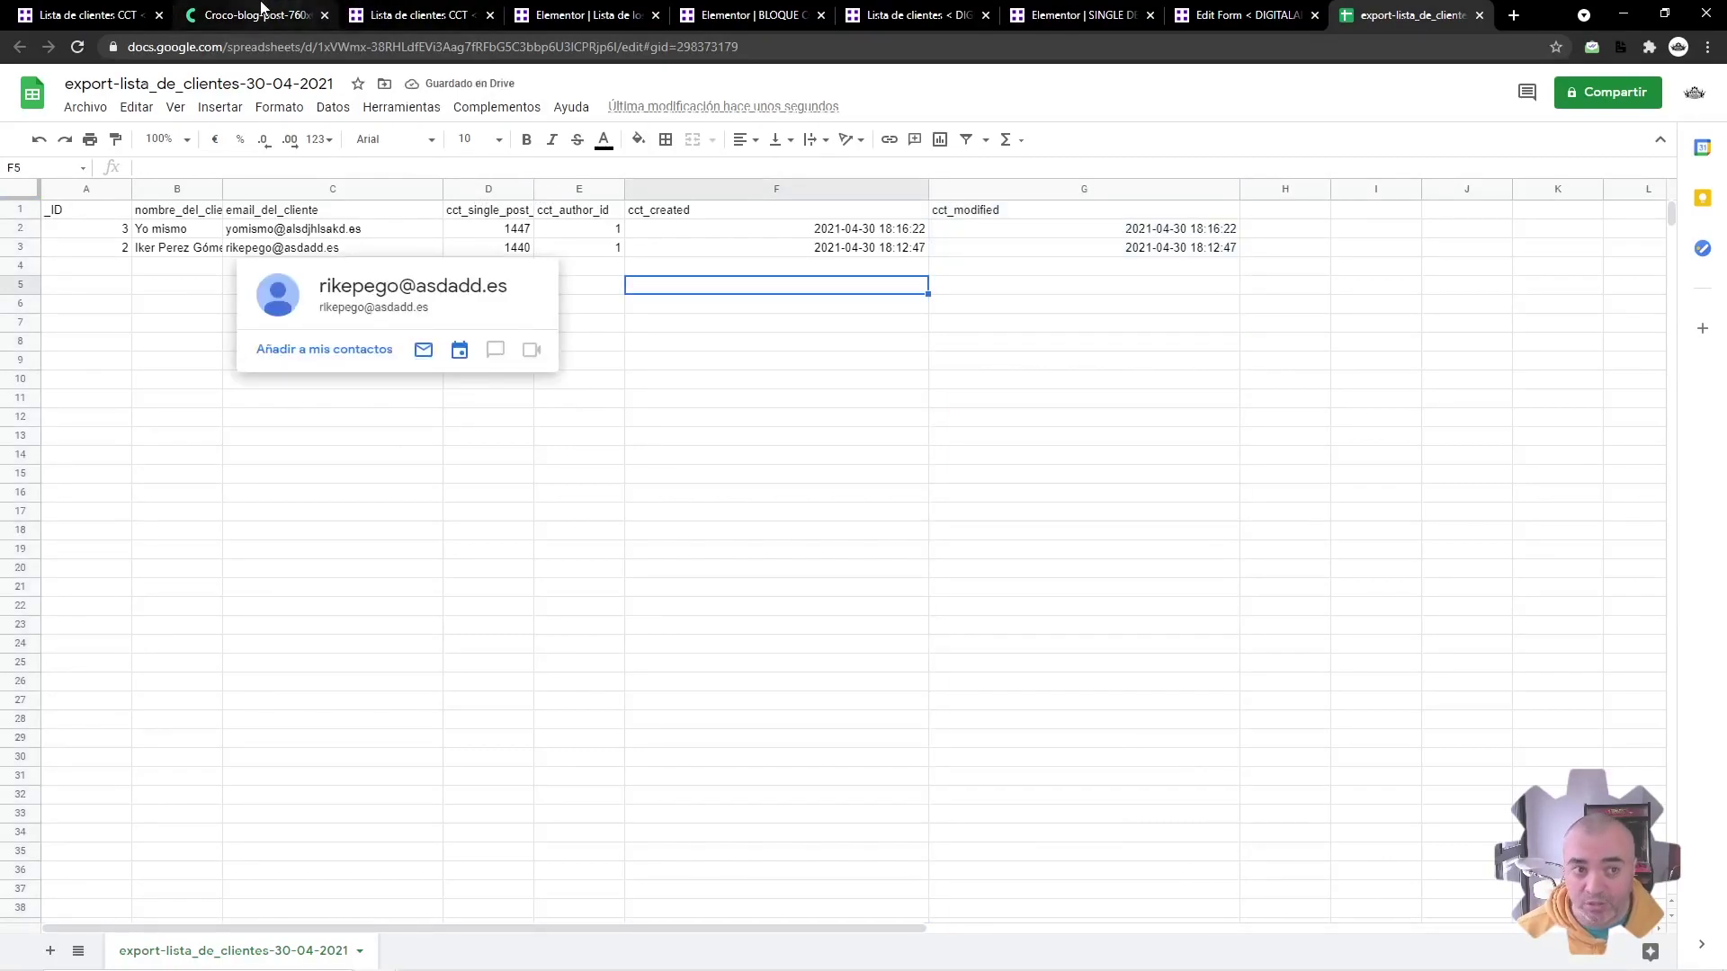
left_click(86, 15)
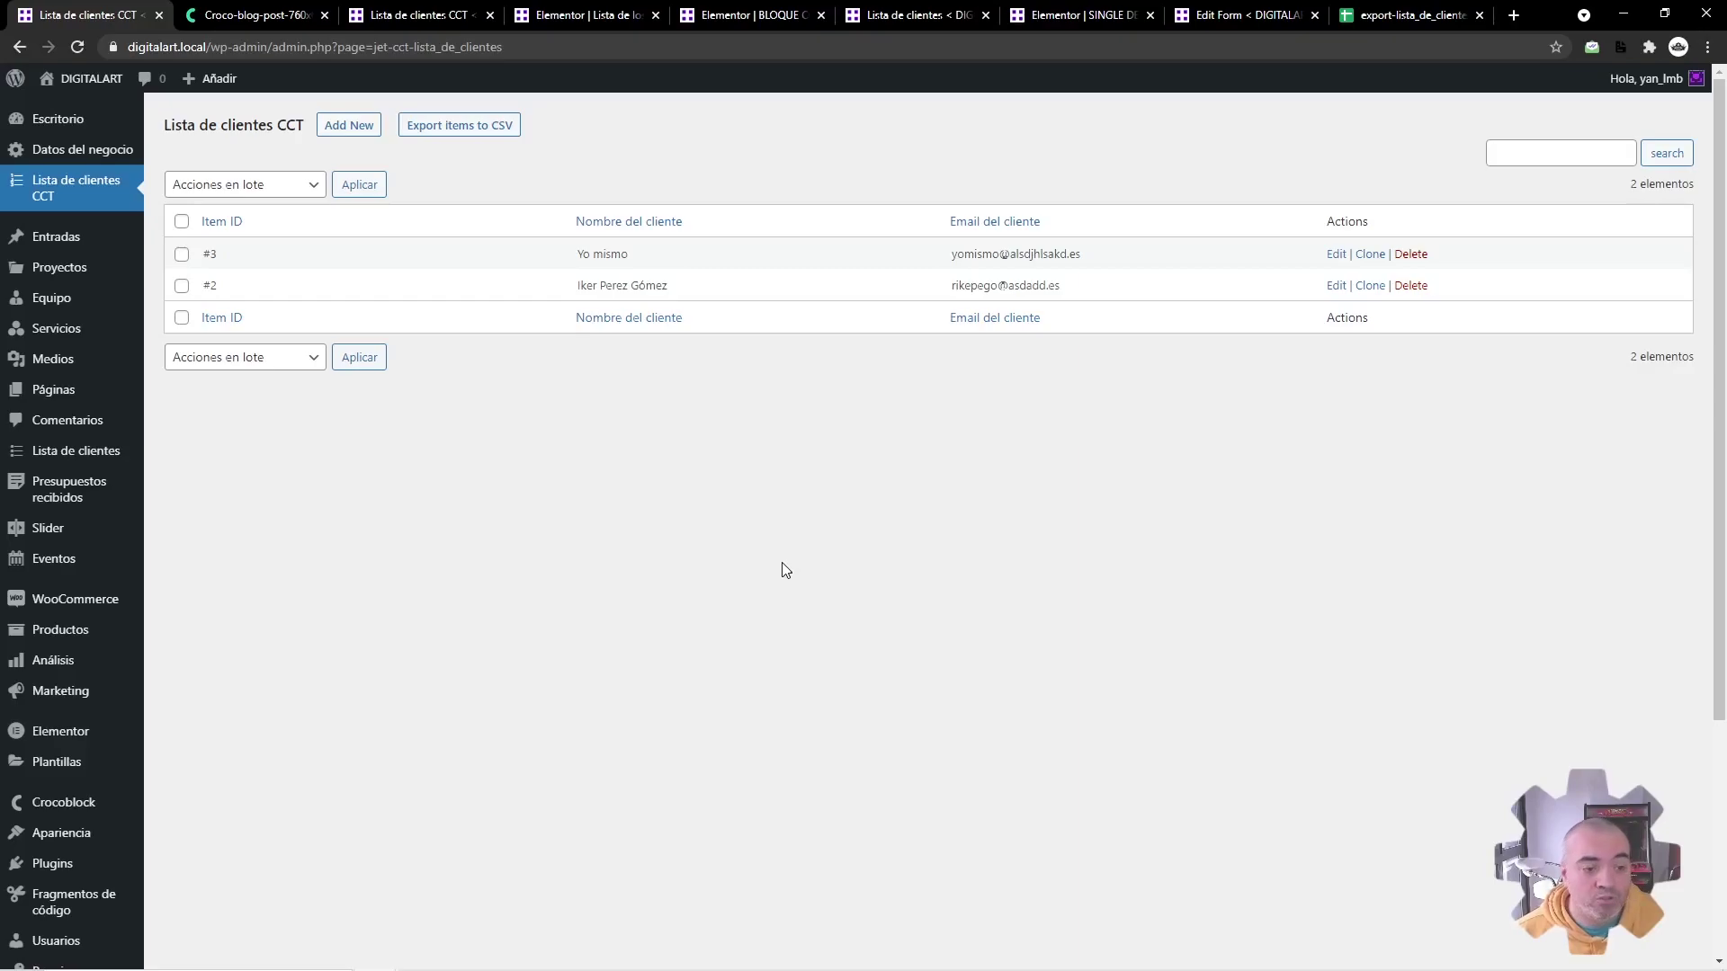
Step: Compare the Lista de clientes CCT list with the Croco blog's CPT vs CCT flowchart, ending on the flowchart
left_click(252, 14)
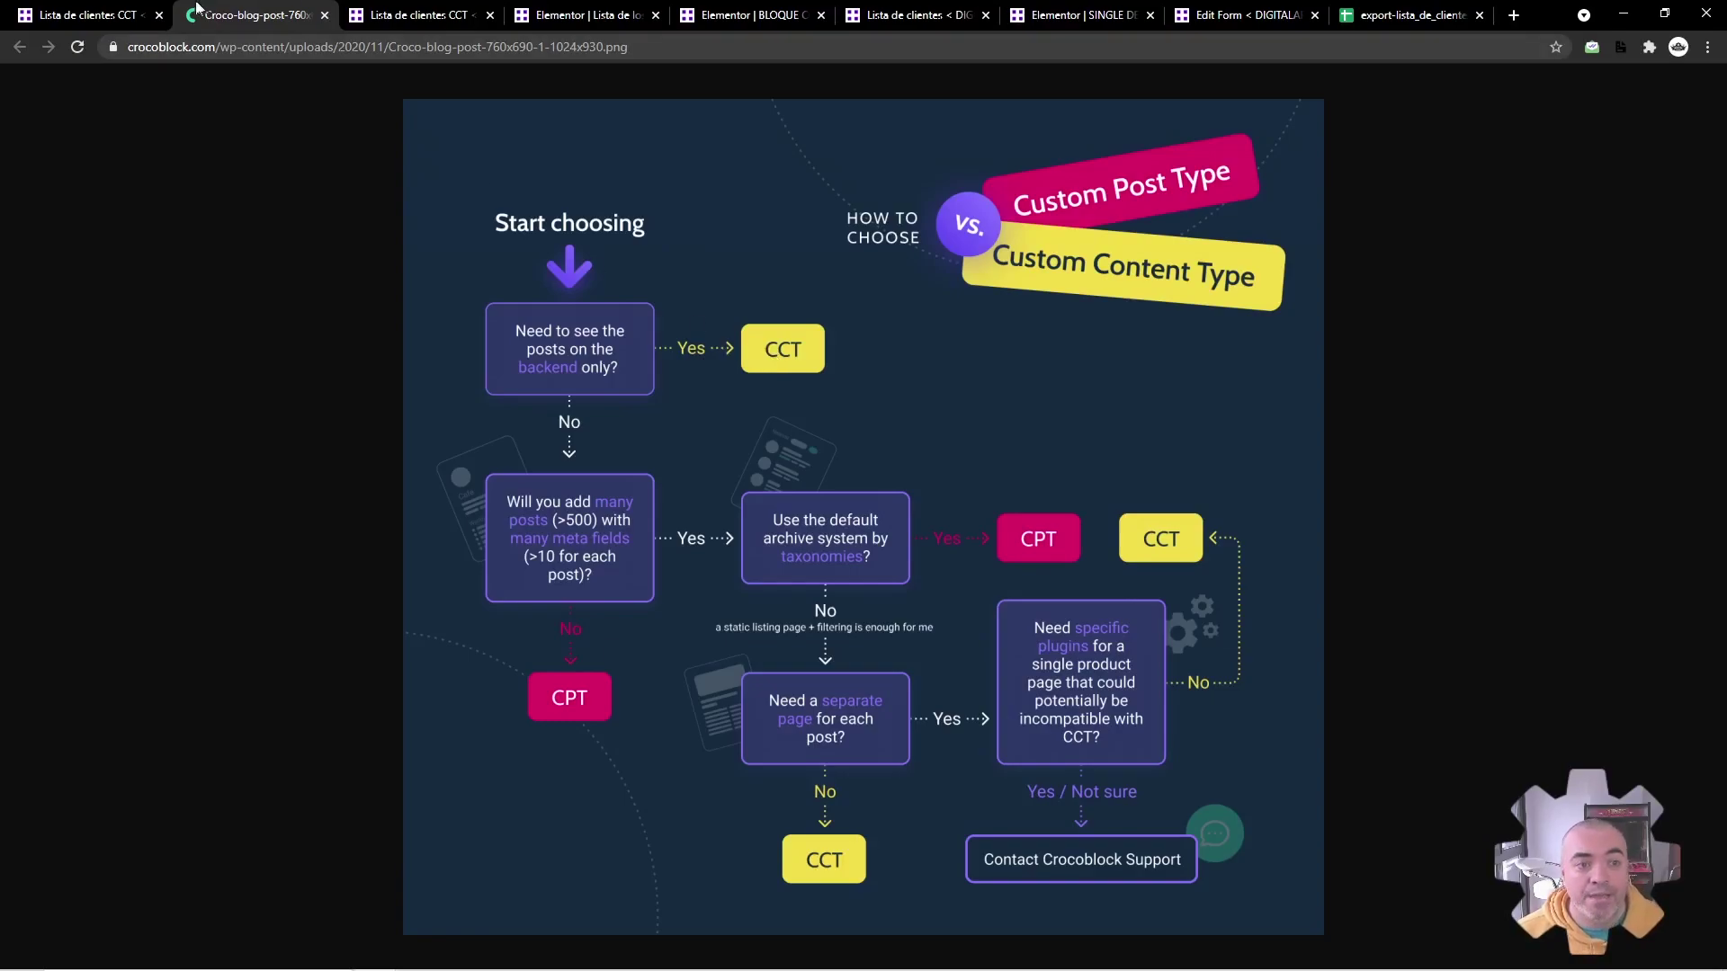
left_click(141, 11)
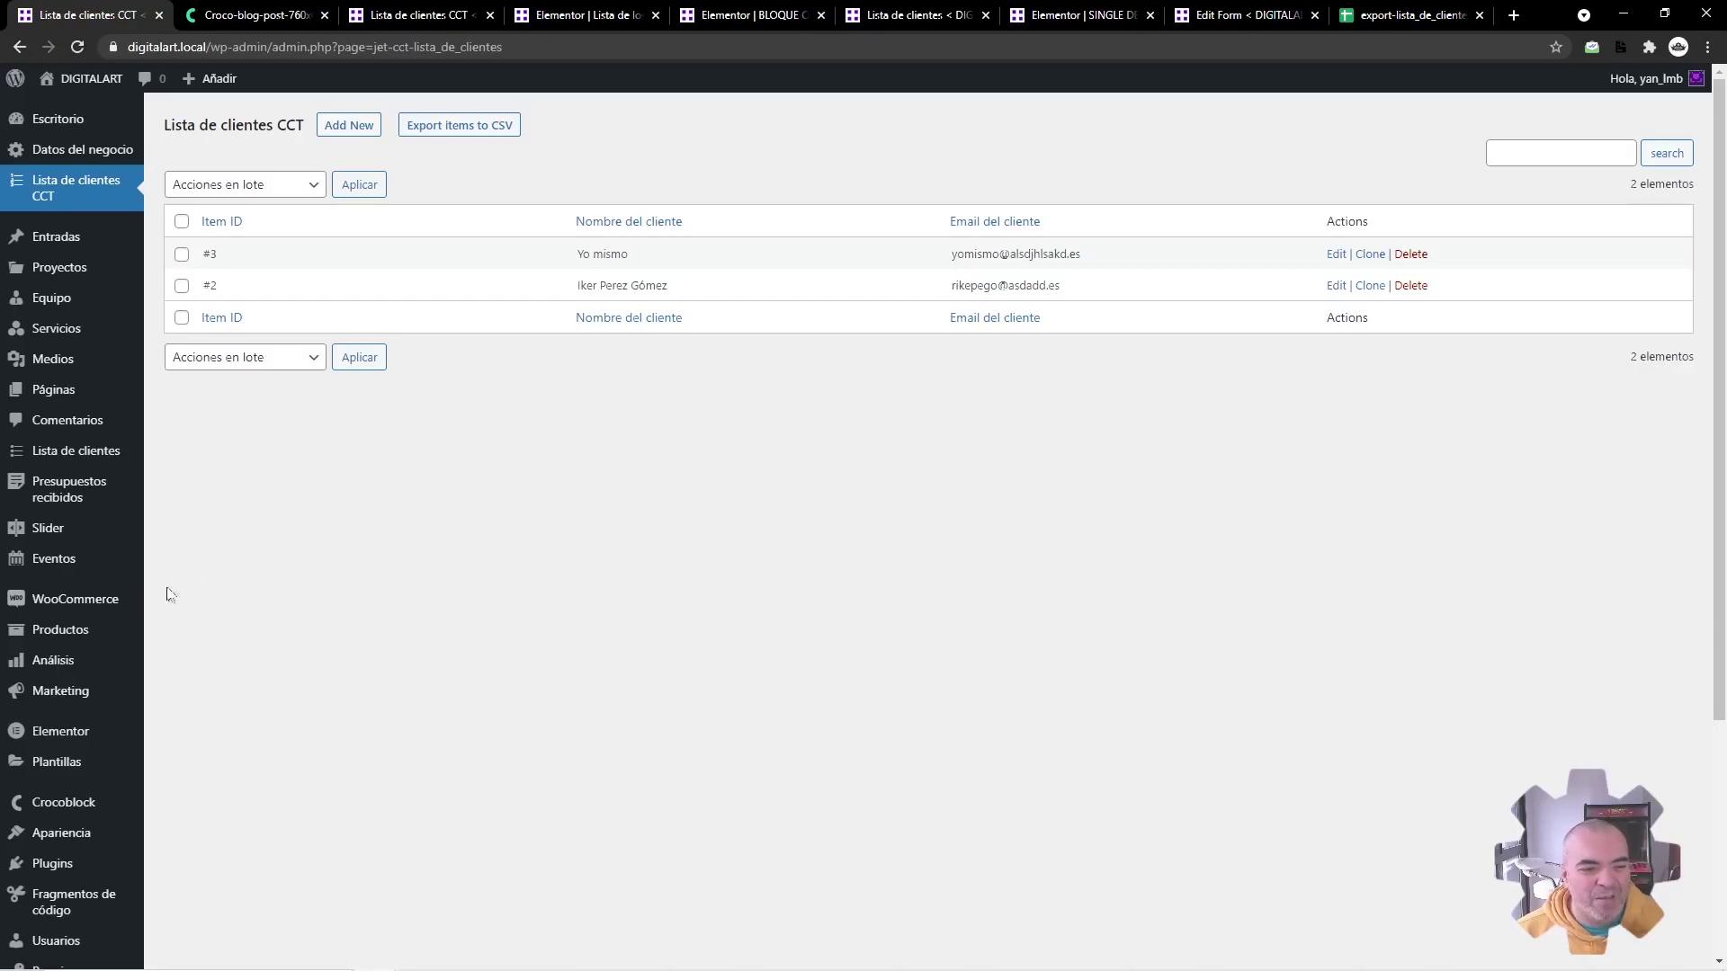
mouse_move(99, 681)
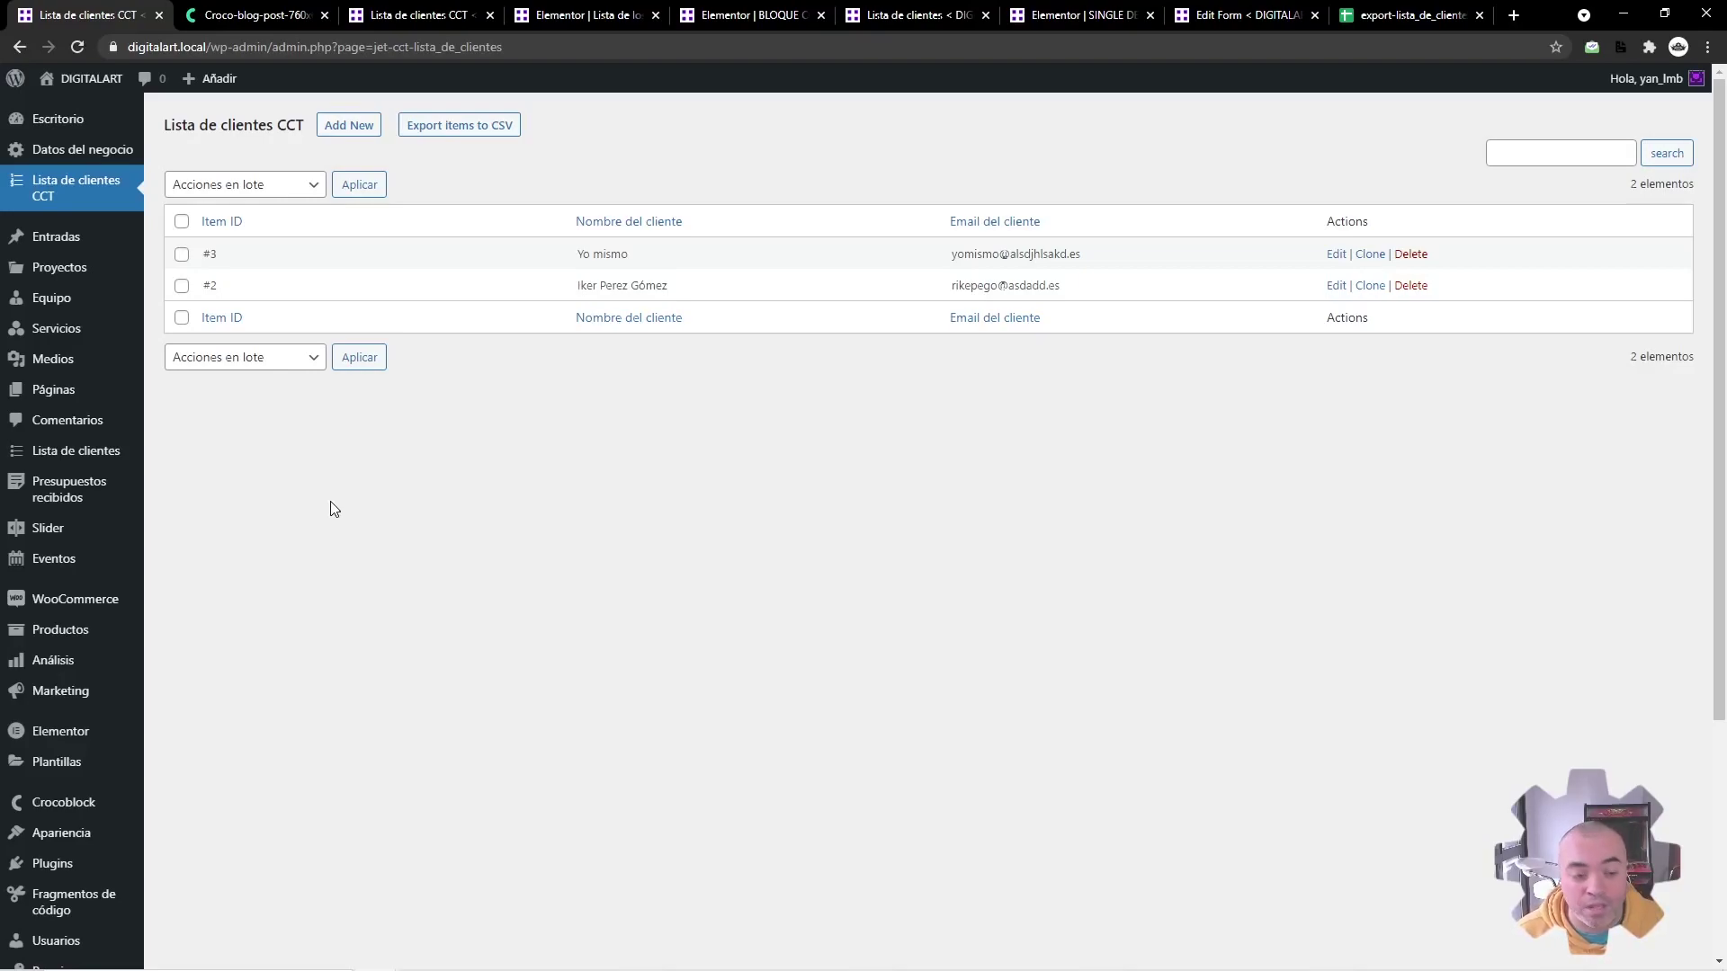
scroll(327, 508, "down", 2)
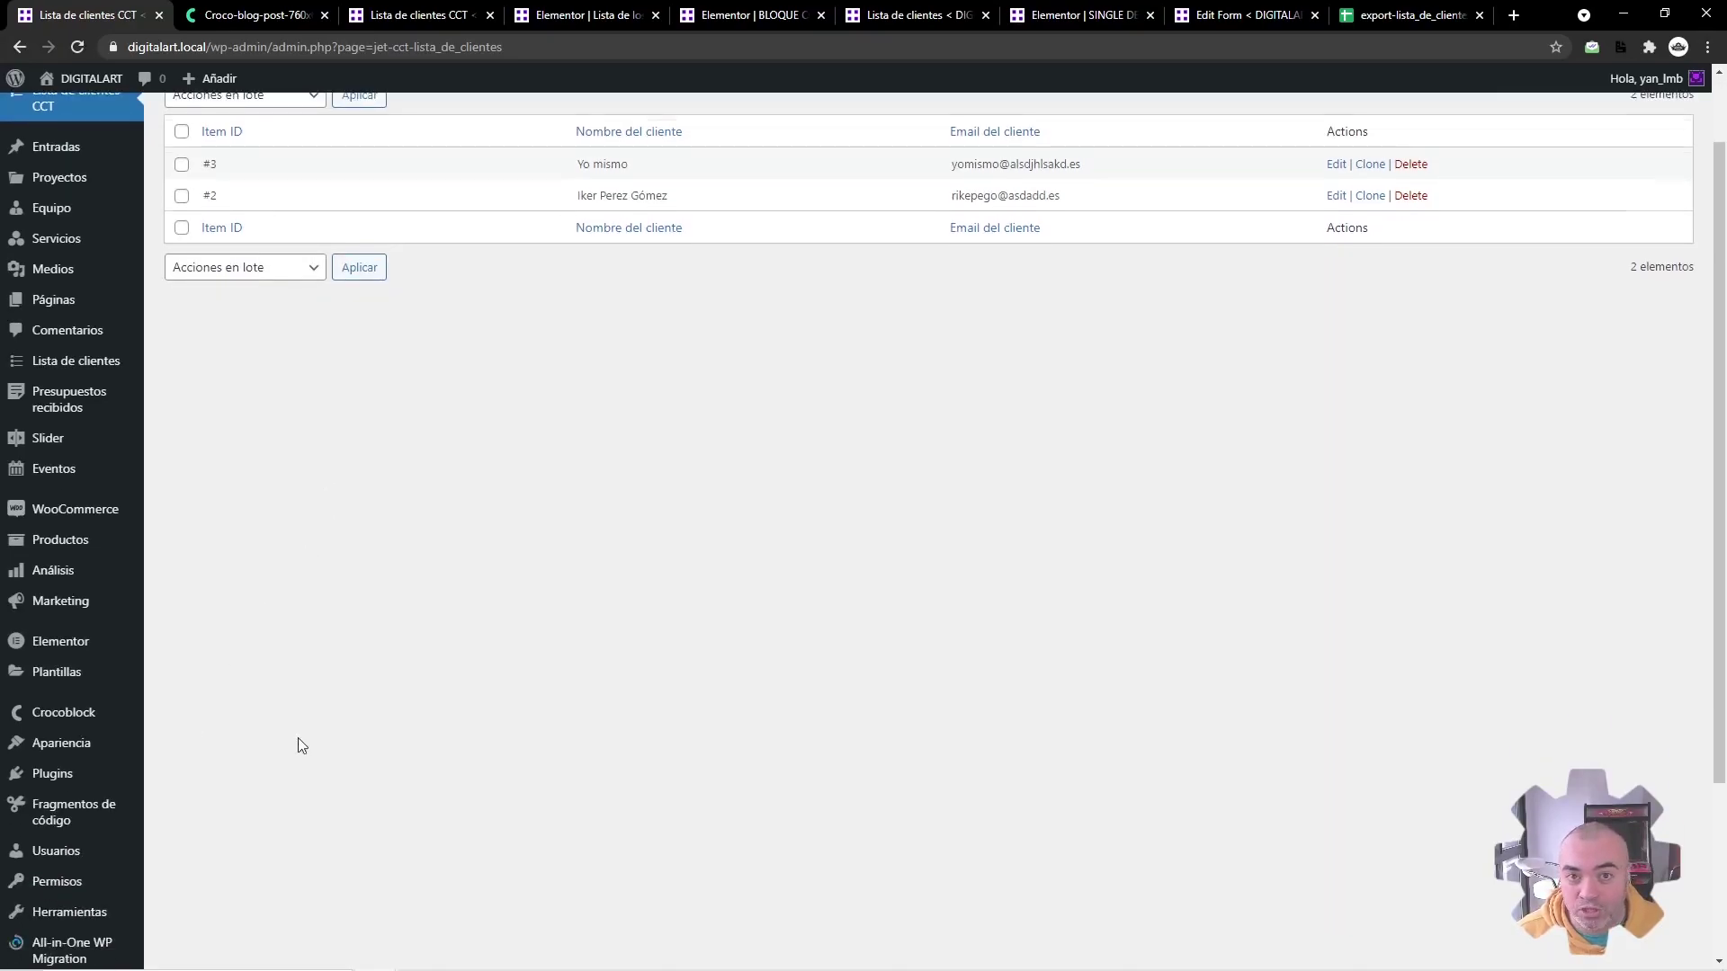
scroll(305, 742, "up", 2)
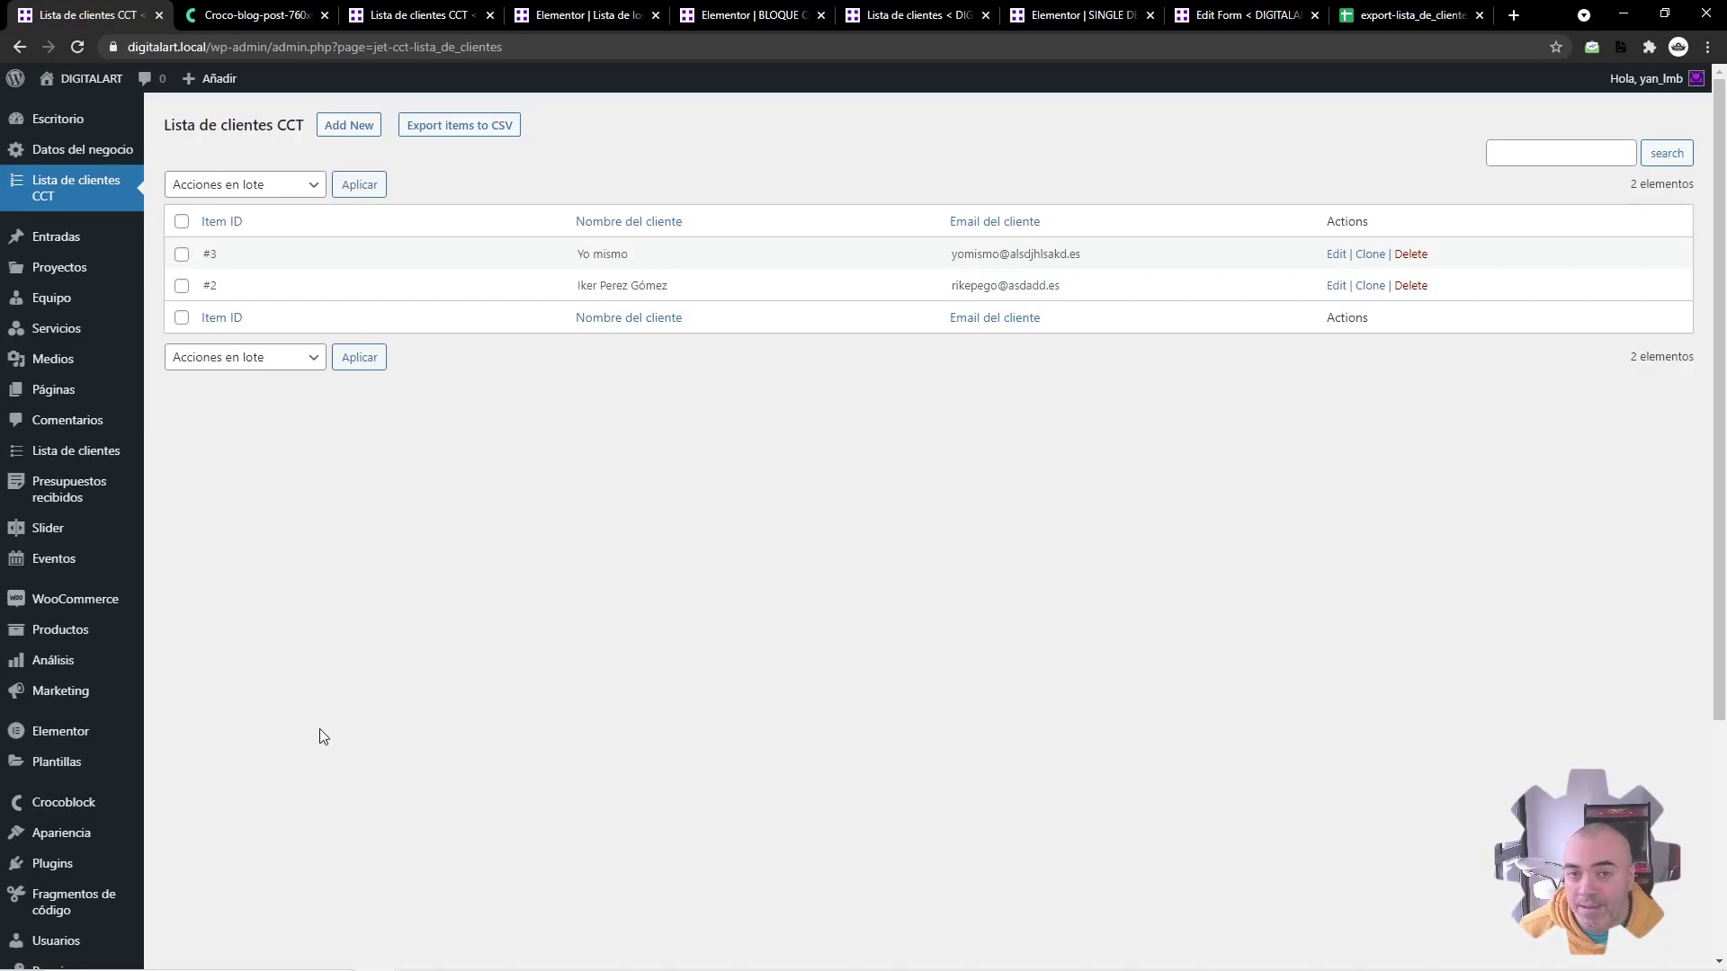
left_click(254, 16)
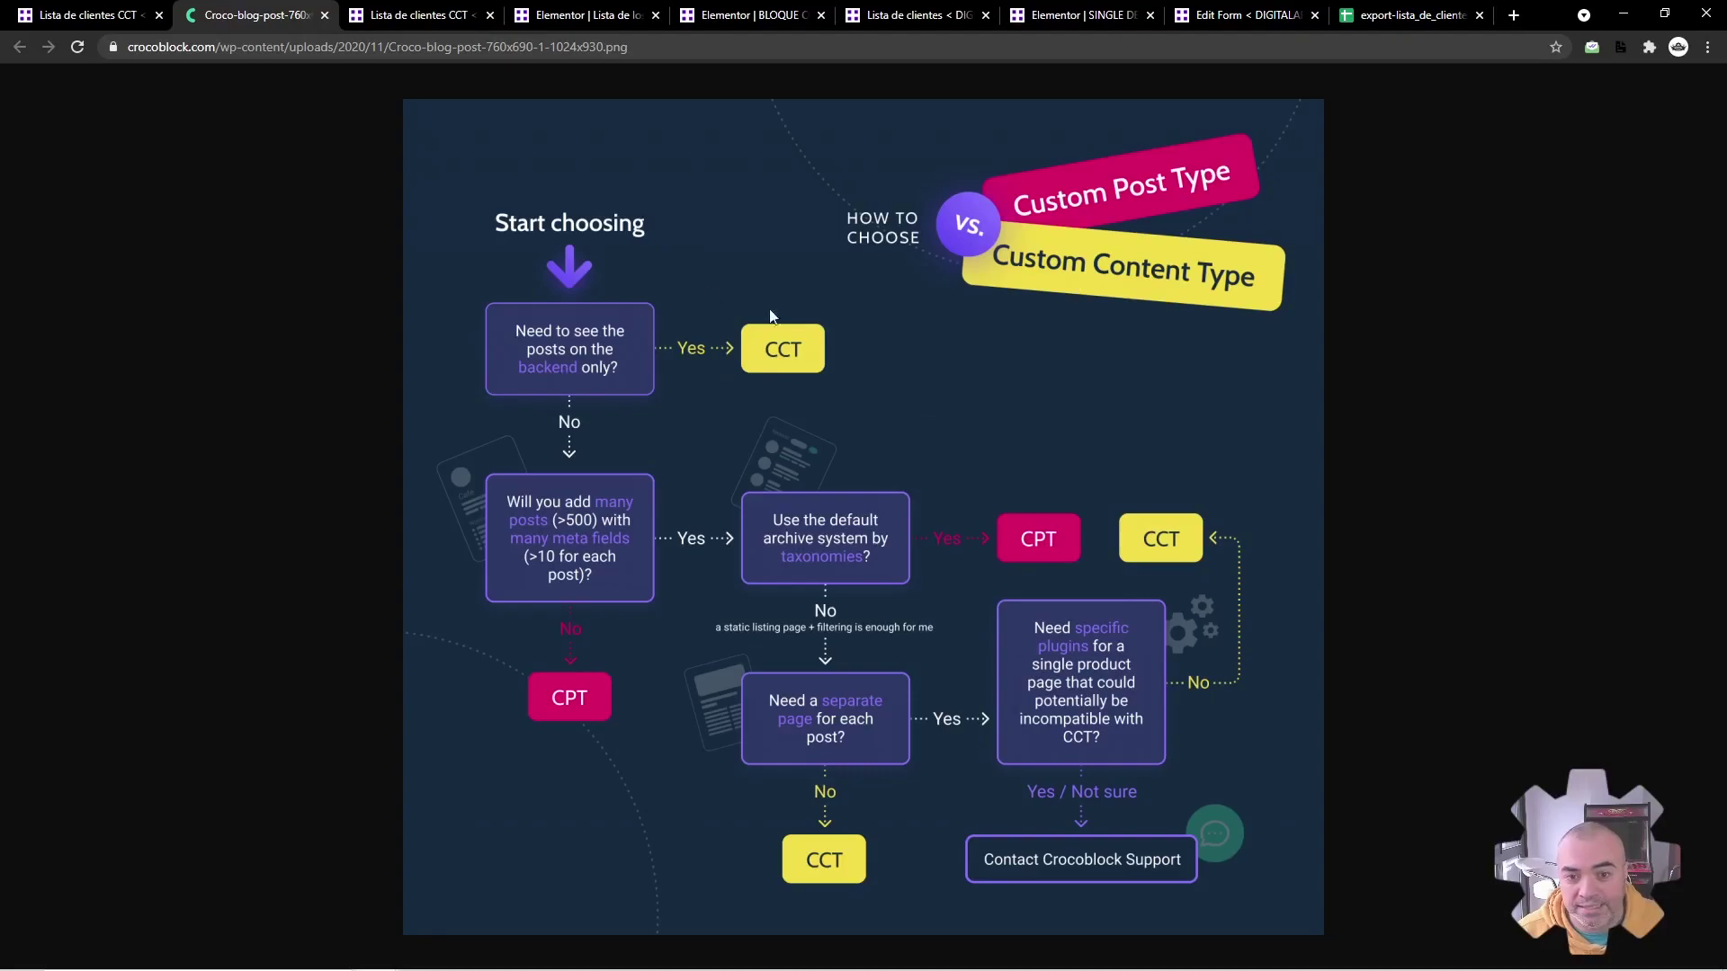